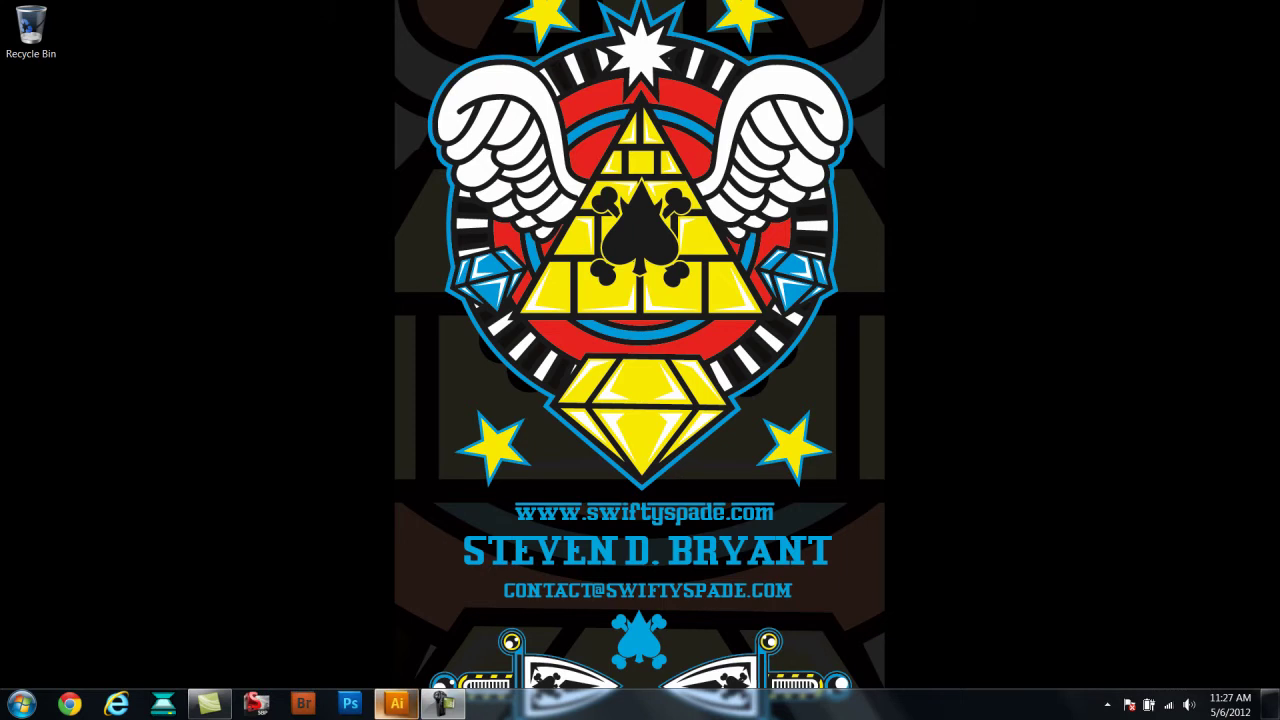
Step: Zoom into the monster sketch and set the stroke weight to 4 pt
{"action": "left_click", "coordinate": [397, 704]}
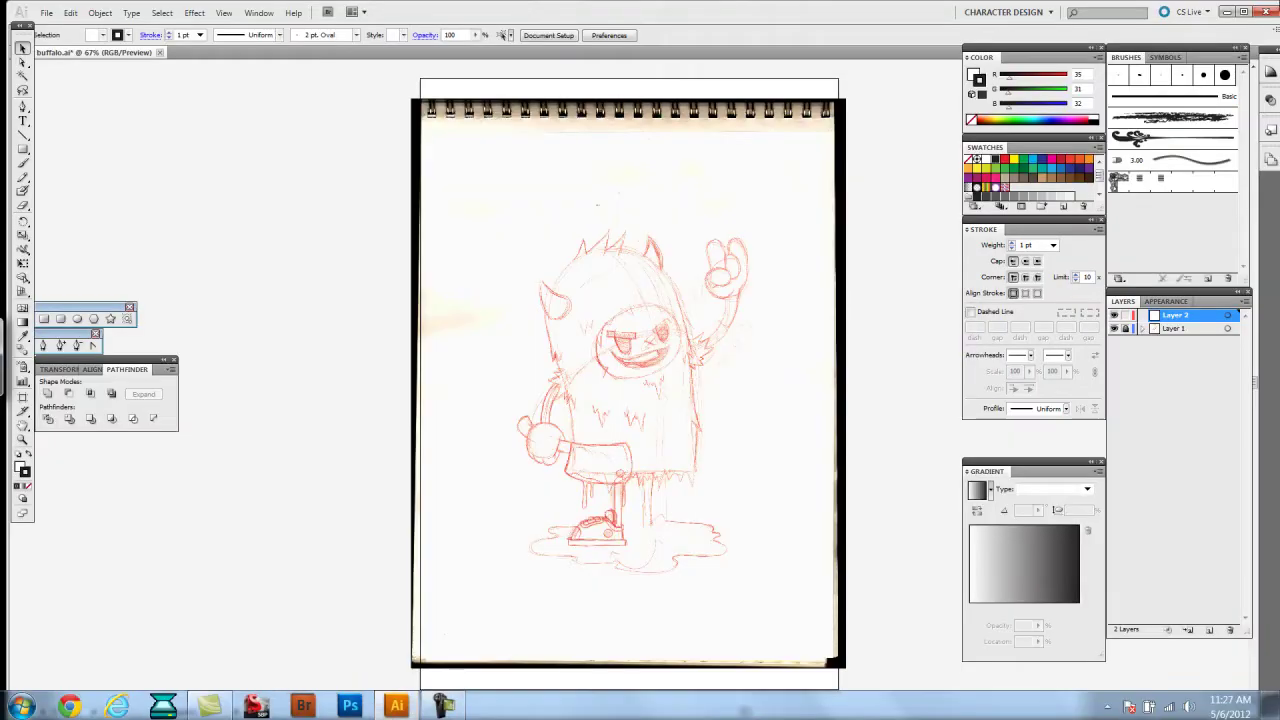
{"action": "key", "text": "ctrl+plus"}
{"action": "key", "text": "ctrl+plus"}
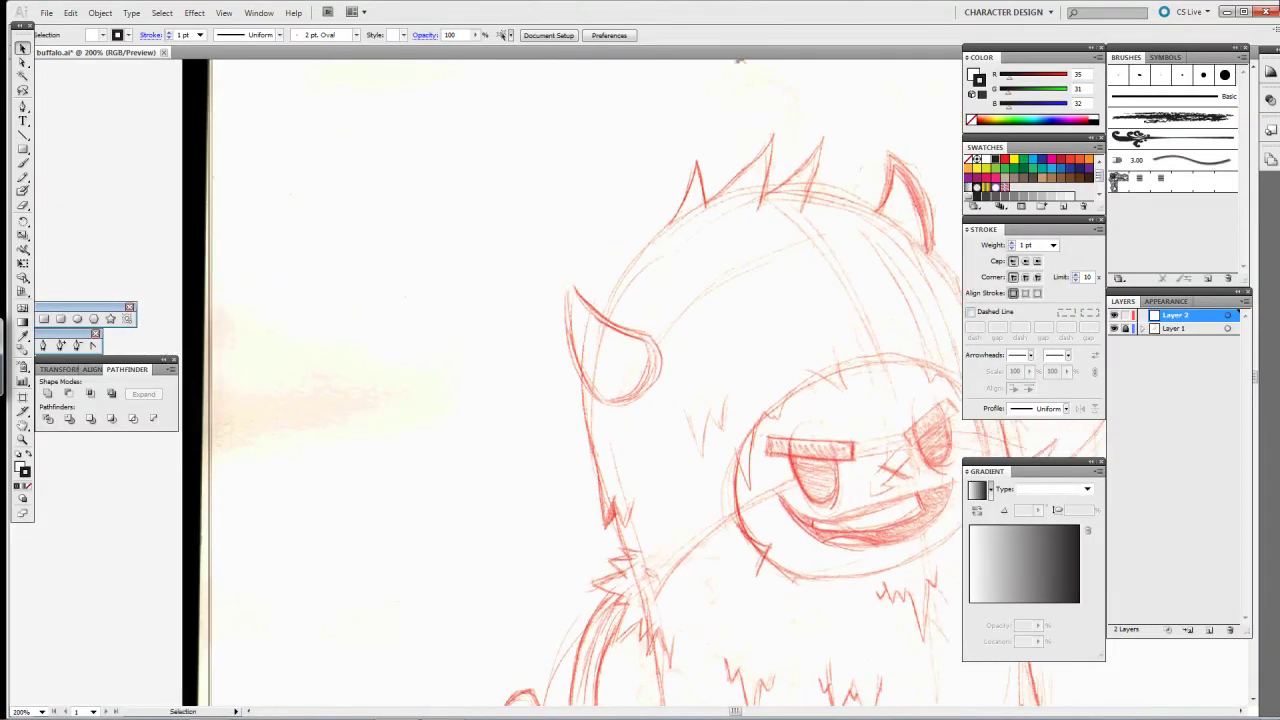
{"action": "left_click_drag", "start_coordinate": [580, 400], "coordinate": [620, 320]}
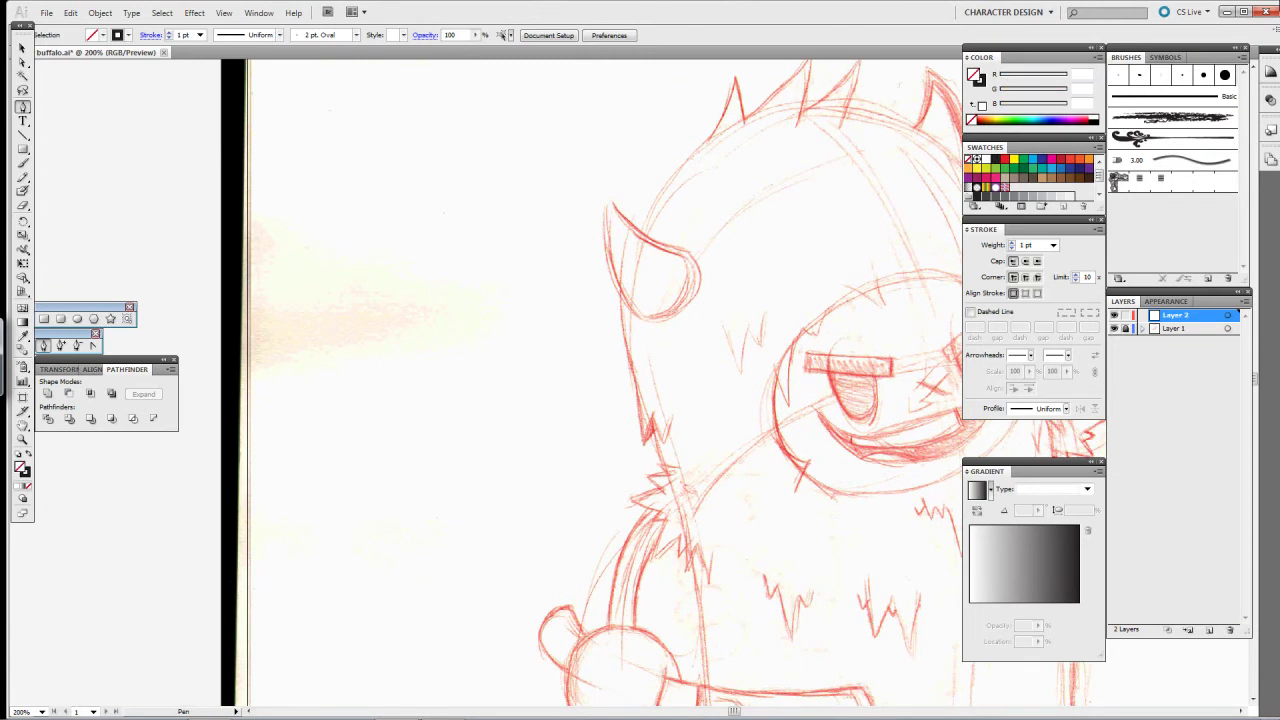
{"action": "left_click", "coordinate": [1053, 245]}
{"action": "left_click", "coordinate": [1062, 280]}
{"action": "left_click_drag", "start_coordinate": [640, 400], "coordinate": [525, 220]}
{"action": "left_click_drag", "start_coordinate": [600, 400], "coordinate": [620, 600]}
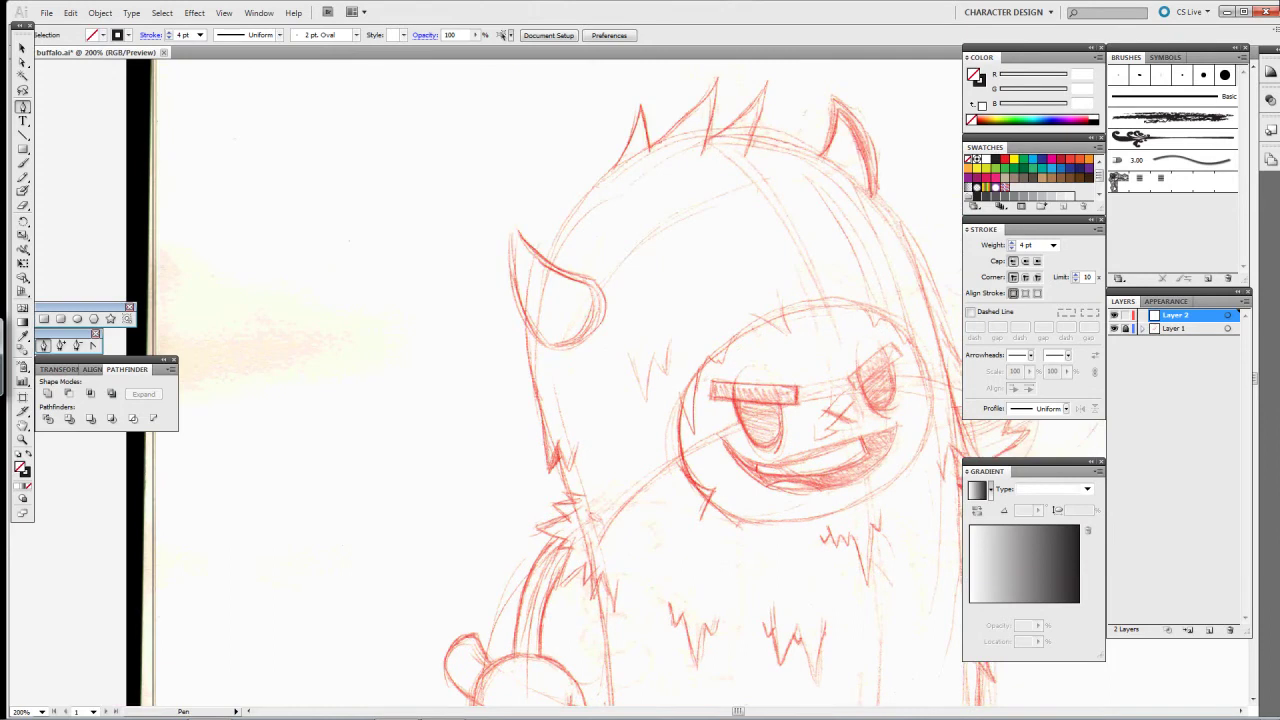
Step: Start the body outline down the head's left side and the body's left side
{"action": "mouse_move", "coordinate": [531, 364]}
{"action": "left_mouse_down"}
{"action": "mouse_move", "coordinate": [548, 424]}
{"action": "mouse_move", "coordinate": [702, 231]}
{"action": "left_mouse_up"}
{"action": "key", "text": "ctrl+equal"}
{"action": "mouse_move", "coordinate": [690, 505]}
{"action": "left_mouse_down"}
{"action": "mouse_move", "coordinate": [600, 450]}
{"action": "mouse_move", "coordinate": [409, 675]}
{"action": "left_mouse_up"}
{"action": "key", "text": "ctrl+minus"}
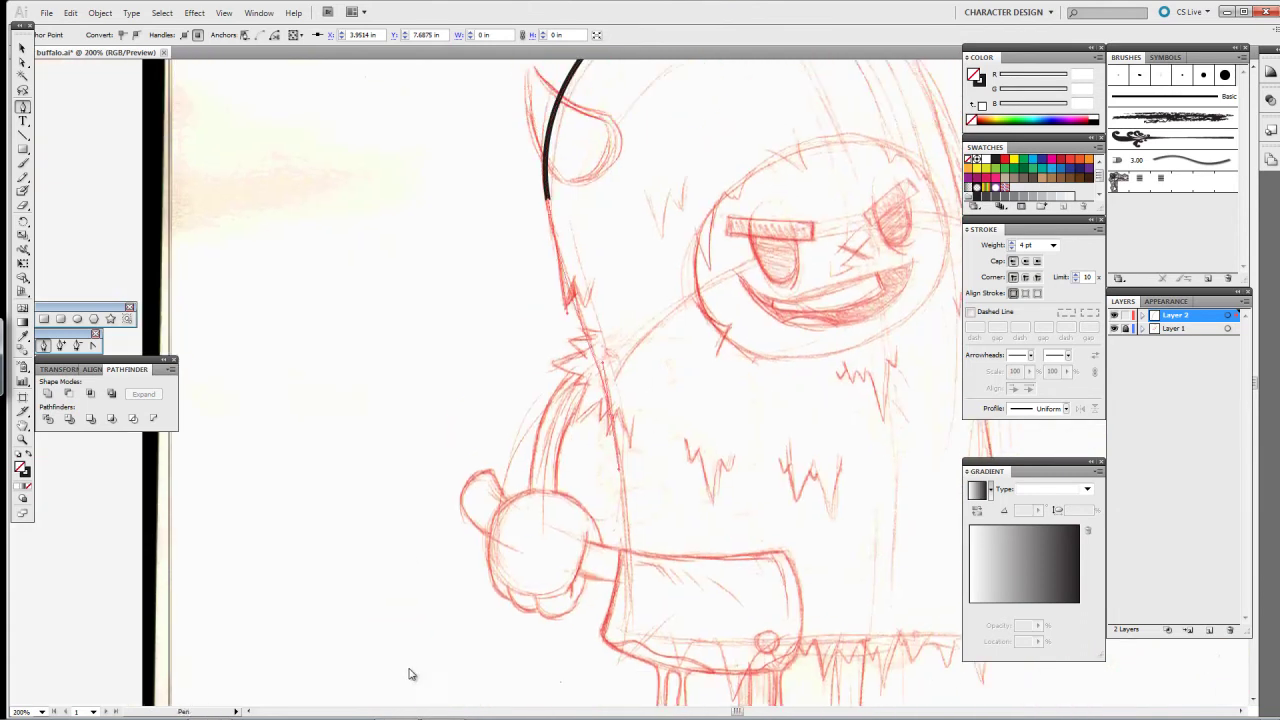
{"action": "left_click_drag", "start_coordinate": [650, 512], "coordinate": [600, 312]}
{"action": "left_click_drag", "start_coordinate": [568, 462], "coordinate": [588, 372]}
Step: Run the outline along the body's bottom, close it with a curved top, and deselect
{"action": "mouse_move", "coordinate": [690, 434]}
{"action": "left_mouse_down"}
{"action": "mouse_move", "coordinate": [586, 434]}
{"action": "mouse_move", "coordinate": [423, 360]}
{"action": "left_mouse_up"}
{"action": "left_click_drag", "start_coordinate": [592, 415], "coordinate": [552, 415]}
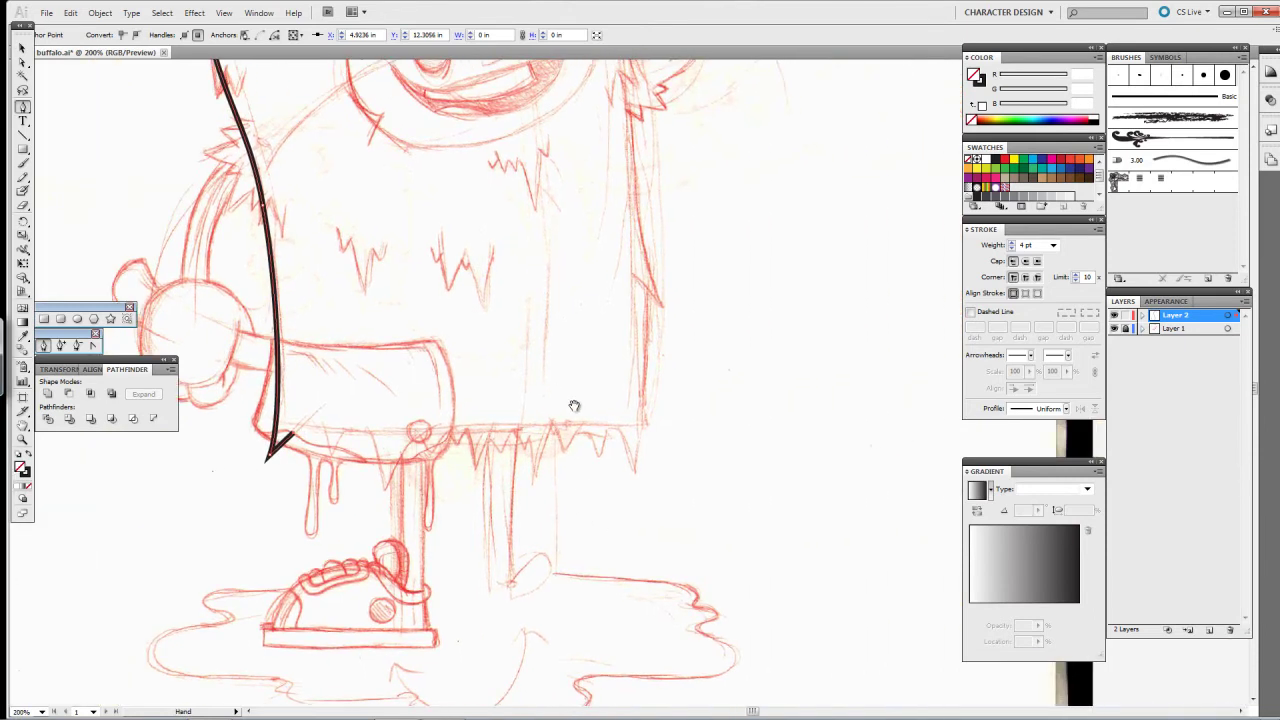
{"action": "left_click", "coordinate": [646, 433]}
{"action": "key", "text": "ctrl+minus"}
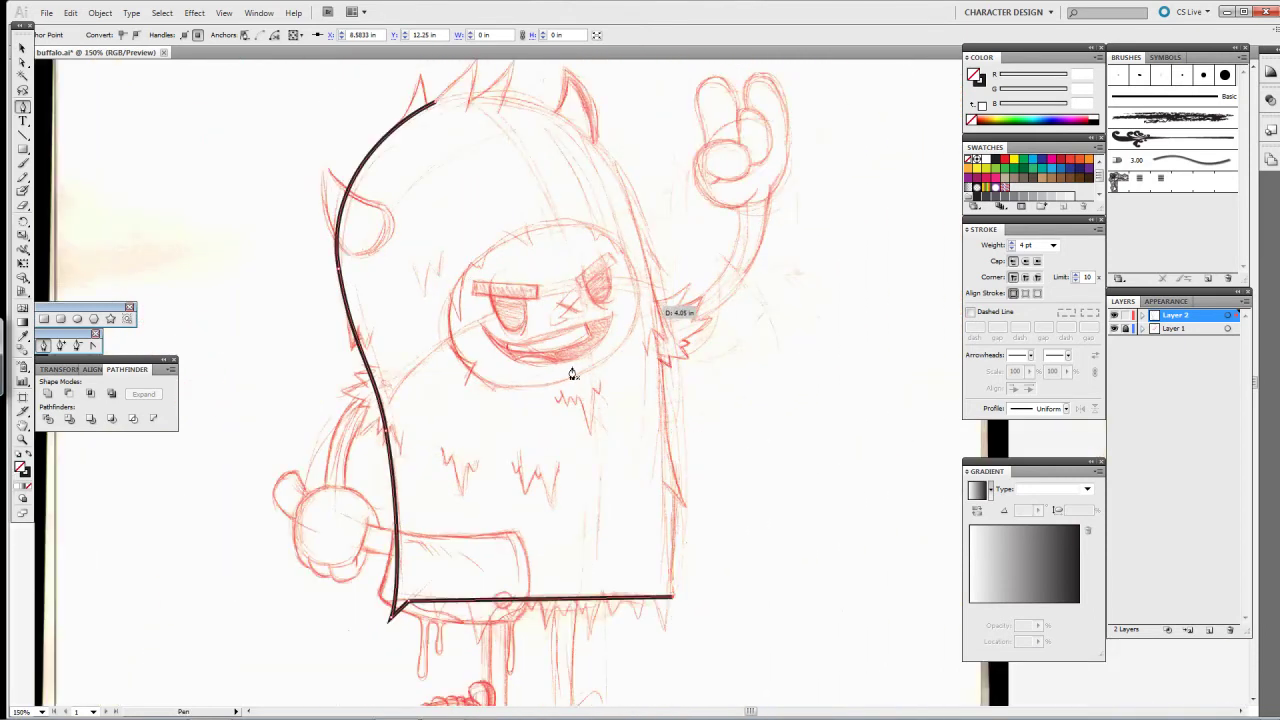
{"action": "left_click_drag", "start_coordinate": [567, 381], "coordinate": [622, 519]}
{"action": "left_click_drag", "start_coordinate": [490, 240], "coordinate": [354, 310]}
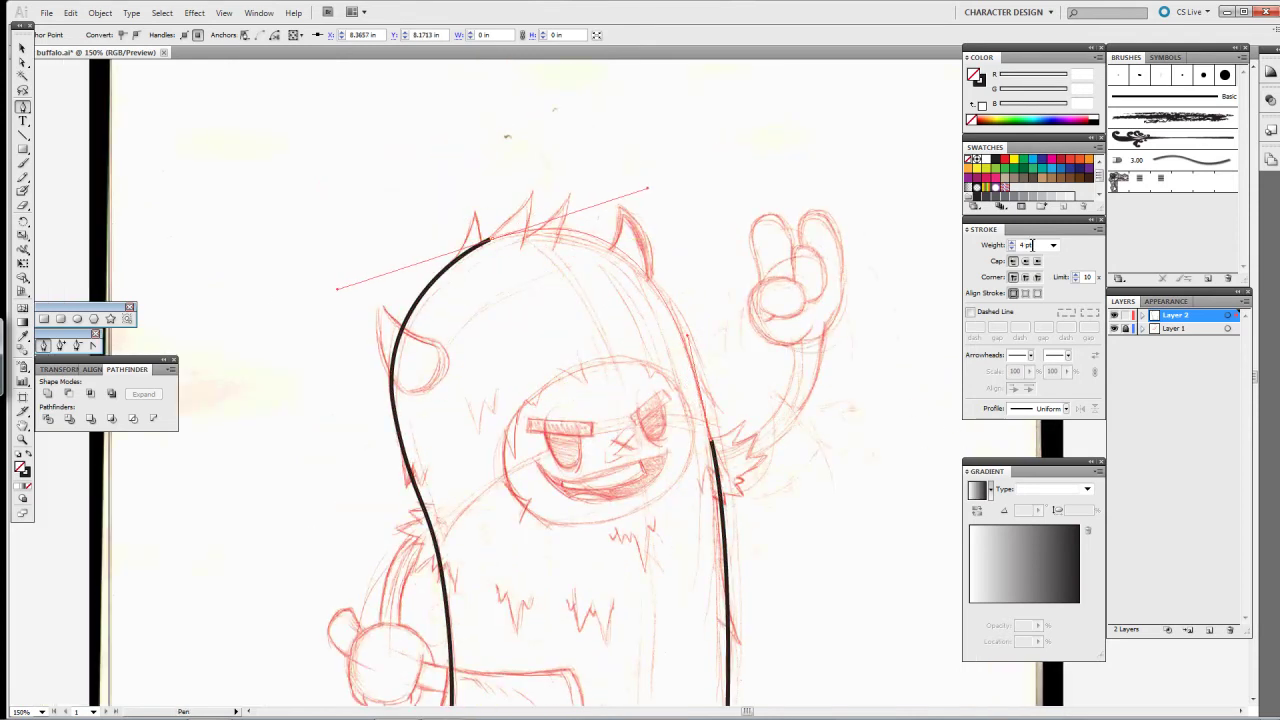
{"action": "key", "text": "v"}
{"action": "scroll", "coordinate": [686, 343], "scroll_direction": "down", "scroll_amount": 2}
Step: Turn the sketch layer (Layer 1) into a dimmed Template layer
{"action": "left_click", "coordinate": [688, 345]}
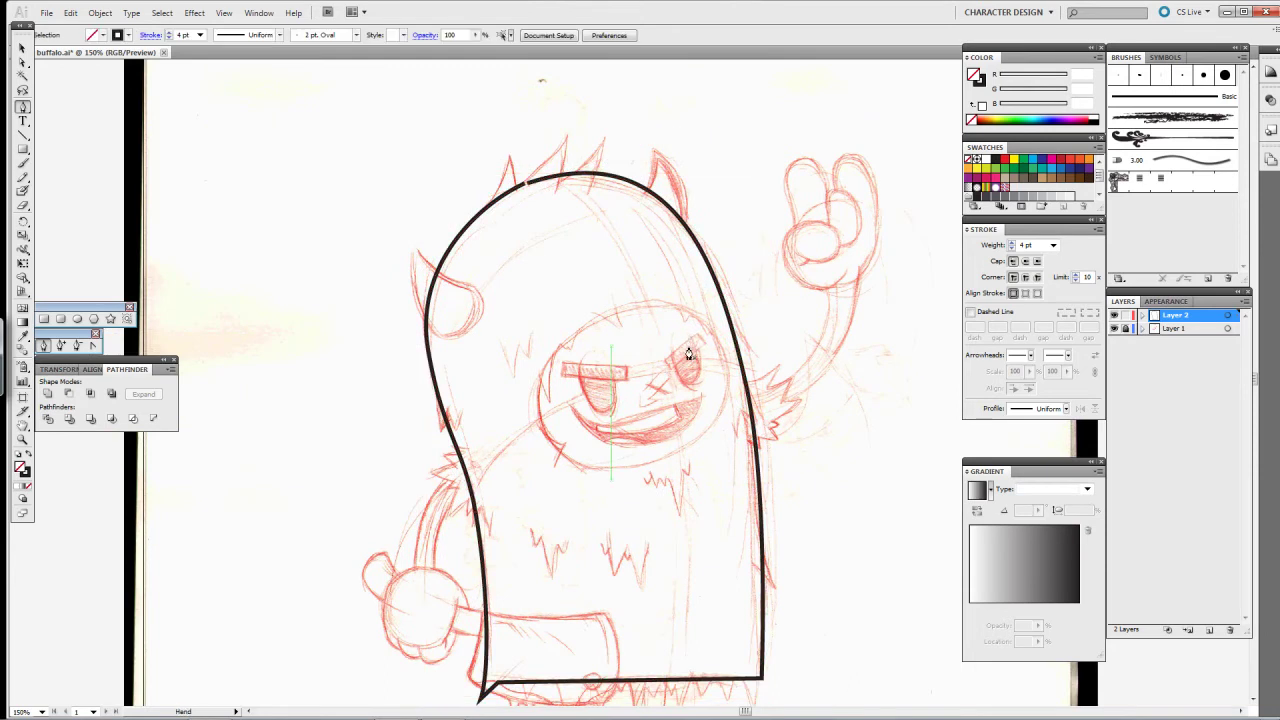
{"action": "scroll", "coordinate": [676, 390], "scroll_direction": "down", "scroll_amount": 4}
{"action": "double_click", "coordinate": [1200, 328]}
{"action": "left_click", "coordinate": [563, 366]}
{"action": "left_click", "coordinate": [740, 328]}
{"action": "mouse_move", "coordinate": [496, 220]}
{"action": "left_mouse_down"}
{"action": "mouse_move", "coordinate": [585, 275]}
{"action": "mouse_move", "coordinate": [593, 428]}
{"action": "left_mouse_up"}
{"action": "scroll", "coordinate": [585, 275], "scroll_direction": "down", "scroll_amount": 1}
{"action": "scroll", "coordinate": [578, 277], "scroll_direction": "up", "scroll_amount": 1}
{"action": "scroll", "coordinate": [578, 277], "scroll_direction": "up", "scroll_amount": 1}
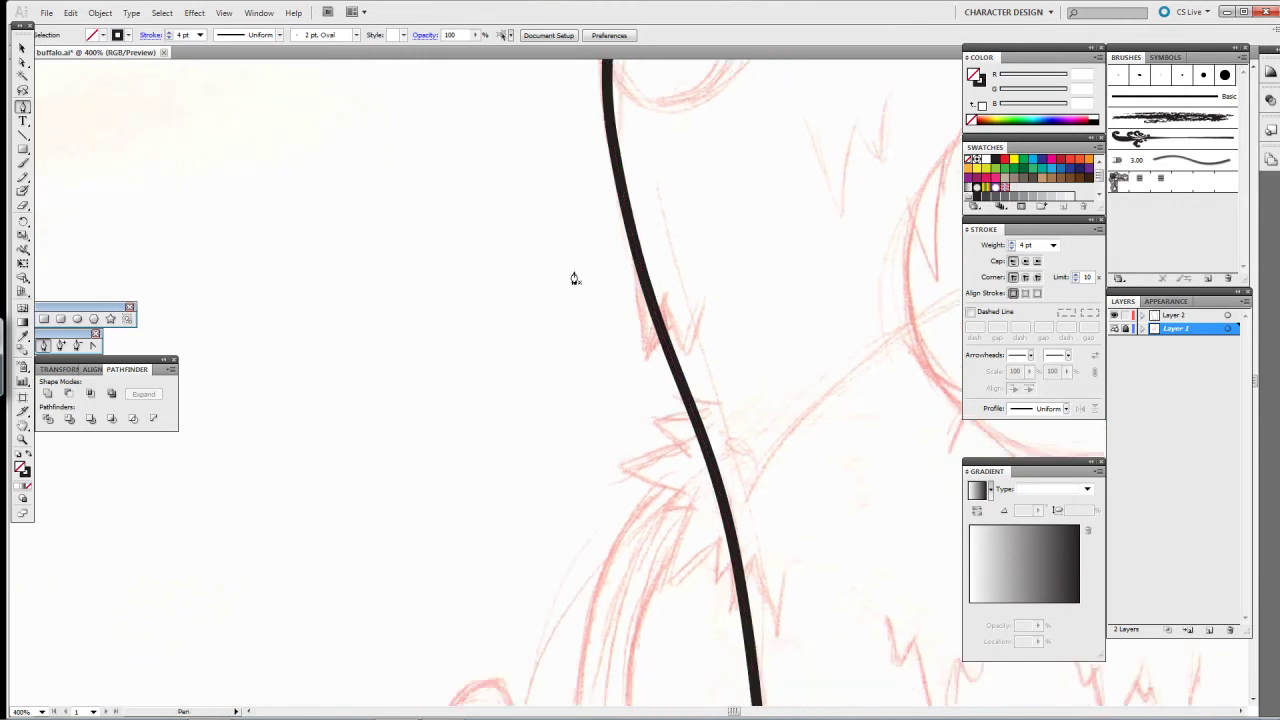
Step: Draw a jagged fur tuft filled cyan with a tapered stroke profile
{"action": "left_click", "coordinate": [708, 448]}
{"action": "left_click", "coordinate": [708, 265]}
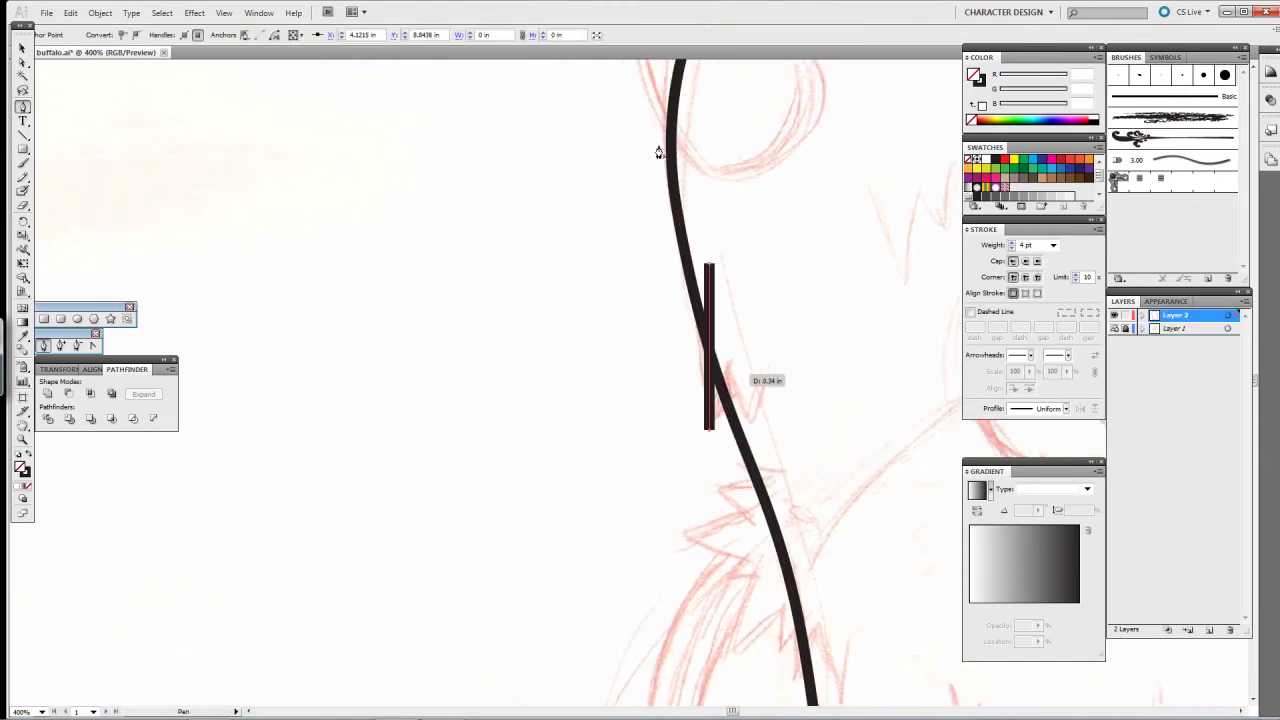
{"action": "left_click", "coordinate": [743, 345]}
{"action": "left_click", "coordinate": [770, 415]}
{"action": "left_click", "coordinate": [800, 333]}
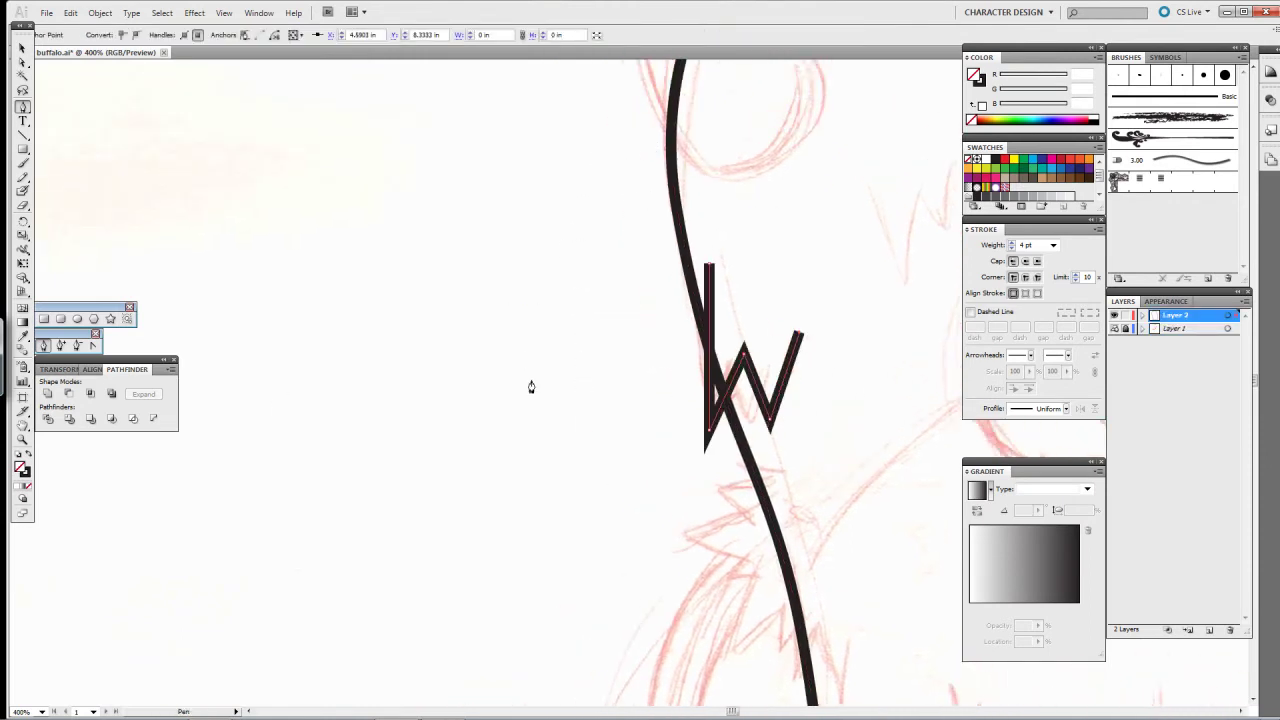
{"action": "key", "text": "comma"}
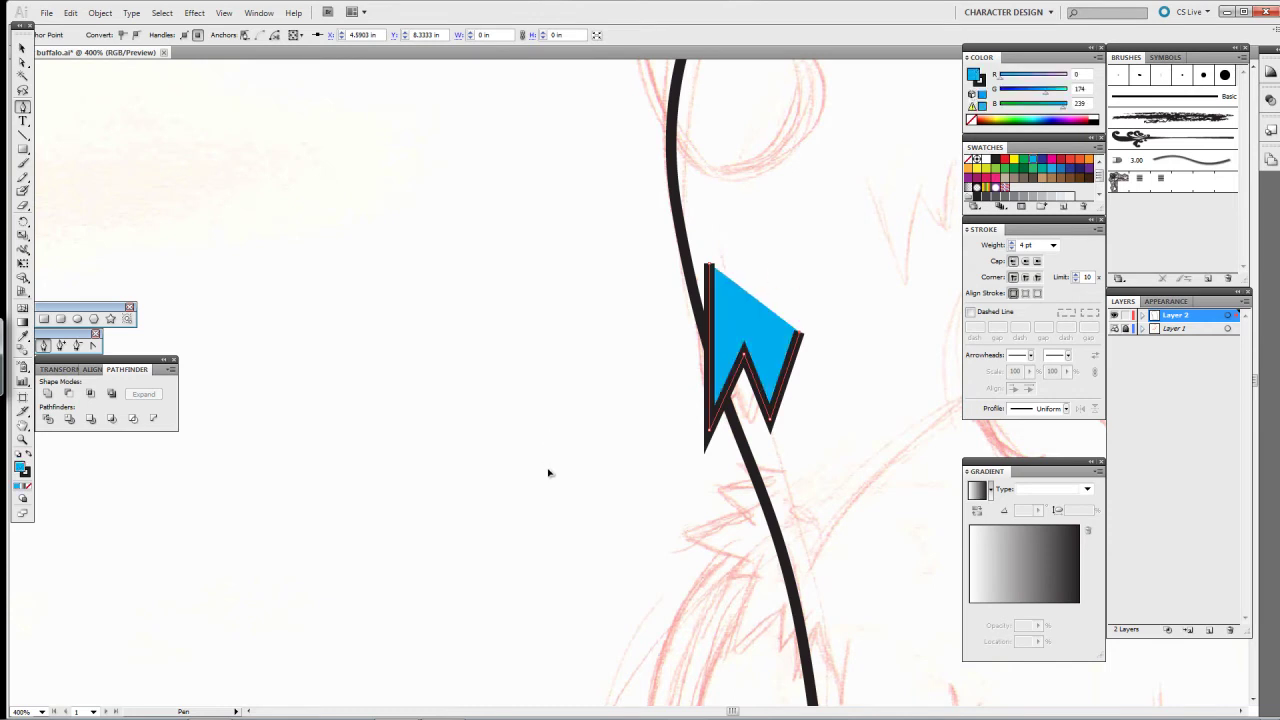
{"action": "left_click", "coordinate": [1066, 408]}
{"action": "left_click", "coordinate": [1045, 430]}
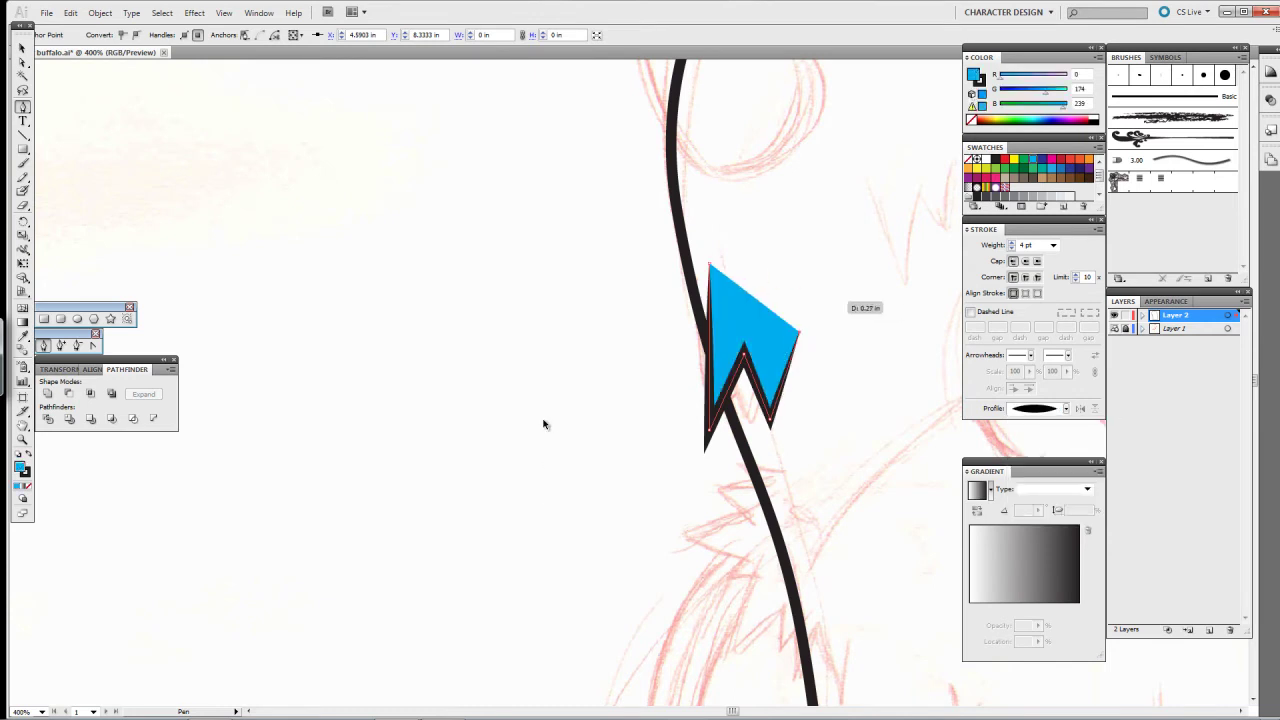
{"action": "left_click", "coordinate": [524, 443], "text": "ctrl"}
{"action": "scroll", "coordinate": [589, 360], "scroll_direction": "down", "scroll_amount": 10}
{"action": "scroll", "coordinate": [626, 346], "scroll_direction": "right", "scroll_amount": 5}
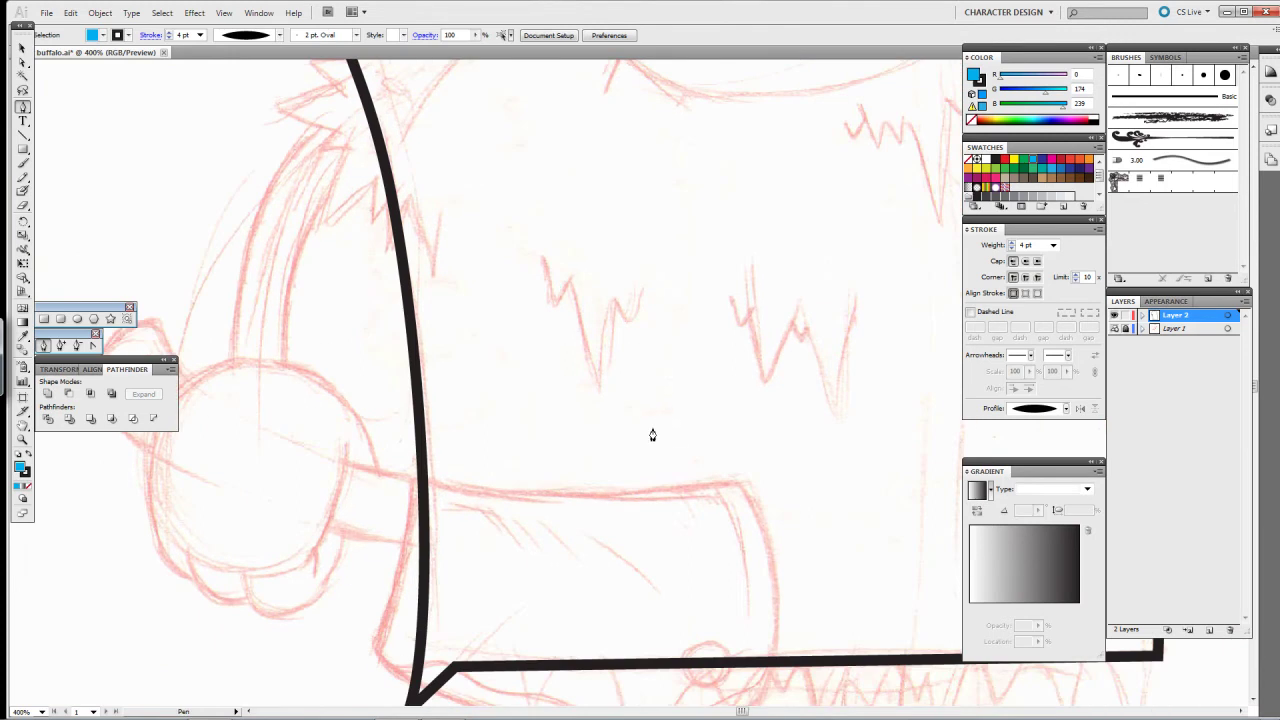
Step: Draw a closed belly tuft with a 4 pt tapered black stroke
{"action": "left_click", "coordinate": [538, 245]}
{"action": "left_click", "coordinate": [556, 305]}
{"action": "left_click", "coordinate": [598, 380]}
{"action": "left_click", "coordinate": [612, 300]}
{"action": "left_click", "coordinate": [645, 345]}
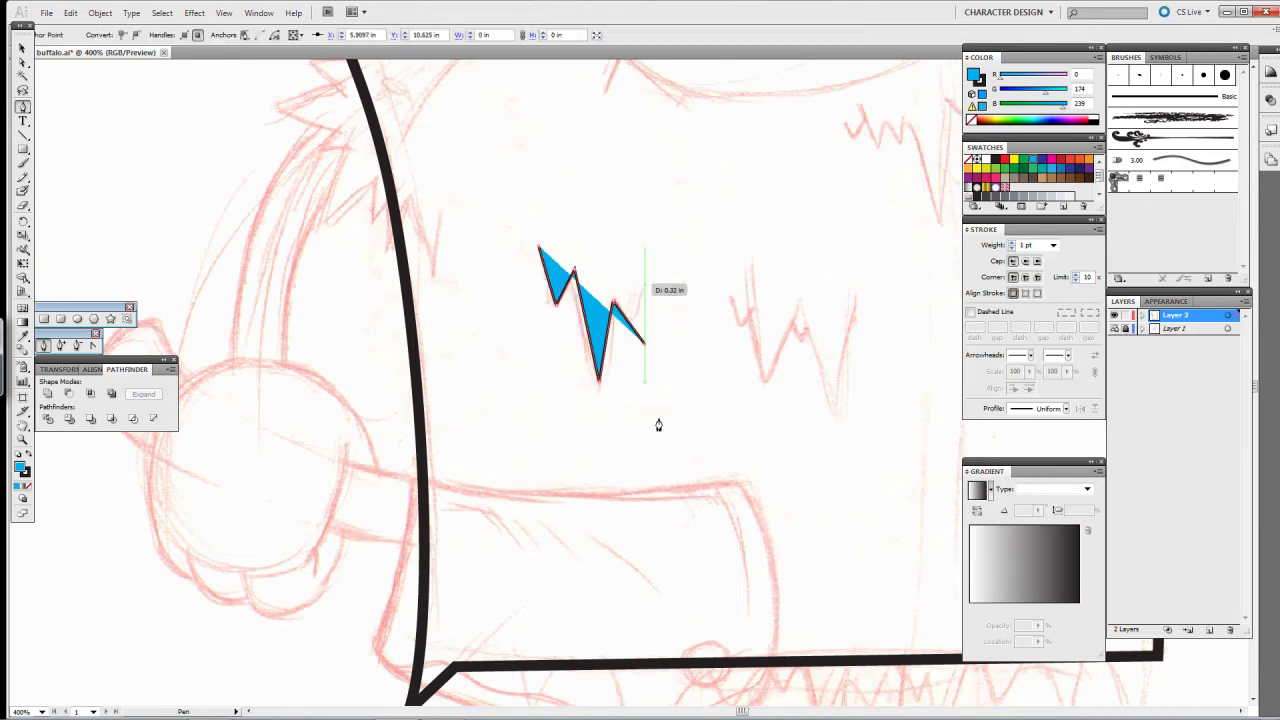
{"action": "left_click", "coordinate": [665, 245]}
{"action": "left_click", "coordinate": [1052, 245]}
{"action": "left_click", "coordinate": [1050, 270]}
{"action": "left_click", "coordinate": [1066, 408]}
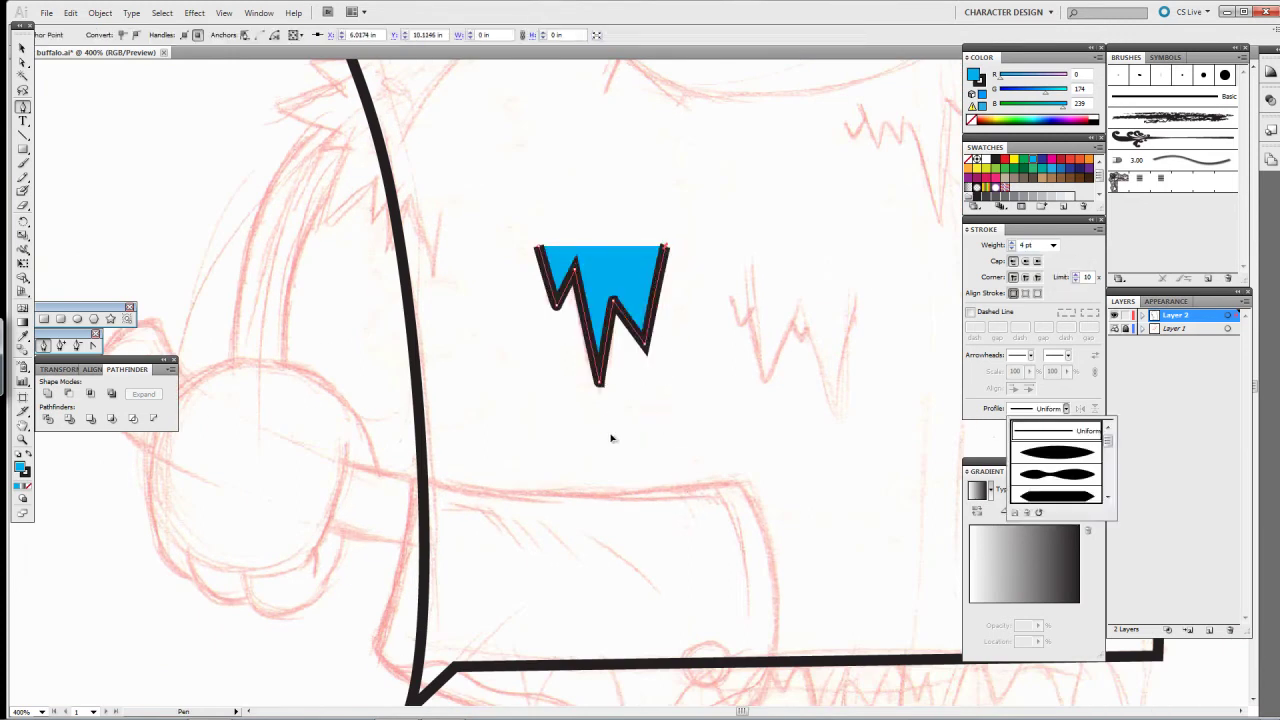
{"action": "left_click", "coordinate": [1045, 430]}
{"action": "left_click", "coordinate": [624, 493], "text": "ctrl"}
Step: Drag the belly tuft's bottom tip further down to lengthen it
{"action": "left_click_drag", "start_coordinate": [598, 382], "coordinate": [566, 467]}
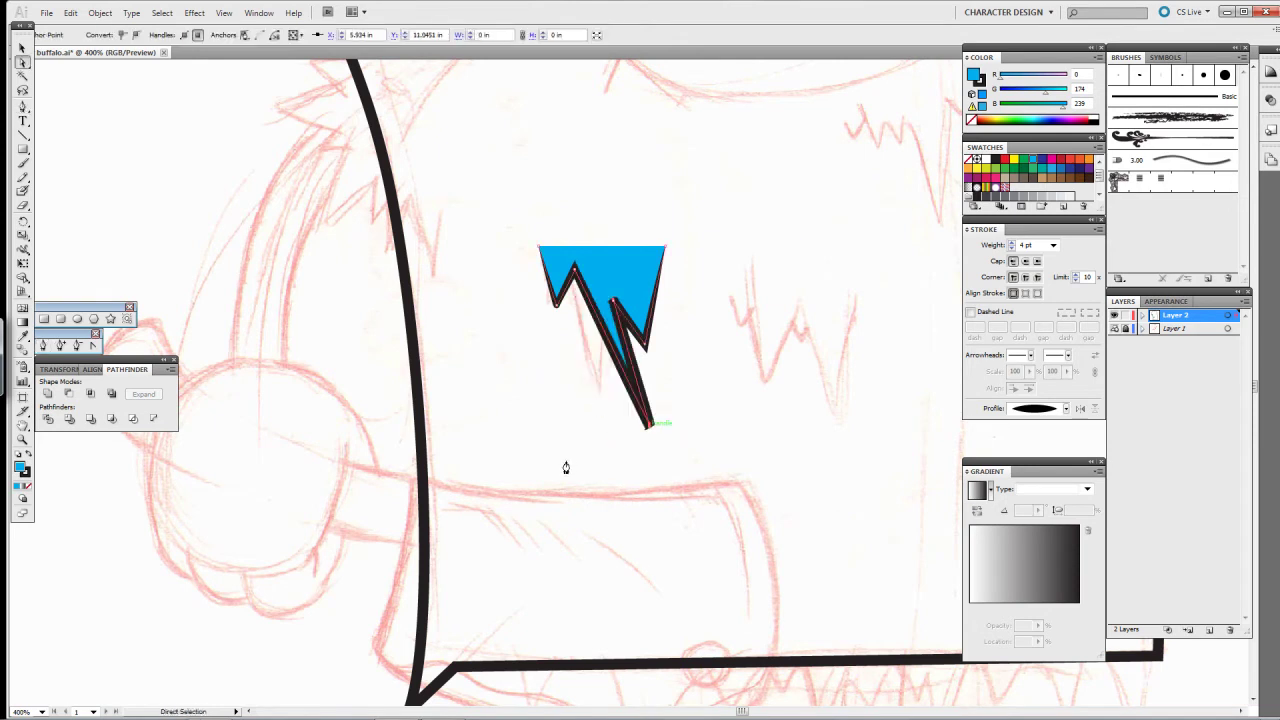
{"action": "scroll", "coordinate": [566, 467], "scroll_direction": "up", "scroll_amount": 4}
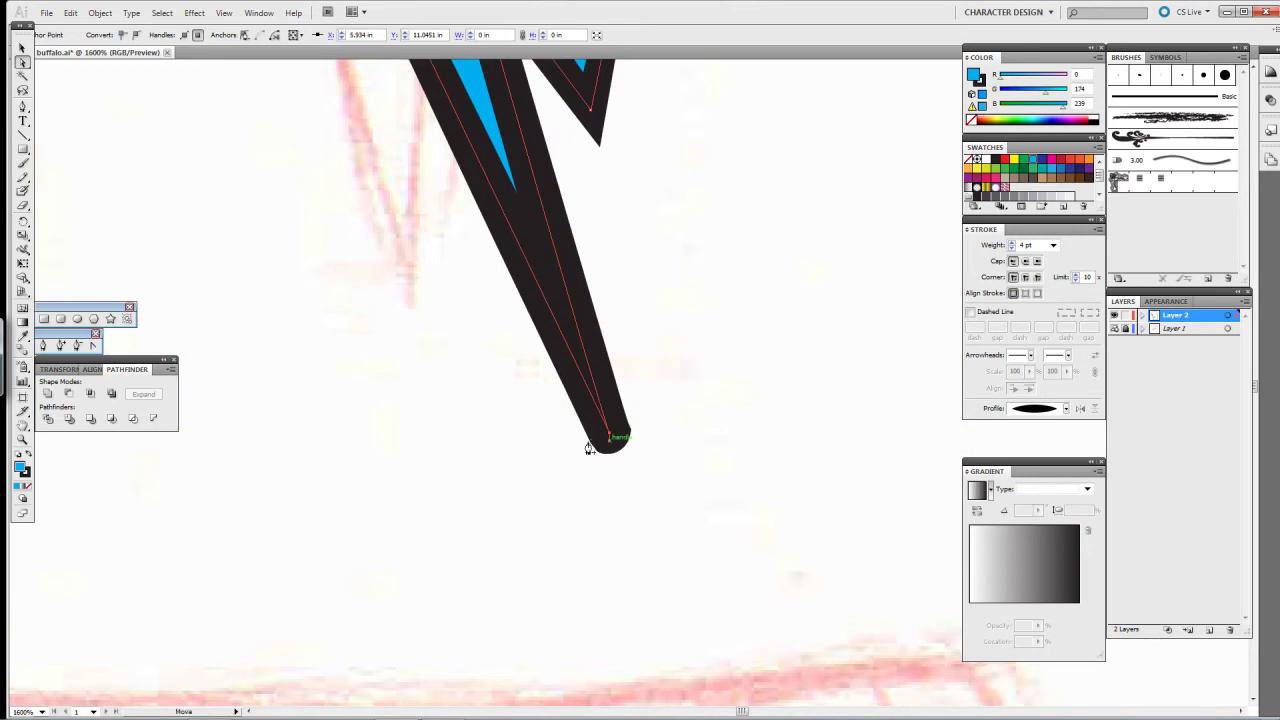
{"action": "left_click_drag", "start_coordinate": [608, 437], "coordinate": [415, 497]}
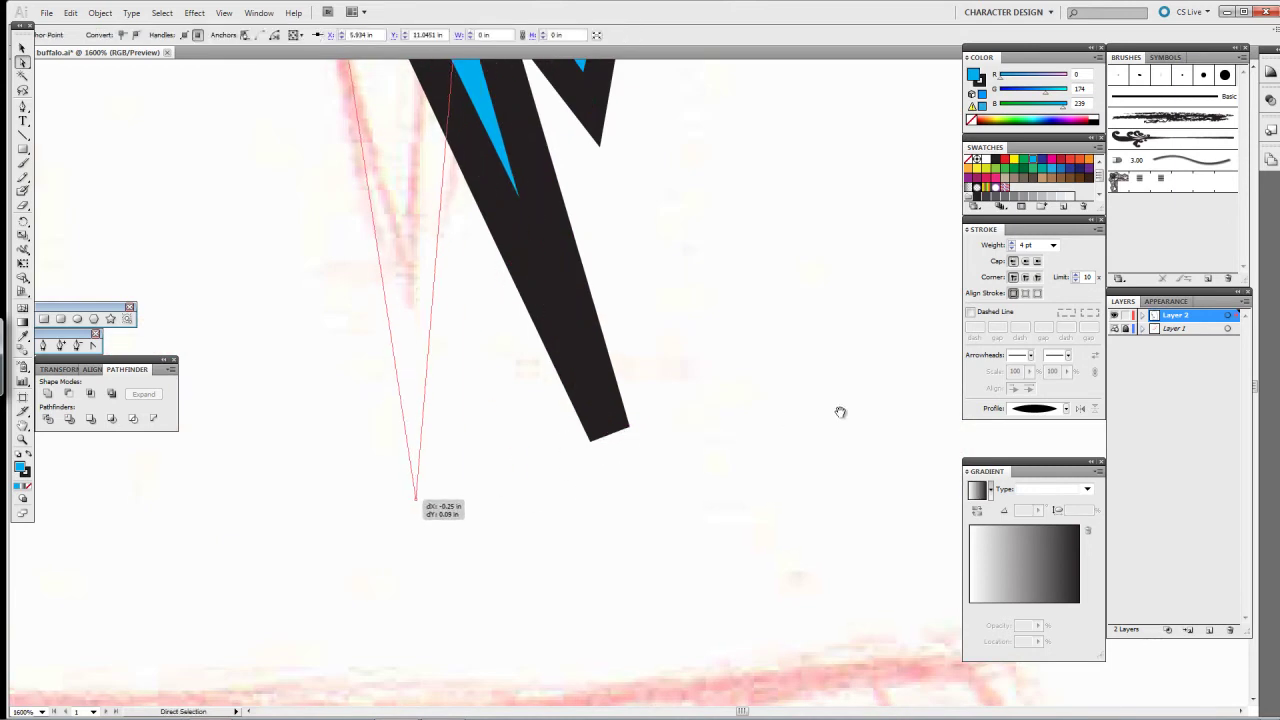
{"action": "scroll", "coordinate": [655, 415], "scroll_direction": "down", "scroll_amount": 4}
{"action": "scroll", "coordinate": [646, 420], "scroll_direction": "down", "scroll_amount": 1}
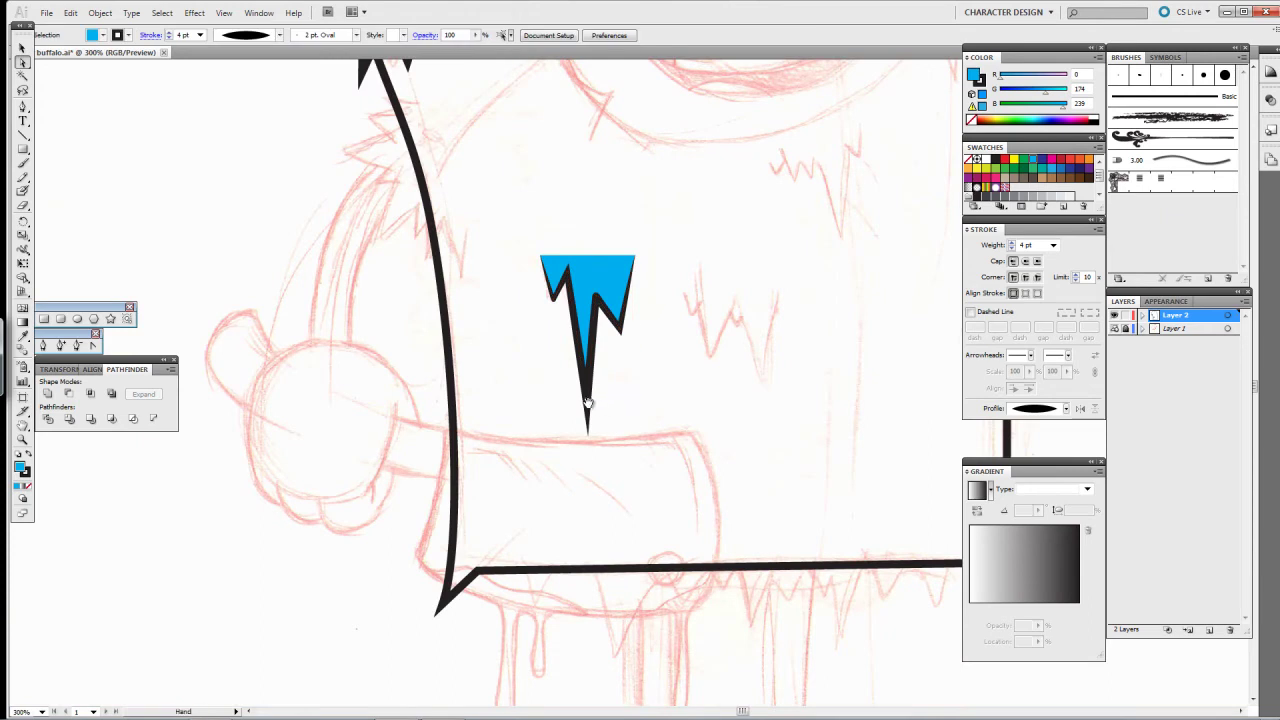
{"action": "scroll", "coordinate": [588, 403], "scroll_direction": "up", "scroll_amount": 2}
{"action": "scroll", "coordinate": [588, 403], "scroll_direction": "right", "scroll_amount": 2}
{"action": "scroll", "coordinate": [580, 400], "scroll_direction": "up", "scroll_amount": 1}
{"action": "scroll", "coordinate": [580, 400], "scroll_direction": "right", "scroll_amount": 2}
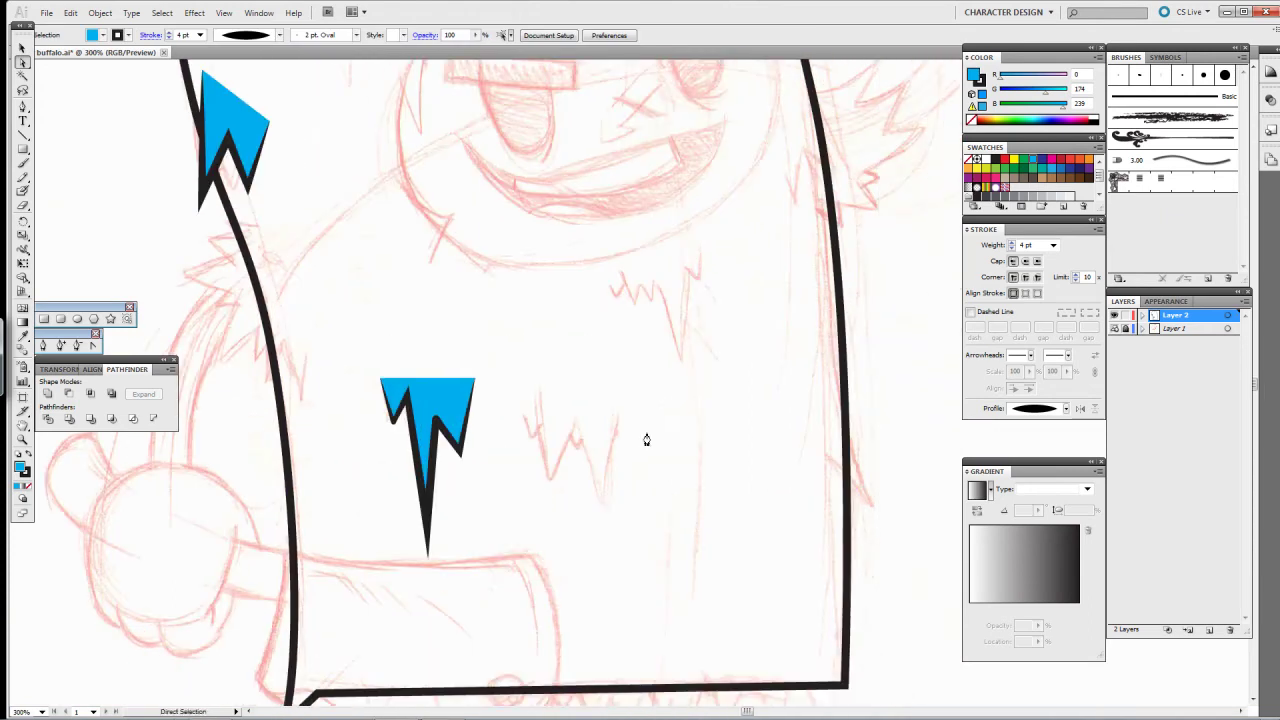
Step: Draw a third closed jagged tuft below the face with one long downward point
{"action": "left_click", "coordinate": [611, 290]}
{"action": "left_click", "coordinate": [622, 273]}
{"action": "left_click", "coordinate": [631, 296]}
{"action": "left_click", "coordinate": [640, 281]}
{"action": "left_click", "coordinate": [650, 271]}
{"action": "left_click", "coordinate": [653, 303]}
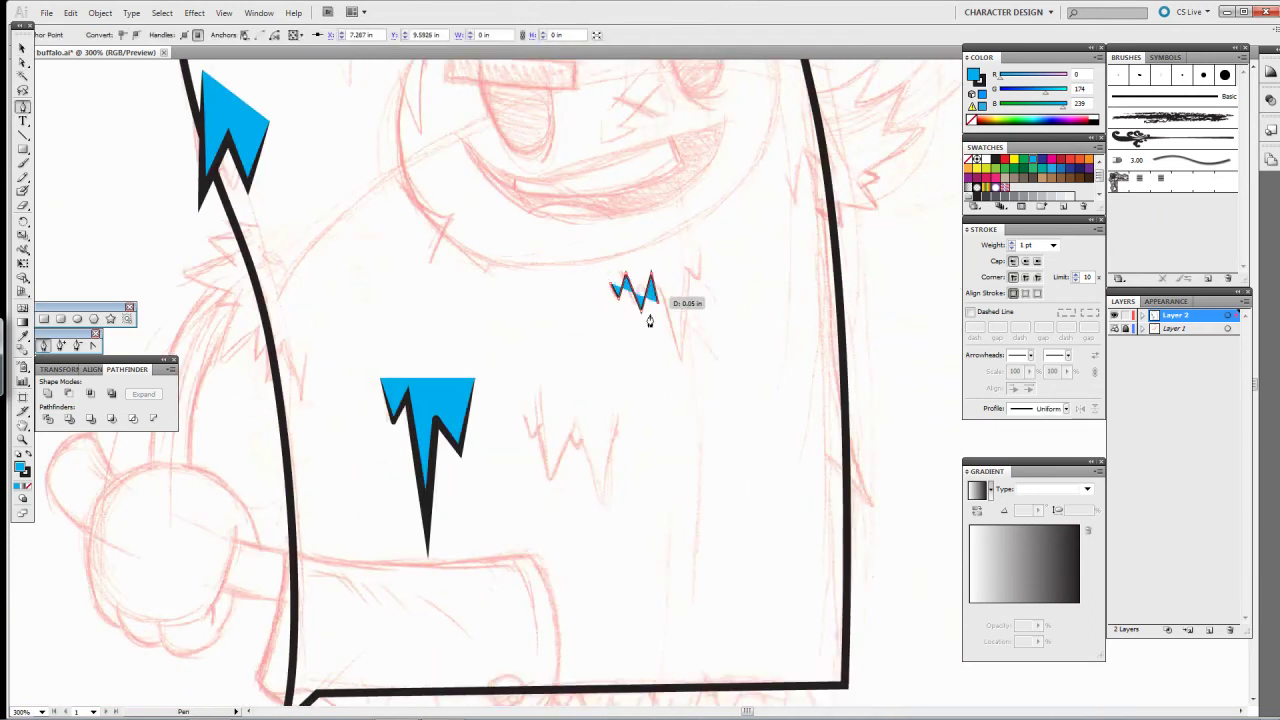
{"action": "left_click", "coordinate": [662, 271]}
{"action": "left_click_drag", "start_coordinate": [681, 370], "coordinate": [681, 403]}
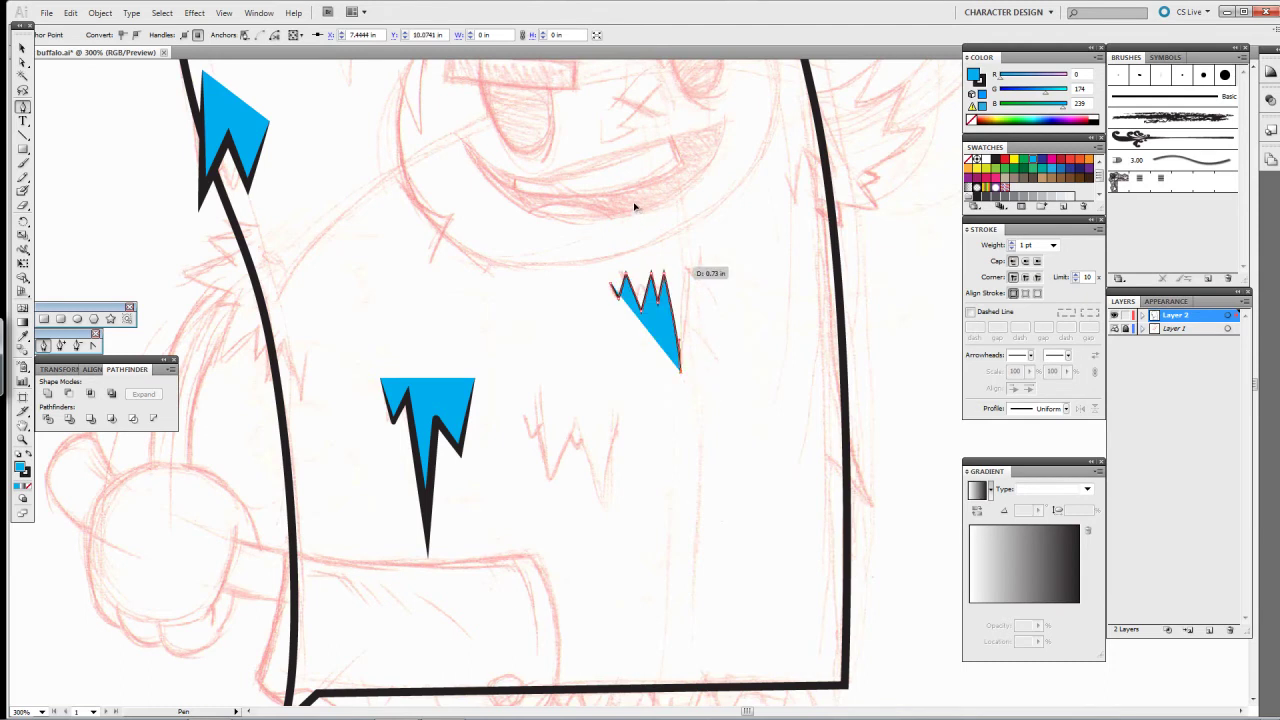
{"action": "left_click", "coordinate": [690, 266]}
{"action": "left_click", "coordinate": [697, 287]}
{"action": "left_click", "coordinate": [707, 251]}
{"action": "left_click", "coordinate": [612, 289]}
Step: Give the third tuft a 4 pt tapered stroke and deselect it
{"action": "left_click", "coordinate": [1053, 245]}
{"action": "left_click", "coordinate": [1060, 290]}
{"action": "left_click", "coordinate": [371, 280], "text": "ctrl"}
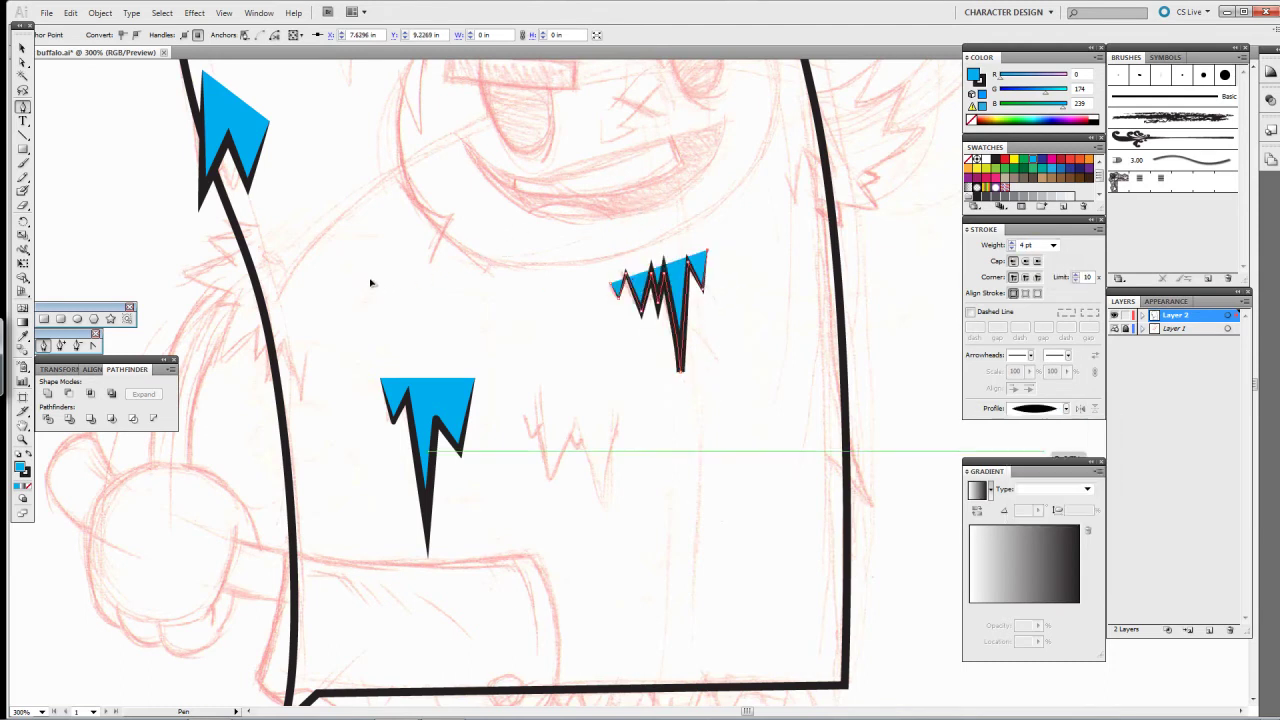
{"action": "key", "text": "ctrl+plus"}
{"action": "key", "text": "ctrl+plus"}
{"action": "key", "text": "ctrl+plus"}
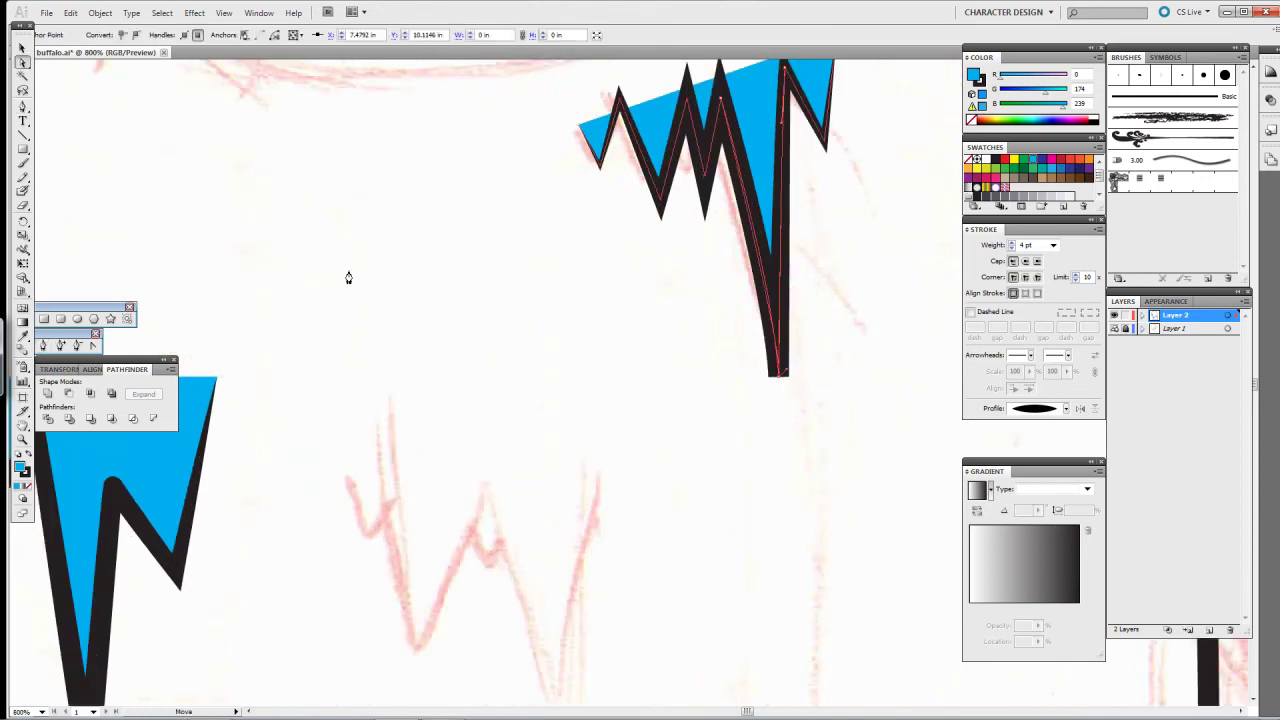
{"action": "left_click", "coordinate": [549, 291]}
{"action": "key", "text": "ctrl+minus"}
{"action": "key", "text": "ctrl+minus"}
{"action": "key", "text": "ctrl+minus"}
Step: Zoom in on the body's bottom edge and delete a stray straight line
{"action": "left_click_drag", "start_coordinate": [600, 298], "coordinate": [621, 322]}
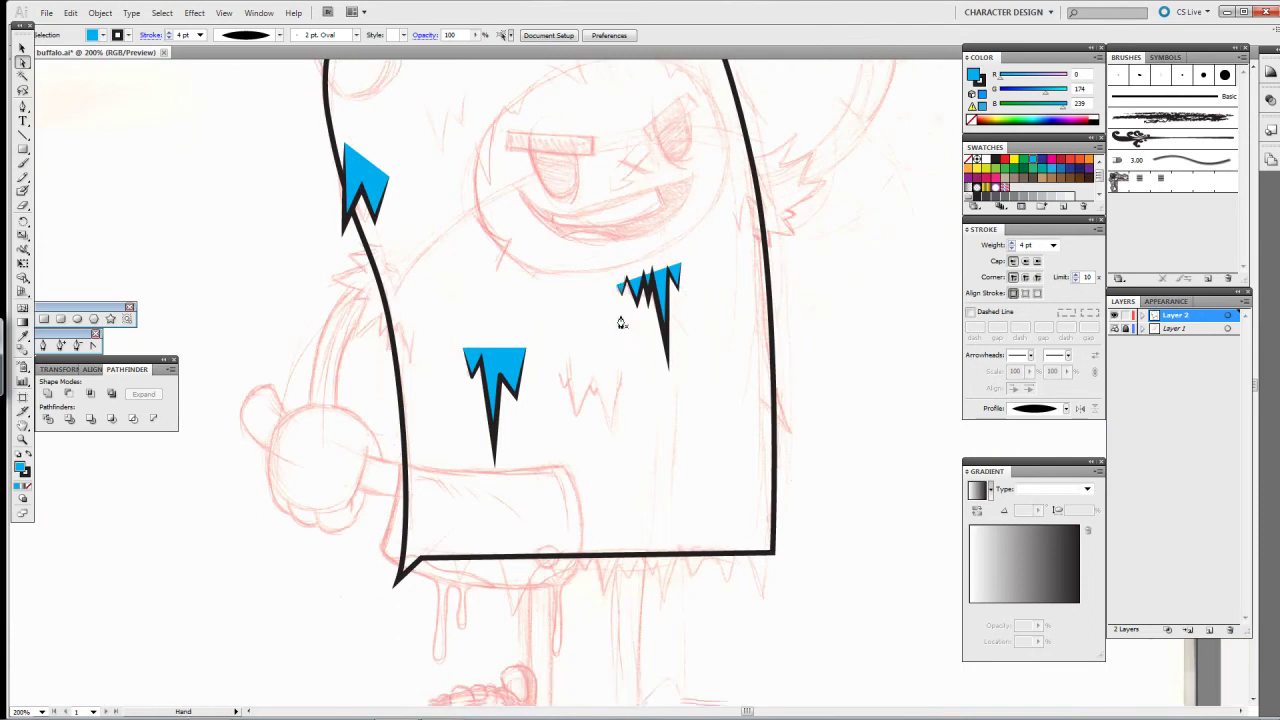
{"action": "scroll", "coordinate": [610, 340], "scroll_direction": "down", "scroll_amount": 3}
{"action": "key", "text": "ctrl+plus"}
{"action": "key", "text": "ctrl+plus"}
{"action": "key", "text": "ctrl+plus"}
{"action": "key", "text": "ctrl+plus"}
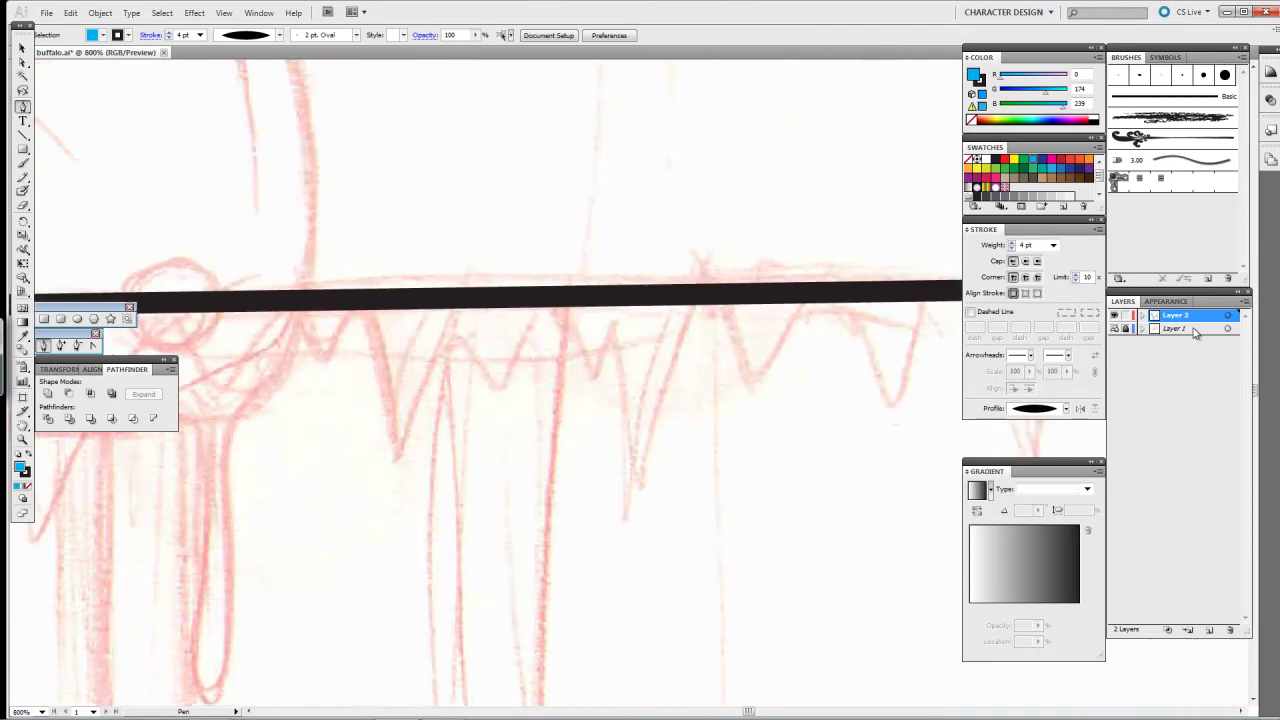
{"action": "left_click", "coordinate": [550, 190]}
{"action": "left_click", "coordinate": [572, 349]}
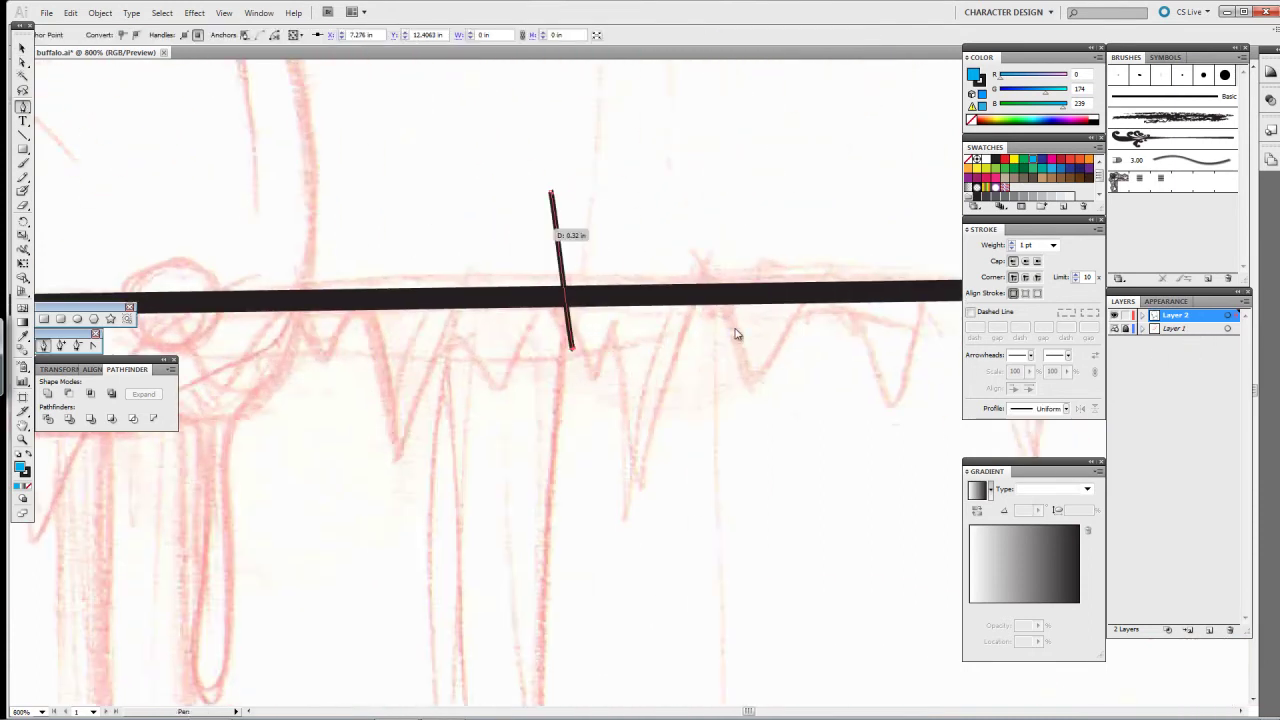
{"action": "key", "text": "Delete"}
Step: Draw a zigzag tuft hanging from the bottom edge with a 4 pt outline
{"action": "left_click", "coordinate": [568, 196]}
{"action": "left_click", "coordinate": [592, 398]}
{"action": "left_click", "coordinate": [632, 238]}
{"action": "left_click", "coordinate": [673, 570]}
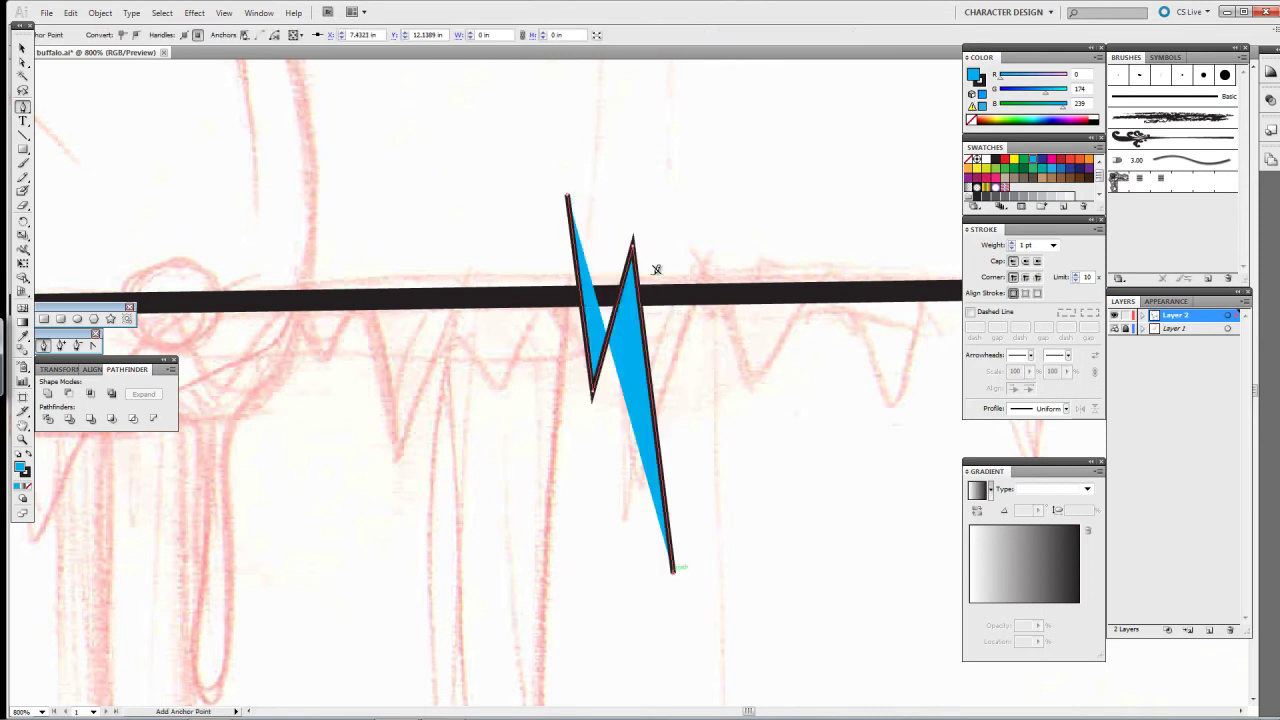
{"action": "left_click", "coordinate": [745, 186]}
{"action": "left_click", "coordinate": [772, 248]}
{"action": "left_click", "coordinate": [808, 130]}
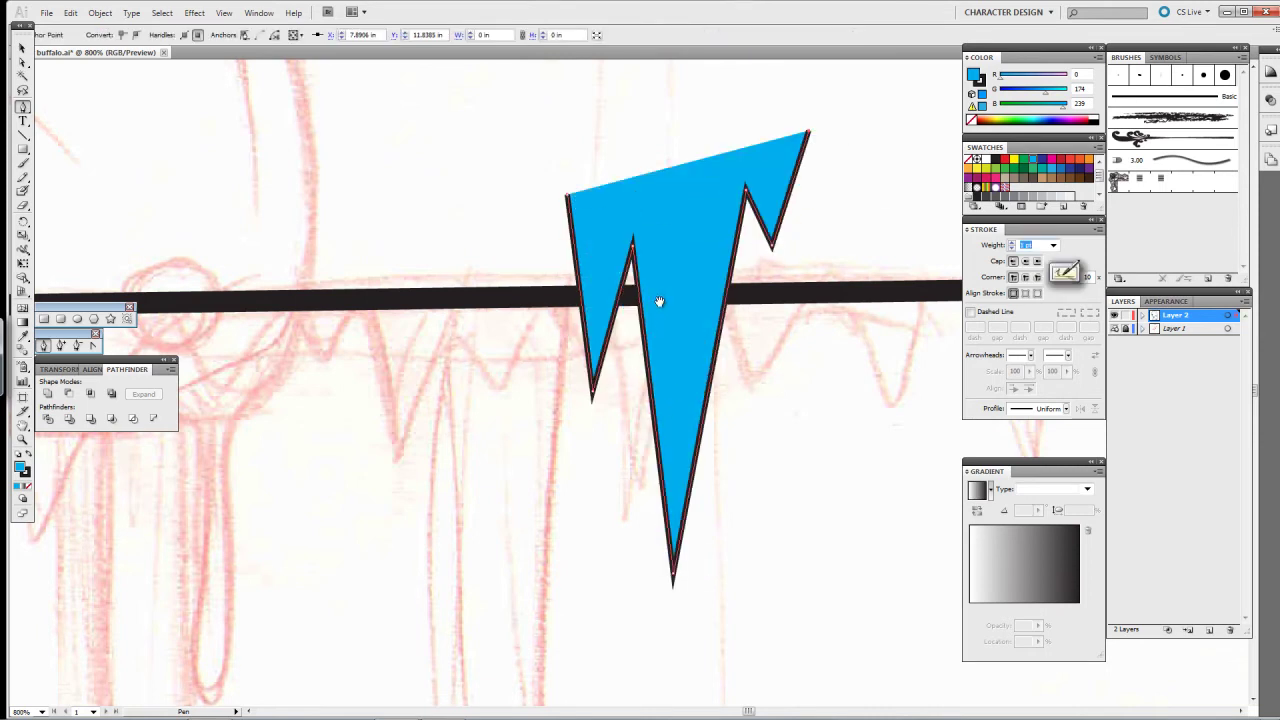
{"action": "type", "text": "4"}
{"action": "key", "text": "Return"}
{"action": "key", "text": "ctrl+shift+a"}
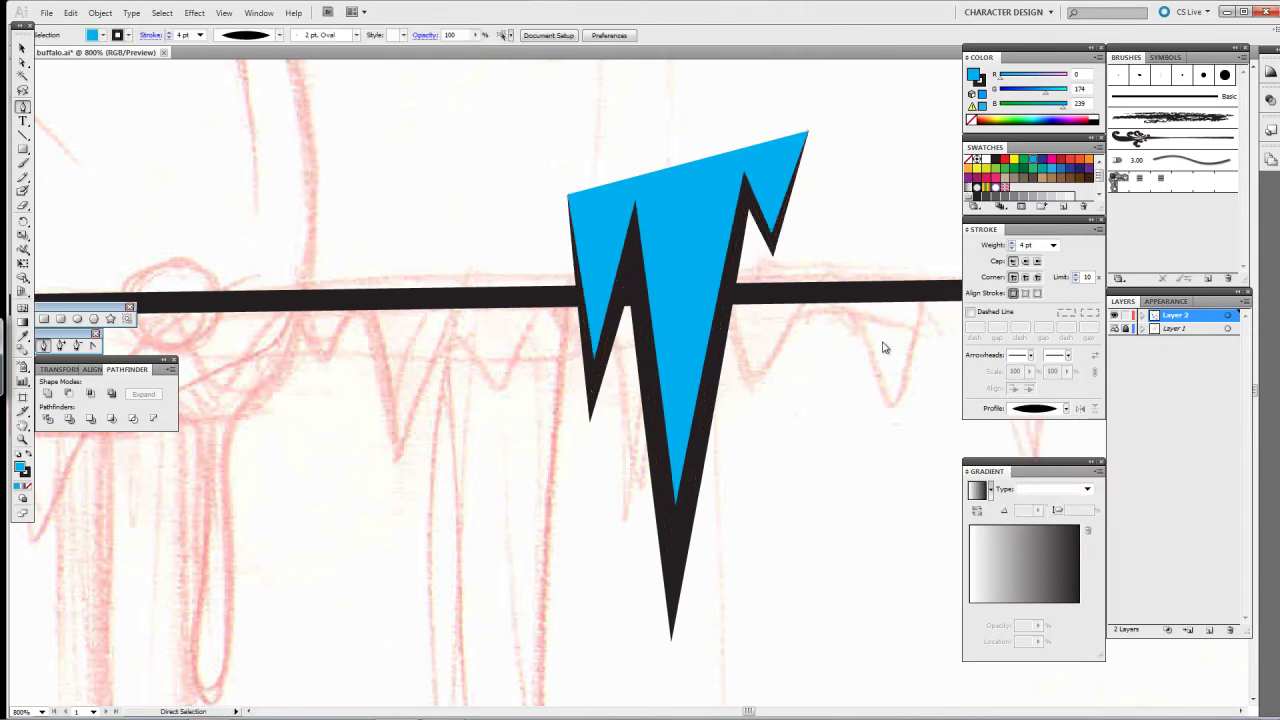
Step: Draw a second closed zigzag tuft to the right of the first
{"action": "left_click", "coordinate": [596, 246]}
{"action": "left_click", "coordinate": [614, 520]}
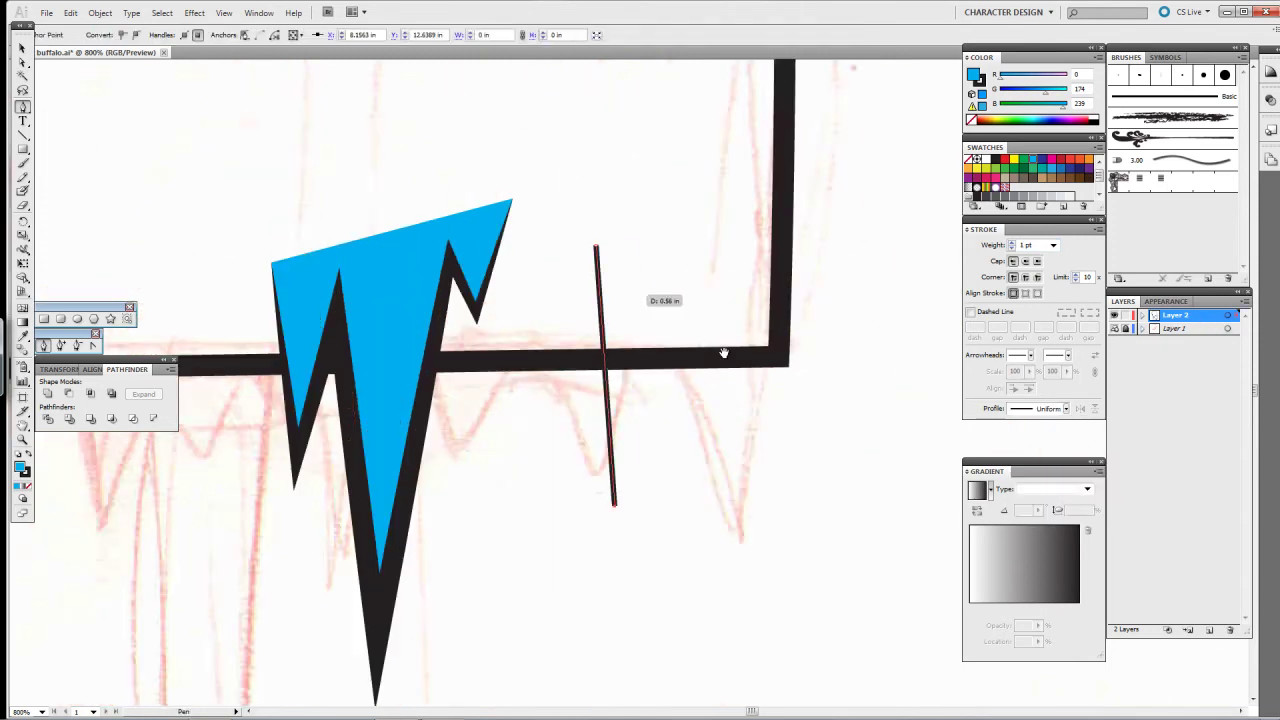
{"action": "left_click", "coordinate": [650, 274]}
{"action": "left_click", "coordinate": [735, 622]}
{"action": "left_click", "coordinate": [730, 318]}
{"action": "left_click", "coordinate": [781, 460]}
{"action": "left_click", "coordinate": [748, 148]}
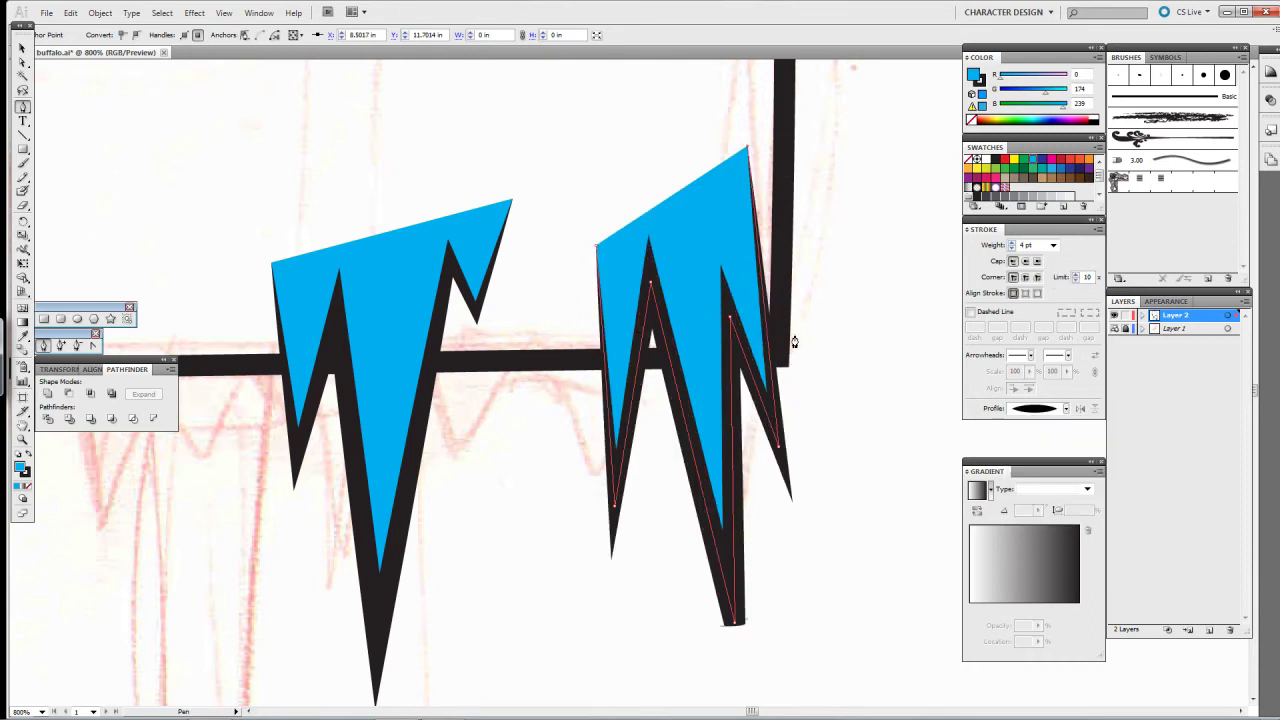
Step: Drag the second tuft's bottom anchor down to lengthen its spike, then zoom out
{"action": "scroll", "coordinate": [777, 334], "scroll_direction": "down", "scroll_amount": 3}
{"action": "key", "text": "a"}
{"action": "left_click", "coordinate": [614, 289]}
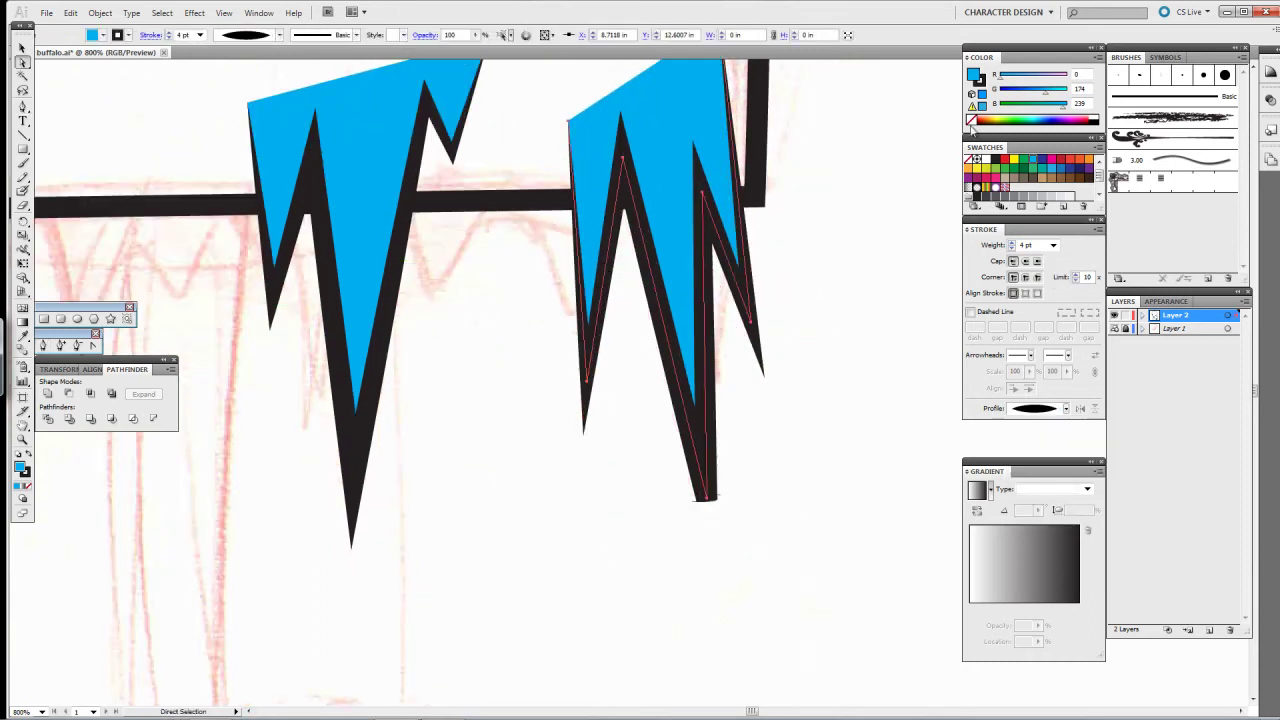
{"action": "left_click_drag", "start_coordinate": [705, 497], "coordinate": [688, 552]}
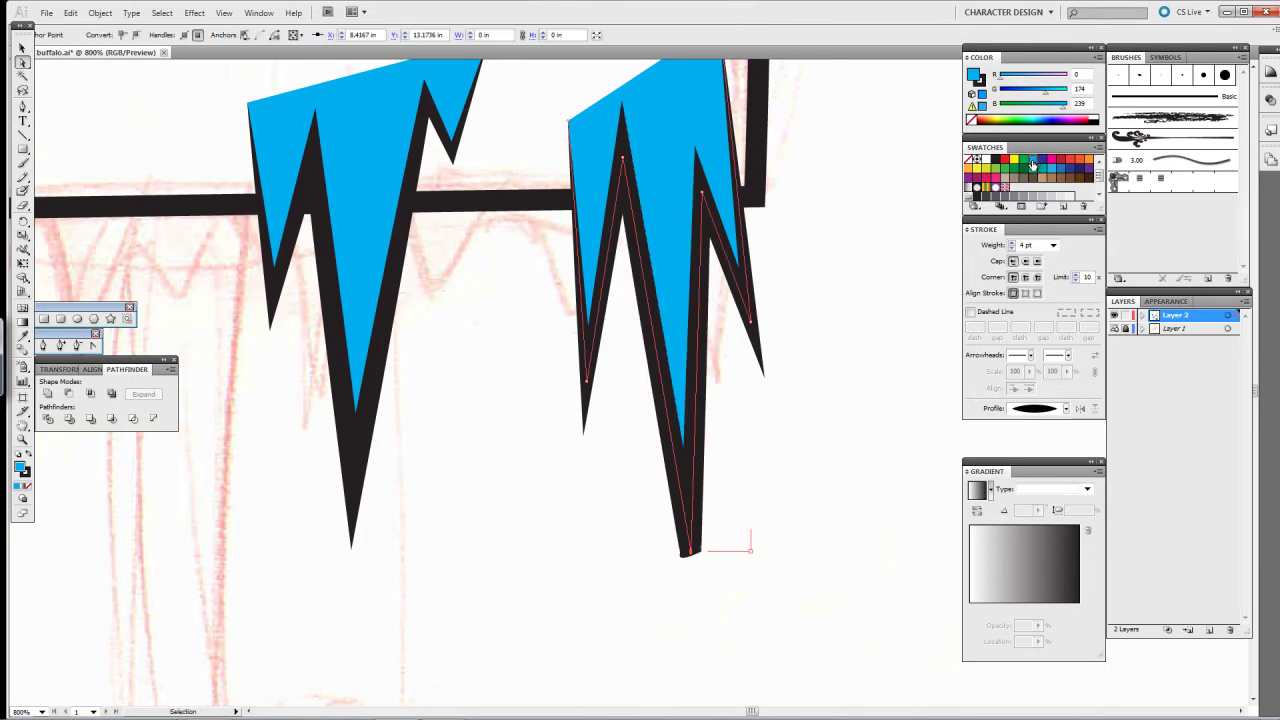
{"action": "scroll", "coordinate": [694, 600], "scroll_direction": "up", "scroll_amount": 2}
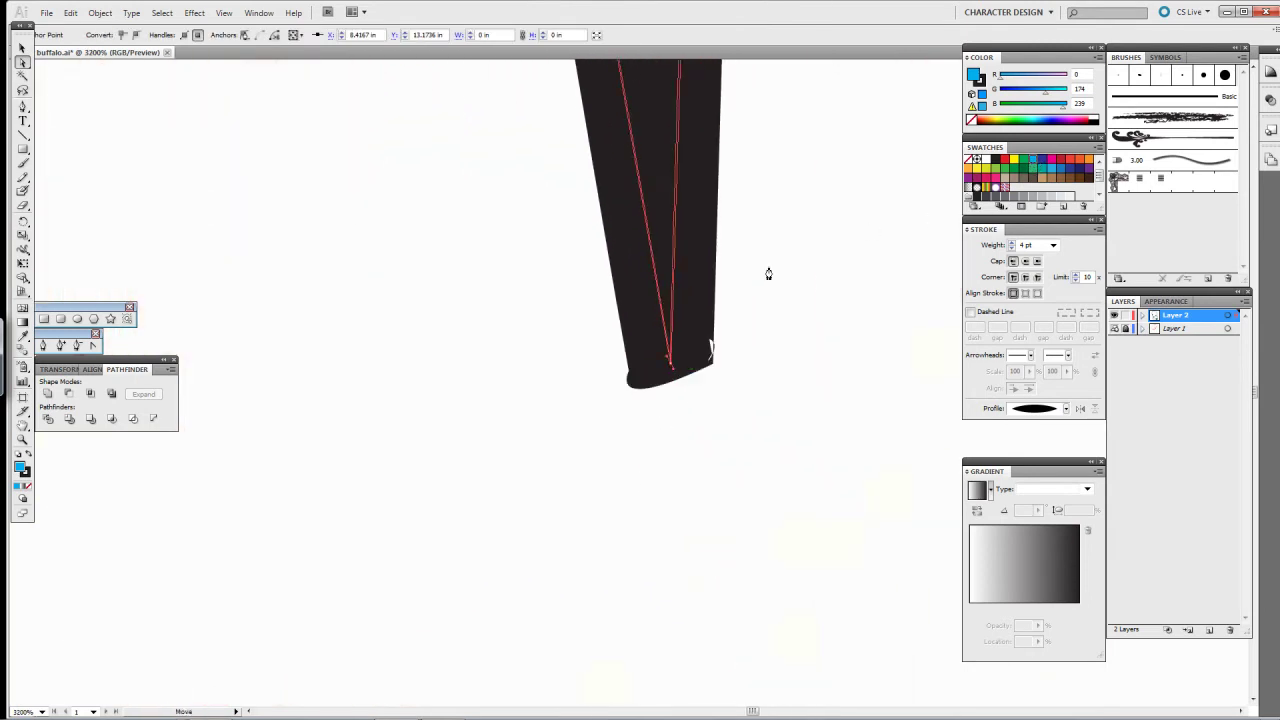
{"action": "key", "text": "ctrl+shift+a"}
{"action": "key", "text": "ctrl+minus"}
{"action": "key", "text": "ctrl+minus"}
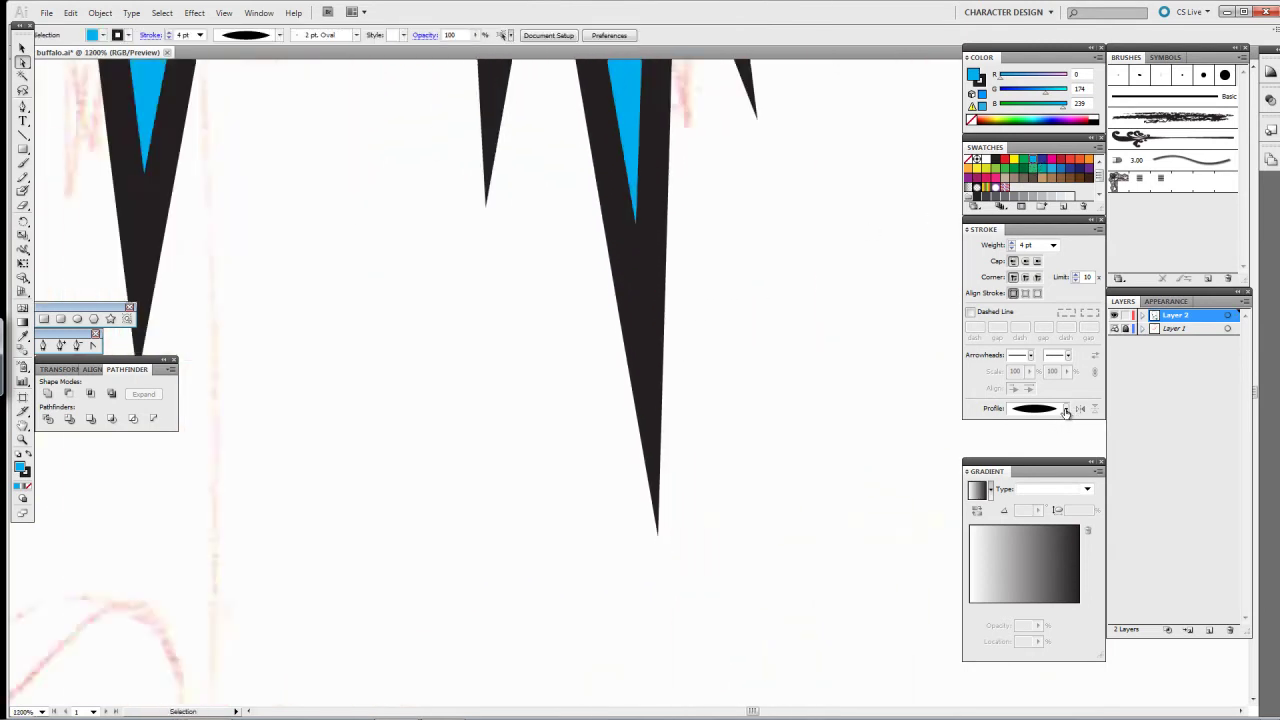
{"action": "key", "text": "ctrl+minus"}
{"action": "key", "text": "ctrl+minus"}
{"action": "key", "text": "ctrl+minus"}
{"action": "key", "text": "ctrl+minus"}
{"action": "key", "text": "ctrl+minus"}
{"action": "scroll", "coordinate": [1040, 440], "scroll_direction": "up", "scroll_amount": 5}
{"action": "scroll", "coordinate": [1040, 440], "scroll_direction": "left", "scroll_amount": 3}
Step: Fill the body outline with the tufts' blue using the Eyedropper
{"action": "key", "text": "v"}
{"action": "left_click", "coordinate": [830, 288]}
{"action": "key", "text": "i"}
{"action": "left_click", "coordinate": [803, 318]}
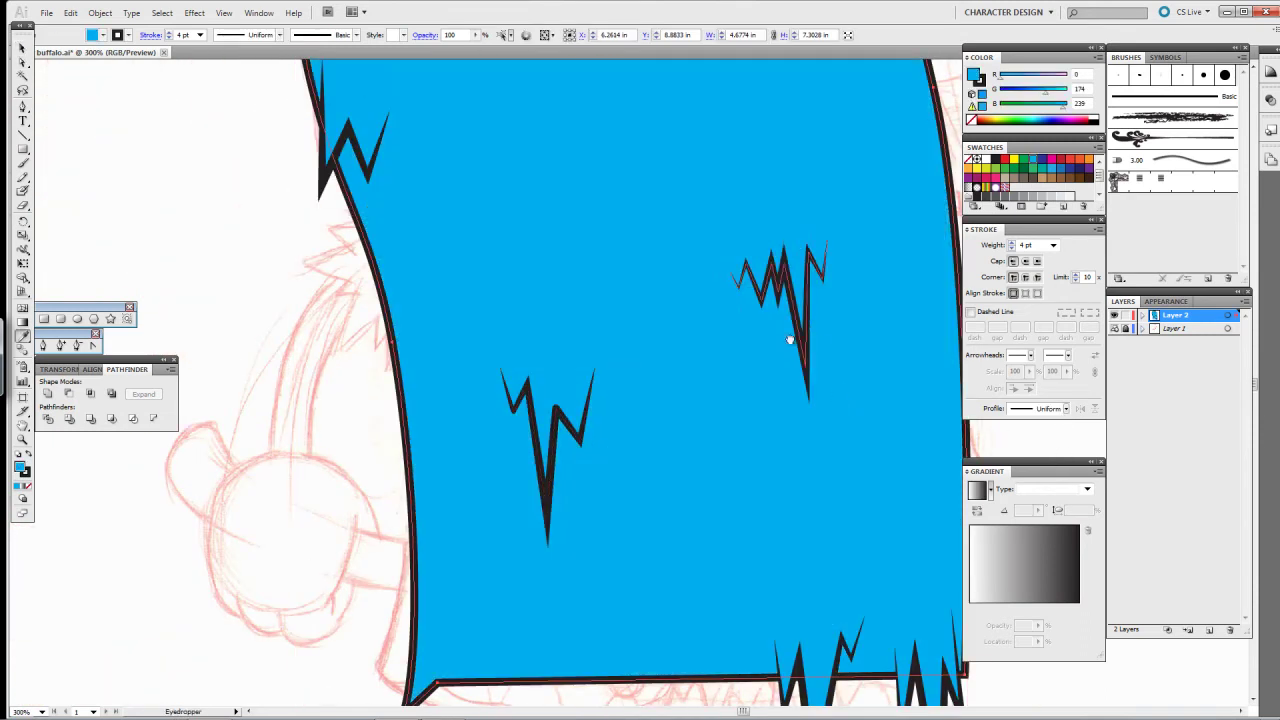
{"action": "key", "text": "ctrl+shift+a"}
{"action": "key", "text": "ctrl+minus"}
{"action": "key", "text": "ctrl+minus"}
{"action": "key", "text": "ctrl+minus"}
{"action": "key", "text": "ctrl+minus"}
{"action": "key", "text": "ctrl+plus"}
{"action": "key", "text": "ctrl+plus"}
{"action": "key", "text": "ctrl+plus"}
Step: Lower the blue body's opacity to 44% so the face sketch shows through
{"action": "scroll", "coordinate": [565, 273], "scroll_direction": "down", "scroll_amount": 4}
{"action": "scroll", "coordinate": [539, 254], "scroll_direction": "left", "scroll_amount": 2}
{"action": "key", "text": "v"}
{"action": "left_click", "coordinate": [586, 323]}
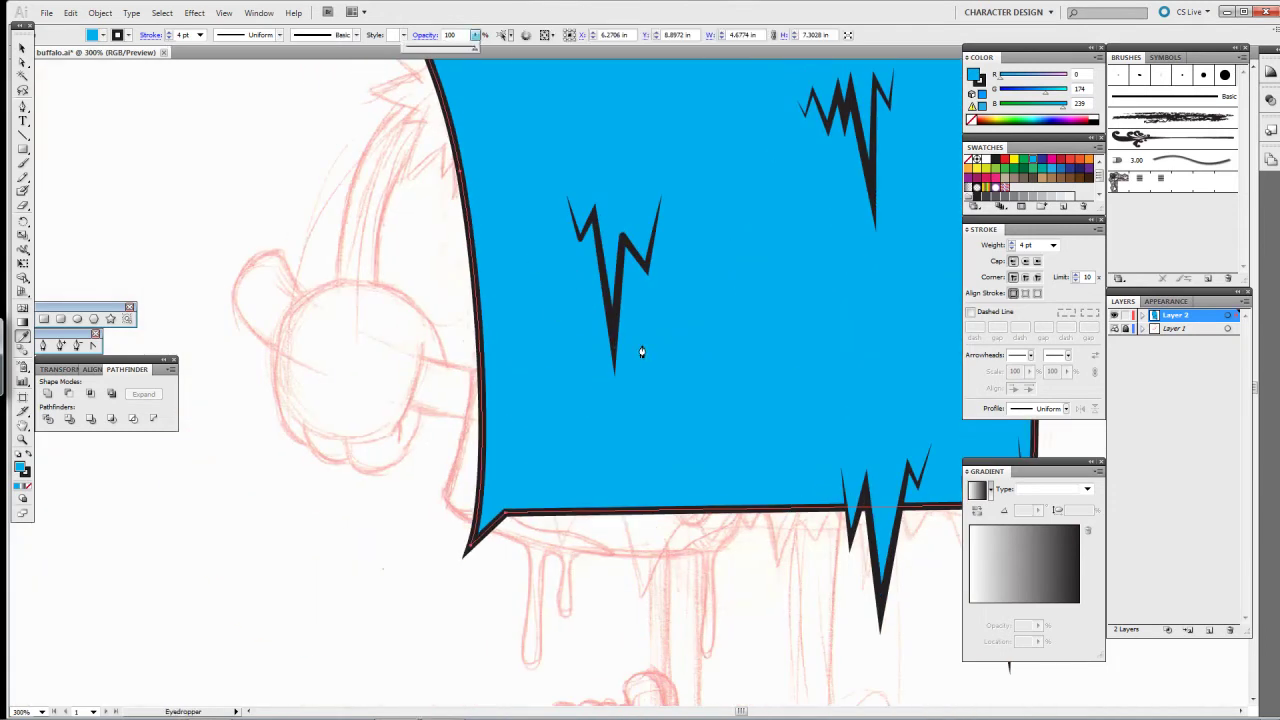
{"action": "left_click", "coordinate": [641, 351]}
{"action": "key", "text": "ctrl+shift+a"}
{"action": "mouse_move", "coordinate": [925, 306]}
{"action": "left_mouse_down"}
{"action": "mouse_move", "coordinate": [768, 306]}
{"action": "mouse_move", "coordinate": [768, 656]}
{"action": "left_mouse_up"}
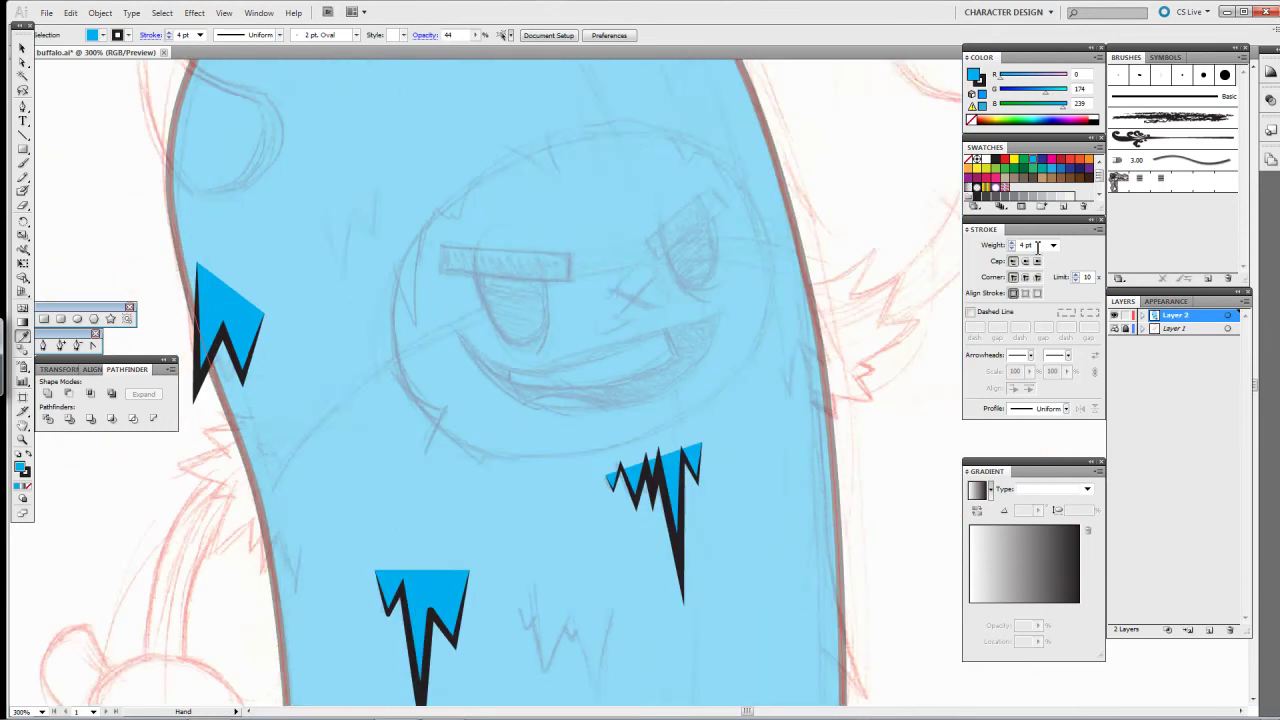
{"action": "left_click_drag", "start_coordinate": [560, 300], "coordinate": [617, 490]}
{"action": "scroll", "coordinate": [999, 377], "scroll_direction": "down", "scroll_amount": 3}
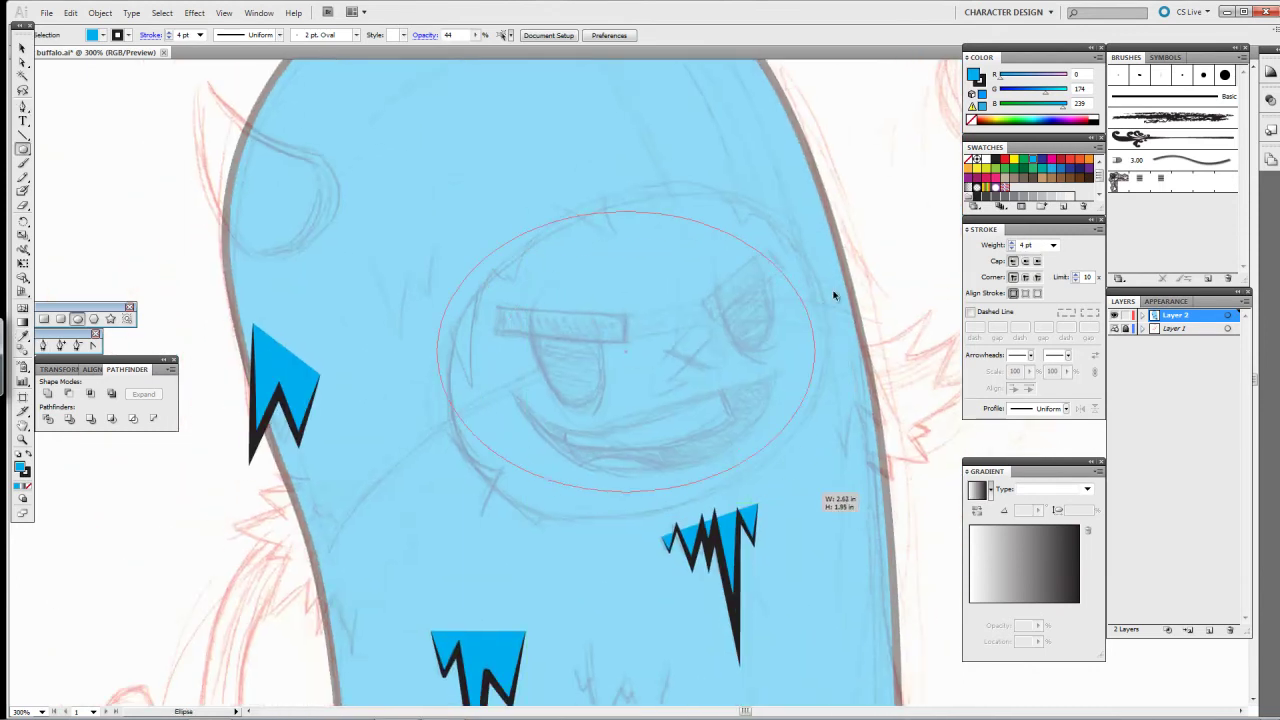
Step: Draw a large ellipse over the face sketch, tilt it, and fill it pale cream yellow
{"action": "left_click_drag", "start_coordinate": [550, 302], "coordinate": [834, 211]}
{"action": "mouse_move", "coordinate": [781, 302]}
{"action": "left_mouse_down"}
{"action": "mouse_move", "coordinate": [652, 380]}
{"action": "mouse_move", "coordinate": [626, 435]}
{"action": "left_mouse_up"}
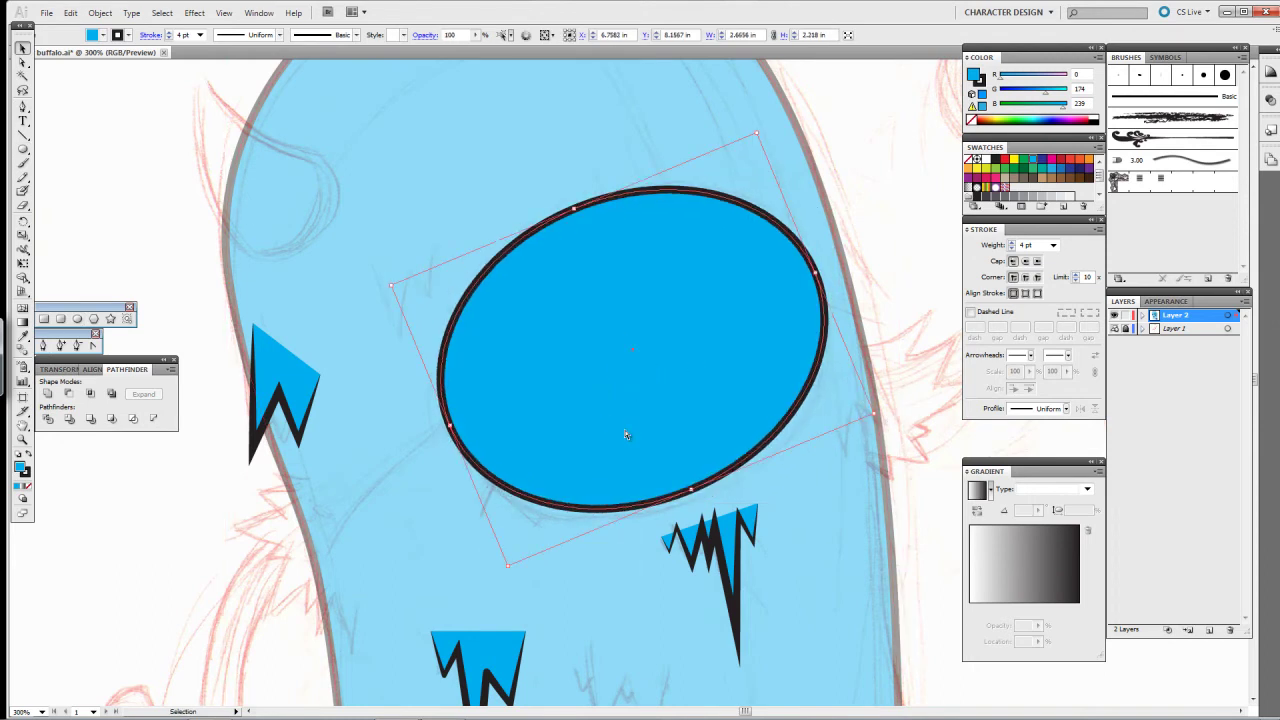
{"action": "left_click", "coordinate": [1099, 57]}
{"action": "left_click", "coordinate": [1150, 118]}
{"action": "double_click", "coordinate": [973, 77]}
{"action": "left_click", "coordinate": [658, 427]}
{"action": "left_click", "coordinate": [529, 297]}
{"action": "key", "text": "Return"}
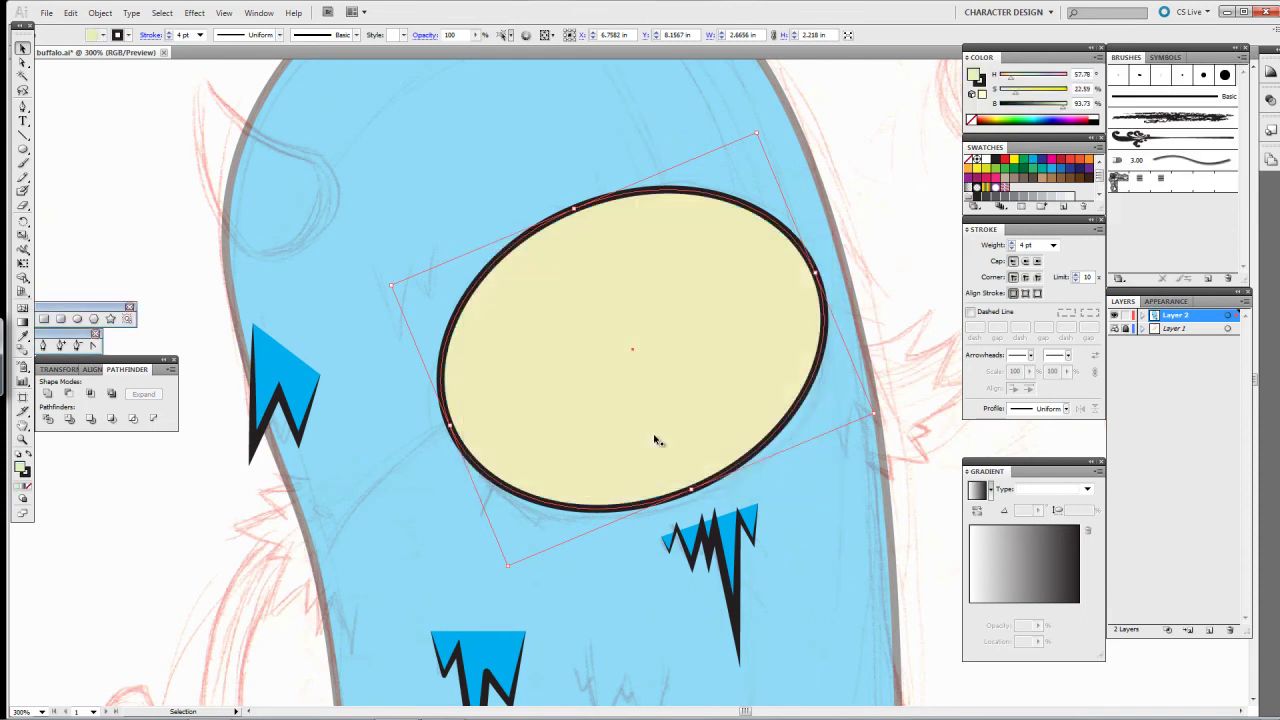
Step: Remove the oval's outline, lower its opacity to 37%, and zoom in on the face
{"action": "key", "text": "x"}
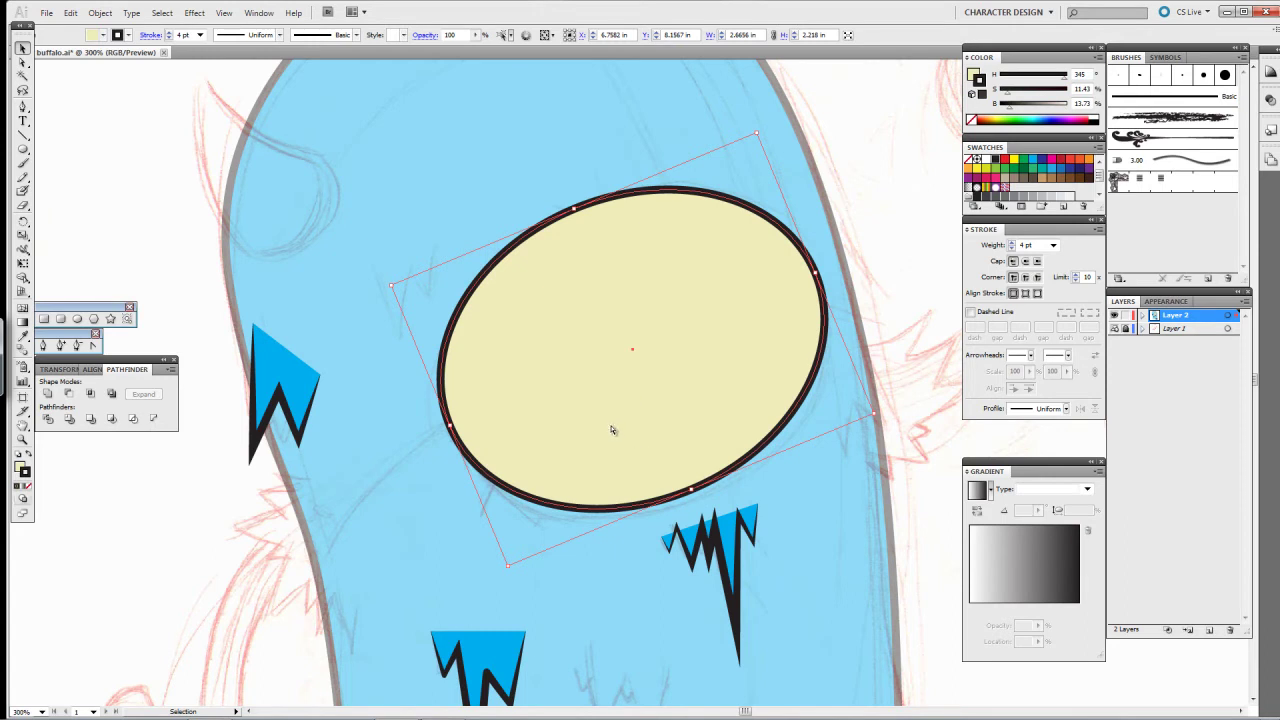
{"action": "key", "text": "slash"}
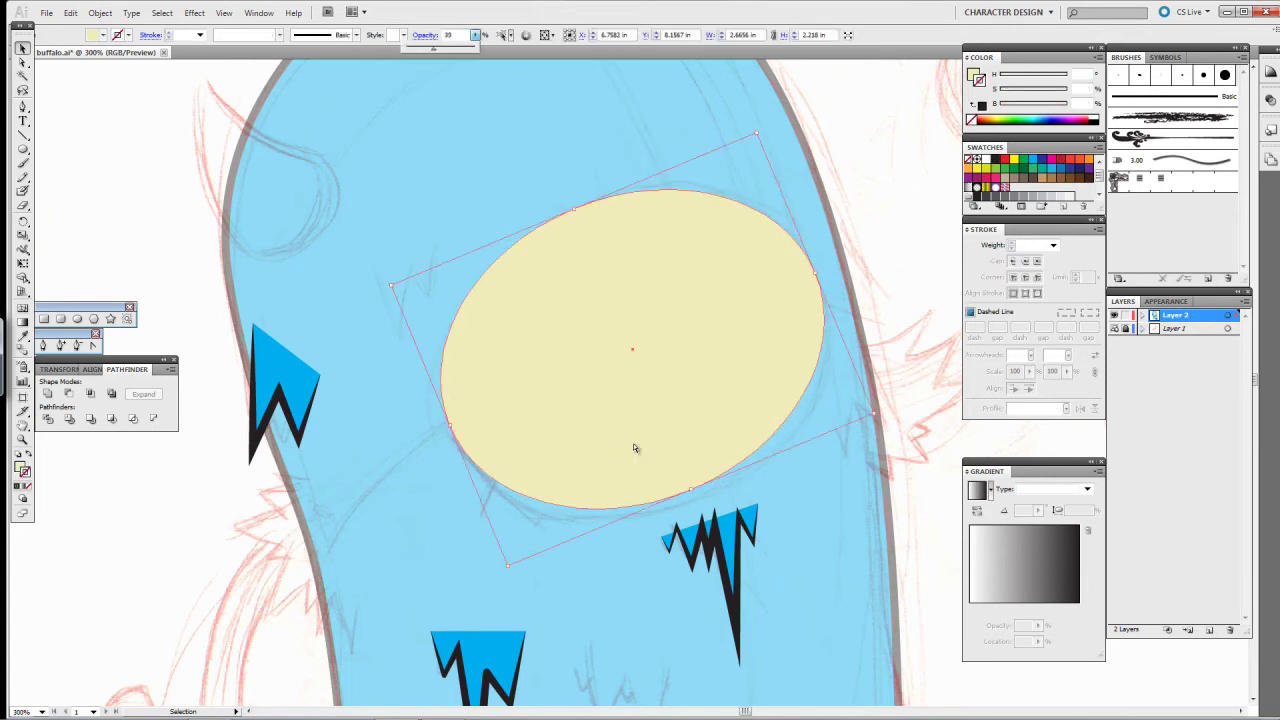
{"action": "key", "text": "Return"}
{"action": "key", "text": "ctrl+plus"}
{"action": "key", "text": "ctrl+plus"}
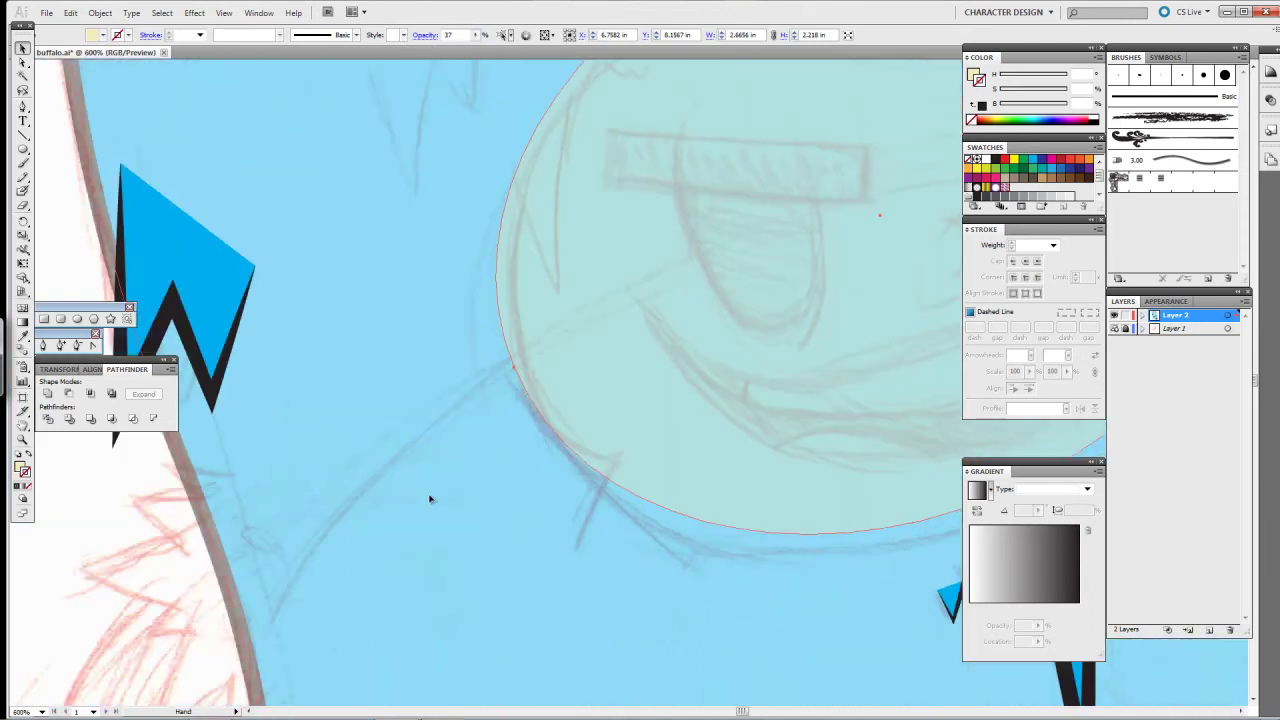
{"action": "key", "text": "ctrl+shift+a"}
{"action": "scroll", "coordinate": [457, 506], "scroll_direction": "up", "scroll_amount": 3}
{"action": "scroll", "coordinate": [457, 506], "scroll_direction": "right", "scroll_amount": 4}
Step: Draw a black oval for the left eye and a brow bar above it
{"action": "key", "text": "l"}
{"action": "left_click_drag", "start_coordinate": [449, 305], "coordinate": [566, 525]}
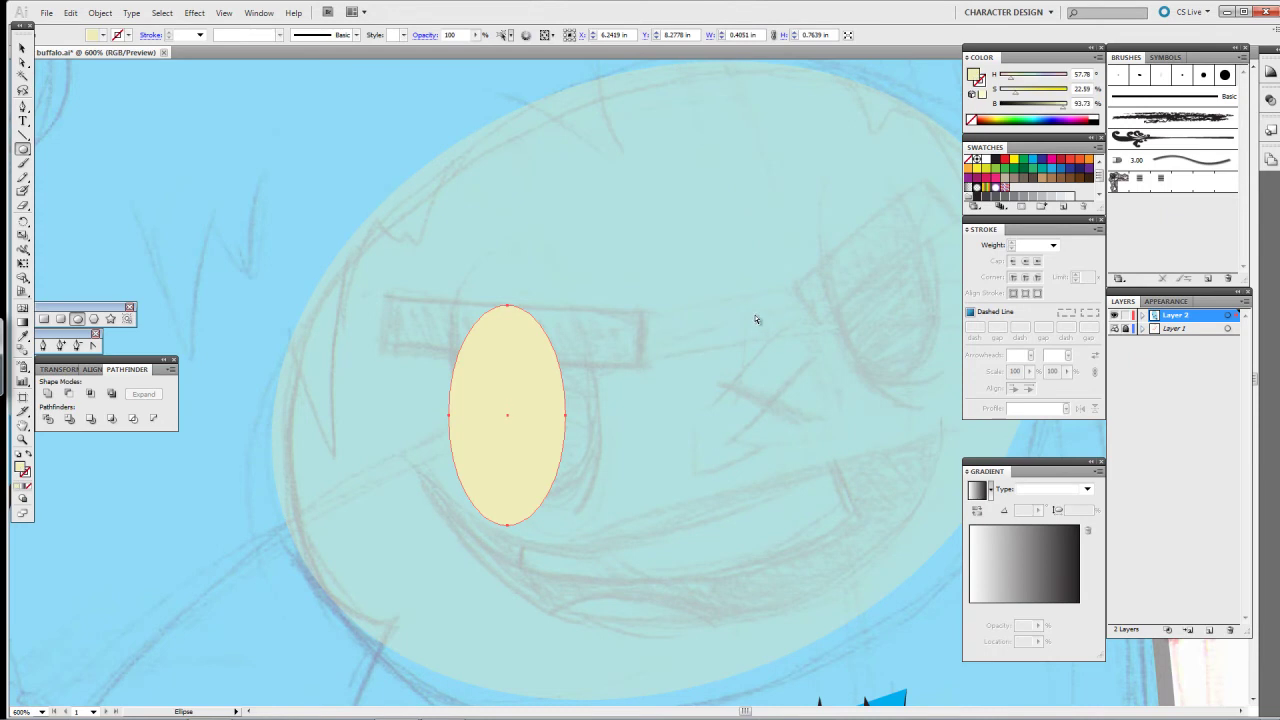
{"action": "type", "text": "0"}
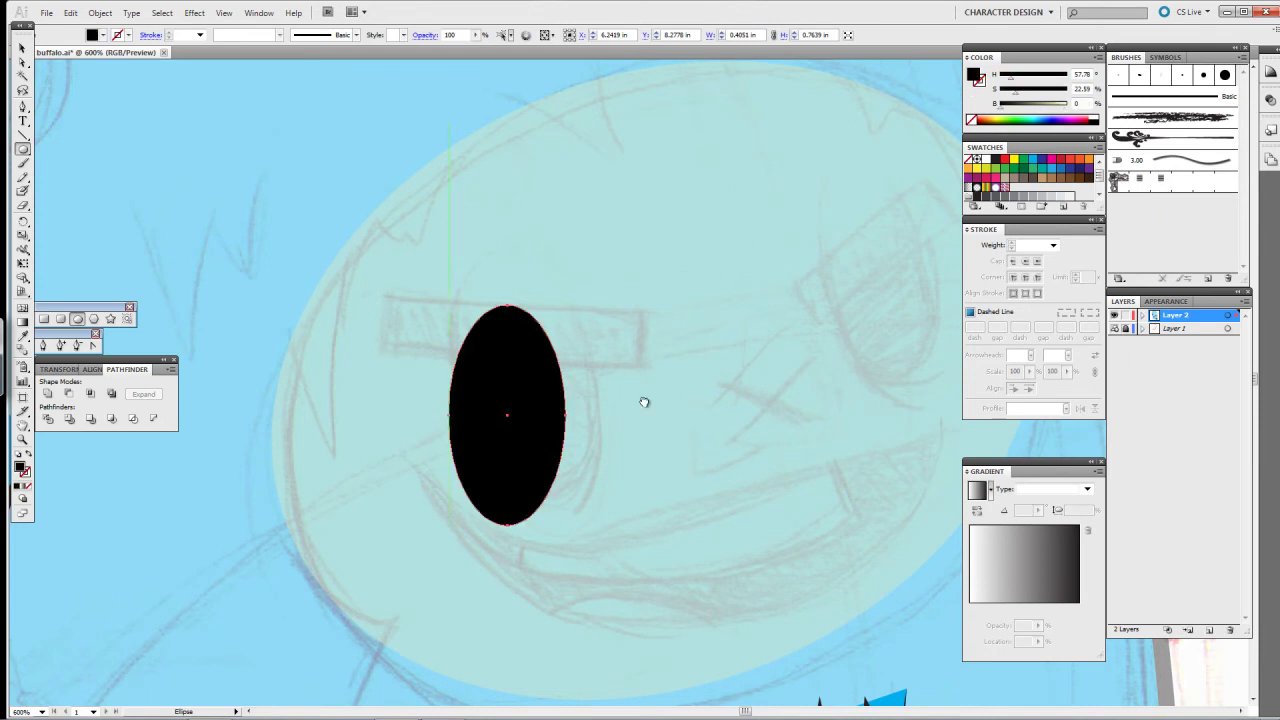
{"action": "type", "text": "m"}
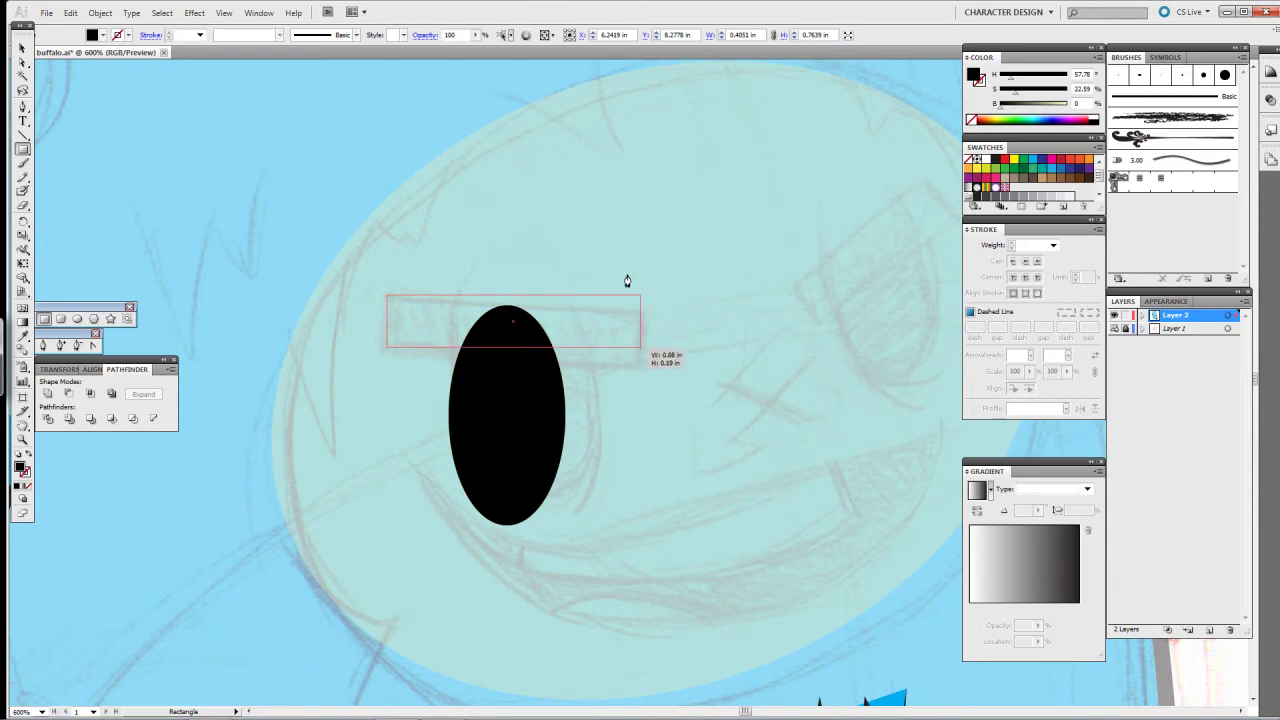
{"action": "left_click_drag", "start_coordinate": [611, 290], "coordinate": [640, 295]}
{"action": "key", "text": "v"}
{"action": "key", "text": "ctrl+z"}
{"action": "key", "text": "ctrl+shift+z"}
Step: Tilt the brow bar and unite it with the eye into one shape
{"action": "left_click_drag", "start_coordinate": [669, 297], "coordinate": [681, 398]}
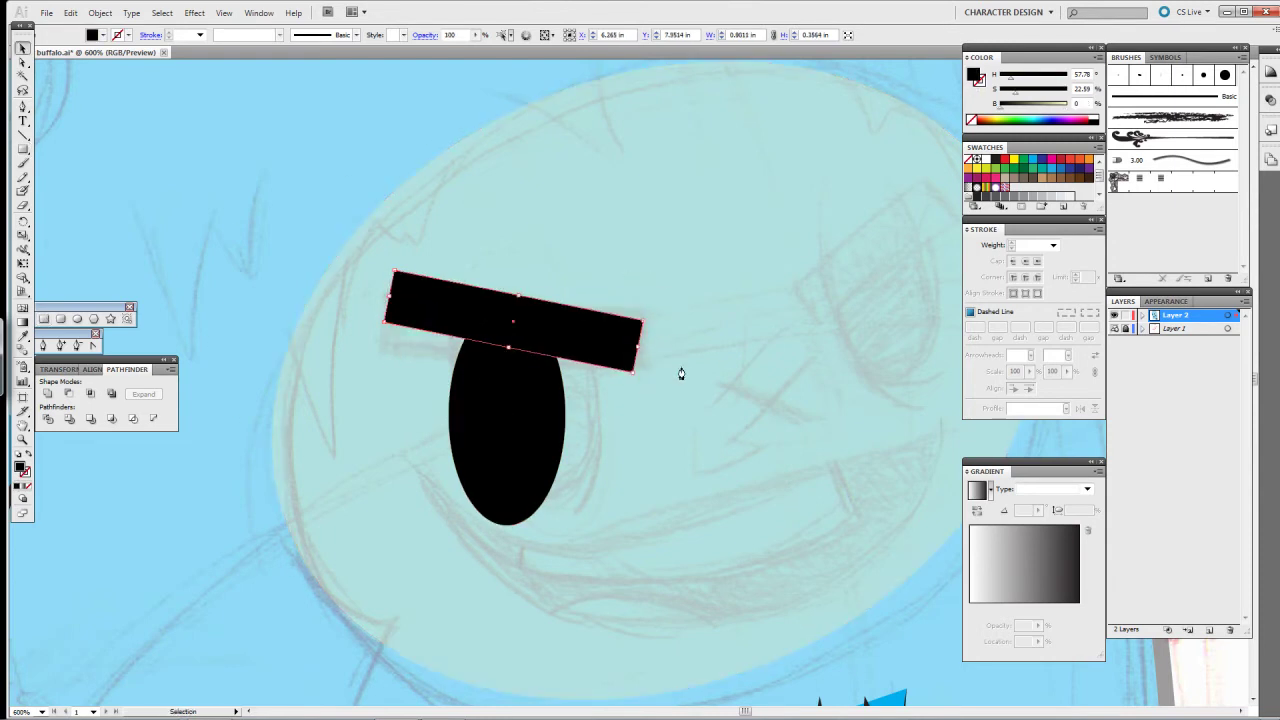
{"action": "key", "text": "shift+e"}
{"action": "key", "text": "ctrl+z"}
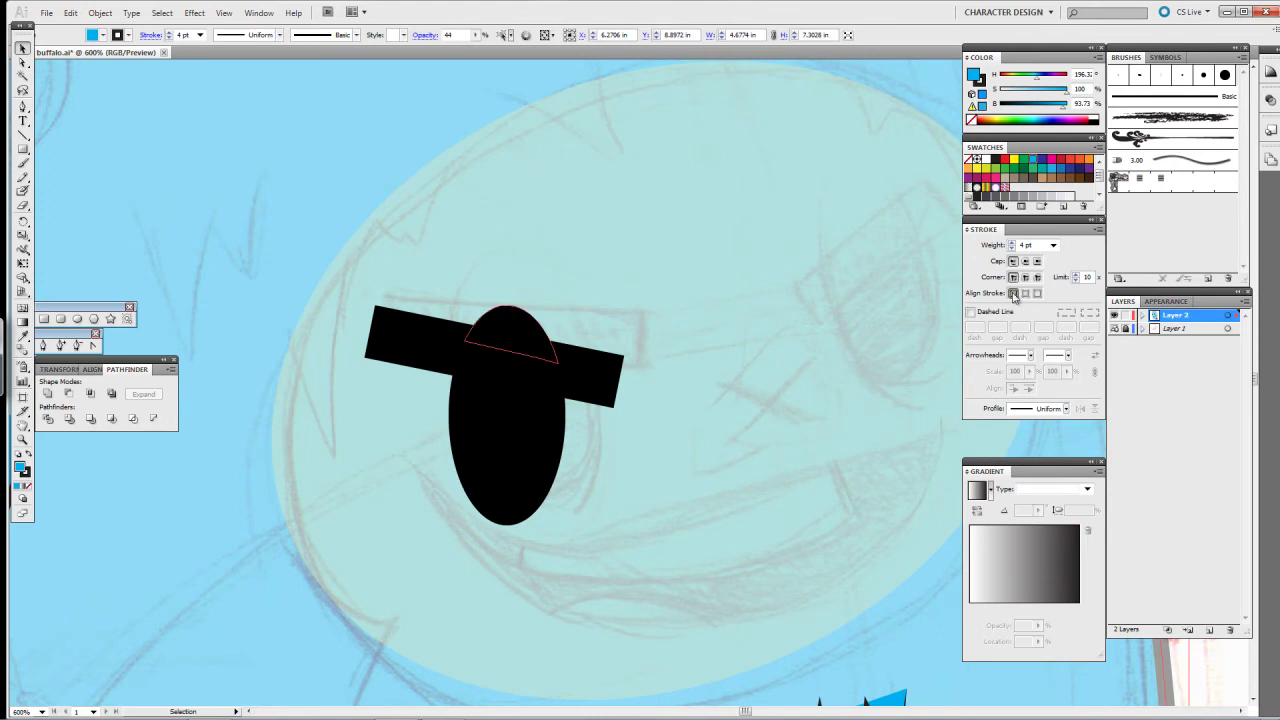
{"action": "key", "text": "ctrl+shift+z"}
{"action": "key", "text": "ctrl+a"}
{"action": "key", "text": "ctrl+8"}
Step: Rotate and reflect the eye, then add a smaller, angrily tilted copy on the right
{"action": "left_click_drag", "start_coordinate": [640, 530], "coordinate": [675, 492]}
{"action": "key", "text": "alt+o"}
{"action": "key", "text": "t"}
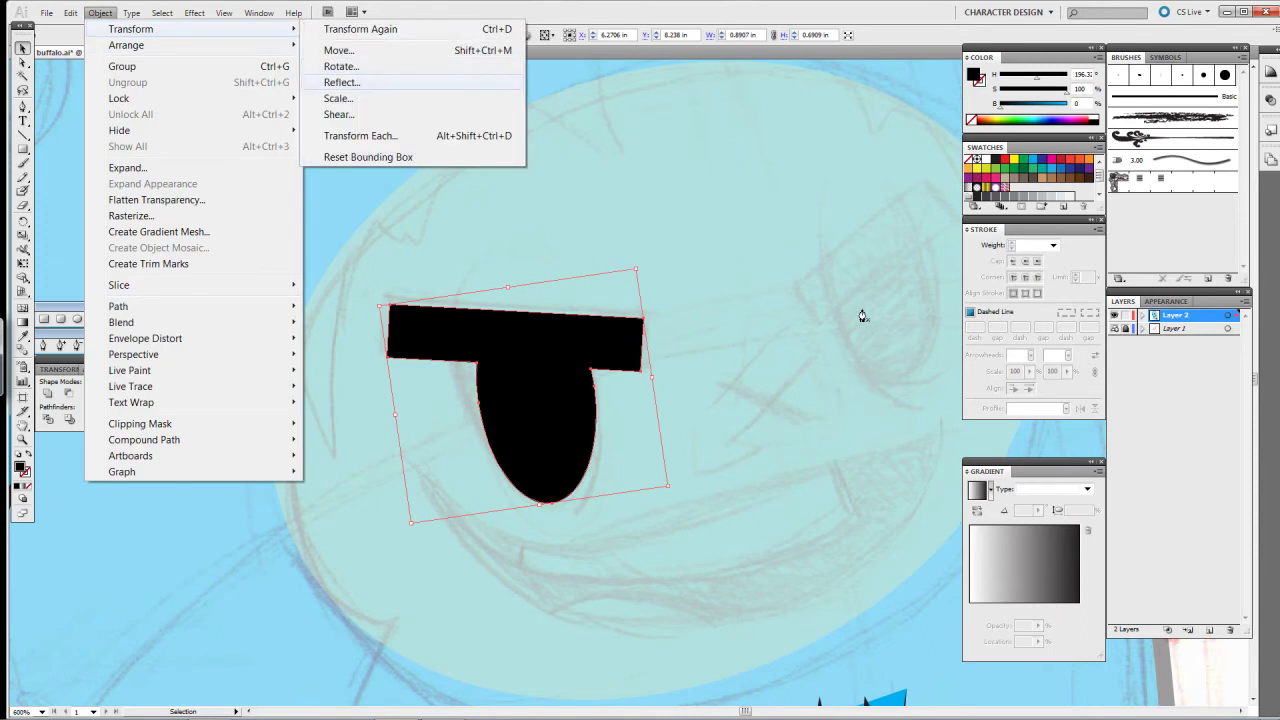
{"action": "key", "text": "f"}
{"action": "key", "text": "Return"}
{"action": "left_click_drag", "start_coordinate": [787, 342], "coordinate": [661, 349]}
{"action": "left_click_drag", "start_coordinate": [420, 470], "coordinate": [772, 366]}
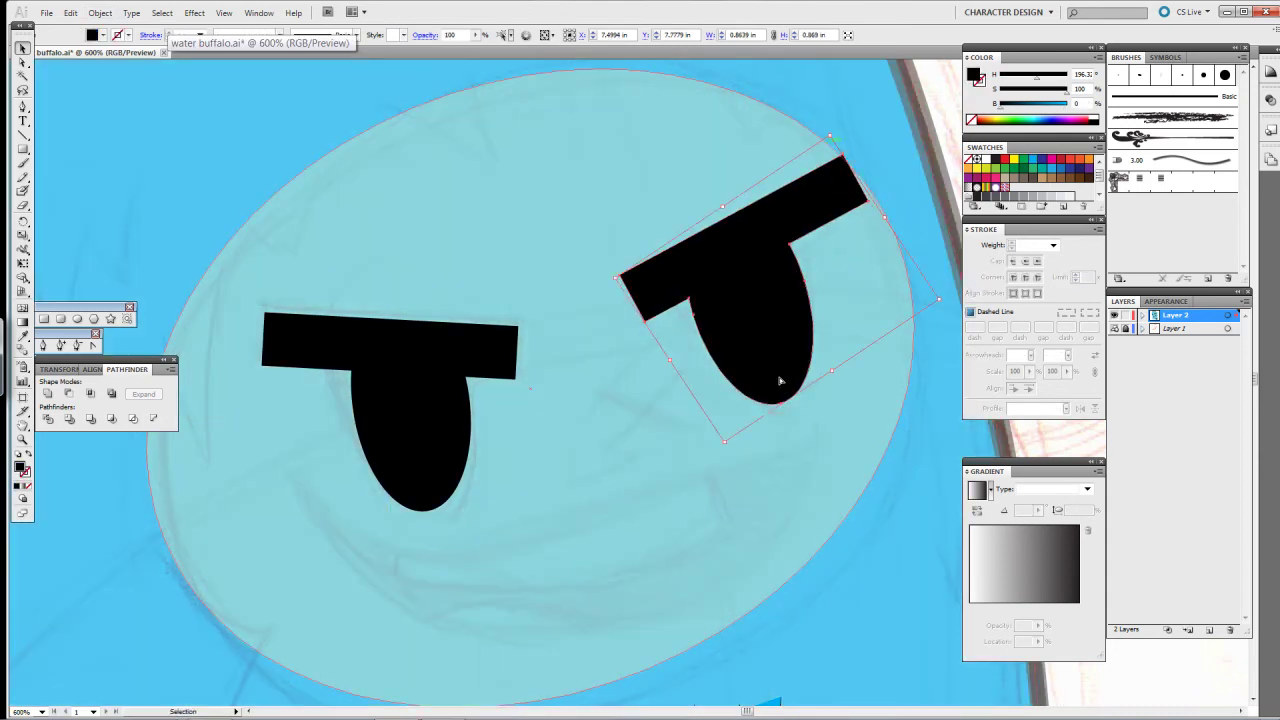
{"action": "left_click_drag", "start_coordinate": [777, 374], "coordinate": [812, 421]}
Step: Draw a closed grinning mouth shape below the eyes with a 4 pt black outline
{"action": "left_click", "coordinate": [812, 421]}
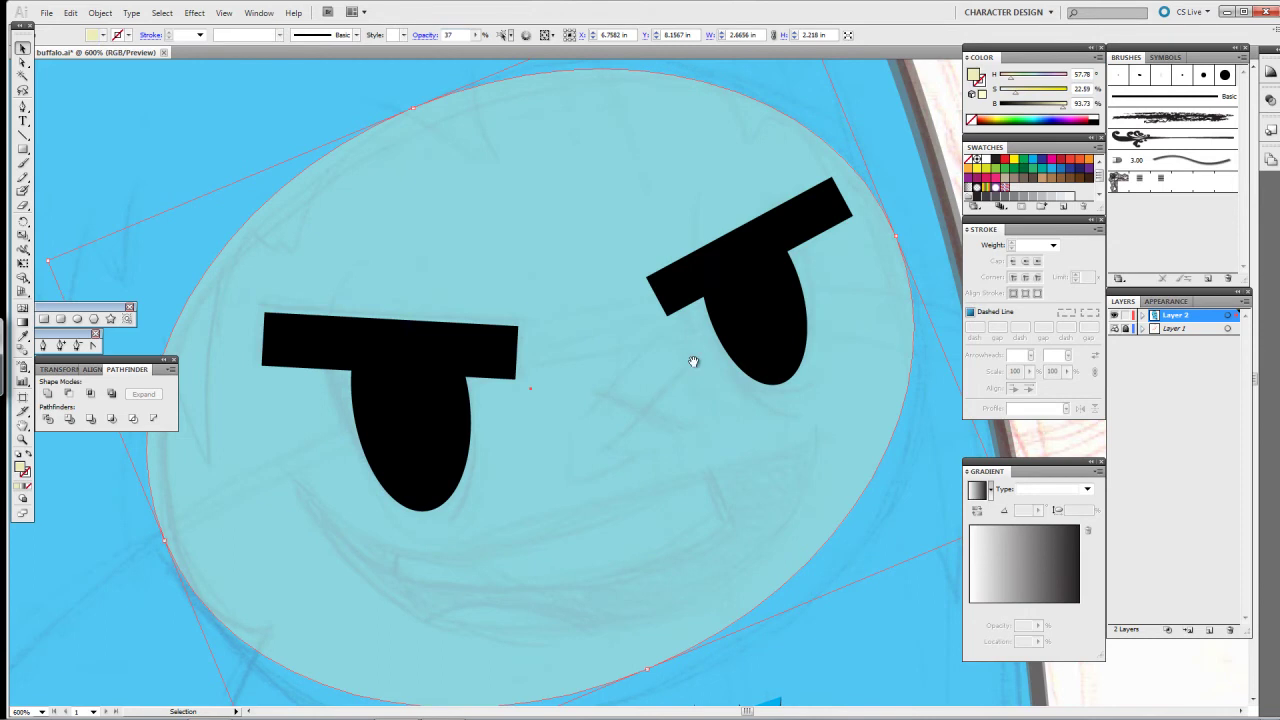
{"action": "left_click_drag", "start_coordinate": [693, 361], "coordinate": [693, 277]}
{"action": "left_click", "coordinate": [270, 388]}
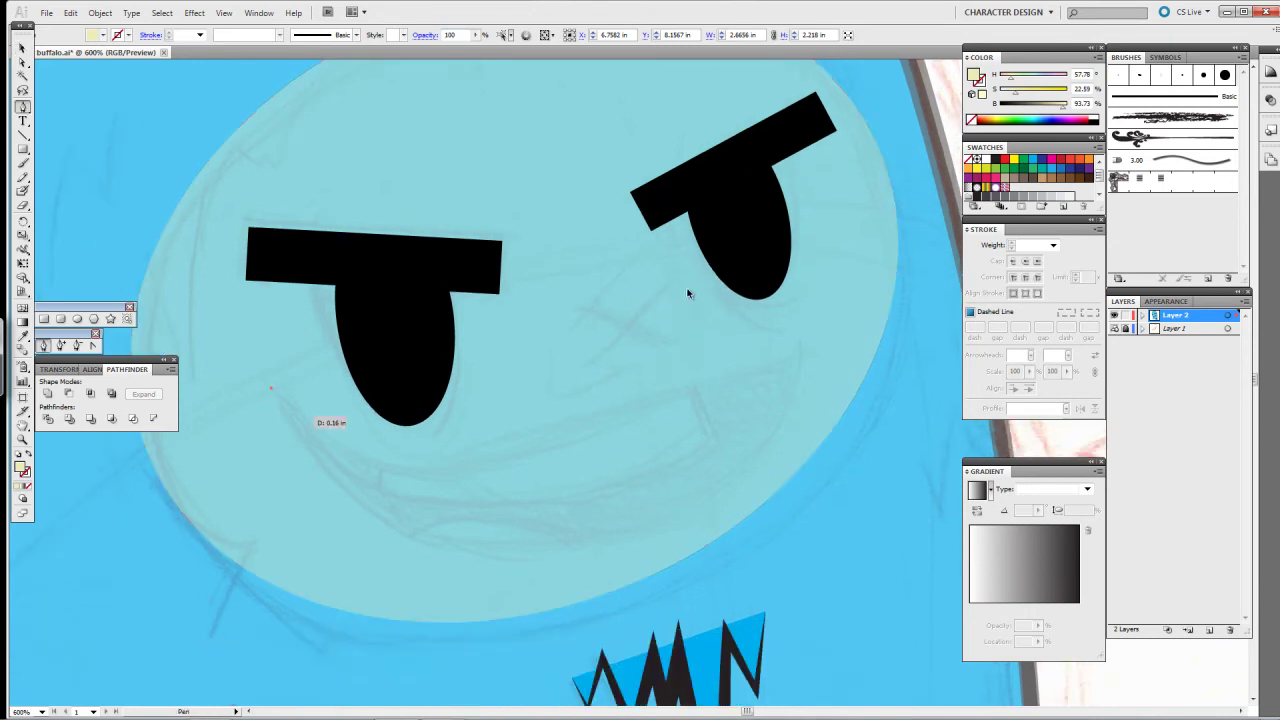
{"action": "left_click", "coordinate": [800, 346]}
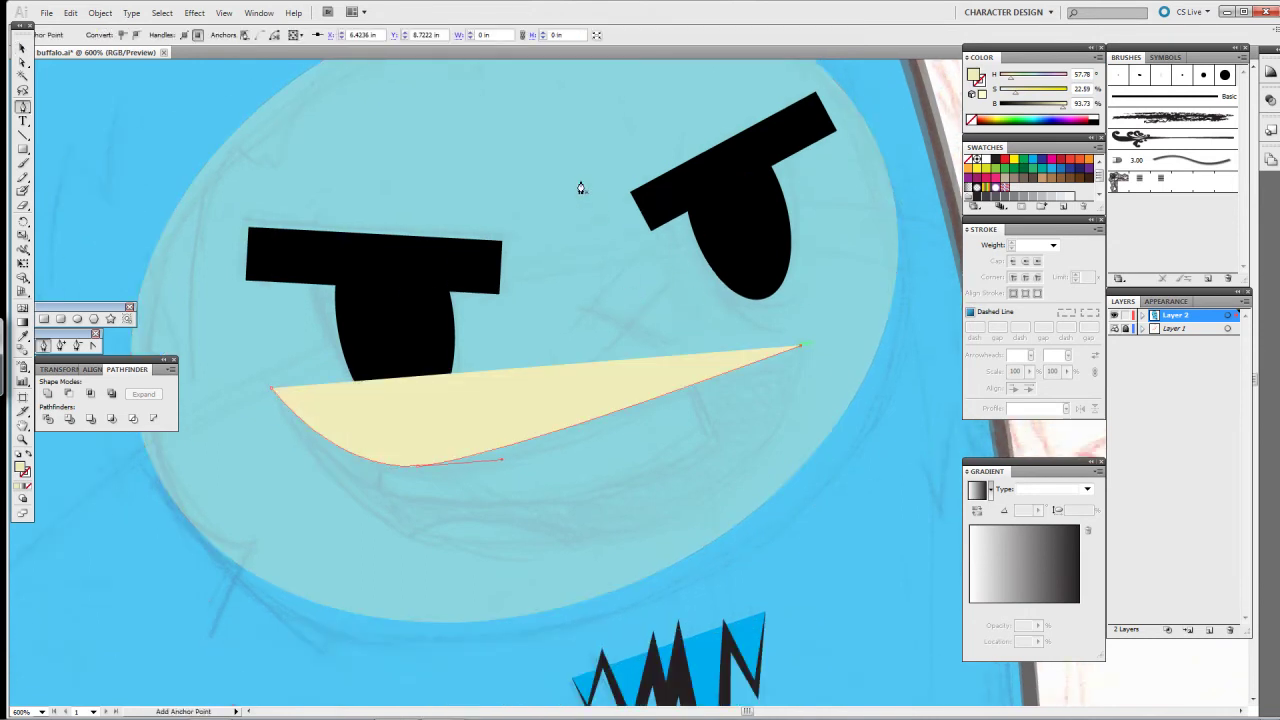
{"action": "left_click_drag", "start_coordinate": [630, 540], "coordinate": [474, 585]}
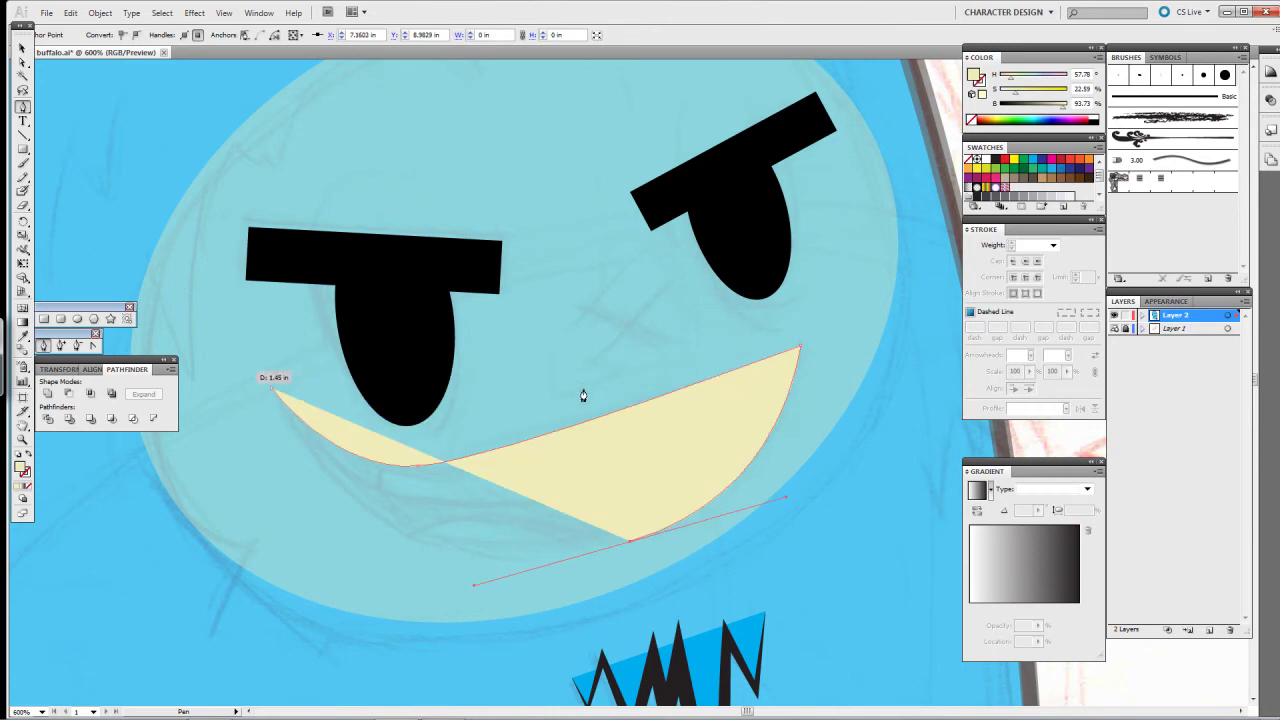
{"action": "left_click", "coordinate": [270, 388]}
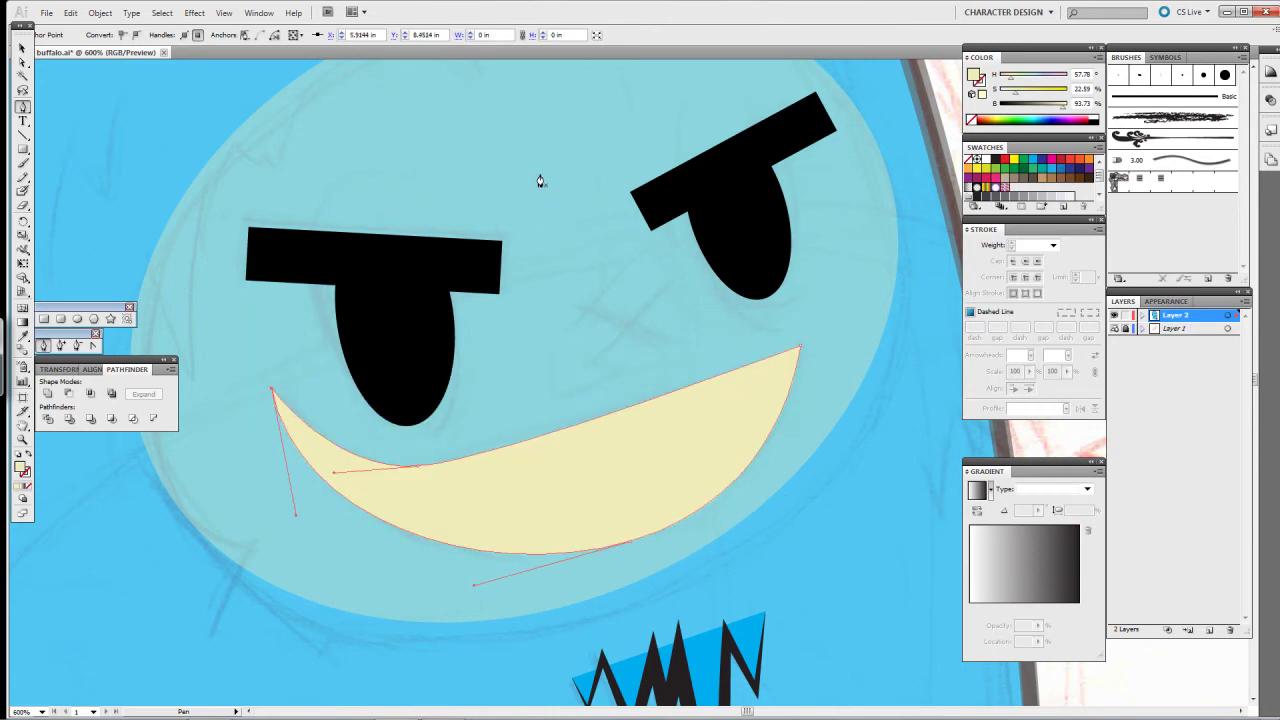
{"action": "key", "text": "shift+x"}
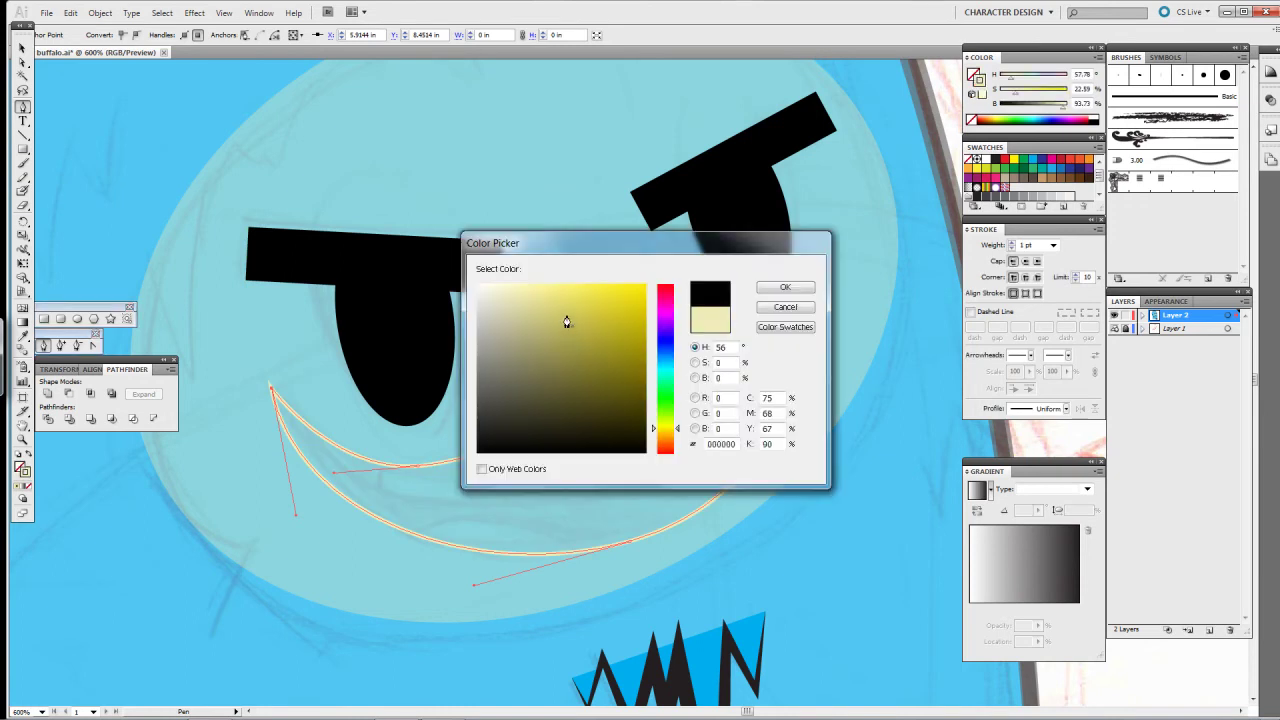
{"action": "key", "text": "Return"}
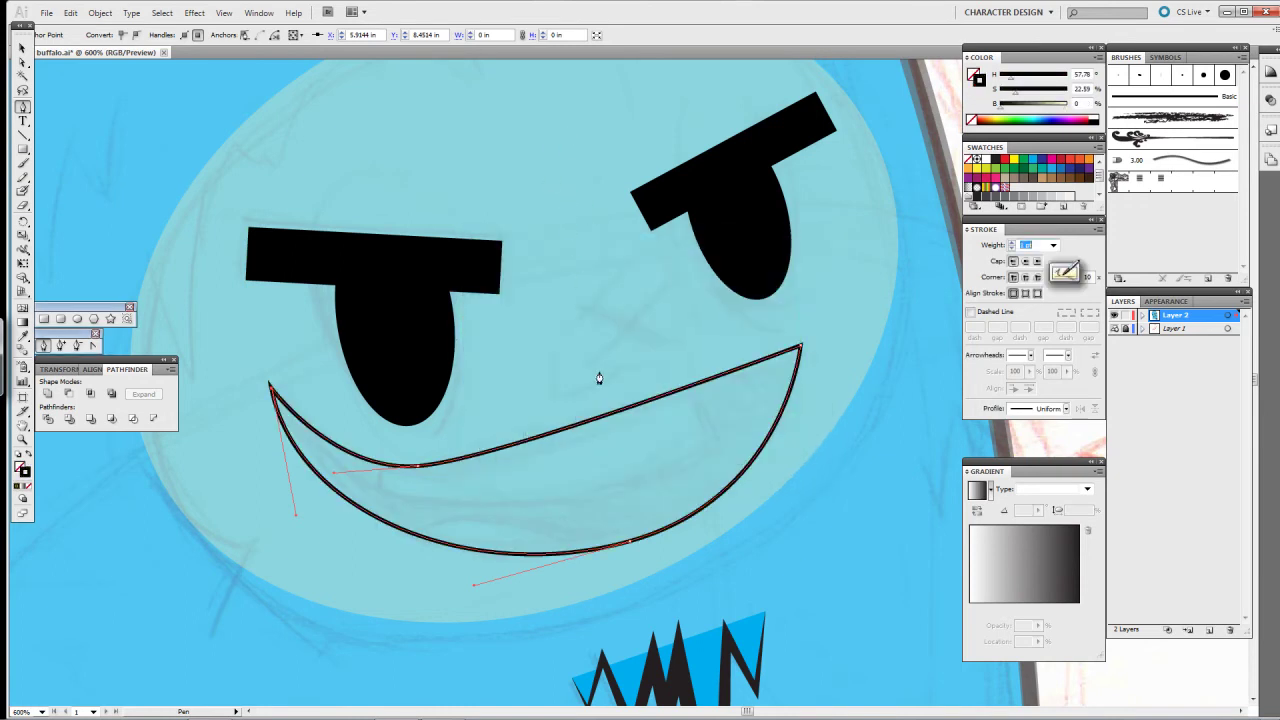
{"action": "type", "text": "4"}
{"action": "left_click", "coordinate": [630, 270], "text": "ctrl"}
Step: Set the face oval's opacity to 100%, then 45% so the sketch shows through
{"action": "scroll", "coordinate": [637, 289], "scroll_direction": "down", "scroll_amount": 3}
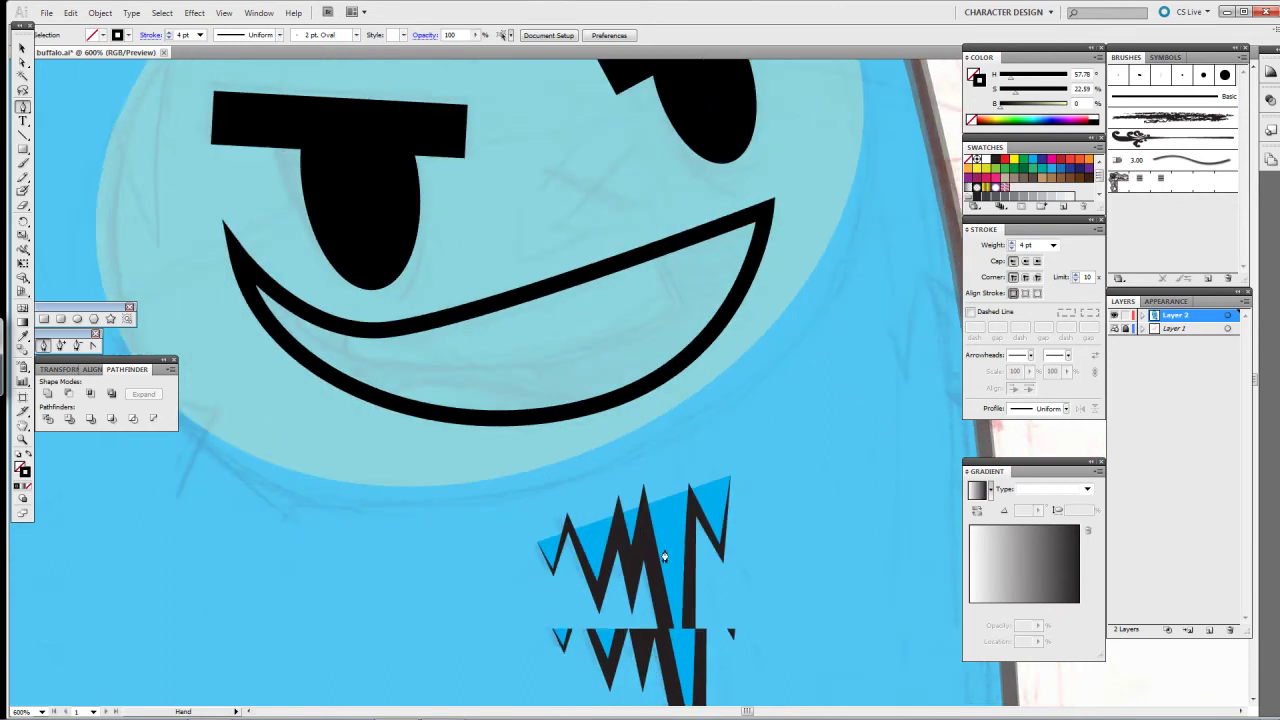
{"action": "scroll", "coordinate": [671, 557], "scroll_direction": "right", "scroll_amount": 3}
{"action": "scroll", "coordinate": [749, 200], "scroll_direction": "up", "scroll_amount": 2}
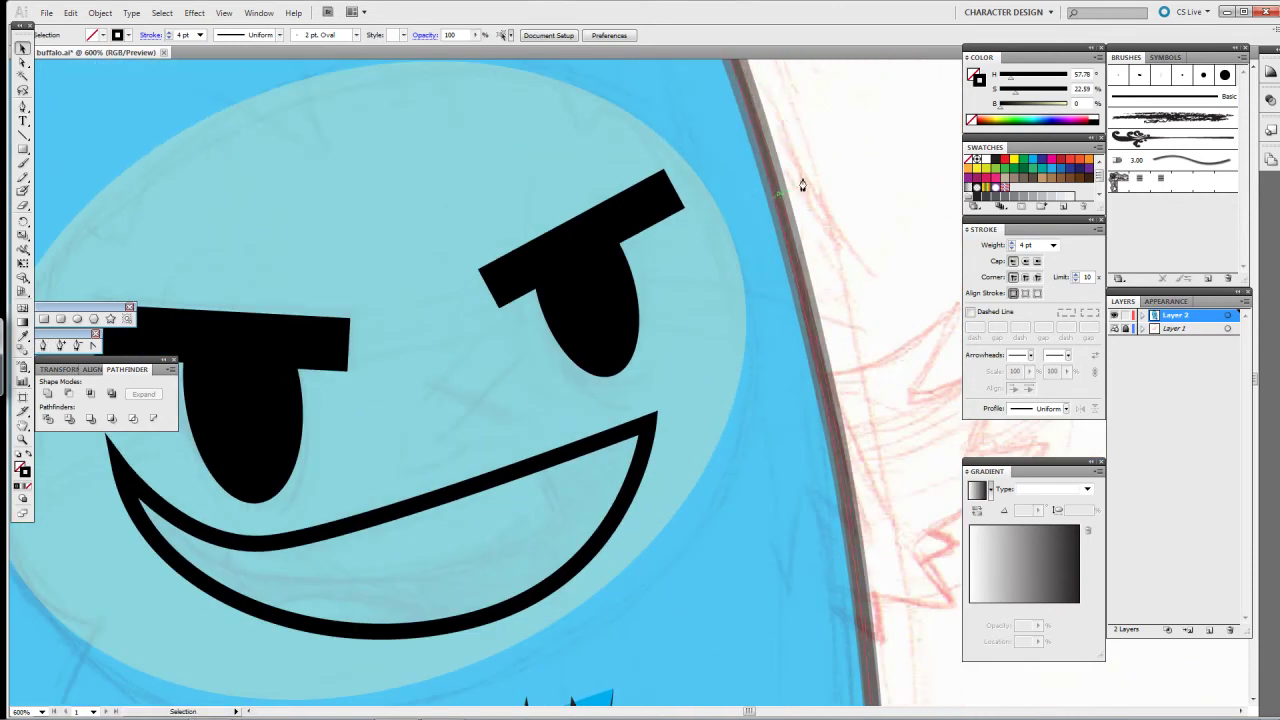
{"action": "left_click", "coordinate": [808, 142]}
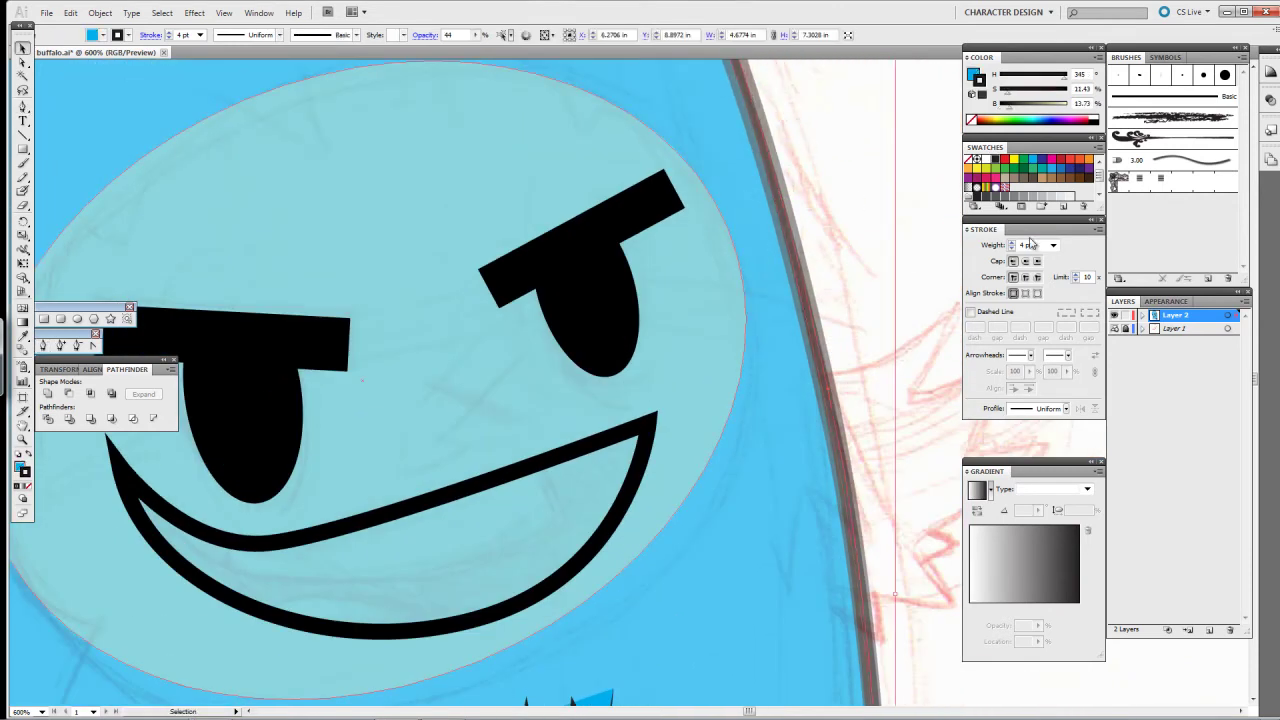
{"action": "type", "text": "100"}
{"action": "key", "text": "Return"}
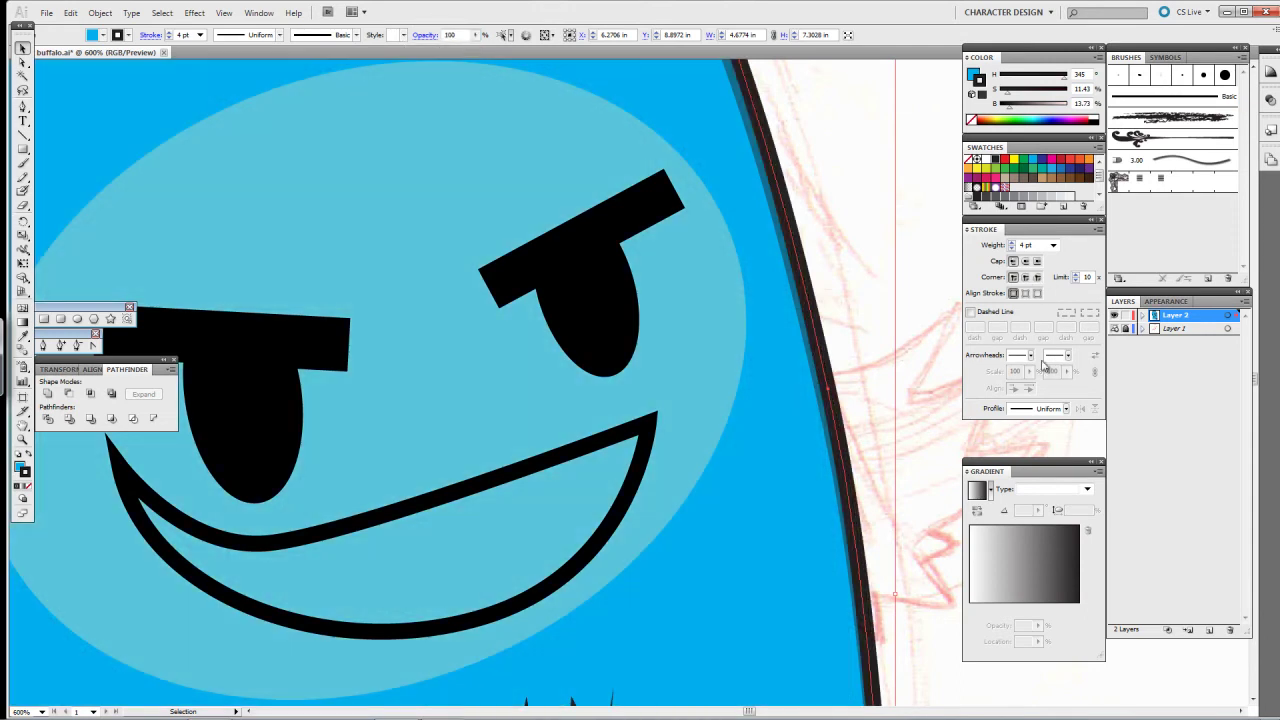
{"action": "left_click", "coordinate": [1041, 448]}
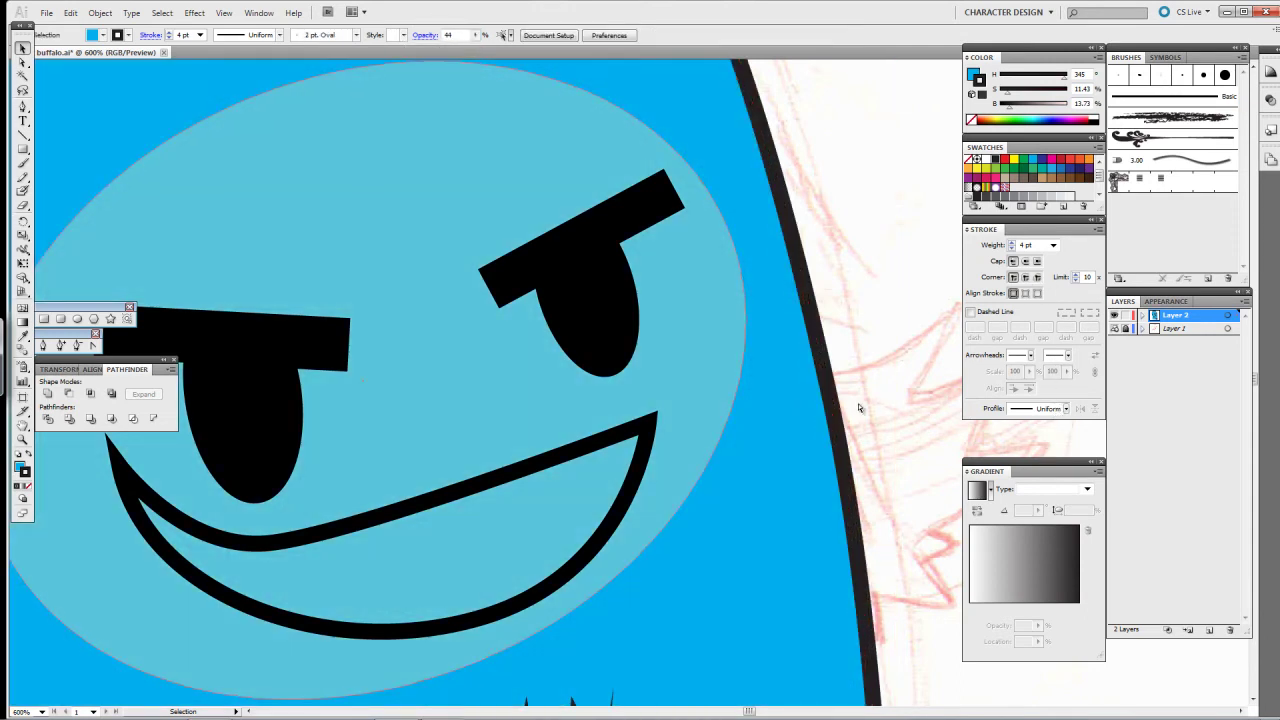
{"action": "left_click_drag", "start_coordinate": [858, 407], "coordinate": [1058, 297]}
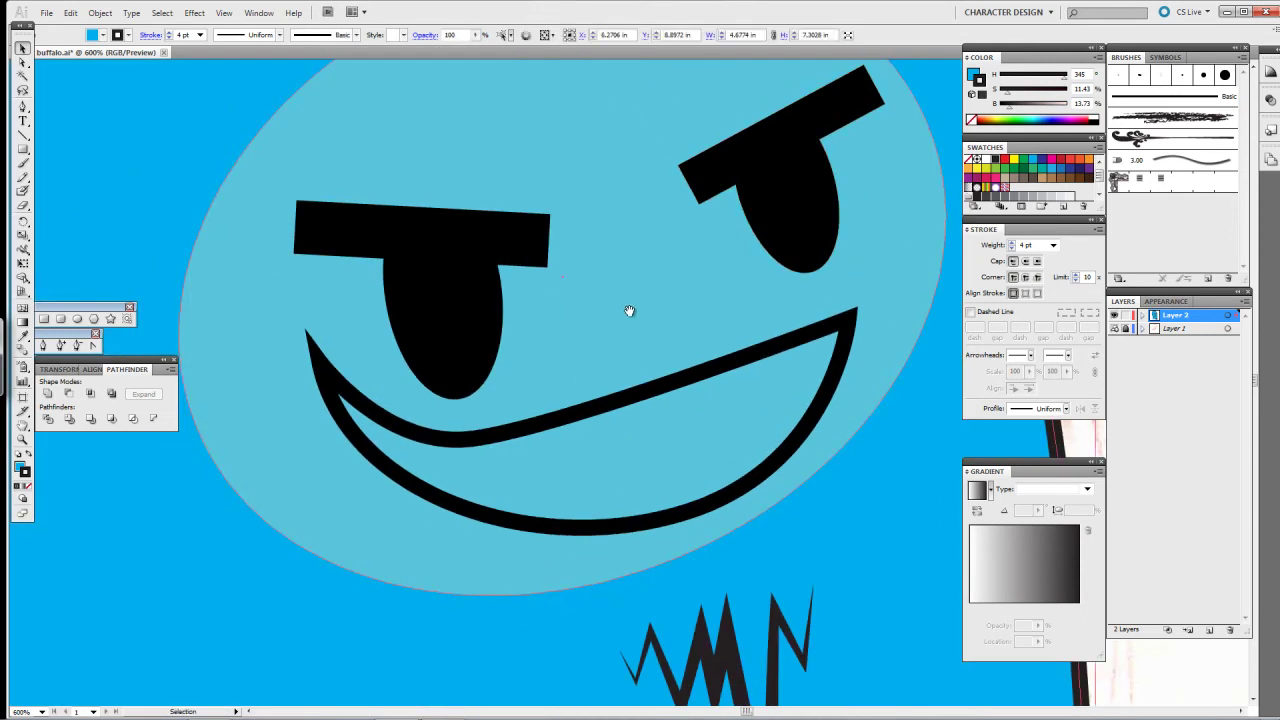
{"action": "type", "text": "45"}
{"action": "key", "text": "Return"}
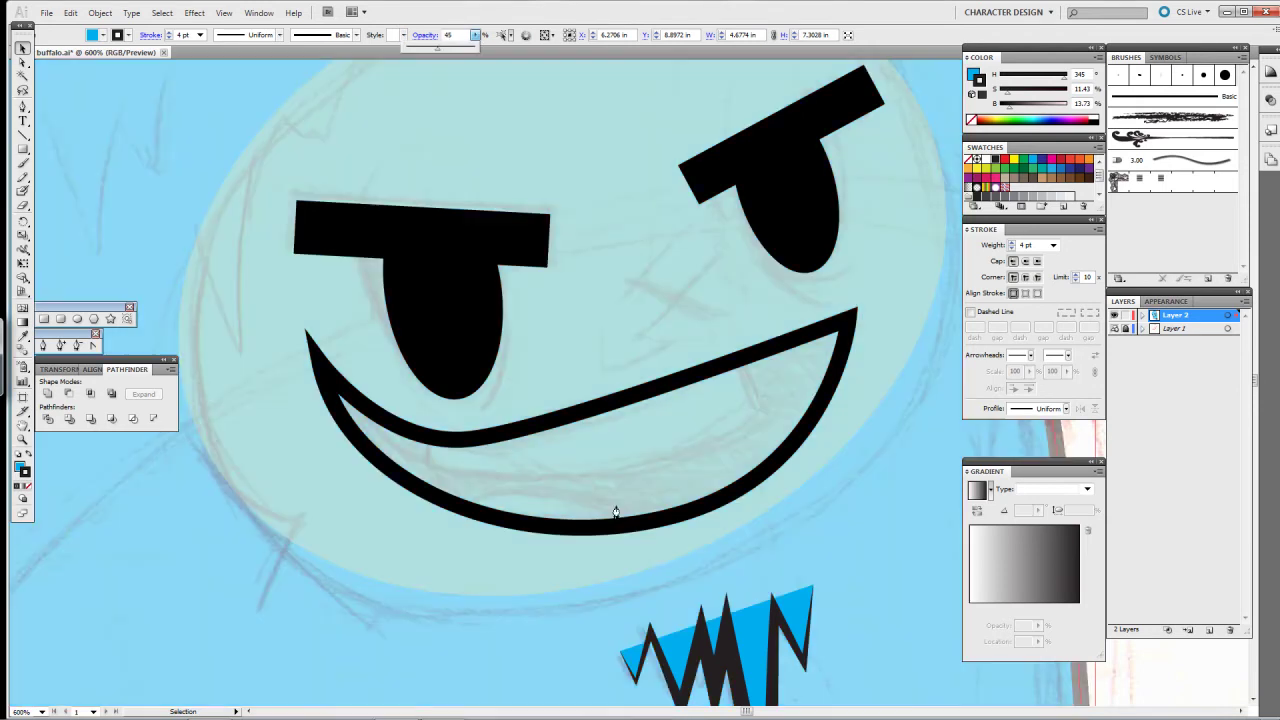
{"action": "key", "text": "ctrl+equal"}
{"action": "key", "text": "ctrl+equal"}
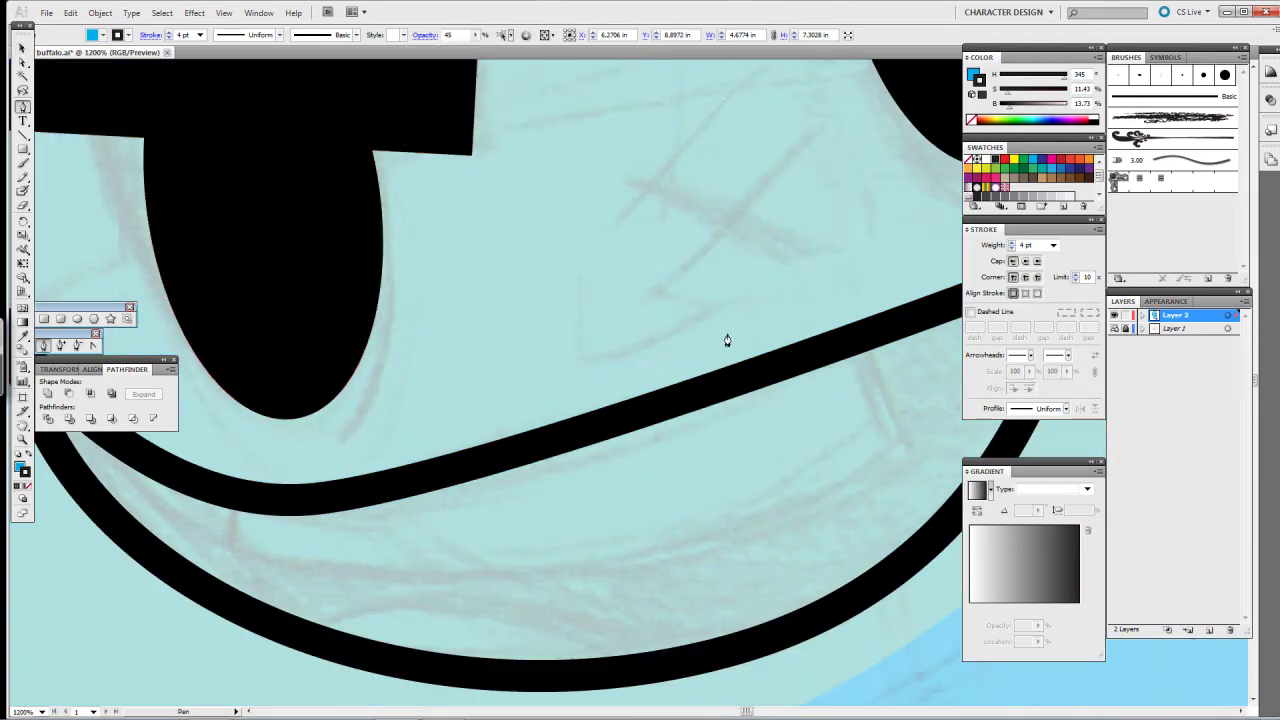
Step: Draw a closed teeth shape inside the smile with the Pen tool
{"action": "left_click", "coordinate": [237, 550]}
{"action": "left_click_drag", "start_coordinate": [783, 430], "coordinate": [940, 290]}
{"action": "left_click_drag", "start_coordinate": [998, 373], "coordinate": [1033, 262]}
{"action": "left_click", "coordinate": [732, 268]}
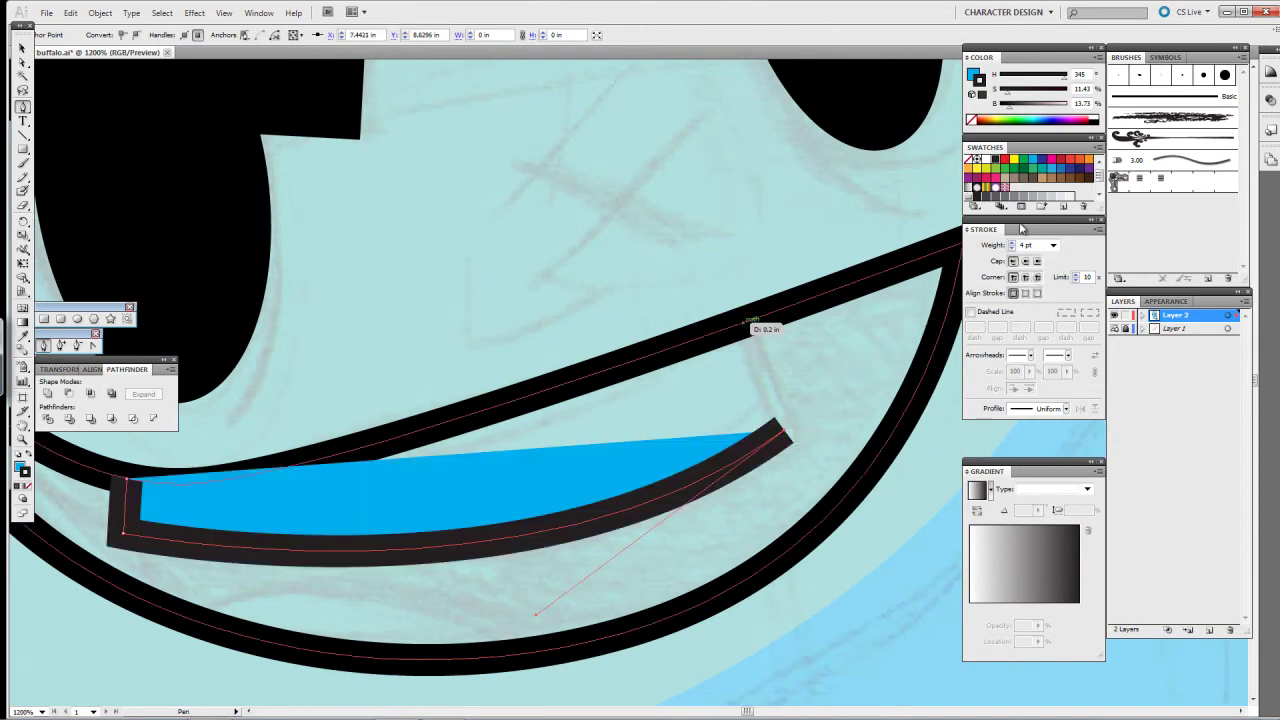
{"action": "scroll", "coordinate": [700, 300], "scroll_direction": "left", "scroll_amount": 4}
{"action": "left_click", "coordinate": [327, 407]}
Step: Try subtracting the teeth shape from the mouth arc, then undo it
{"action": "key", "text": "a"}
{"action": "left_click", "coordinate": [1045, 452]}
{"action": "key", "text": "v"}
{"action": "left_click", "coordinate": [745, 416], "text": "shift"}
{"action": "key", "text": "ctrl+8"}
{"action": "key", "text": "ctrl+z"}
{"action": "key", "text": "ctrl+shift+z"}
{"action": "key", "text": "ctrl+z"}
{"action": "key", "text": "ctrl+z"}
{"action": "key", "text": "ctrl+z"}
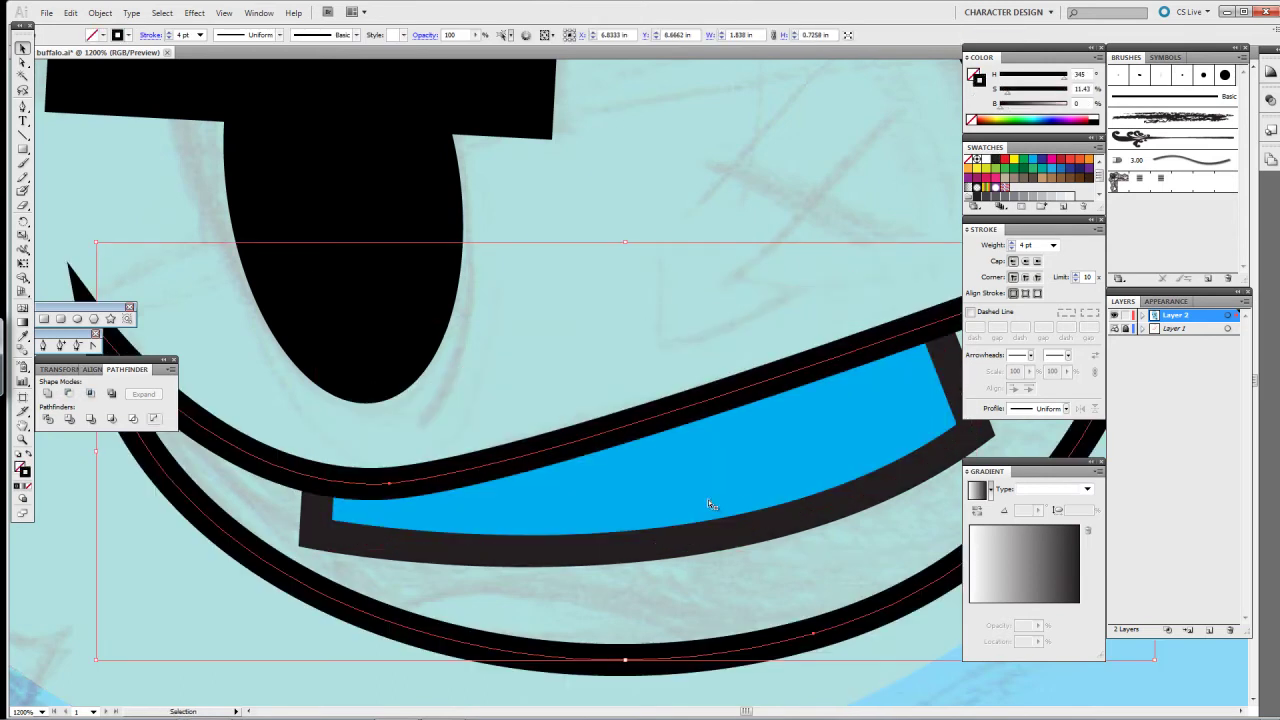
Step: Fill the teeth white with no outline and fill the mouth arc dark
{"action": "key", "text": "slash"}
{"action": "key", "text": "x"}
{"action": "key", "text": "Return"}
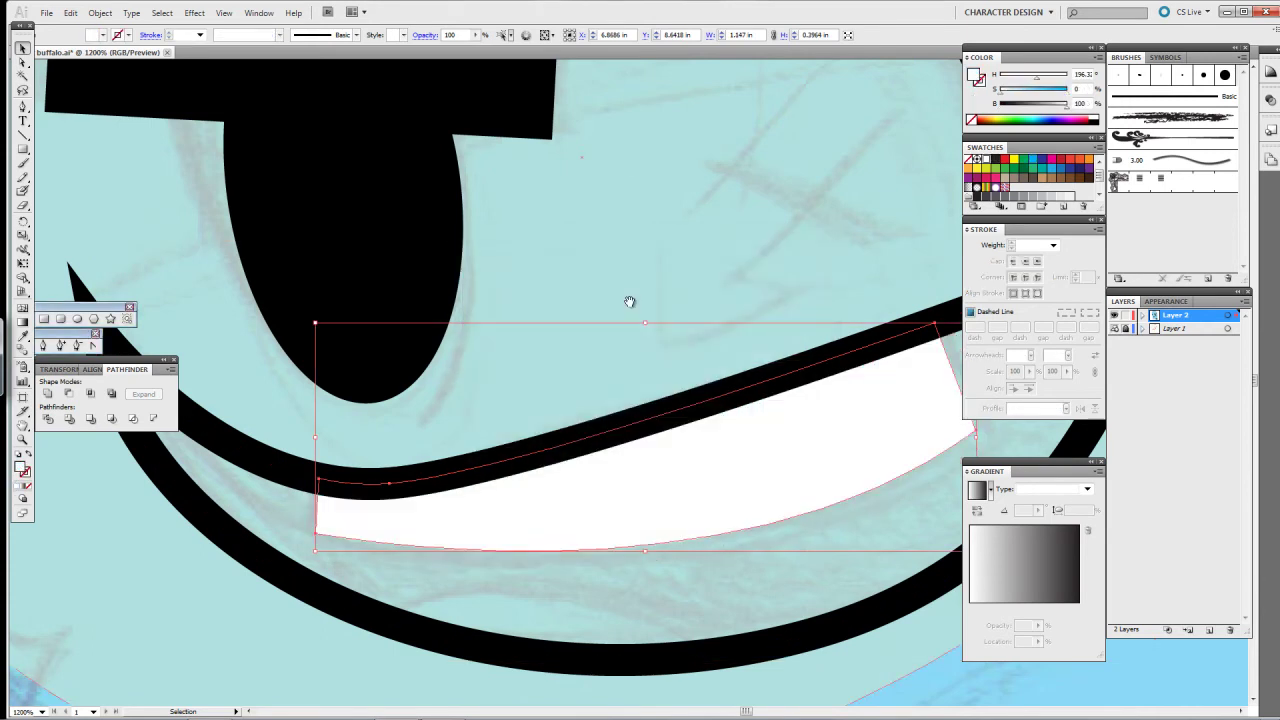
{"action": "scroll", "coordinate": [629, 300], "scroll_direction": "down", "scroll_amount": 3}
{"action": "left_click", "coordinate": [672, 377]}
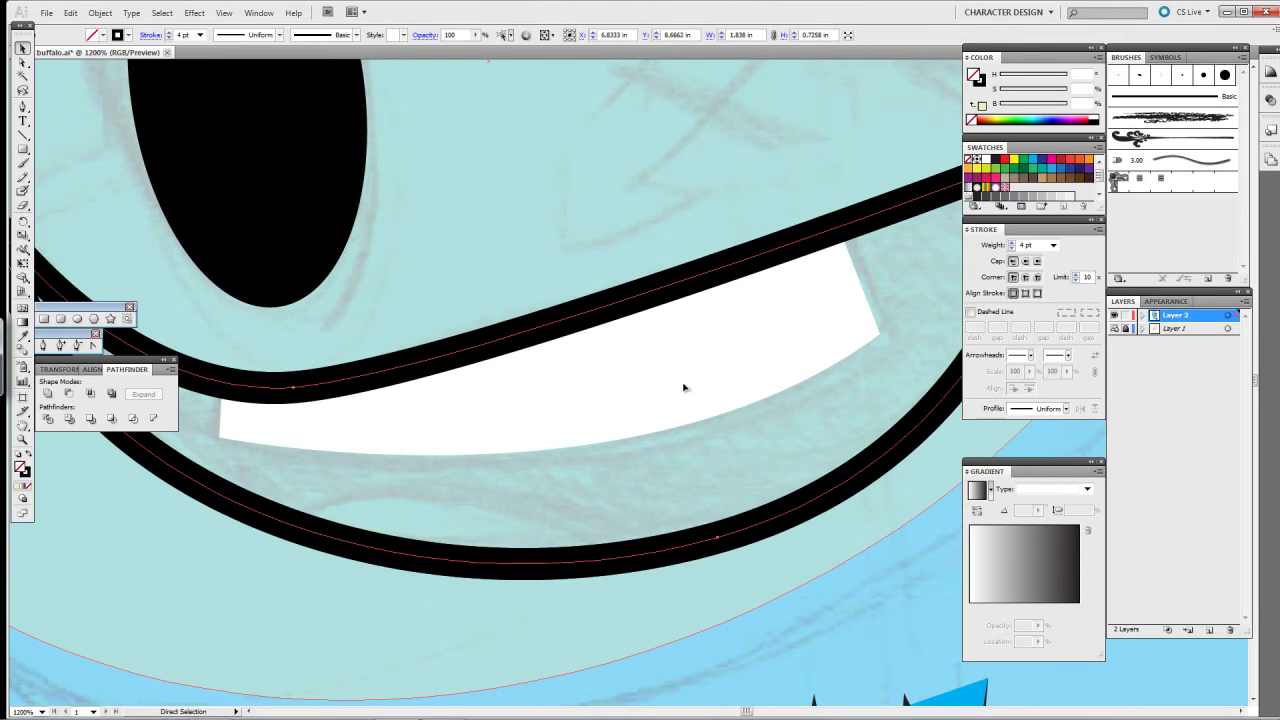
{"action": "key", "text": "shift+x"}
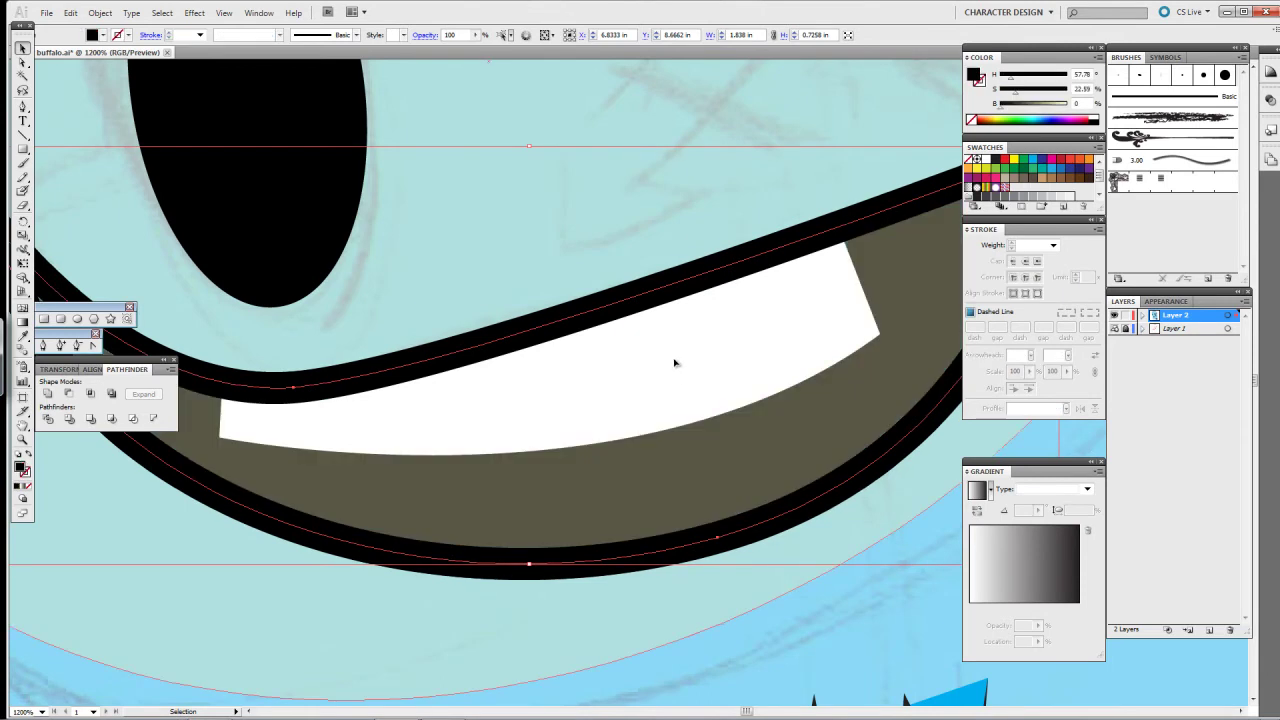
{"action": "left_click", "coordinate": [672, 368]}
{"action": "double_click", "coordinate": [742, 392]}
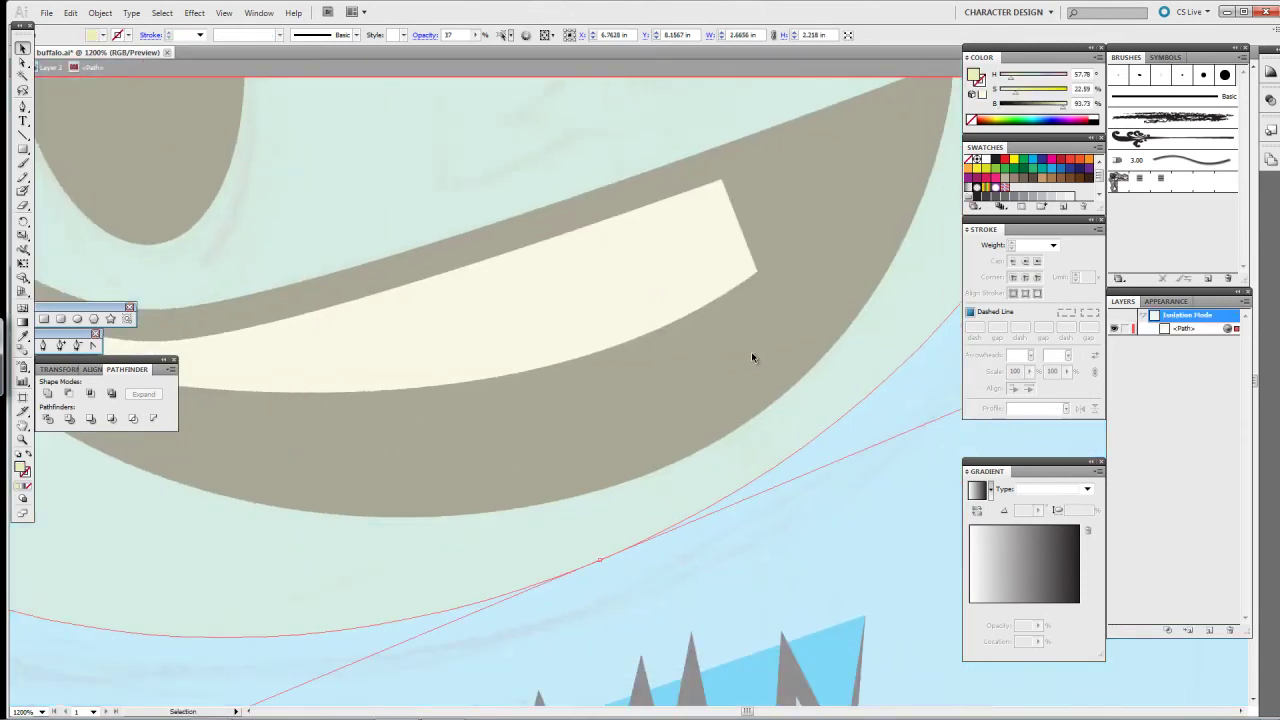
Step: Exit isolation mode and try fill colours on the mouth, undoing a purple fill
{"action": "right_click", "coordinate": [676, 375]}
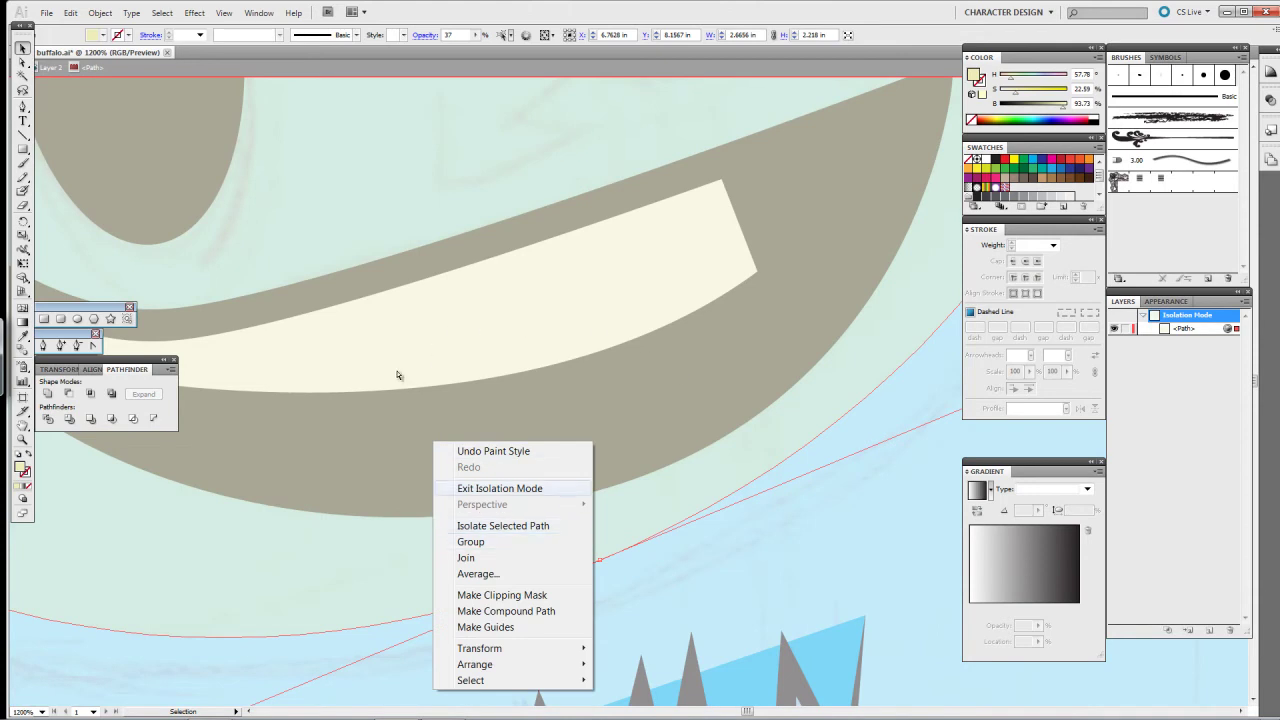
{"action": "left_click", "coordinate": [499, 488]}
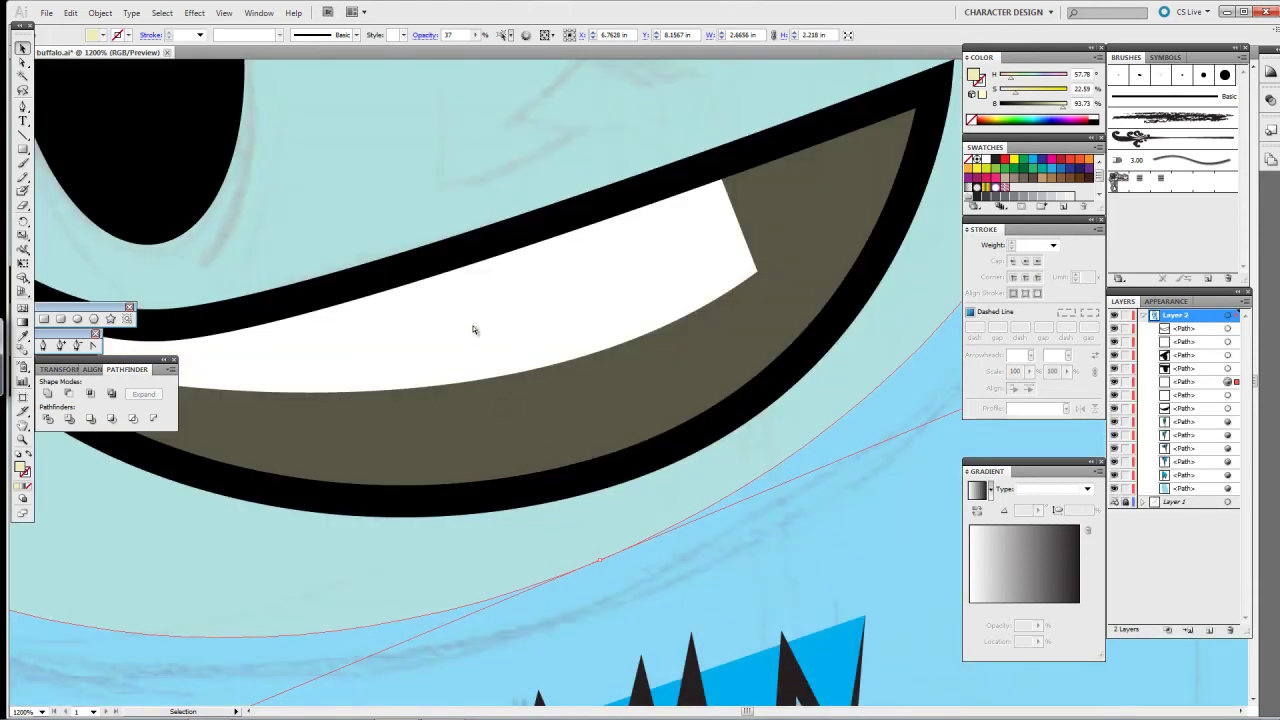
{"action": "left_click", "coordinate": [410, 407]}
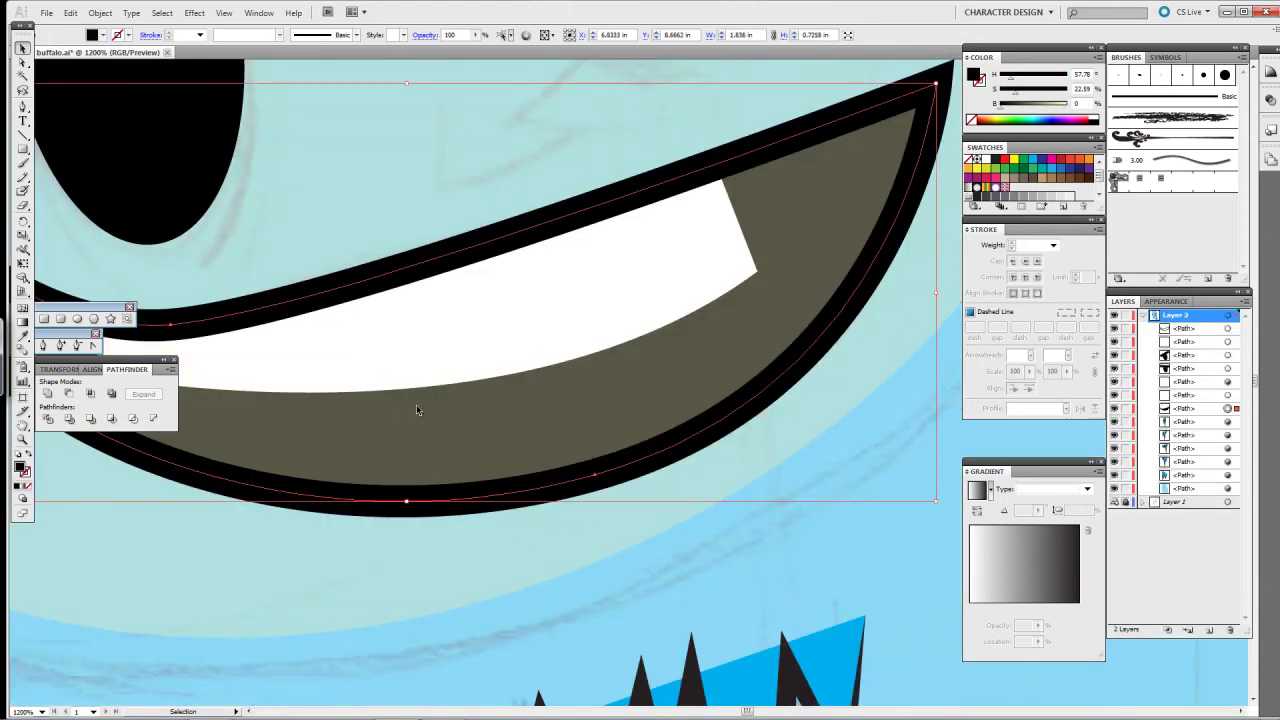
{"action": "double_click", "coordinate": [20, 466]}
{"action": "left_click", "coordinate": [785, 287]}
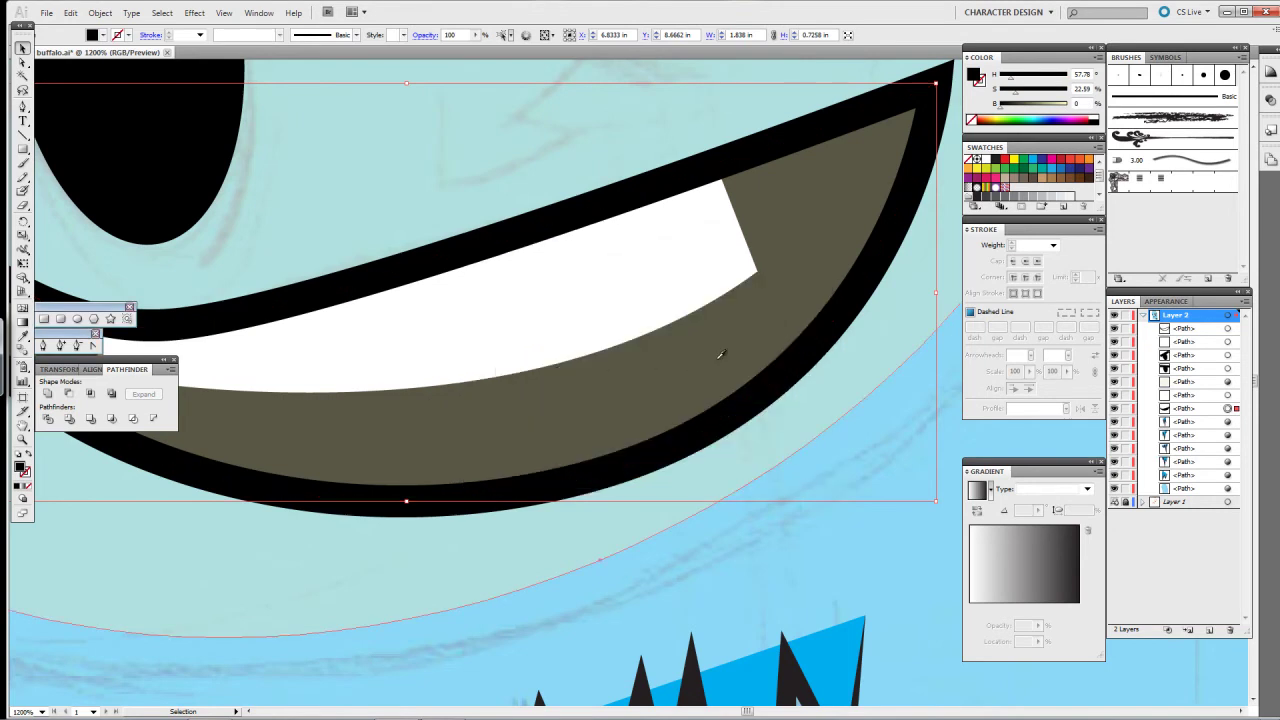
{"action": "left_click", "coordinate": [800, 280]}
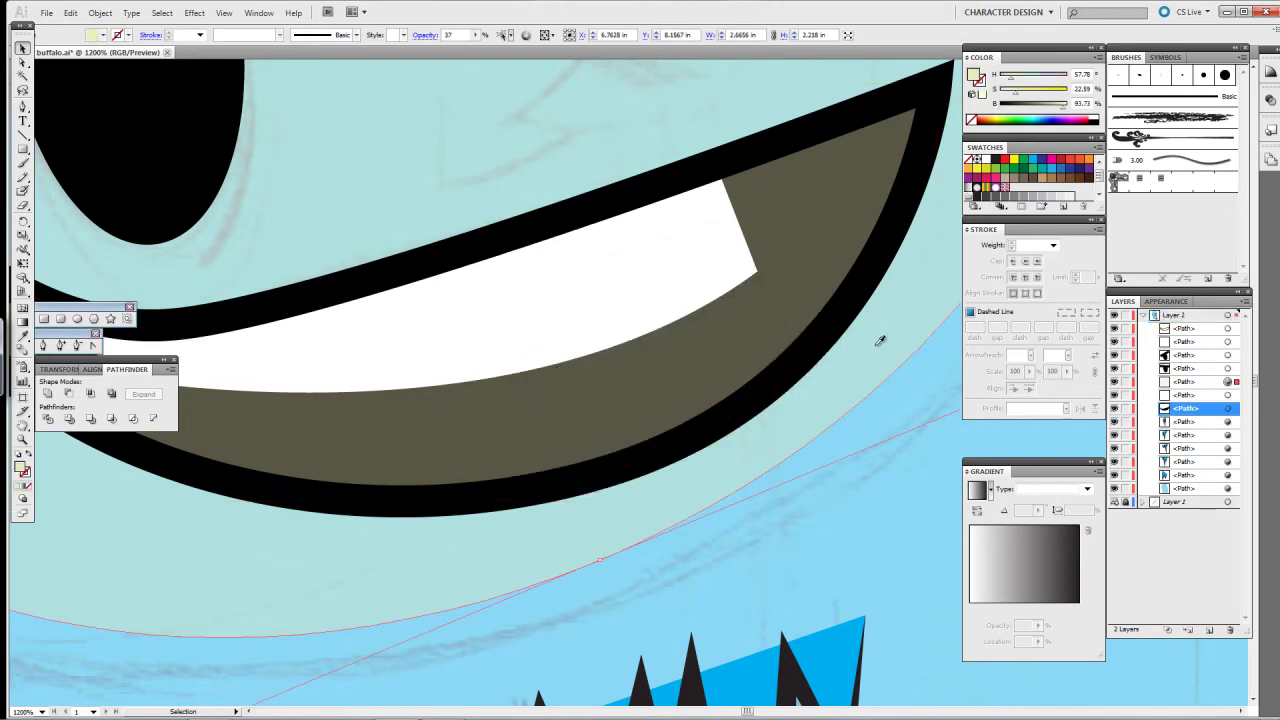
{"action": "left_click", "coordinate": [345, 392]}
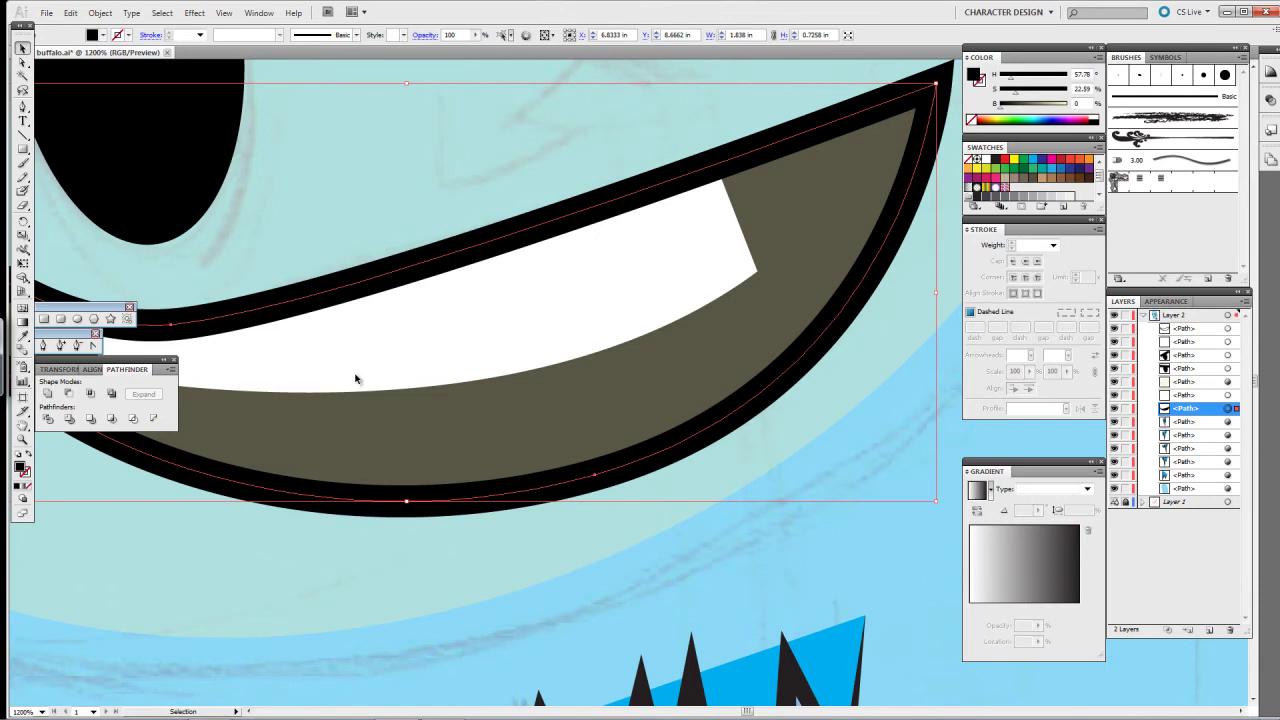
{"action": "key", "text": "ctrl+shift+a"}
{"action": "left_click", "coordinate": [376, 377]}
{"action": "left_click", "coordinate": [744, 318]}
{"action": "key", "text": "ctrl+z"}
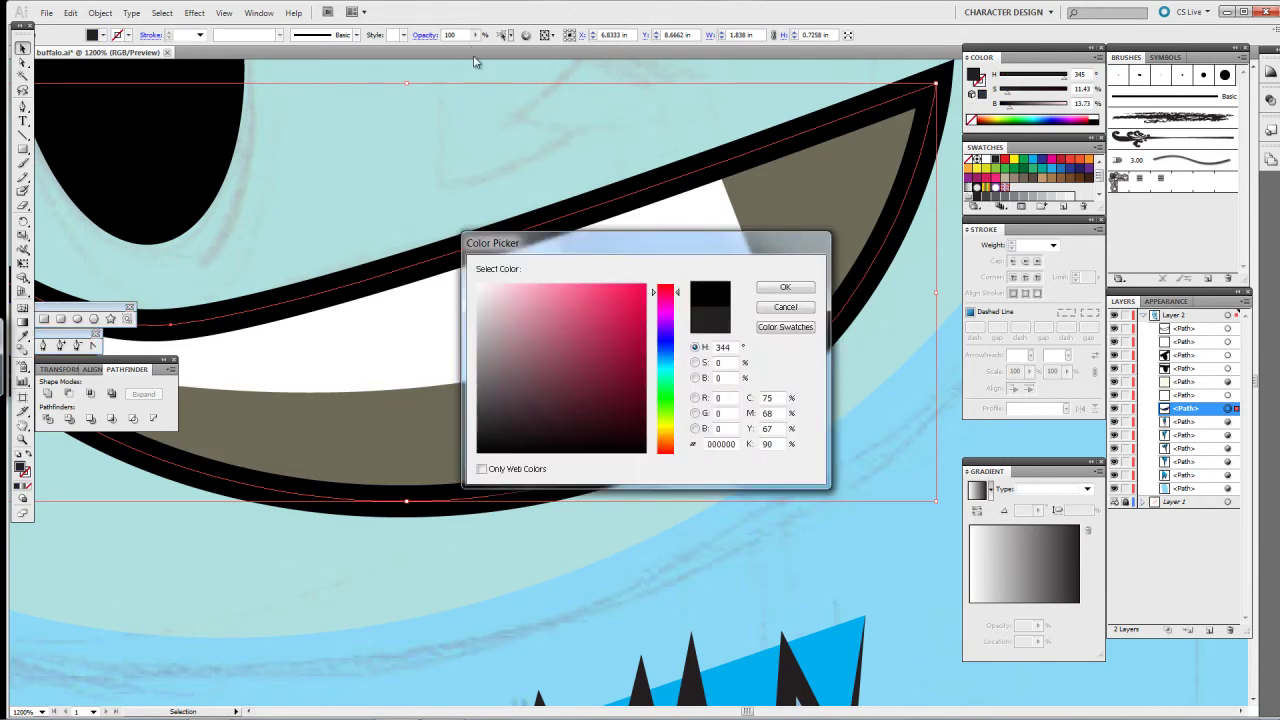
{"action": "key", "text": "Return"}
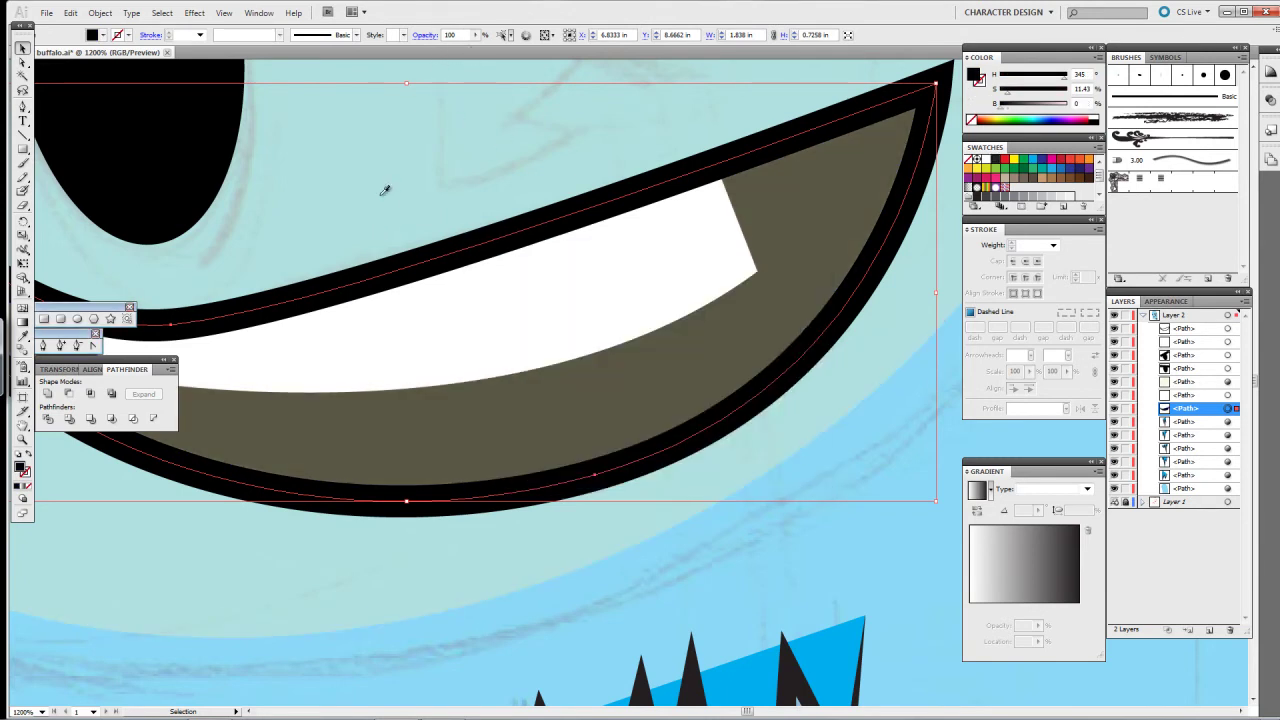
Step: Fill the mouth interior black and reframe the view on the upper body
{"action": "key", "text": "ctrl+plus"}
{"action": "left_click", "coordinate": [494, 297], "text": "ctrl"}
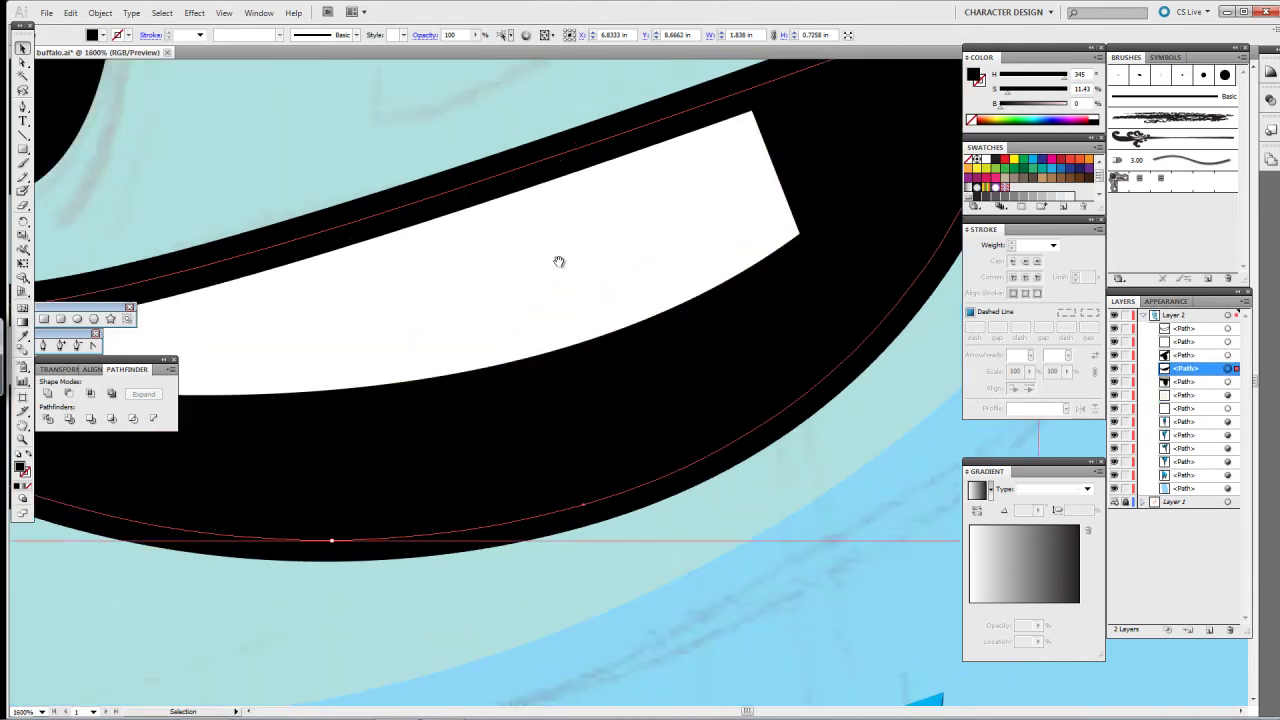
{"action": "key", "text": "ctrl+minus"}
{"action": "key", "text": "ctrl+minus"}
{"action": "key", "text": "ctrl+minus"}
{"action": "left_click_drag", "start_coordinate": [391, 128], "coordinate": [534, 214]}
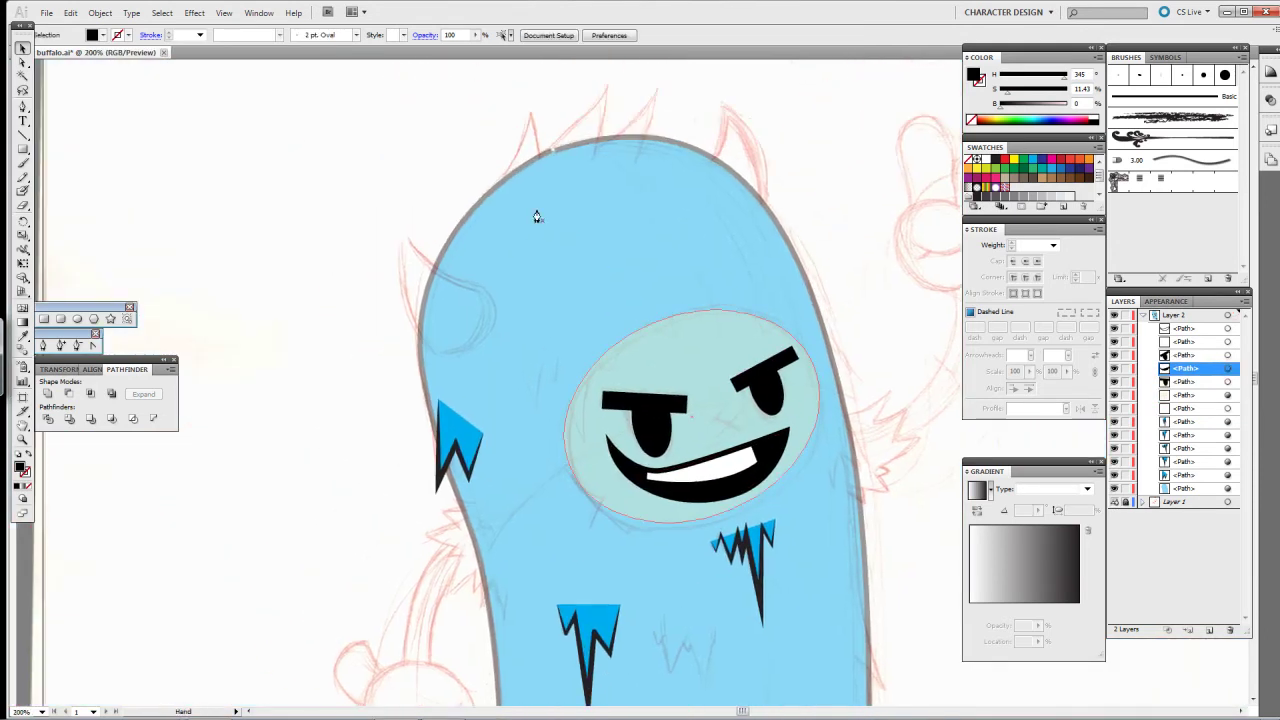
{"action": "left_click_drag", "start_coordinate": [504, 305], "coordinate": [514, 248]}
Step: Set the face oval's opacity to 100% and zoom in on the head
{"action": "left_click", "coordinate": [530, 330]}
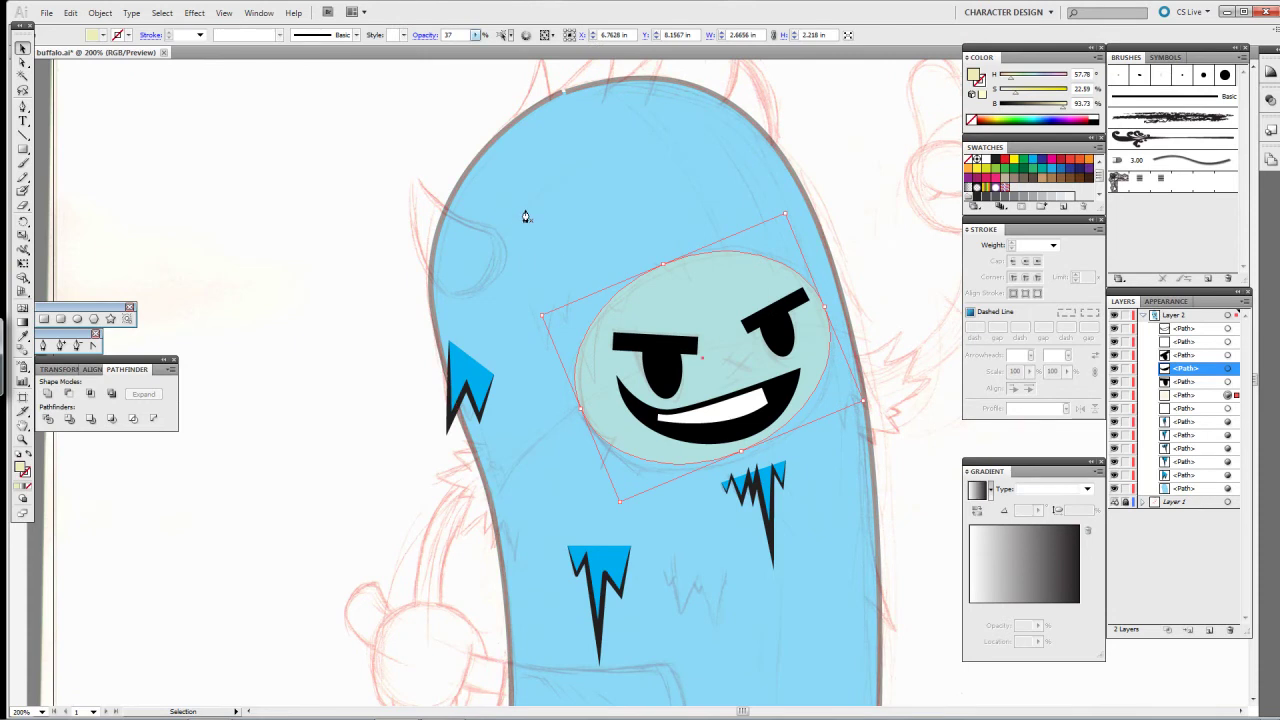
{"action": "type", "text": "100"}
{"action": "key", "text": "Return"}
{"action": "scroll", "coordinate": [600, 320], "scroll_direction": "down", "scroll_amount": 2}
{"action": "key", "text": "ctrl+shift+a"}
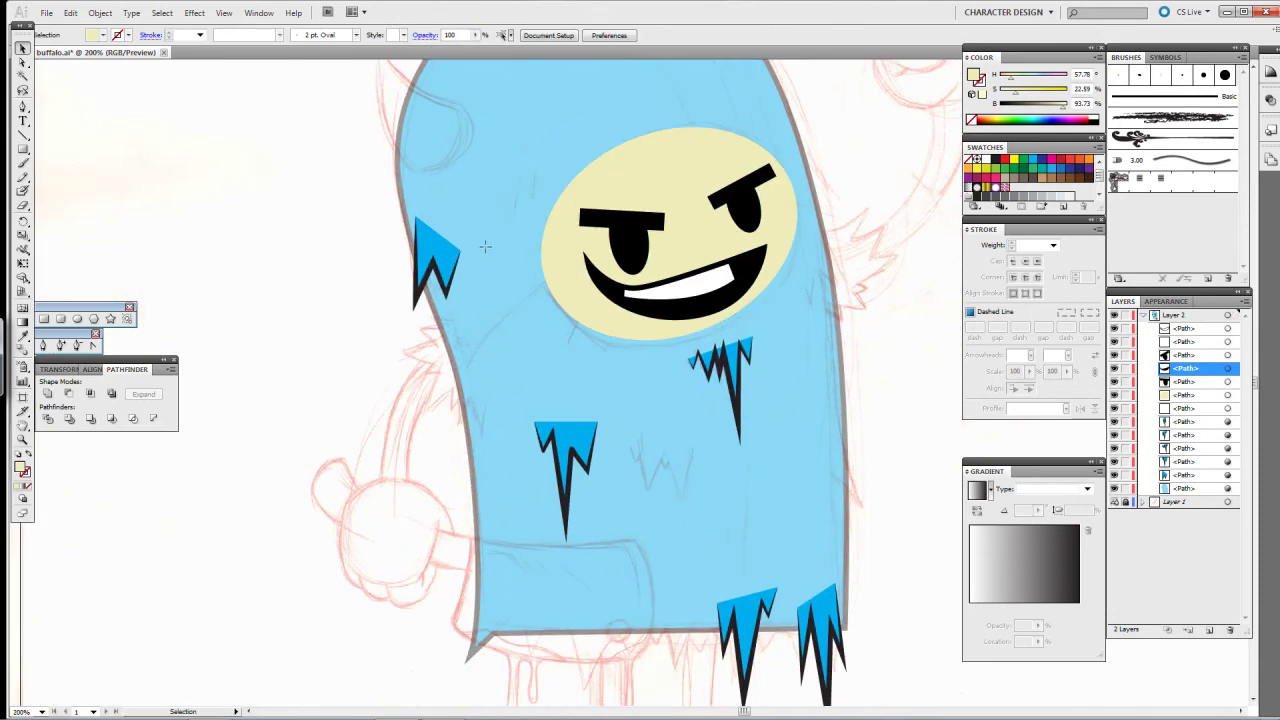
{"action": "key", "text": "ctrl+plus"}
{"action": "key", "text": "ctrl+plus"}
{"action": "key", "text": "ctrl+plus"}
{"action": "key", "text": "p"}
{"action": "scroll", "coordinate": [823, 457], "scroll_direction": "up", "scroll_amount": 5}
Step: Reset to default colours with a 4 pt stroke and draw the left horn outline
{"action": "scroll", "coordinate": [851, 517], "scroll_direction": "left", "scroll_amount": 5}
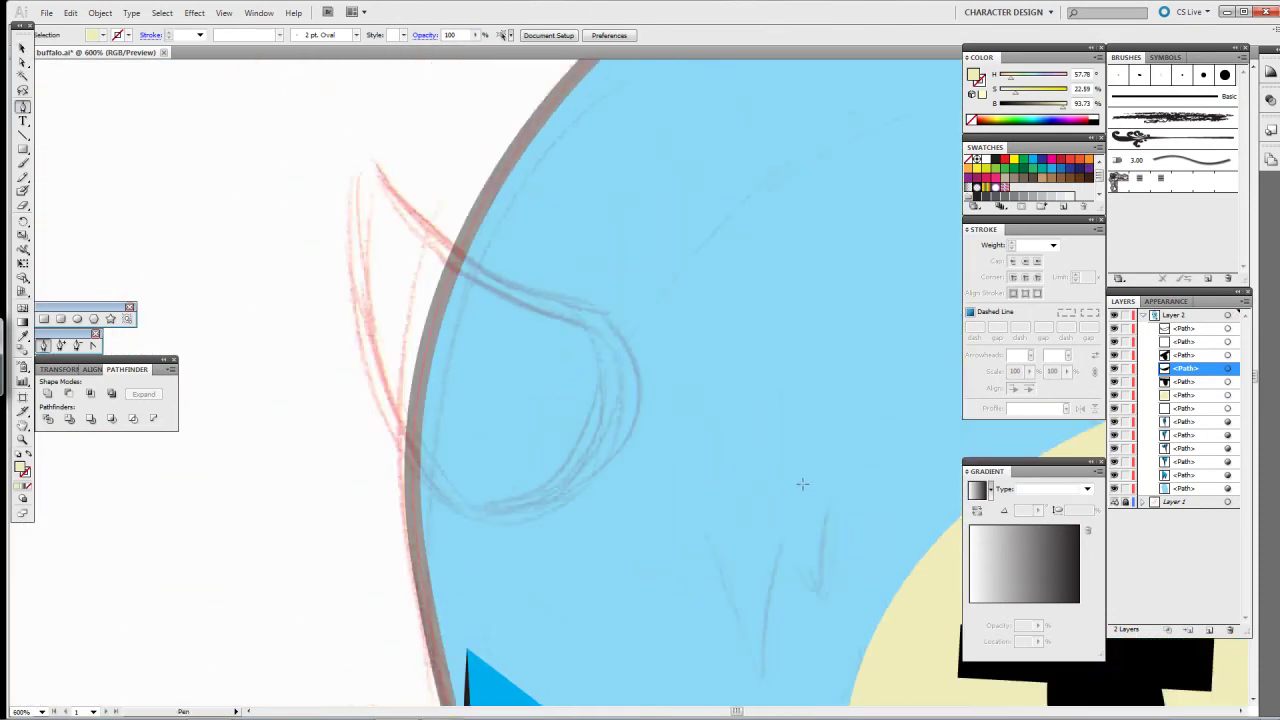
{"action": "key", "text": "d"}
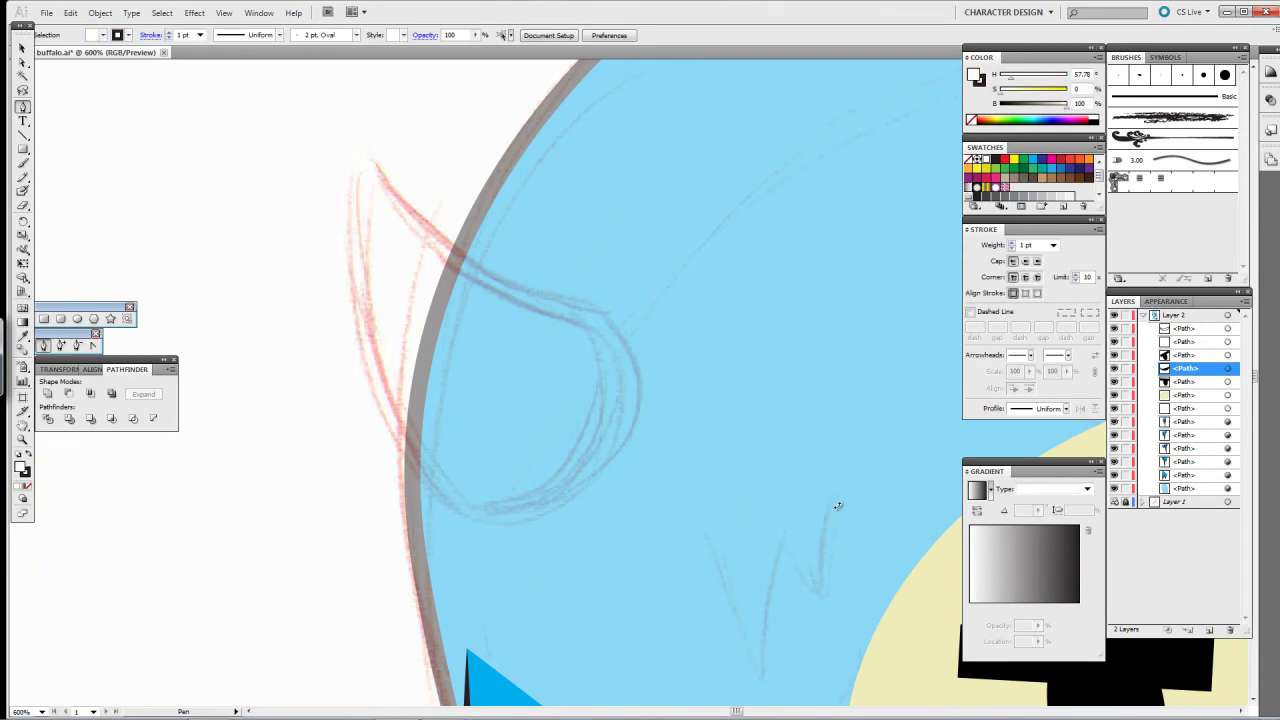
{"action": "type", "text": "4"}
{"action": "key", "text": "Return"}
{"action": "left_click", "coordinate": [362, 162]}
{"action": "scroll", "coordinate": [578, 224], "scroll_direction": "down", "scroll_amount": 3}
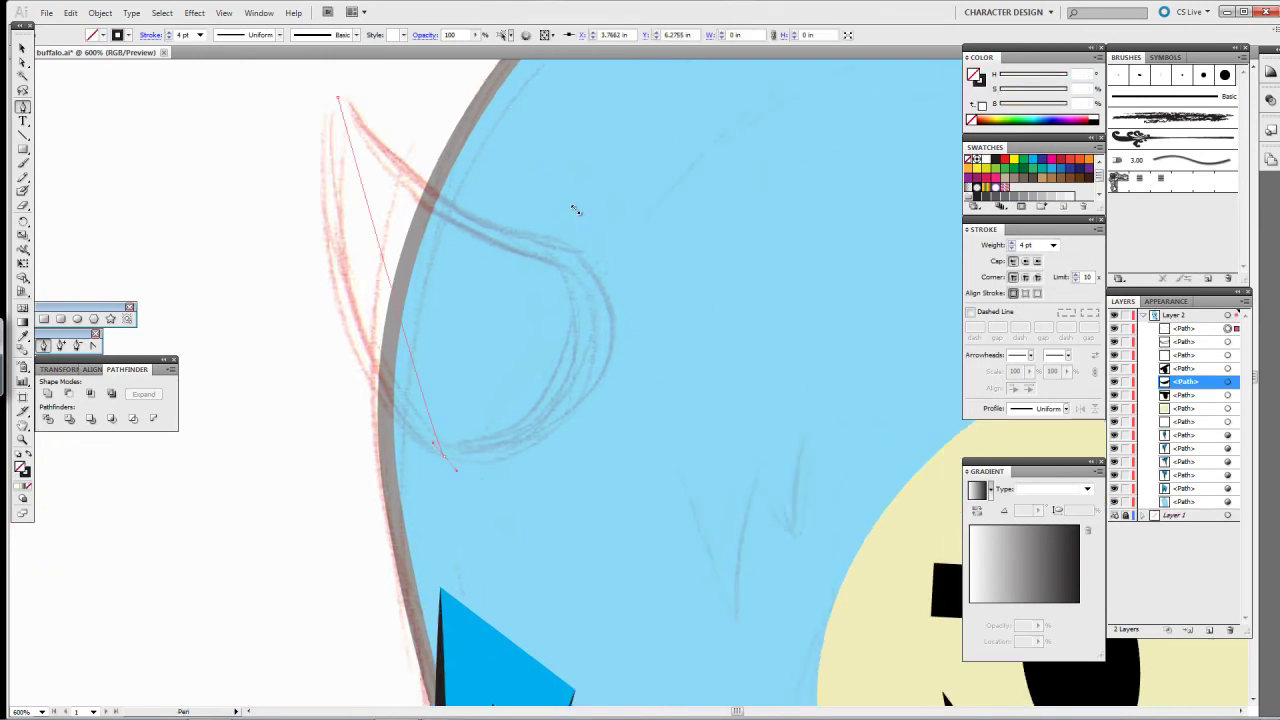
{"action": "left_click_drag", "start_coordinate": [445, 456], "coordinate": [612, 562]}
{"action": "scroll", "coordinate": [535, 173], "scroll_direction": "up", "scroll_amount": 3}
{"action": "left_click_drag", "start_coordinate": [560, 390], "coordinate": [533, 308]}
{"action": "scroll", "coordinate": [560, 390], "scroll_direction": "up", "scroll_amount": 2}
{"action": "key", "text": "ctrl+j"}
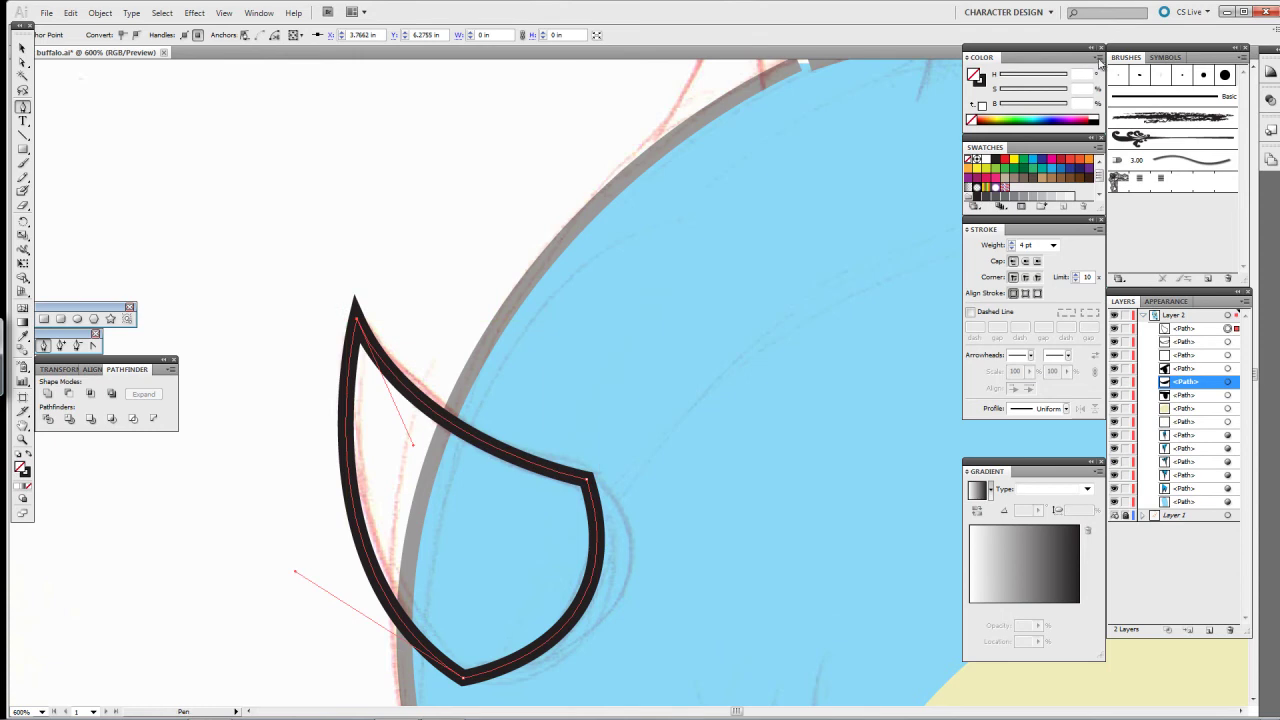
Step: Give the horn a white (ffffff) fill and a pure black outline
{"action": "key", "text": "comma"}
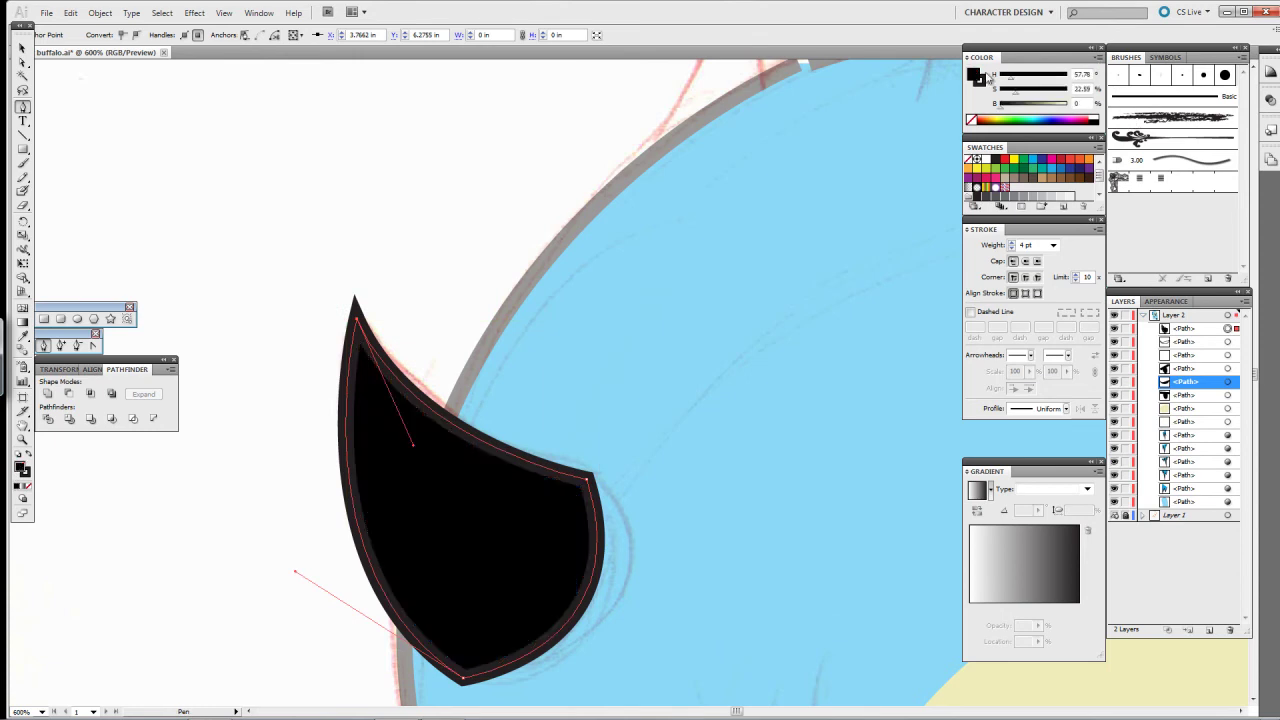
{"action": "double_click", "coordinate": [977, 76]}
{"action": "type", "text": "ffffff"}
{"action": "key", "text": "Return"}
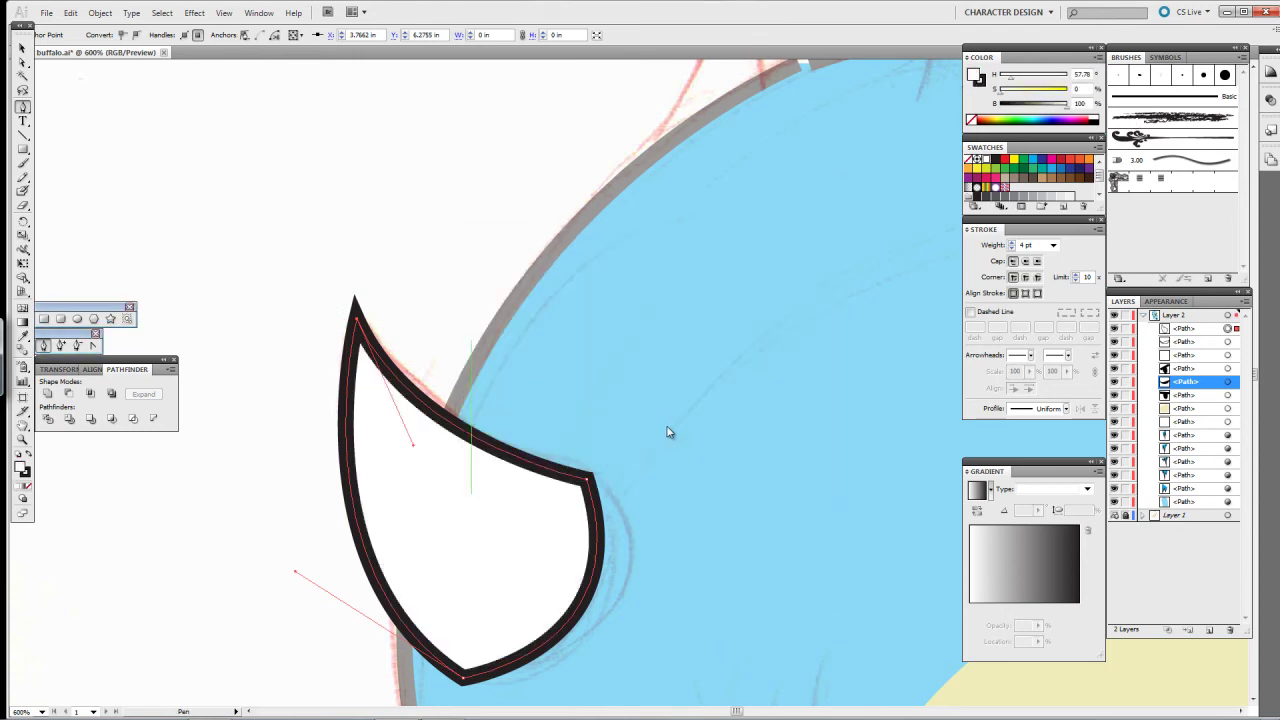
{"action": "double_click", "coordinate": [984, 83]}
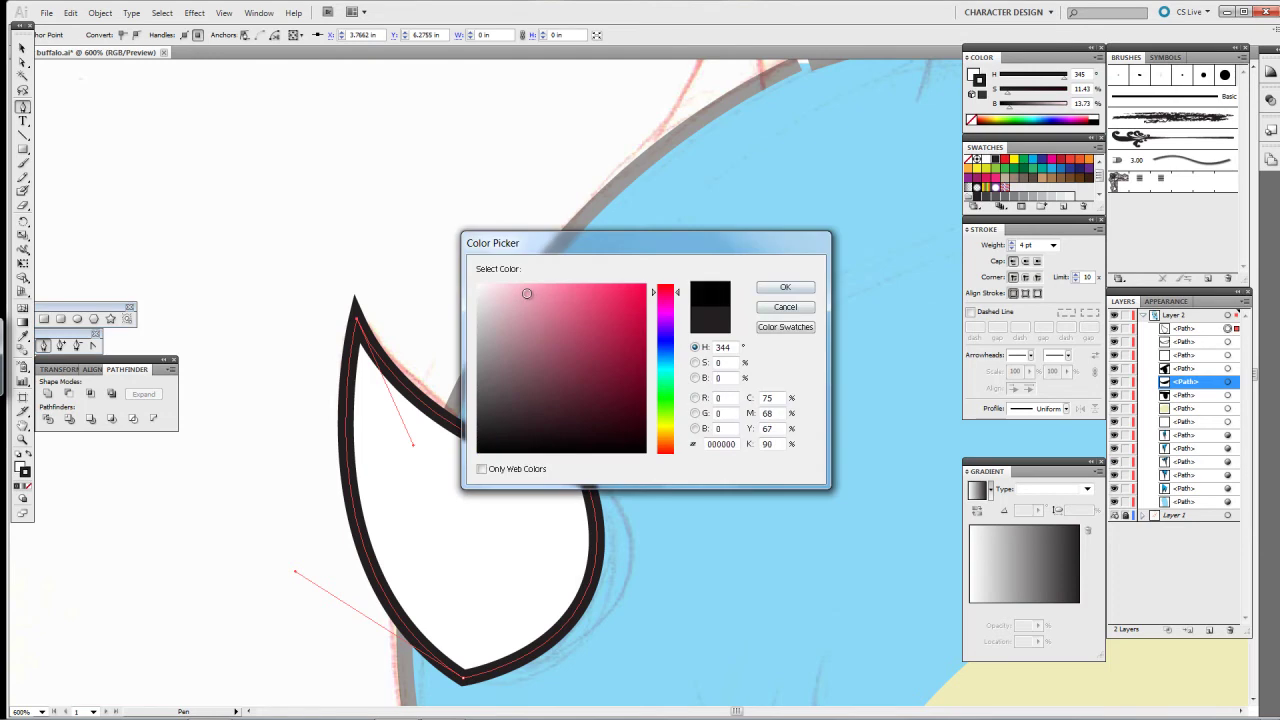
{"action": "key", "text": "Return"}
{"action": "key", "text": "v"}
{"action": "key", "text": "a"}
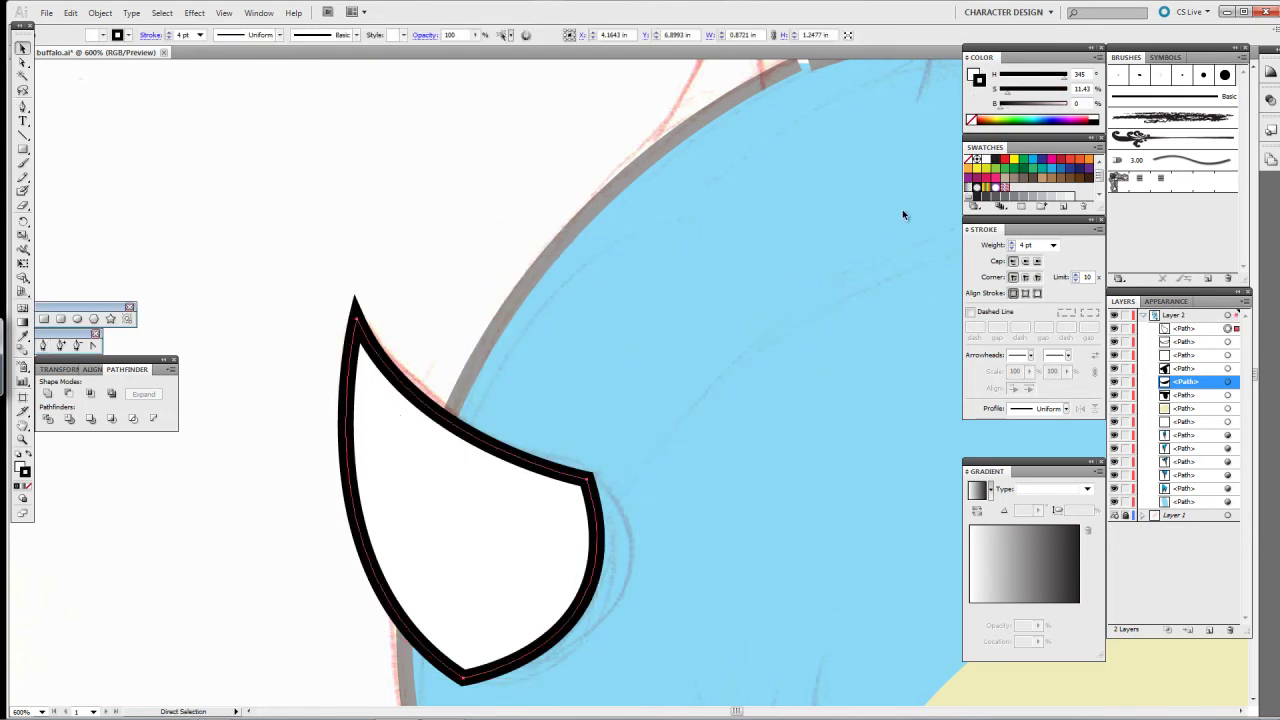
{"action": "key", "text": "v"}
{"action": "left_click", "coordinate": [100, 12]}
Step: Reflect a copy of the horn vertically, move it right, tilt it, and send it behind the head
{"action": "left_click", "coordinate": [370, 89]}
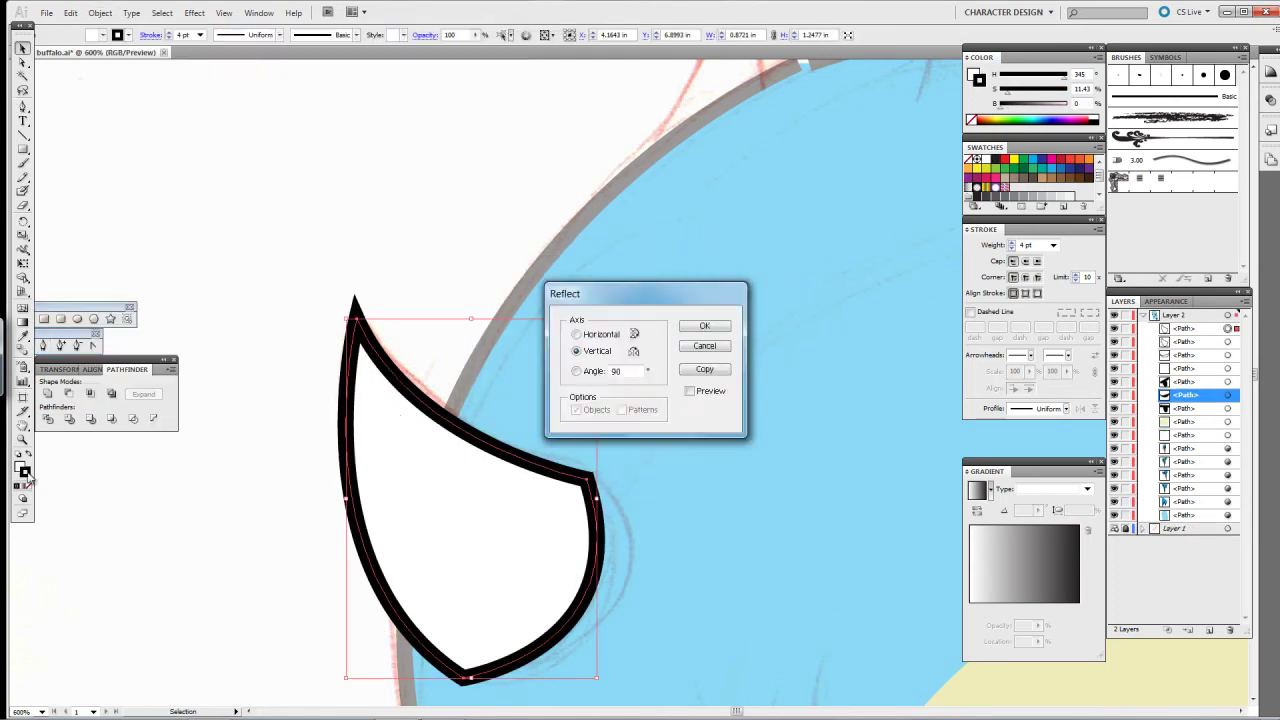
{"action": "key", "text": "alt+Return"}
{"action": "key", "text": "ctrl+minus"}
{"action": "key", "text": "ctrl+minus"}
{"action": "key", "text": "ctrl+minus"}
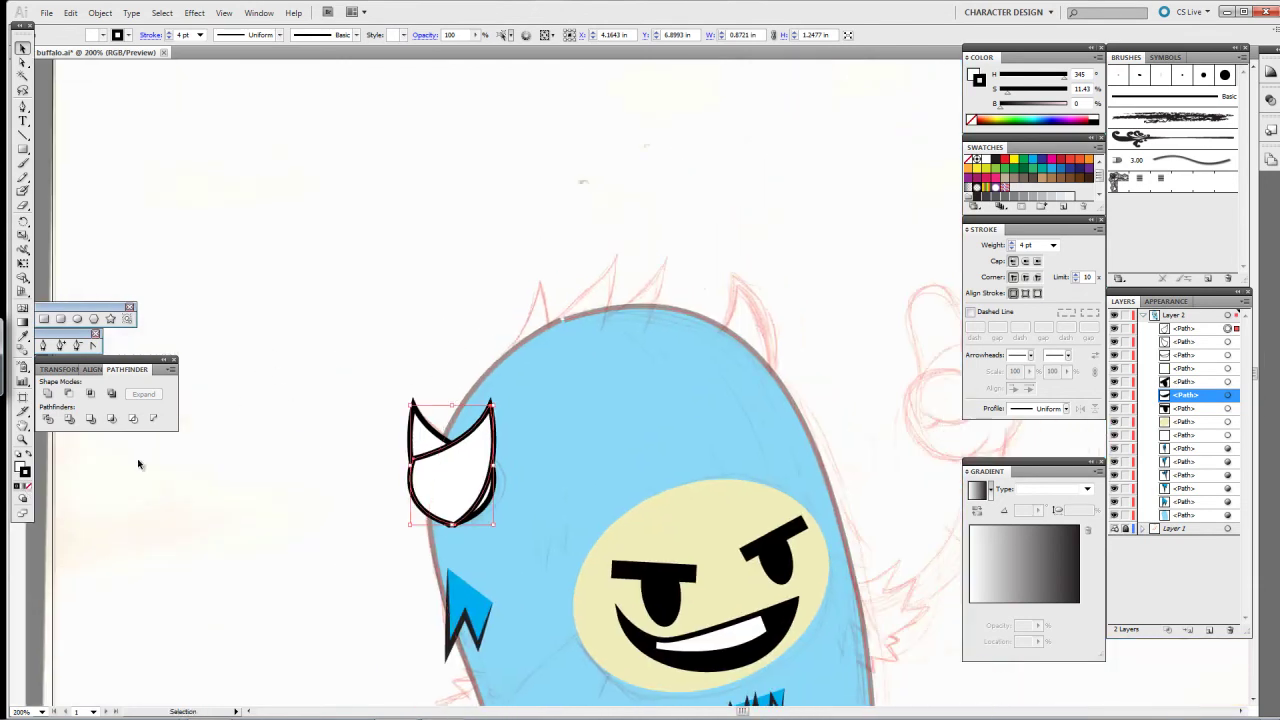
{"action": "left_click_drag", "start_coordinate": [452, 462], "coordinate": [752, 322]}
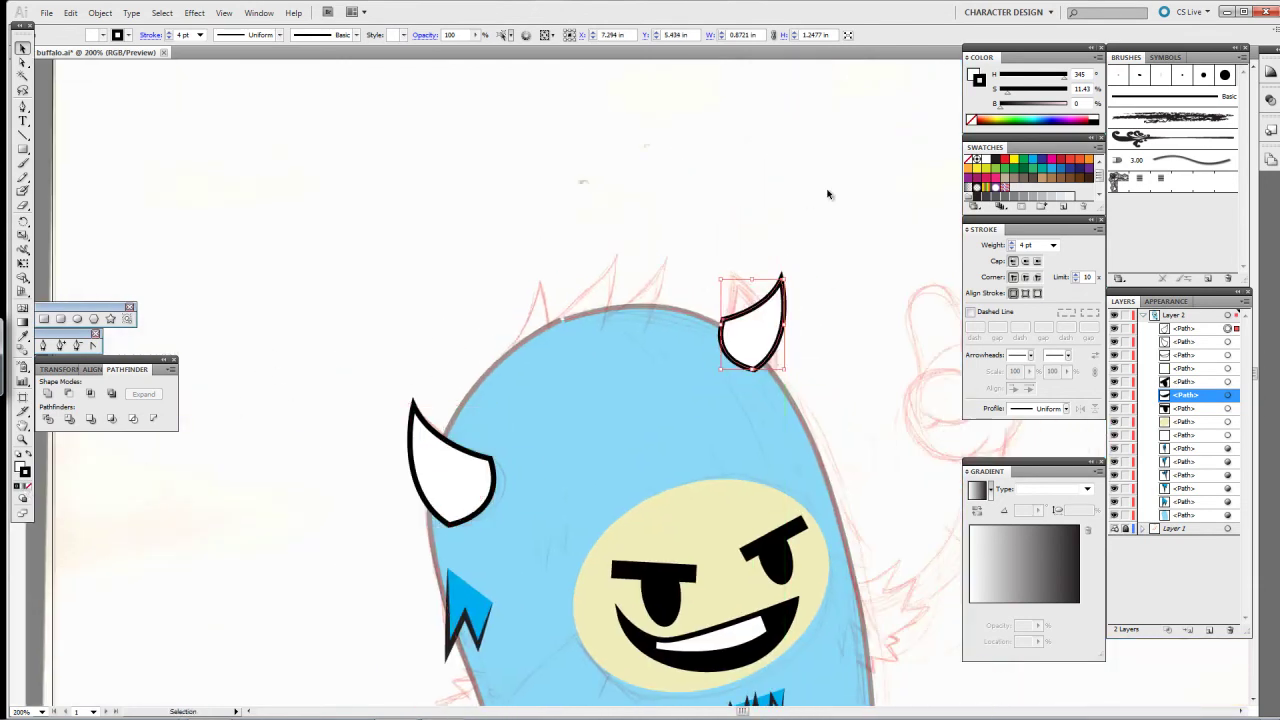
{"action": "mouse_move", "coordinate": [872, 190]}
{"action": "left_mouse_down"}
{"action": "mouse_move", "coordinate": [521, 297]}
{"action": "mouse_move", "coordinate": [621, 313]}
{"action": "left_mouse_up"}
{"action": "key", "text": "ctrl+shift+bracketleft"}
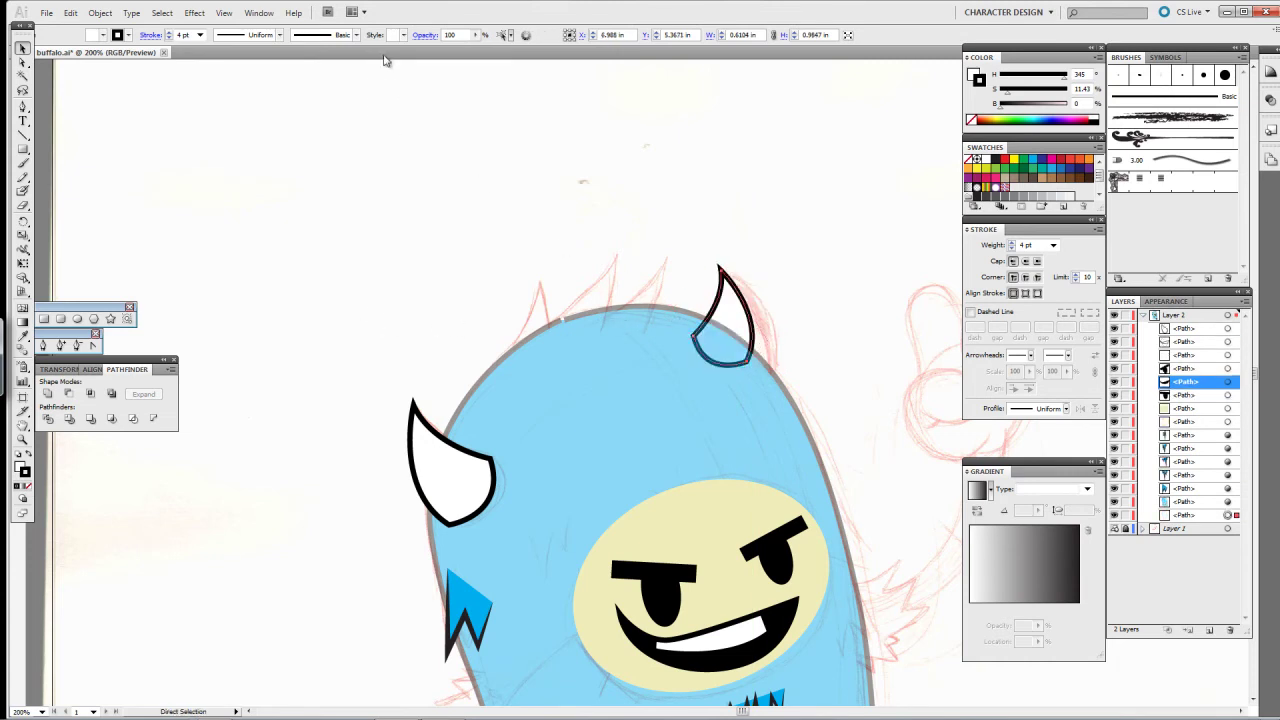
{"action": "key", "text": "ctrl+shift+a"}
{"action": "scroll", "coordinate": [436, 54], "scroll_direction": "down", "scroll_amount": 3}
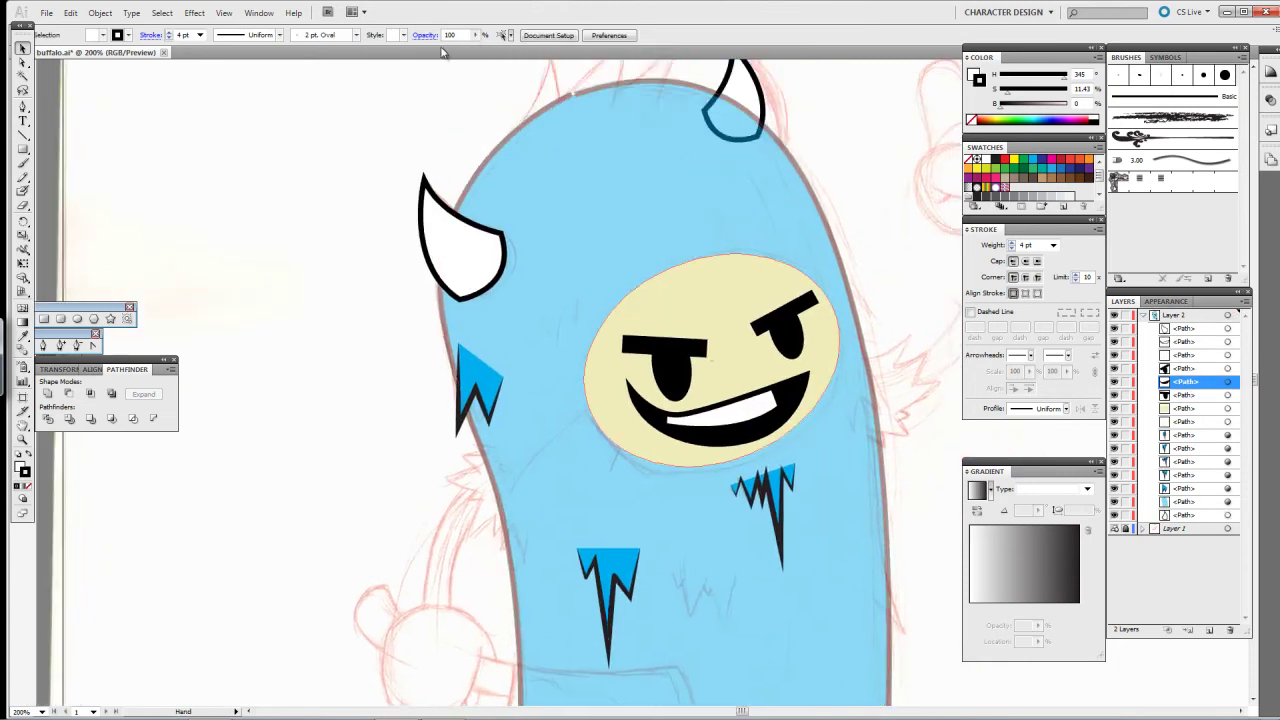
Step: Give the new zigzag tuft the spike's blue style and a black outline
{"action": "key", "text": "ctrl+plus"}
{"action": "key", "text": "ctrl+plus"}
{"action": "scroll", "coordinate": [883, 178], "scroll_direction": "down", "scroll_amount": 2}
{"action": "key", "text": "ctrl+minus"}
{"action": "key", "text": "ctrl+minus"}
{"action": "left_click", "coordinate": [383, 359]}
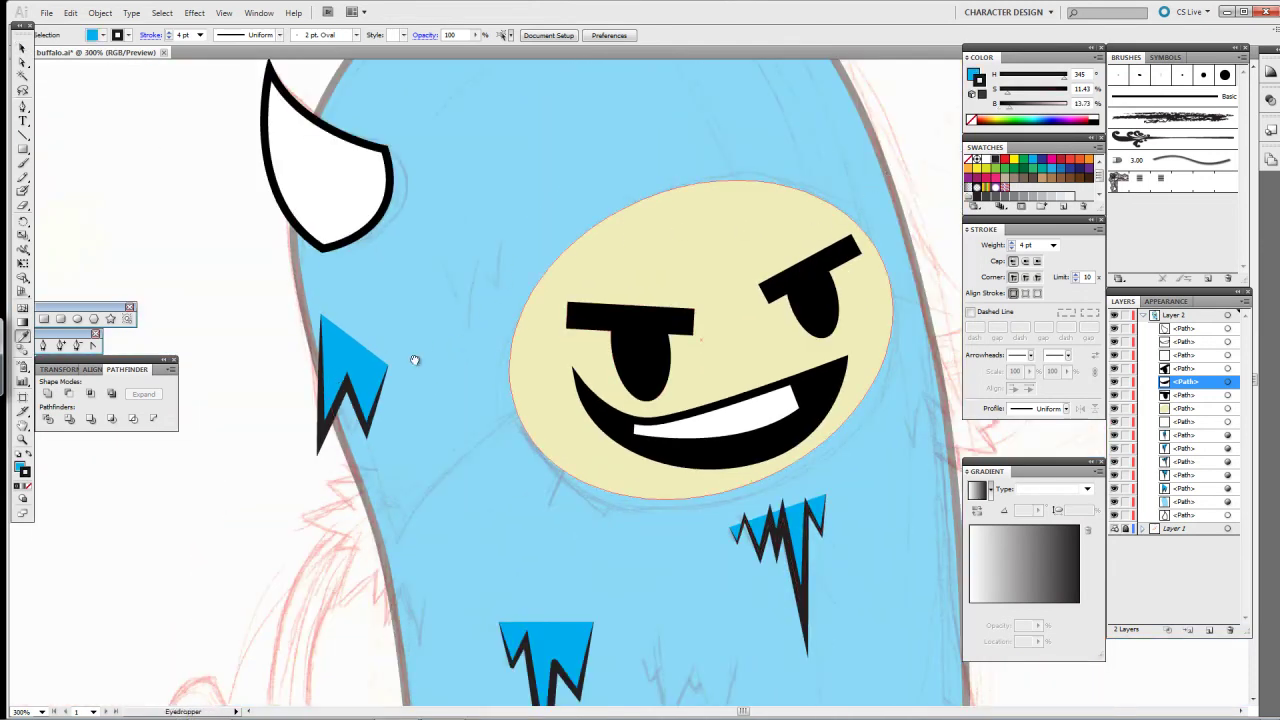
{"action": "scroll", "coordinate": [393, 393], "scroll_direction": "up", "scroll_amount": 3}
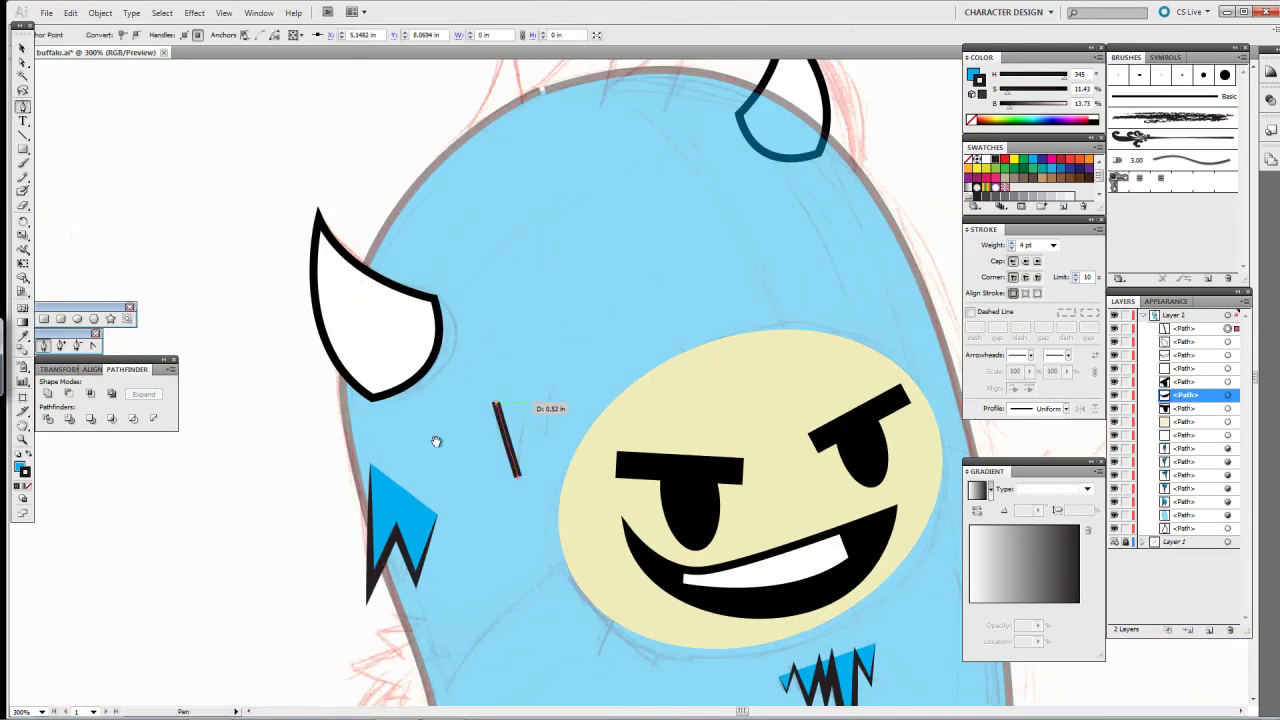
{"action": "key", "text": "ctrl+plus"}
{"action": "key", "text": "ctrl+plus"}
{"action": "key", "text": "ctrl+plus"}
{"action": "key", "text": "ctrl+plus"}
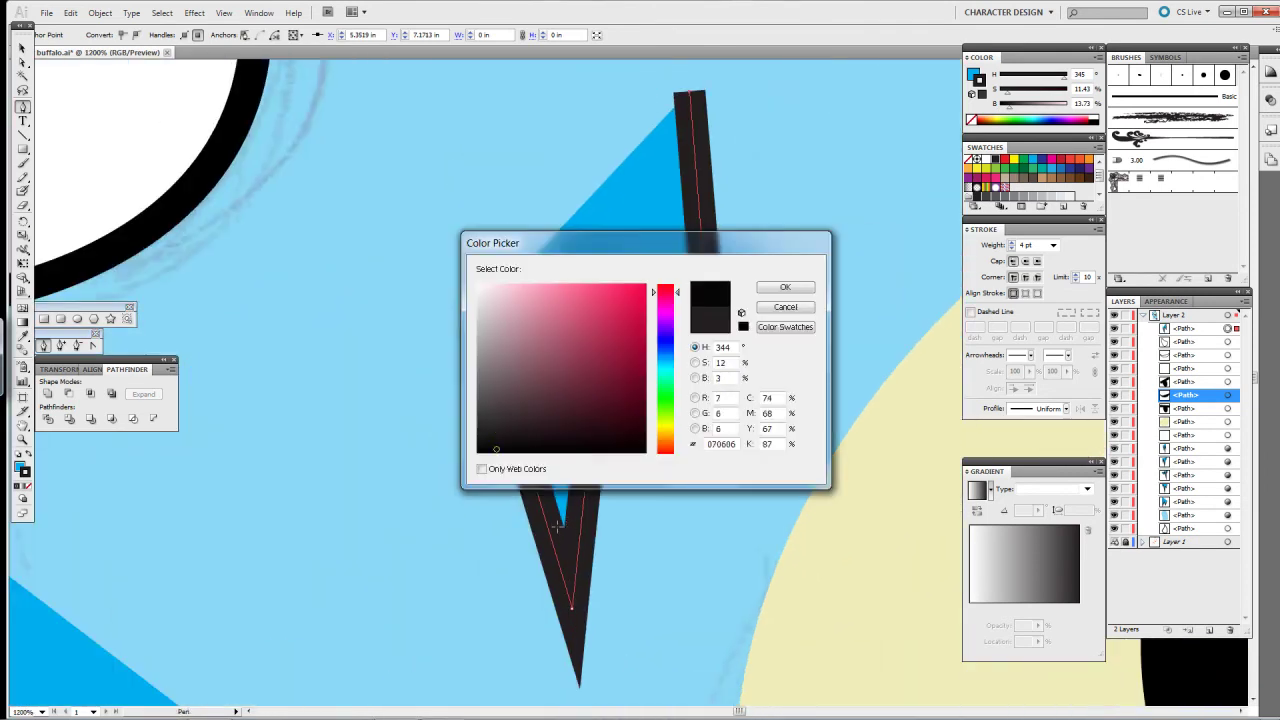
{"action": "key", "text": "Return"}
Step: Pull the zigzag's lower-right point down-left, then reframe on the top of the head
{"action": "key", "text": "a"}
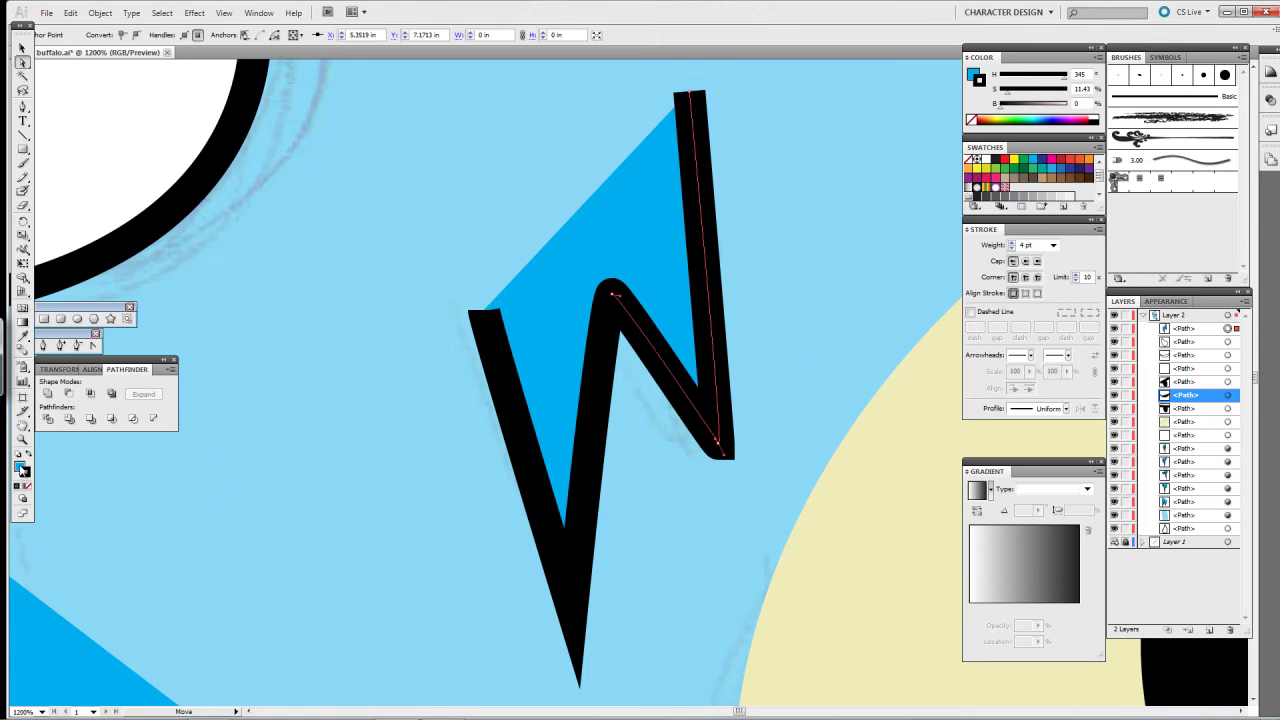
{"action": "left_click_drag", "start_coordinate": [718, 448], "coordinate": [703, 473]}
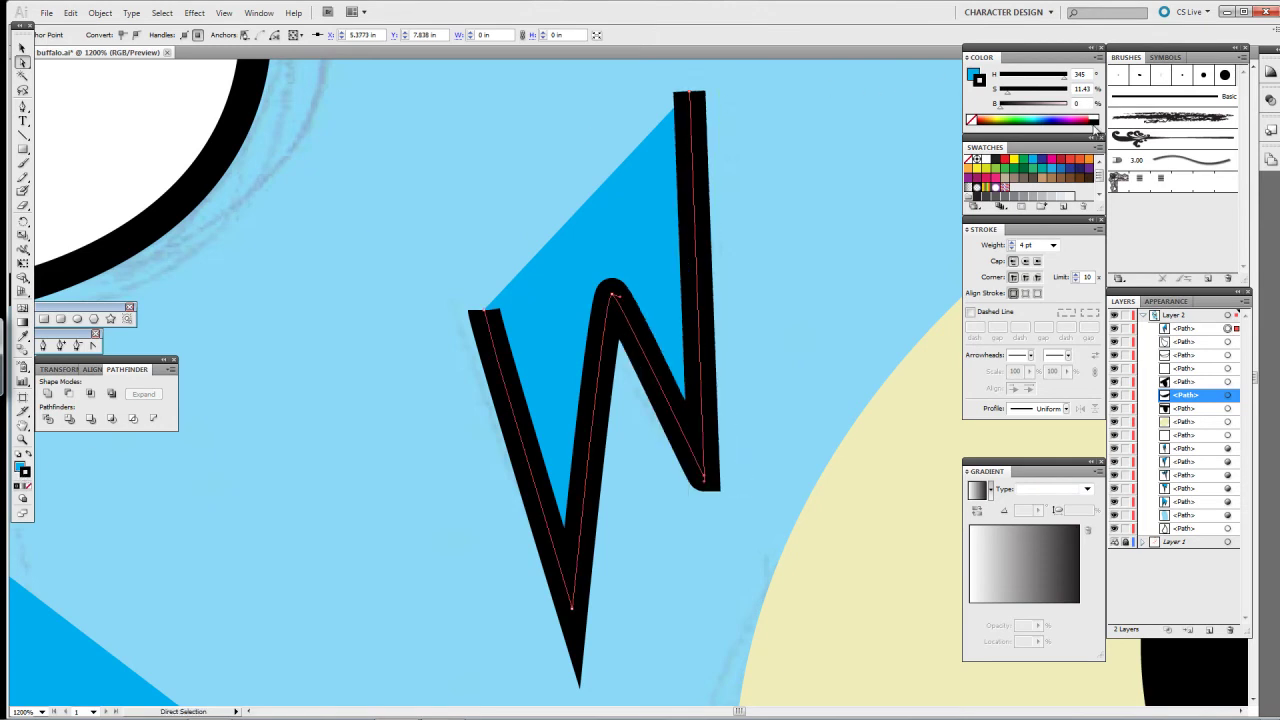
{"action": "key", "text": "v"}
{"action": "key", "text": "ctrl+minus"}
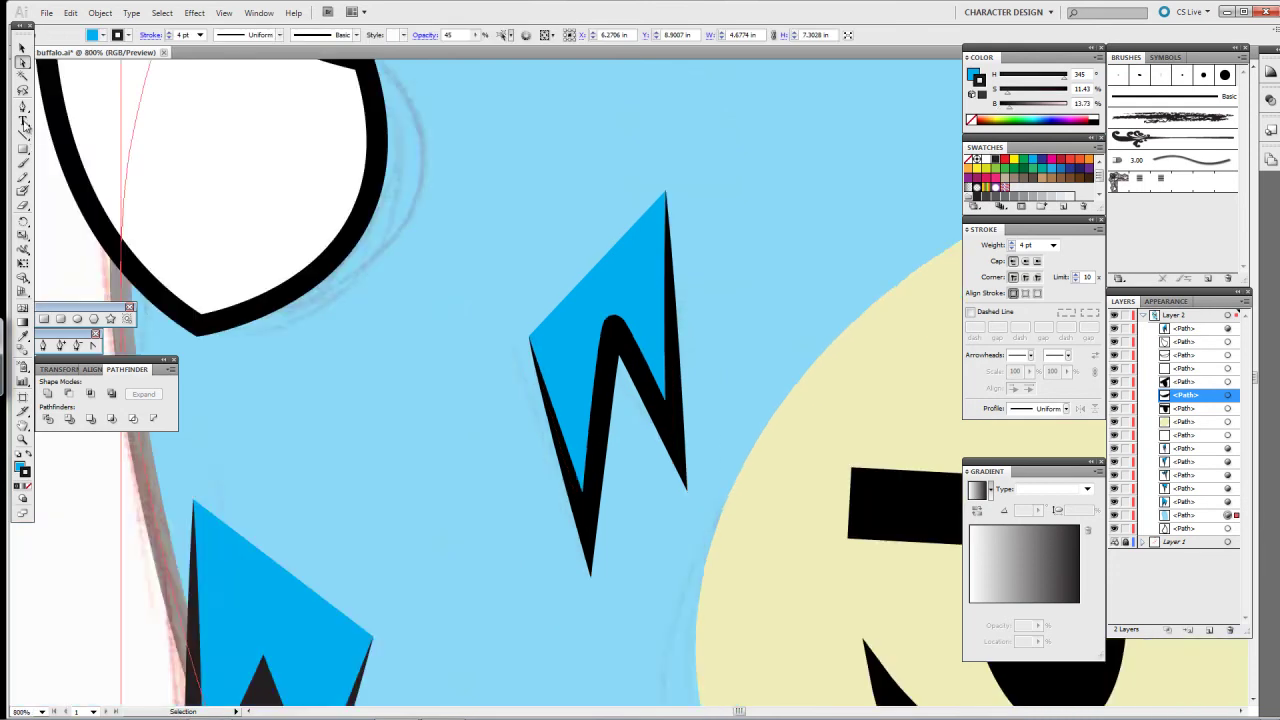
{"action": "key", "text": "ctrl+minus"}
{"action": "key", "text": "ctrl+minus"}
{"action": "key", "text": "ctrl+minus"}
{"action": "key", "text": "ctrl+minus"}
{"action": "left_click_drag", "start_coordinate": [310, 100], "coordinate": [385, 298]}
{"action": "key", "text": "ctrl+plus"}
Step: Begin the fur crest path with curved spike points above the head
{"action": "key", "text": "a"}
{"action": "scroll", "coordinate": [660, 349], "scroll_direction": "up", "scroll_amount": 3}
{"action": "left_click", "coordinate": [606, 130]}
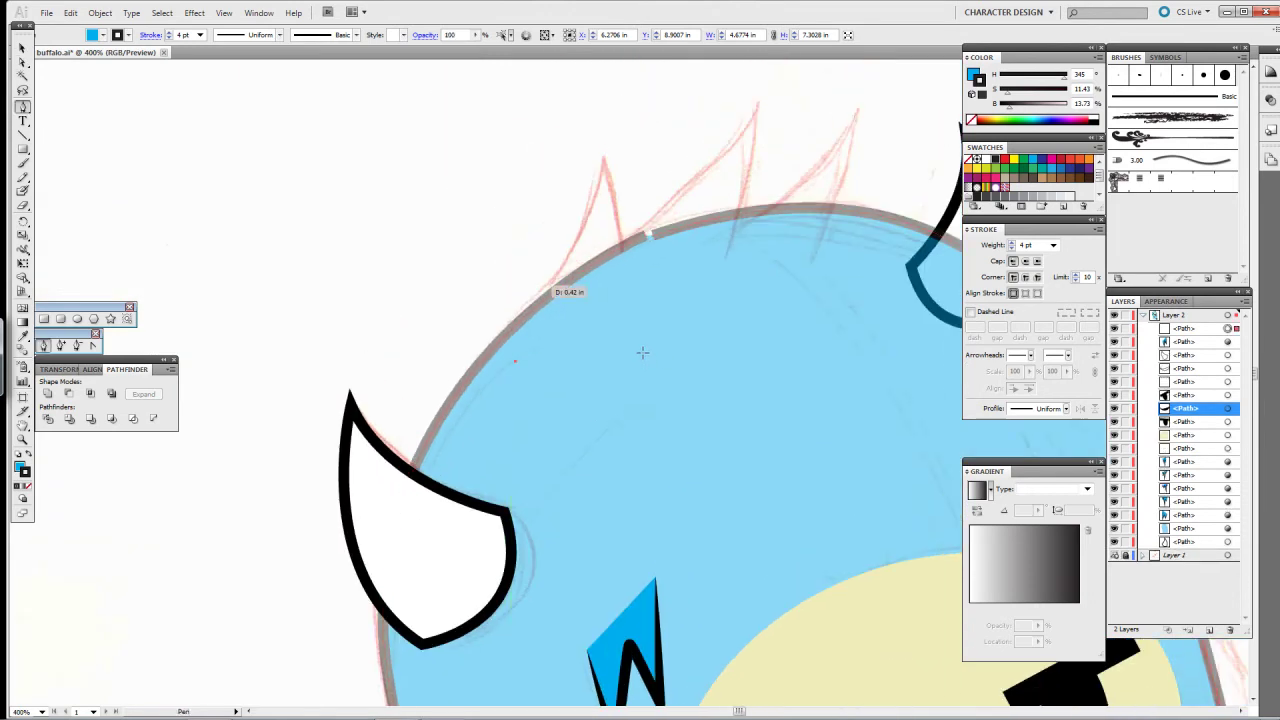
{"action": "mouse_move", "coordinate": [610, 322]}
{"action": "left_mouse_down"}
{"action": "mouse_move", "coordinate": [670, 352]}
{"action": "mouse_move", "coordinate": [628, 354]}
{"action": "left_mouse_up"}
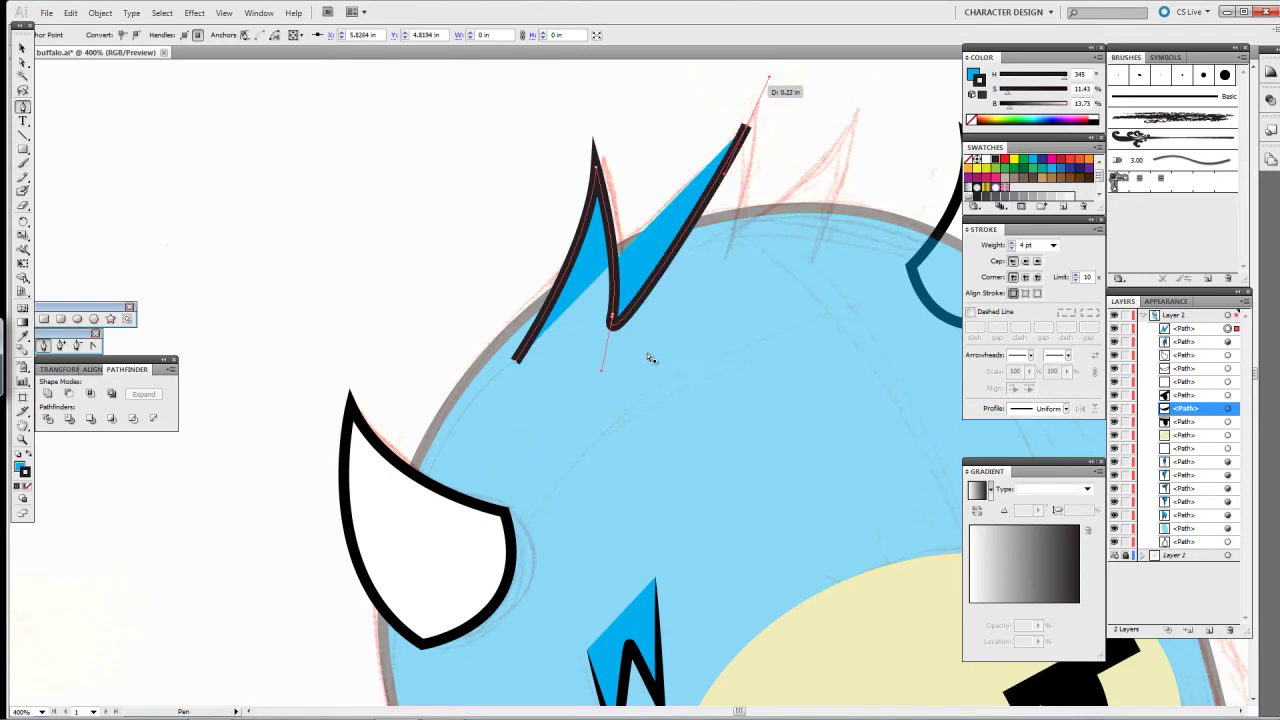
{"action": "key", "text": "ctrl+equal"}
{"action": "key", "text": "ctrl+equal"}
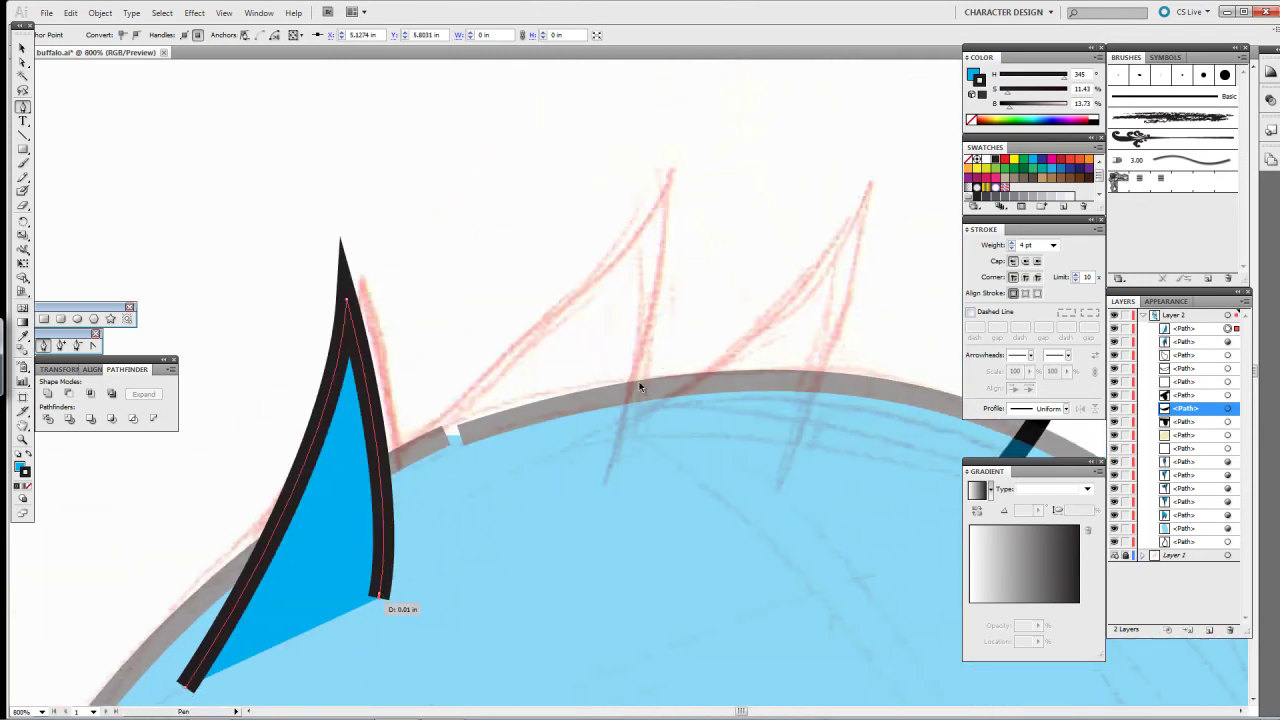
{"action": "left_click_drag", "start_coordinate": [636, 382], "coordinate": [629, 444]}
{"action": "left_click_drag", "start_coordinate": [577, 362], "coordinate": [541, 478]}
{"action": "scroll", "coordinate": [550, 420], "scroll_direction": "down", "scroll_amount": 1}
{"action": "left_click_drag", "start_coordinate": [537, 404], "coordinate": [473, 519]}
Step: Extend the crest and curve it back down to the head, finishing the path
{"action": "left_click_drag", "start_coordinate": [791, 206], "coordinate": [829, 120]}
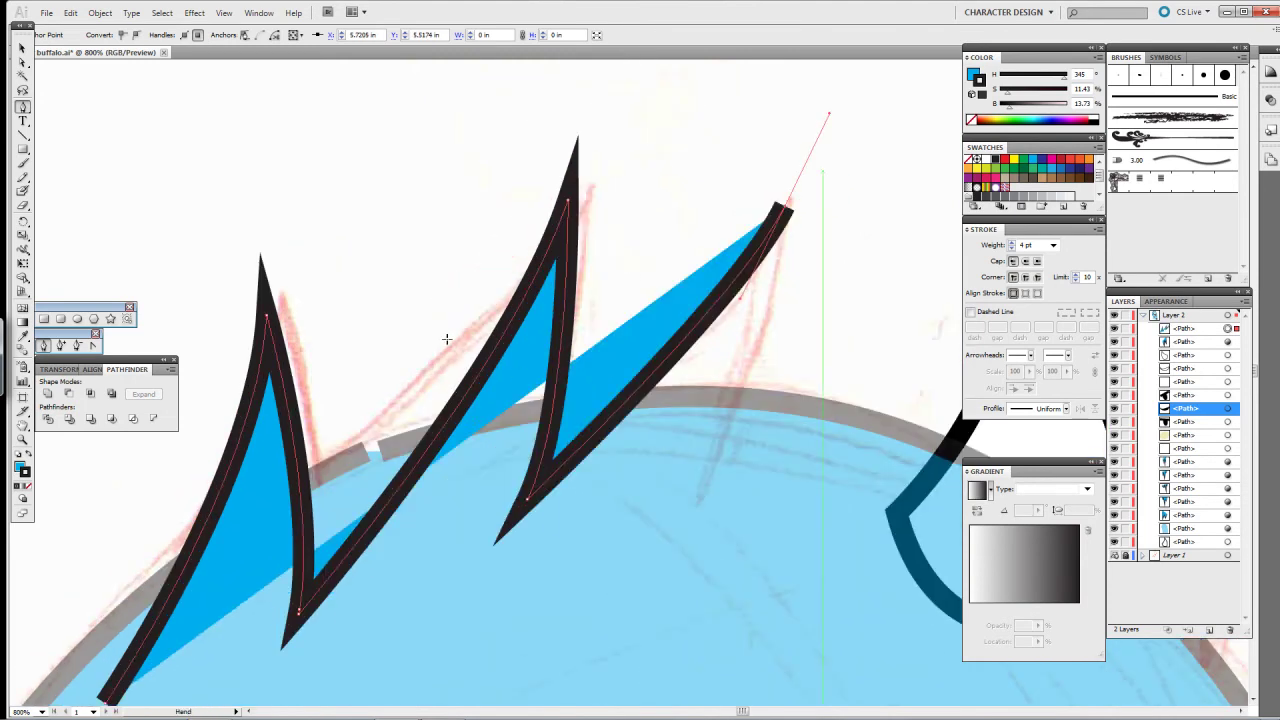
{"action": "scroll", "coordinate": [575, 372], "scroll_direction": "down", "scroll_amount": 2}
{"action": "scroll", "coordinate": [586, 318], "scroll_direction": "down", "scroll_amount": 1}
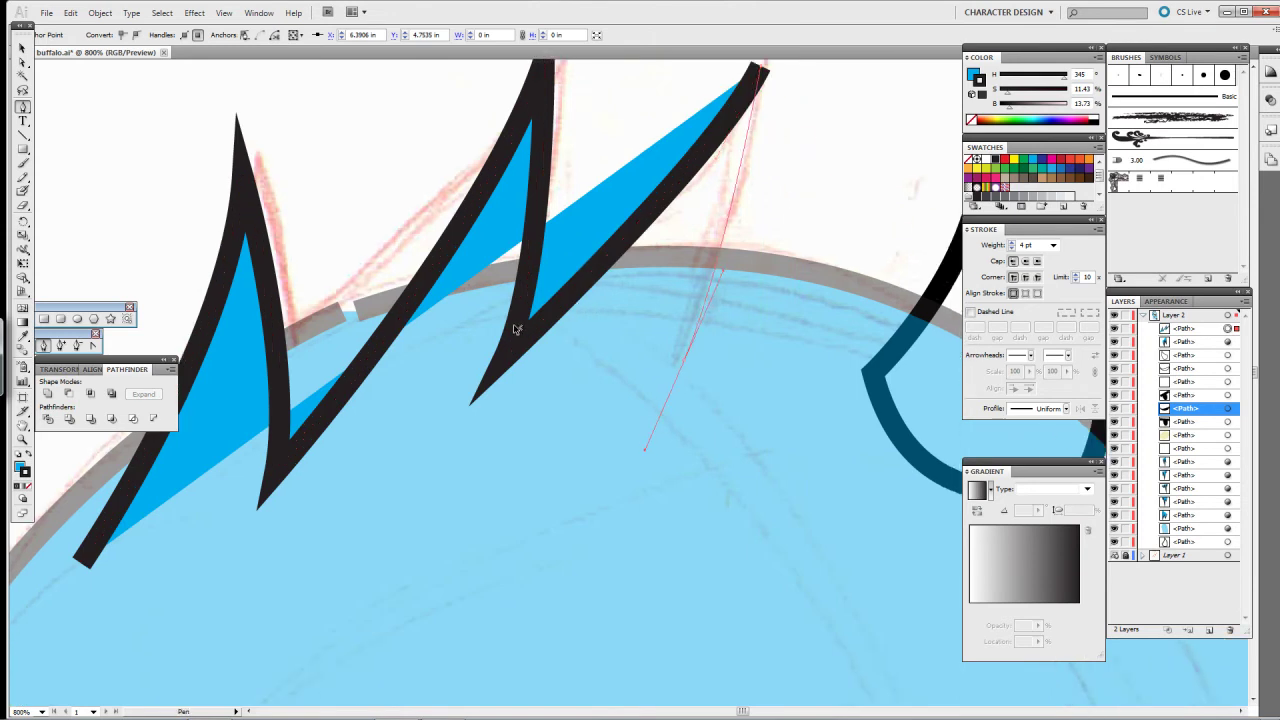
{"action": "left_click_drag", "start_coordinate": [686, 357], "coordinate": [647, 449]}
{"action": "left_click_drag", "start_coordinate": [579, 274], "coordinate": [522, 322]}
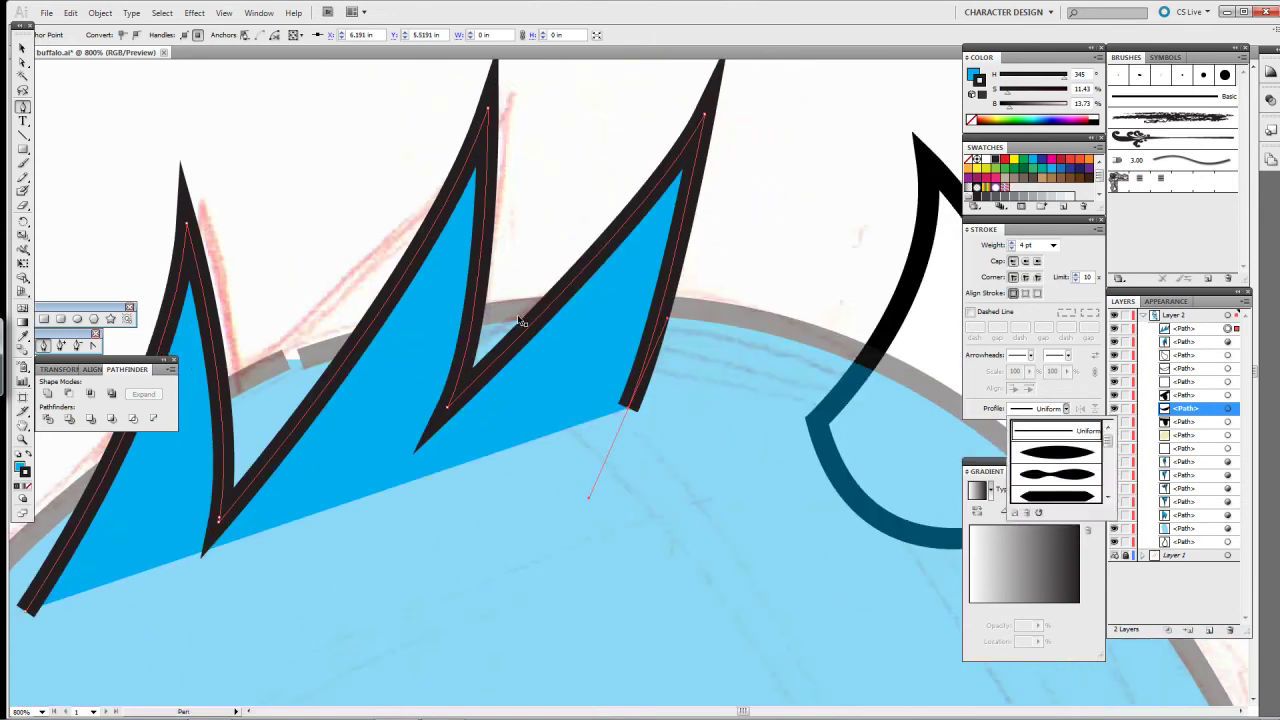
{"action": "left_click", "coordinate": [391, 437], "text": "ctrl"}
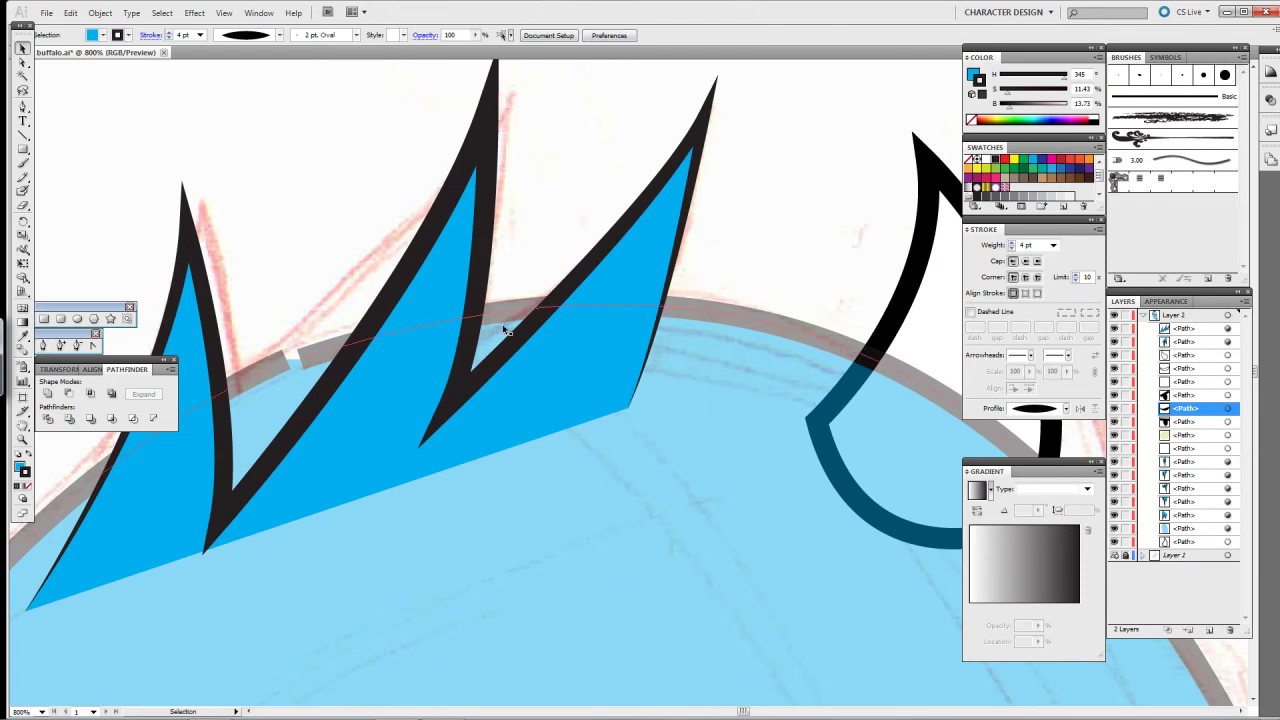
Step: Move the crest into place and set the blue body's opacity to 100
{"action": "mouse_move", "coordinate": [506, 351]}
{"action": "left_mouse_down"}
{"action": "mouse_move", "coordinate": [440, 349]}
{"action": "mouse_move", "coordinate": [483, 408]}
{"action": "left_mouse_up"}
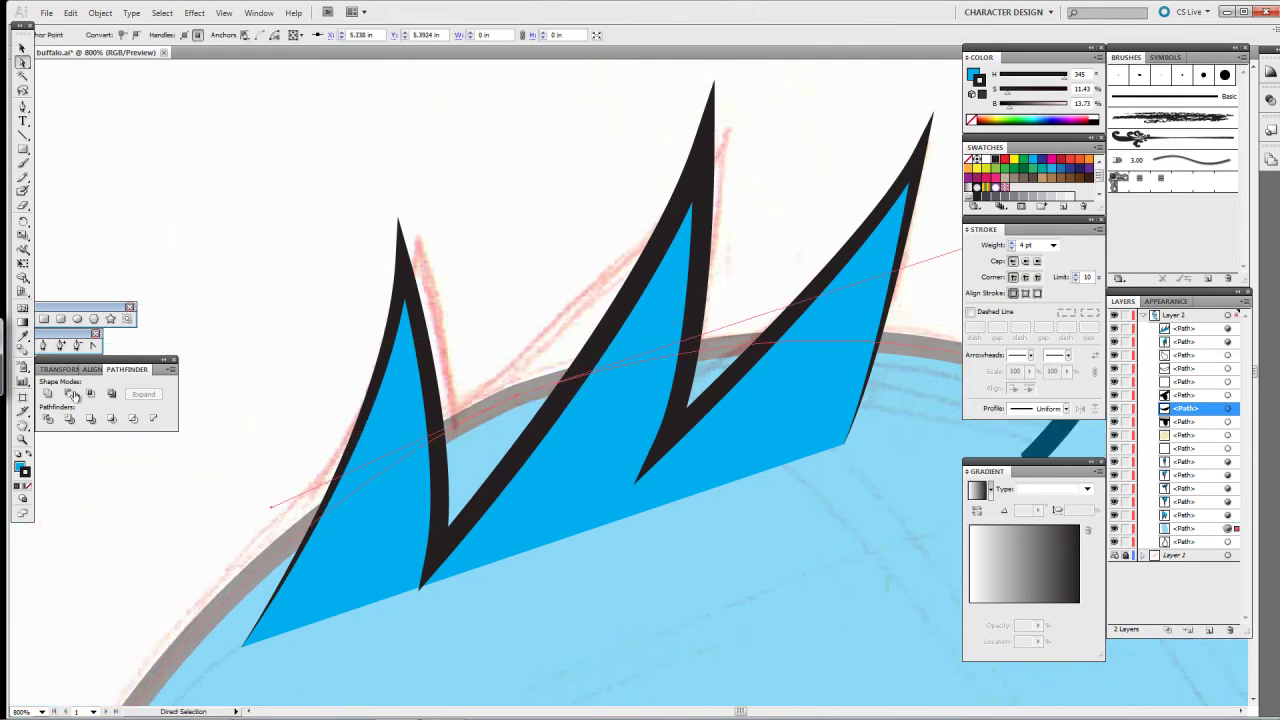
{"action": "key", "text": "Return"}
{"action": "key", "text": "Return"}
{"action": "key", "text": "v"}
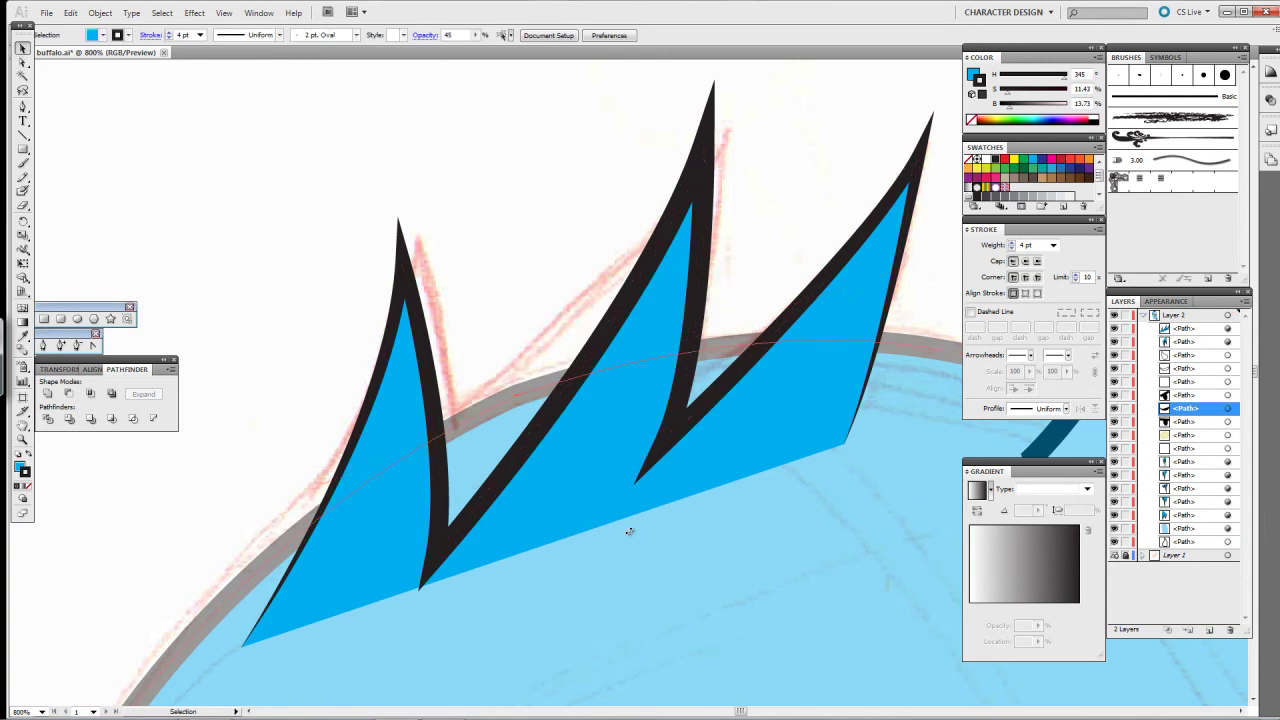
{"action": "type", "text": "100"}
{"action": "key", "text": "Return"}
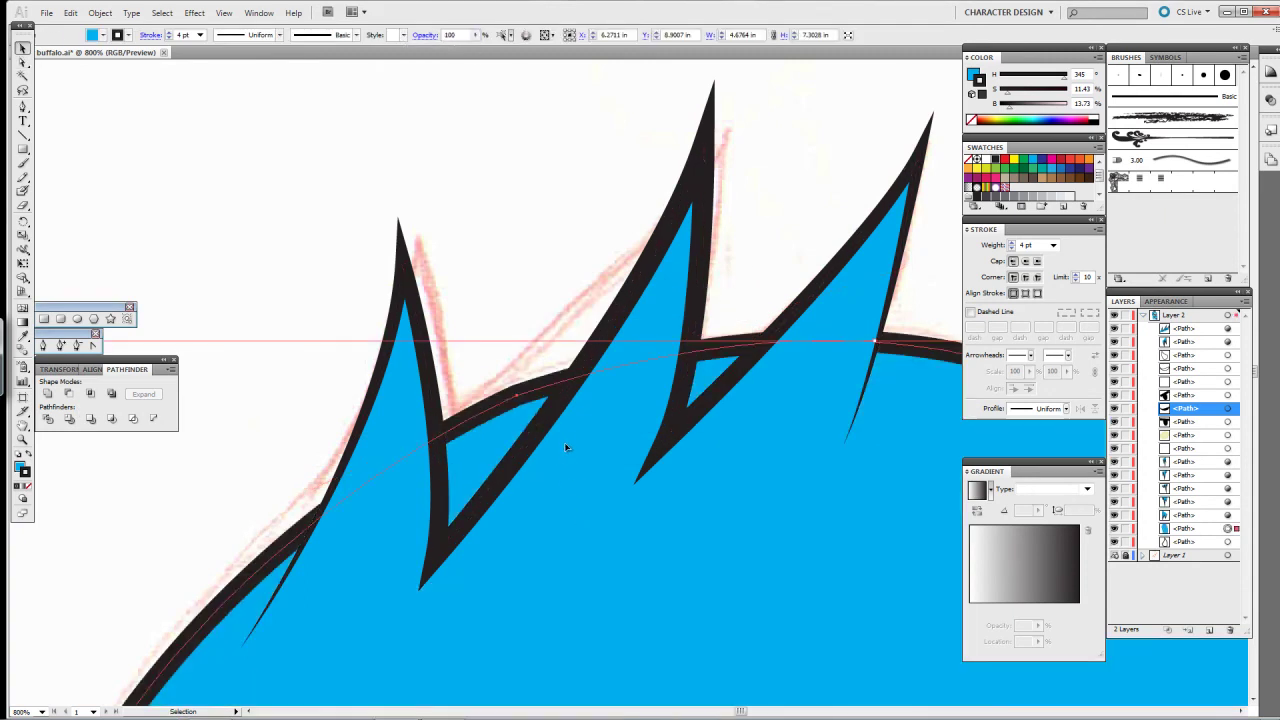
{"action": "left_click_drag", "start_coordinate": [565, 447], "coordinate": [523, 401]}
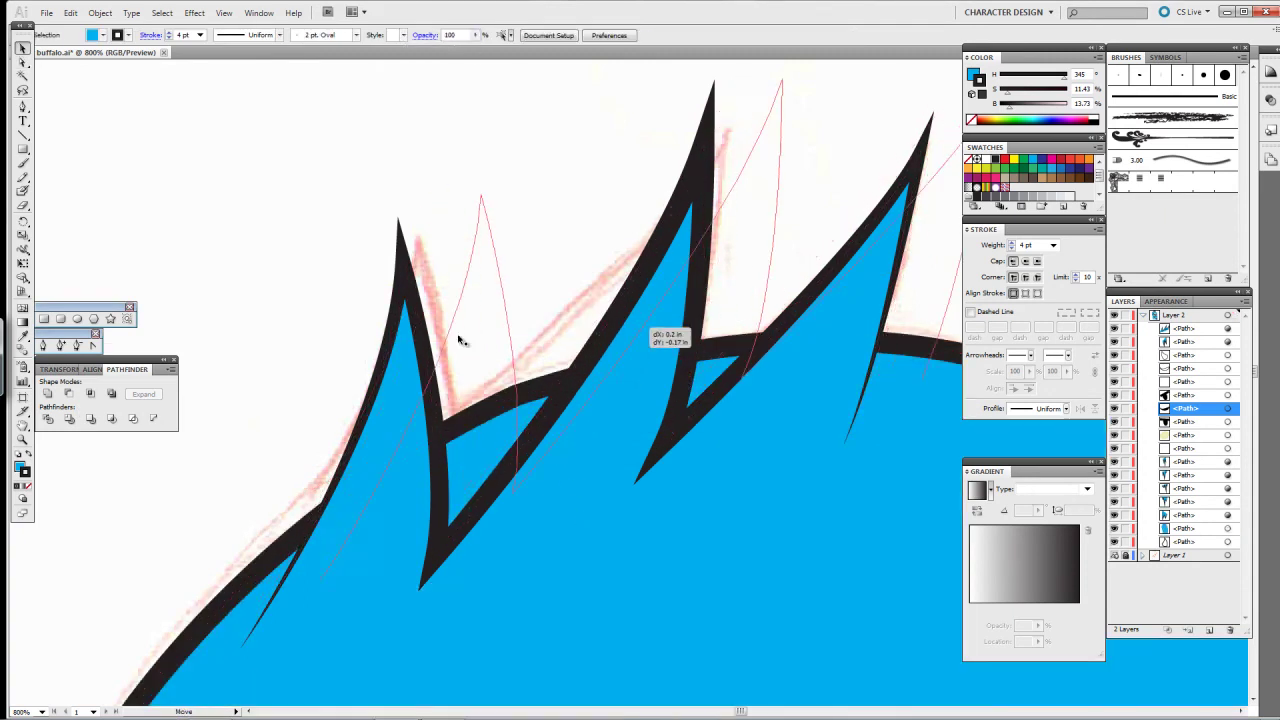
{"action": "left_click", "coordinate": [171, 114]}
{"action": "key", "text": "ctrl+minus"}
{"action": "key", "text": "ctrl+minus"}
{"action": "key", "text": "ctrl+minus"}
{"action": "key", "text": "ctrl+minus"}
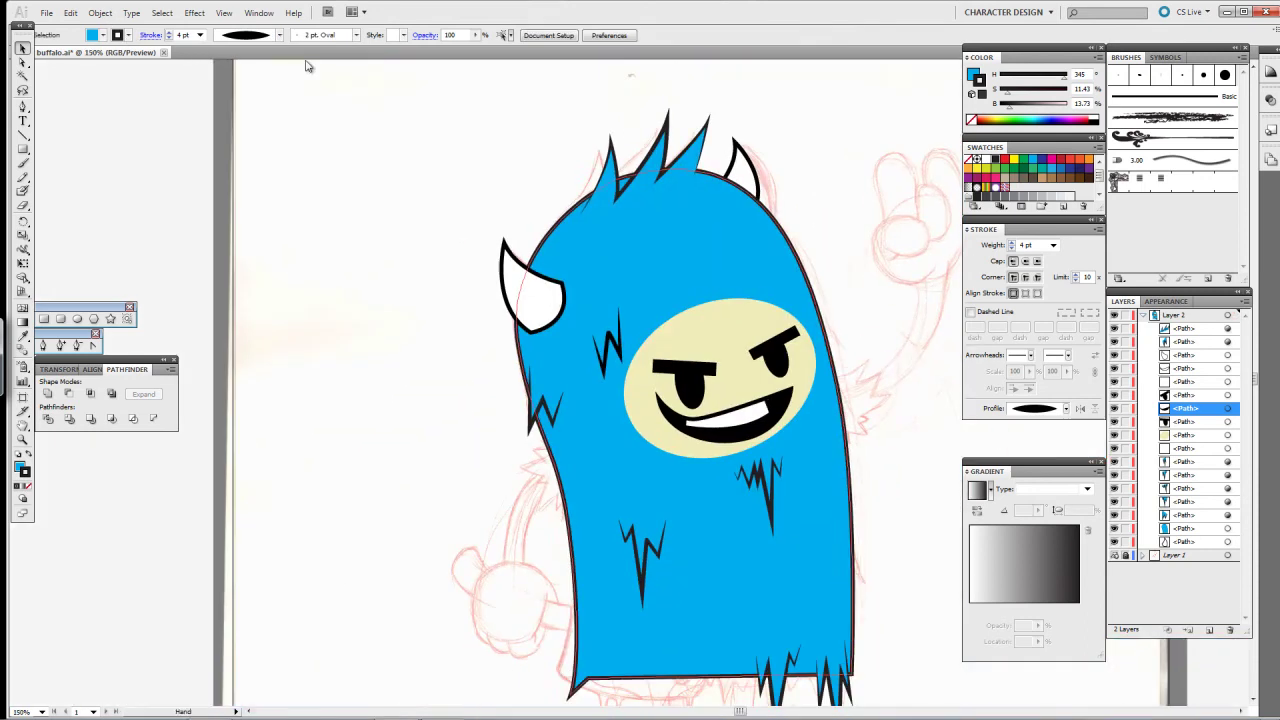
Step: Draw a five-point black zigzag tuft across the top edge of the face
{"action": "key", "text": "ctrl+plus"}
{"action": "scroll", "coordinate": [690, 332], "scroll_direction": "down", "scroll_amount": 3}
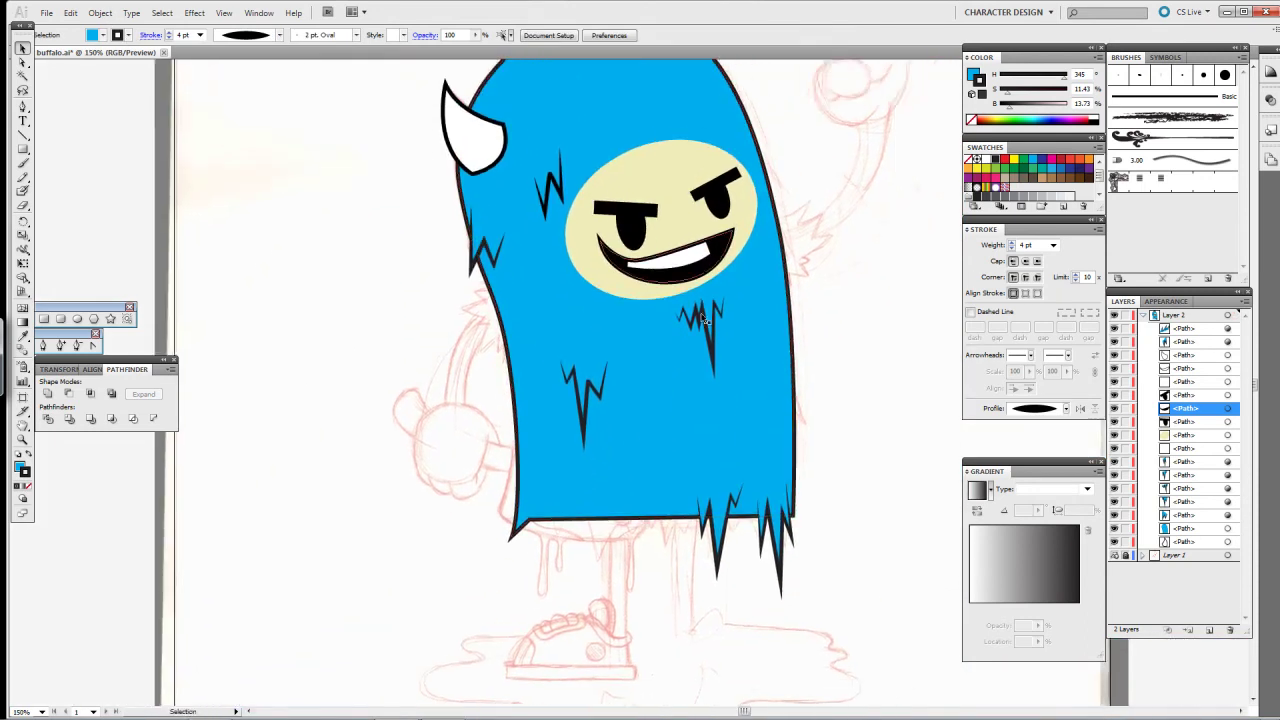
{"action": "key", "text": "ctrl+plus"}
{"action": "key", "text": "ctrl+plus"}
{"action": "key", "text": "ctrl+plus"}
{"action": "key", "text": "ctrl+plus"}
{"action": "key", "text": "p"}
{"action": "left_click_drag", "start_coordinate": [511, 183], "coordinate": [556, 327]}
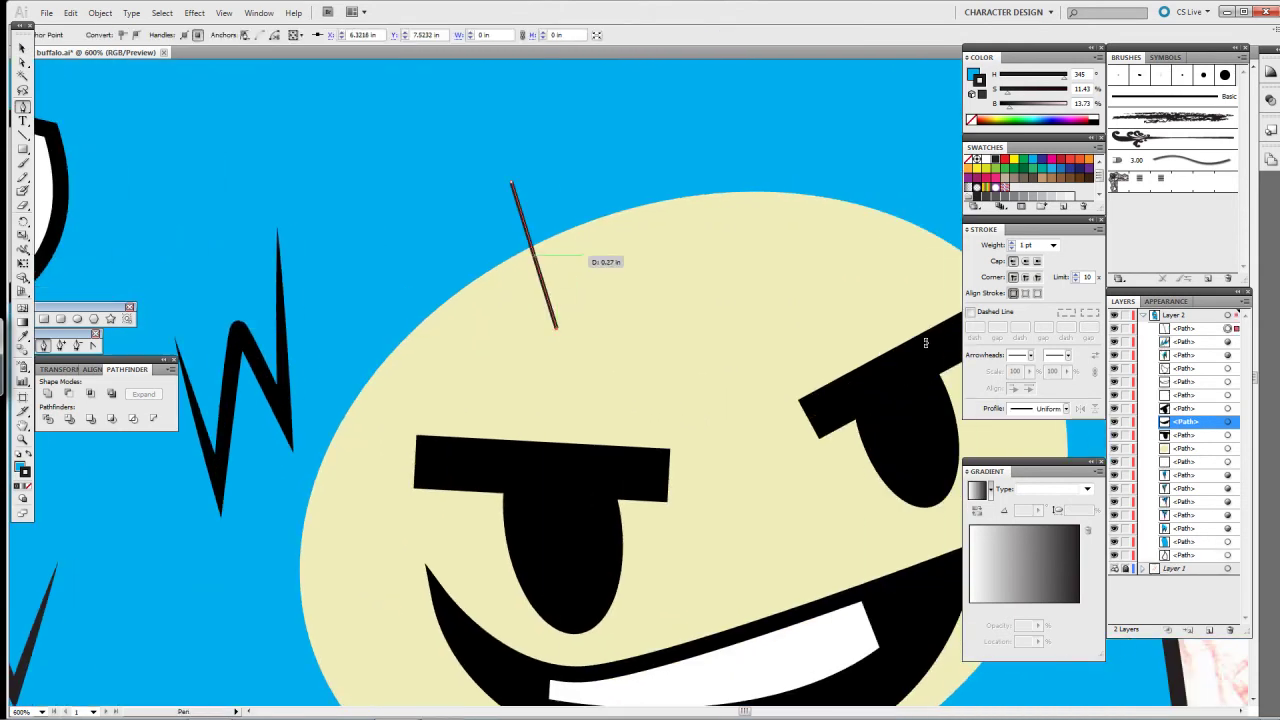
{"action": "left_click", "coordinate": [563, 190]}
{"action": "left_click", "coordinate": [634, 295]}
{"action": "left_click", "coordinate": [651, 156]}
{"action": "left_click", "coordinate": [703, 248]}
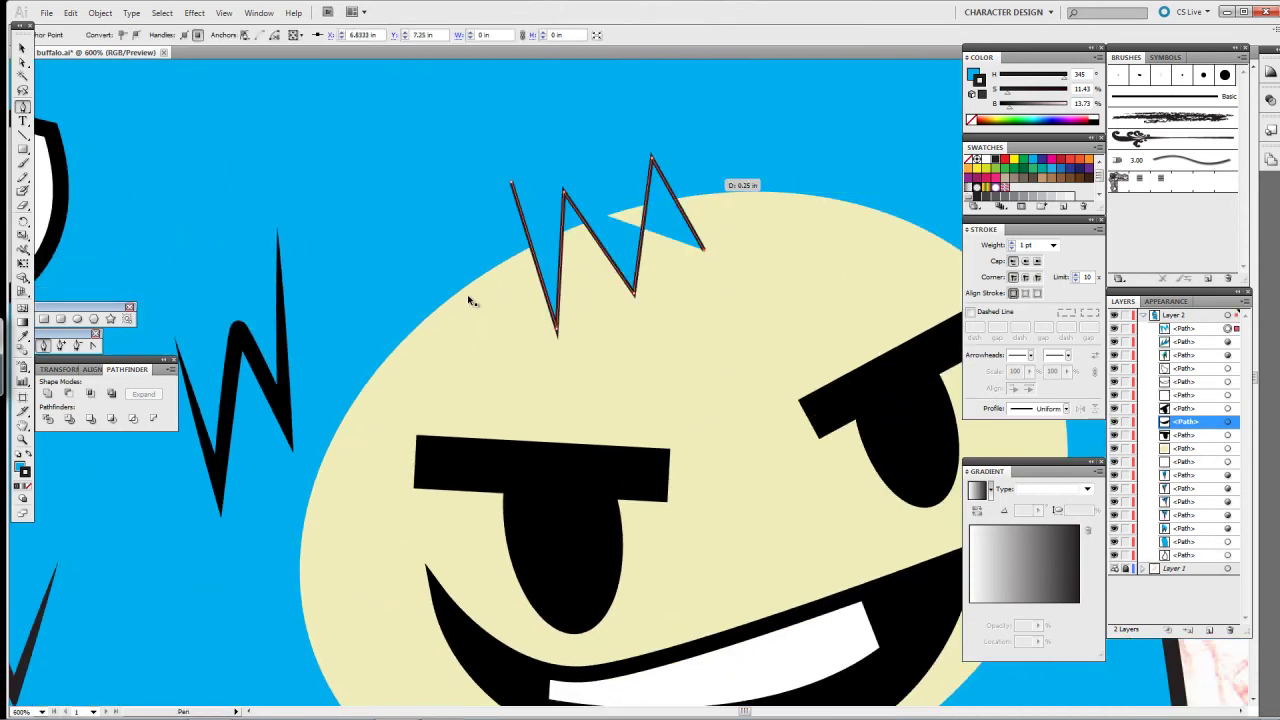
{"action": "left_click", "coordinate": [733, 100]}
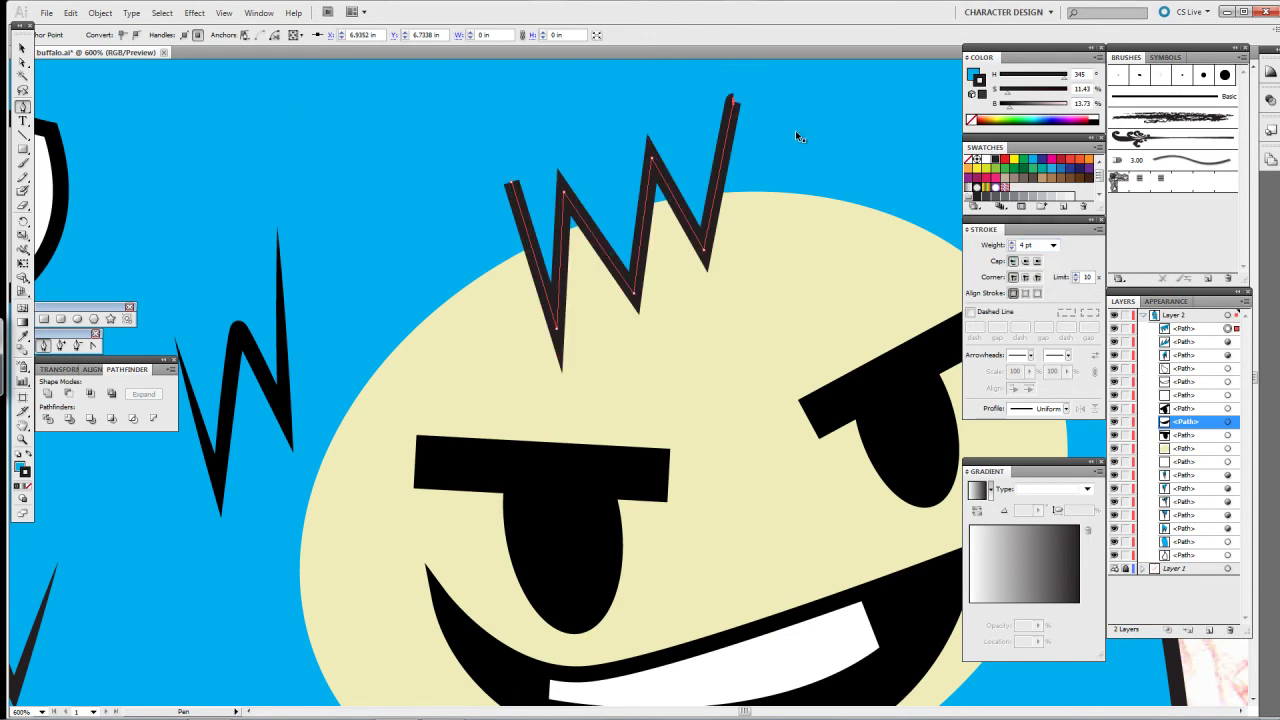
Step: Apply a tapered width profile to the tuft's stroke
{"action": "left_click", "coordinate": [1066, 408]}
{"action": "left_click", "coordinate": [1035, 430]}
{"action": "left_click", "coordinate": [831, 136], "text": "ctrl"}
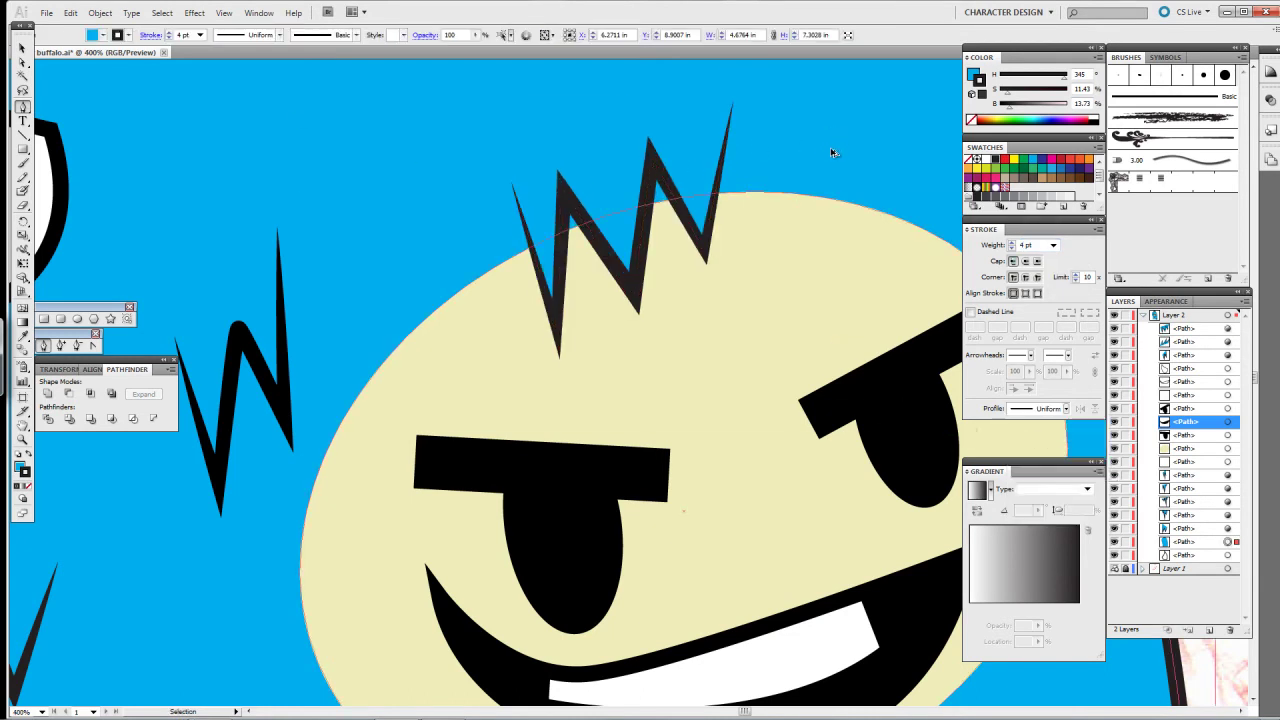
{"action": "key", "text": "ctrl+0"}
{"action": "key", "text": "ctrl+equal"}
{"action": "key", "text": "ctrl+equal"}
{"action": "key", "text": "ctrl+equal"}
{"action": "key", "text": "ctrl+equal"}
Step: Try a white ffffff fill, then undo back to the blue fill
{"action": "key", "text": "shift+x"}
{"action": "key", "text": "l"}
{"action": "double_click", "coordinate": [975, 76]}
{"action": "type", "text": "ffffff"}
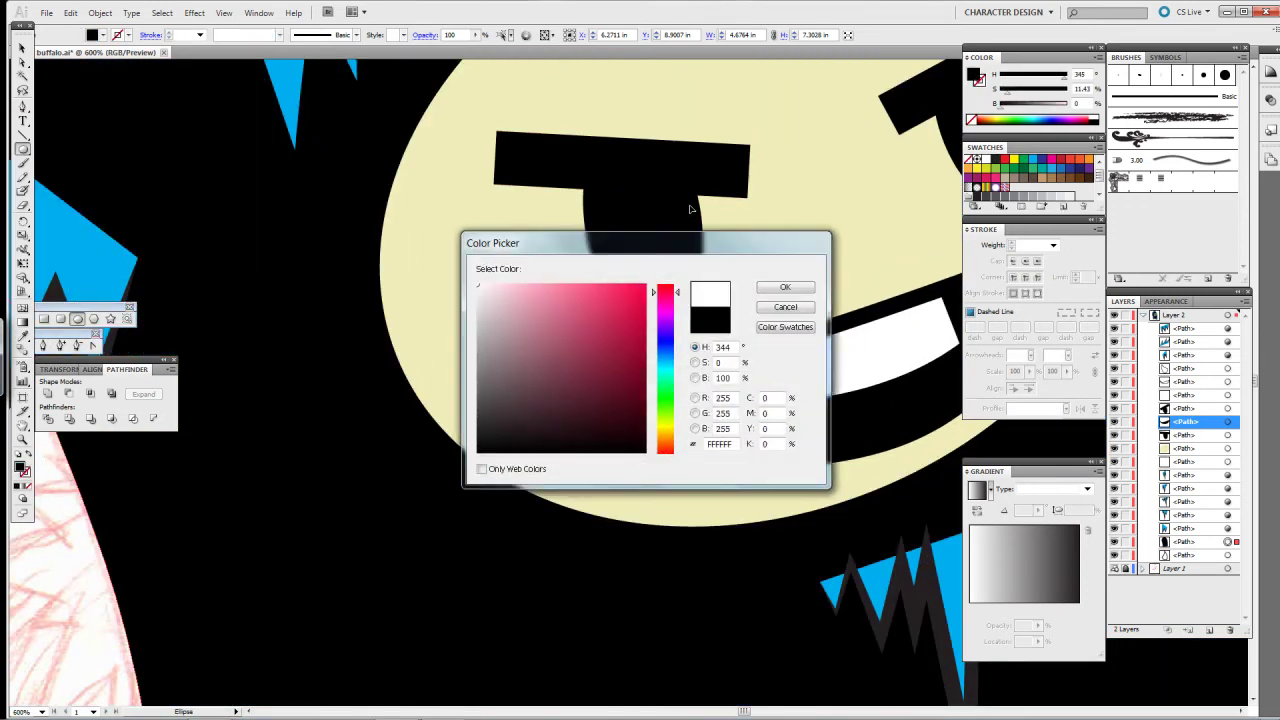
{"action": "key", "text": "Return"}
{"action": "key", "text": "ctrl+z"}
{"action": "key", "text": "ctrl+z"}
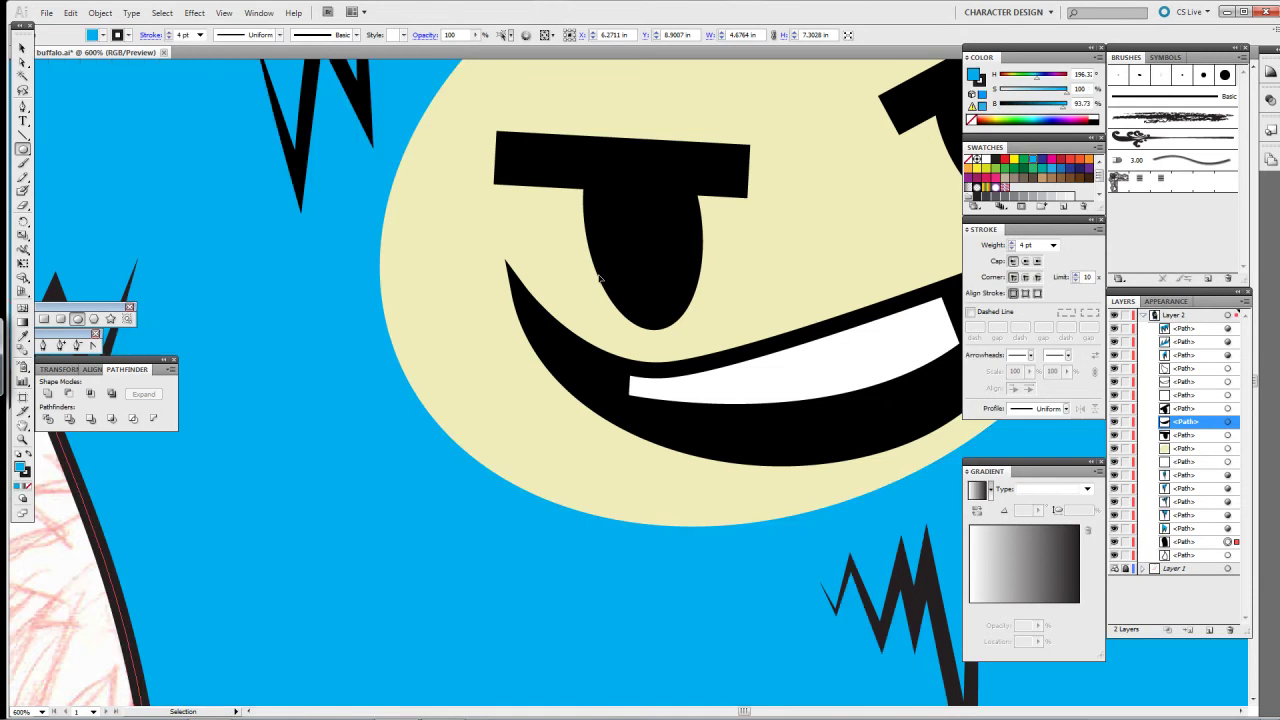
Step: Change the mouth shape's fill colour in the Color Picker
{"action": "left_click", "coordinate": [598, 338]}
{"action": "double_click", "coordinate": [20, 467]}
{"action": "key", "text": "Return"}
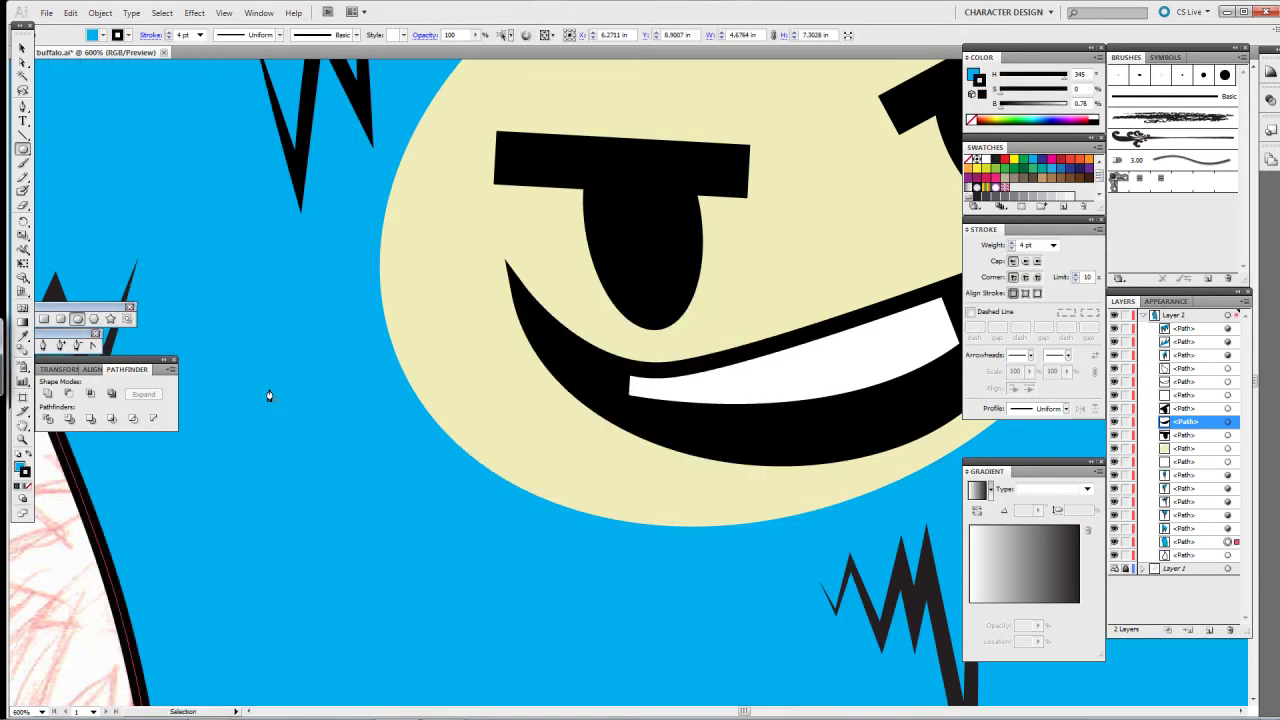
{"action": "left_click", "coordinate": [268, 396], "text": "ctrl"}
Step: With default colours and no stroke, draw white highlight ovals in the eyes
{"action": "key", "text": "d"}
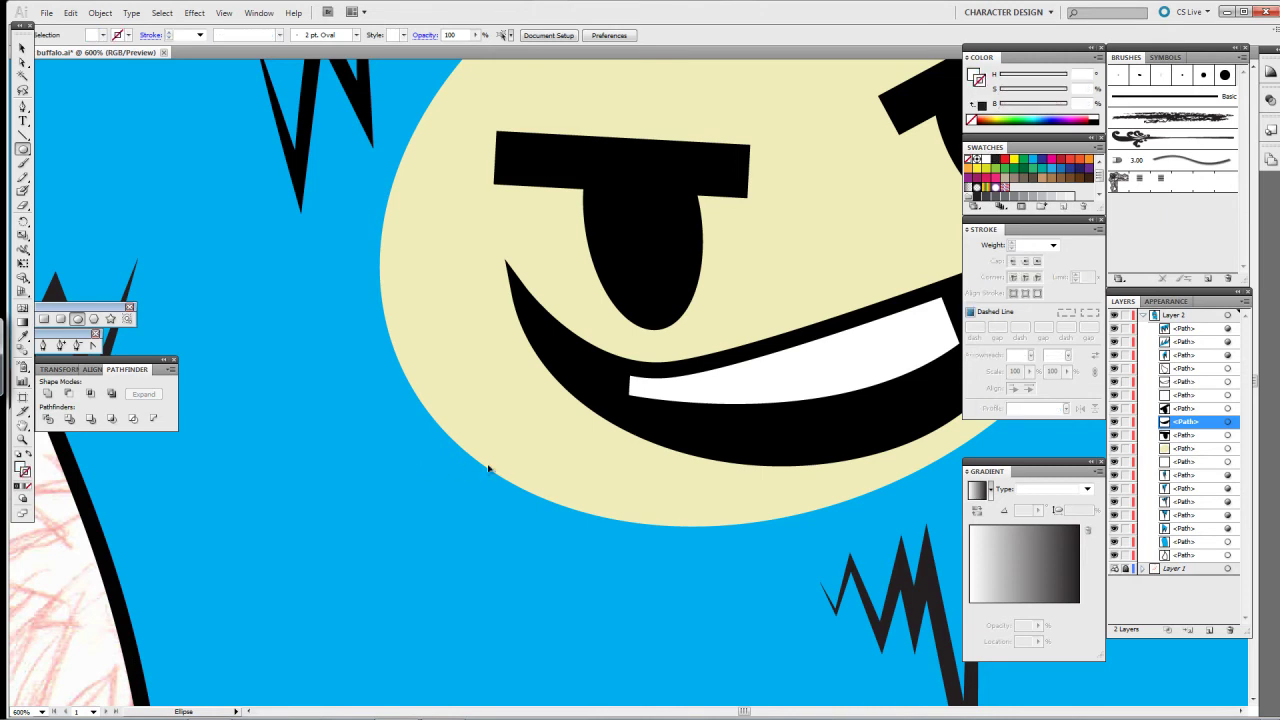
{"action": "key", "text": "slash"}
{"action": "left_click_drag", "start_coordinate": [612, 224], "coordinate": [650, 294]}
{"action": "left_click_drag", "start_coordinate": [667, 239], "coordinate": [673, 254]}
{"action": "scroll", "coordinate": [631, 549], "scroll_direction": "up", "scroll_amount": 3}
{"action": "scroll", "coordinate": [631, 549], "scroll_direction": "right", "scroll_amount": 5}
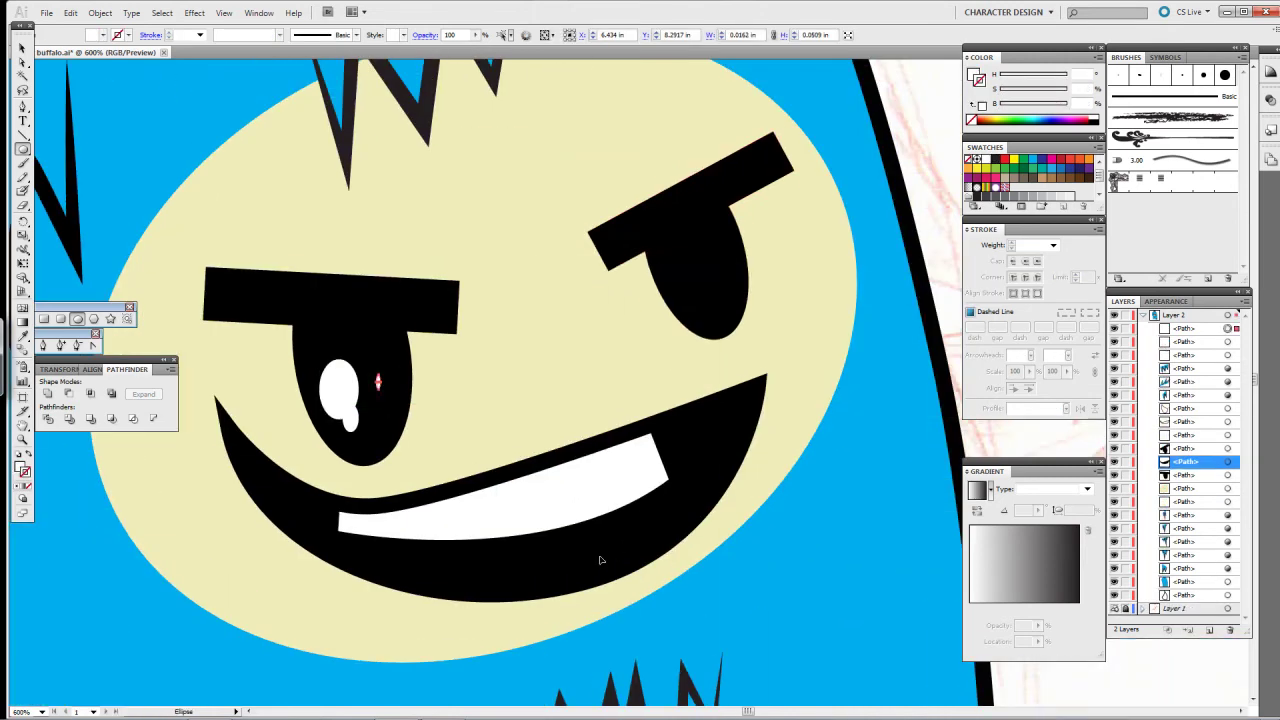
{"action": "key", "text": "v"}
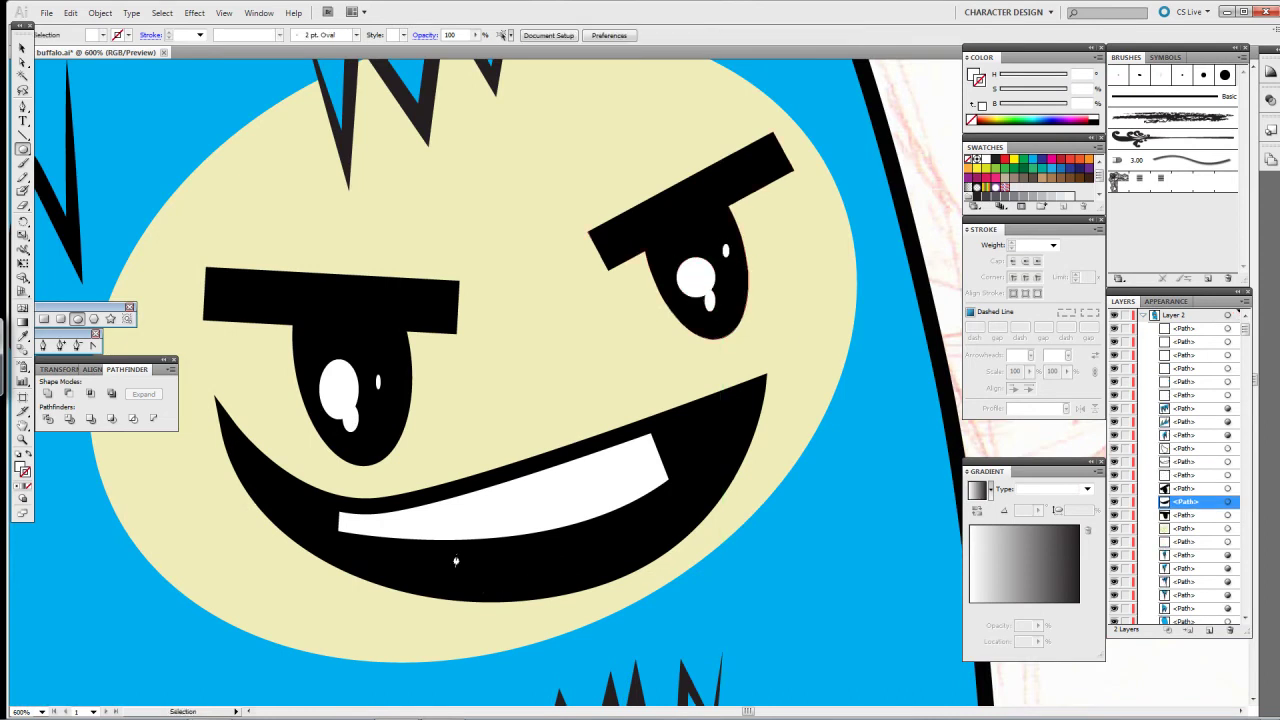
{"action": "key", "text": "ctrl+minus"}
{"action": "key", "text": "ctrl+minus"}
{"action": "key", "text": "ctrl+minus"}
{"action": "scroll", "coordinate": [272, 396], "scroll_direction": "down", "scroll_amount": 2}
{"action": "scroll", "coordinate": [272, 396], "scroll_direction": "left", "scroll_amount": 1}
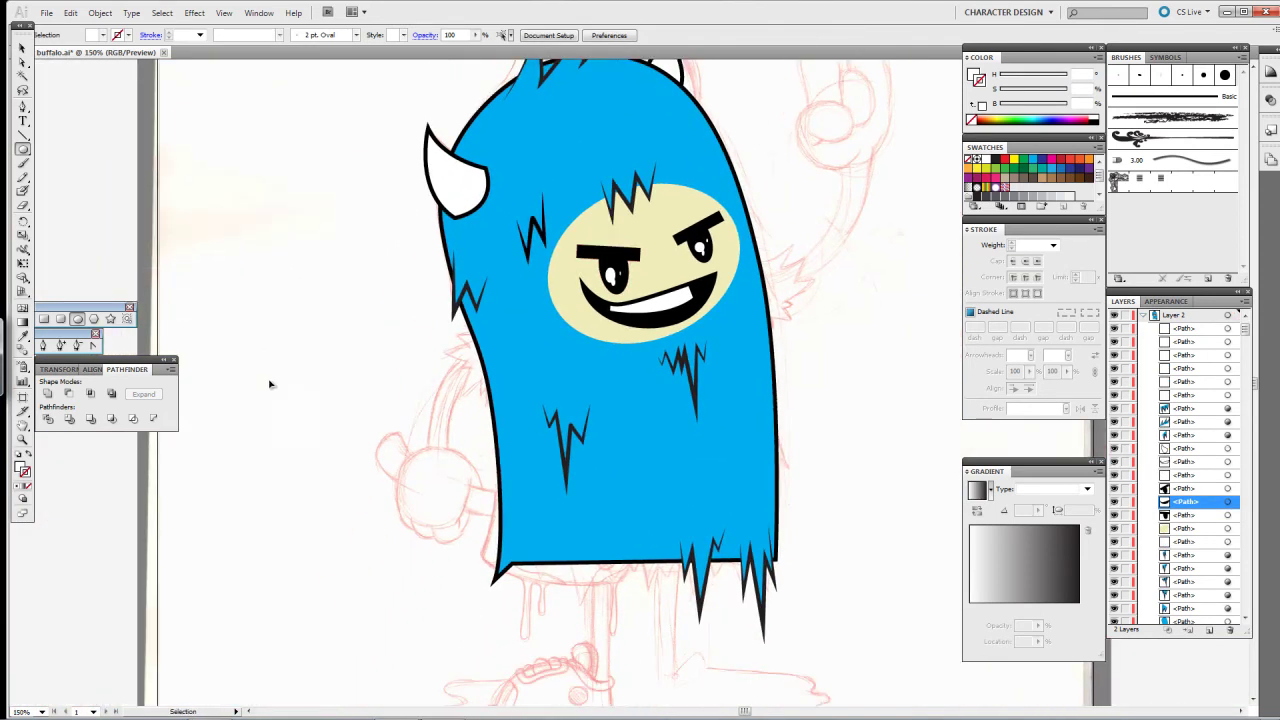
Step: Sample the fur's blue fill and set the outline colour to black
{"action": "key", "text": "ctrl+plus"}
{"action": "key", "text": "ctrl+plus"}
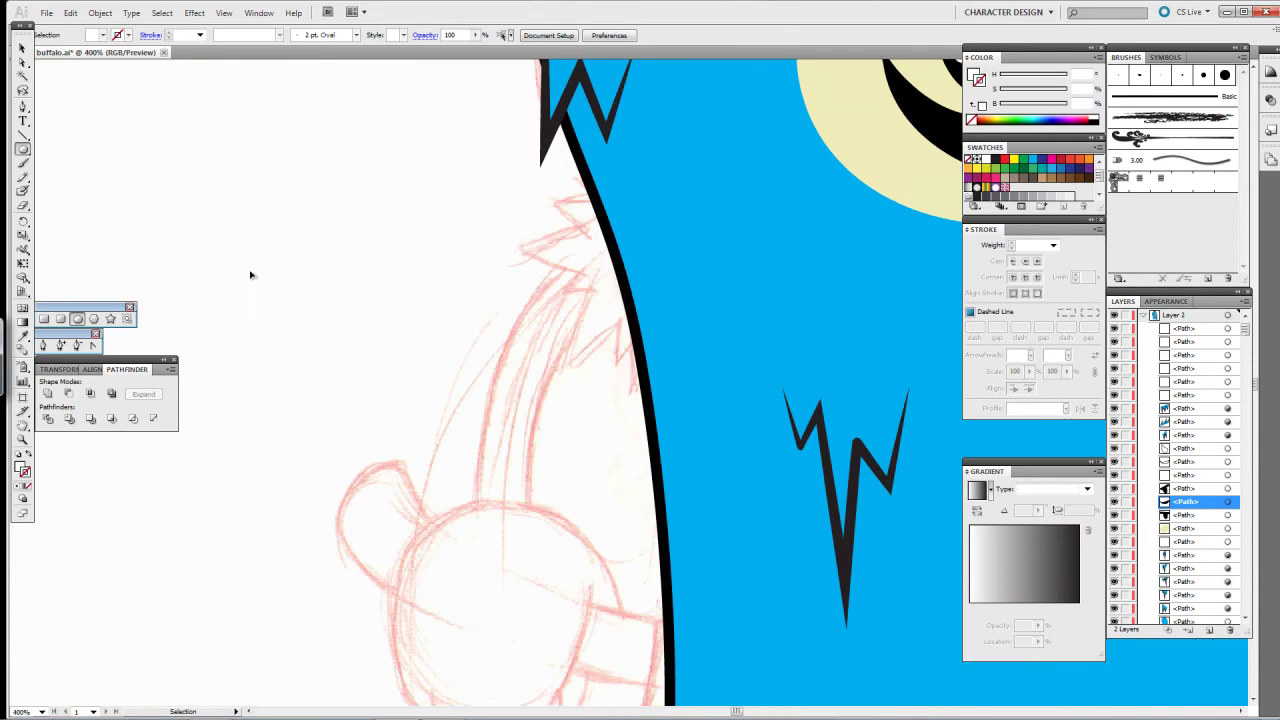
{"action": "key", "text": "ctrl+plus"}
{"action": "key", "text": "ctrl+plus"}
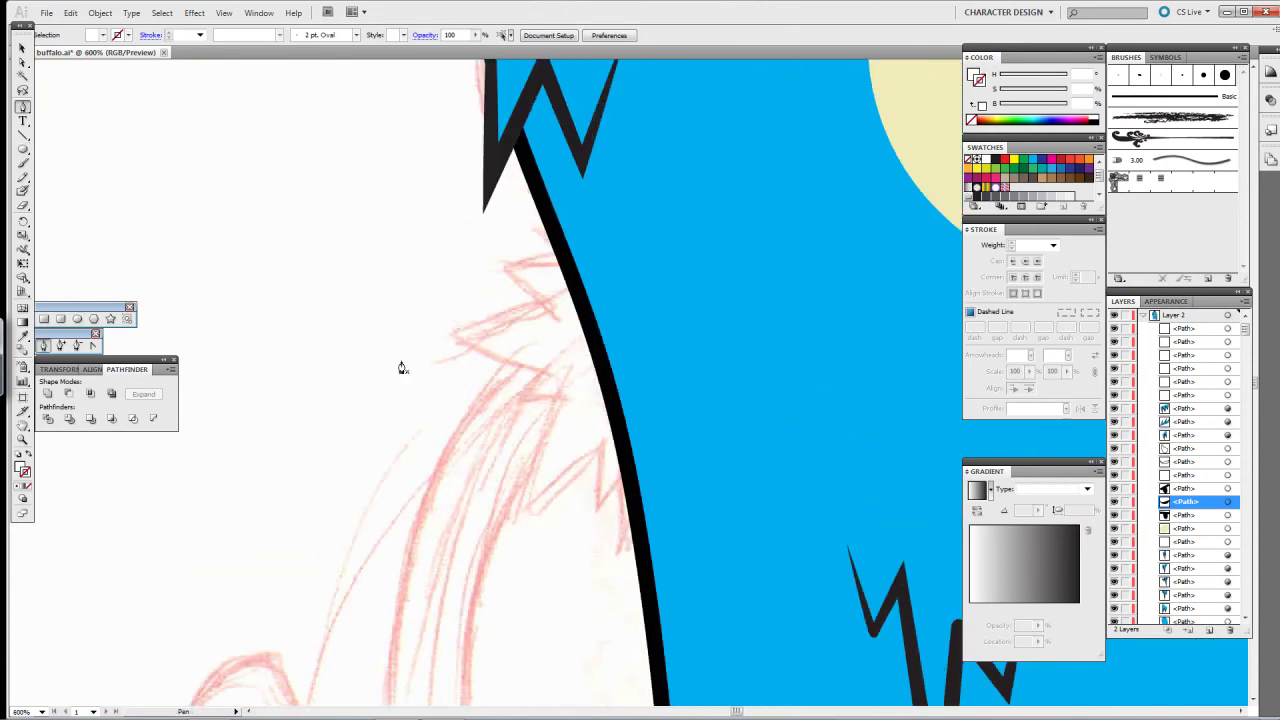
{"action": "key", "text": "i"}
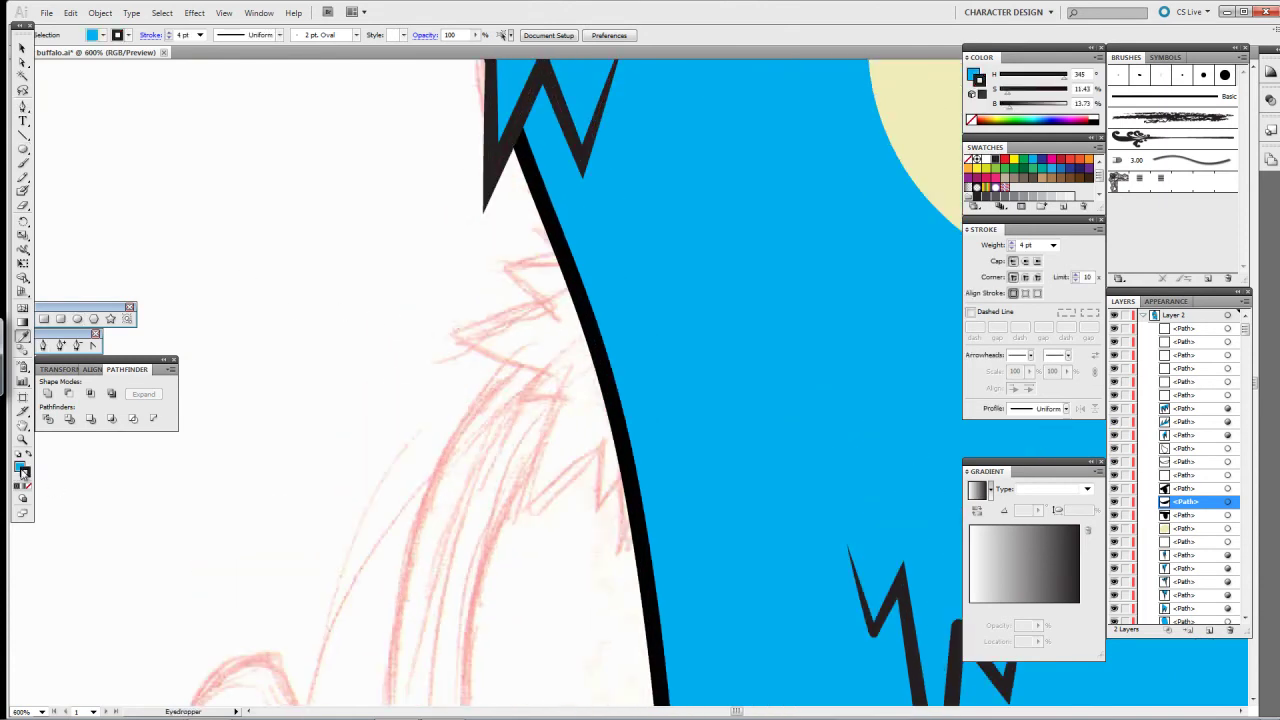
{"action": "double_click", "coordinate": [27, 474]}
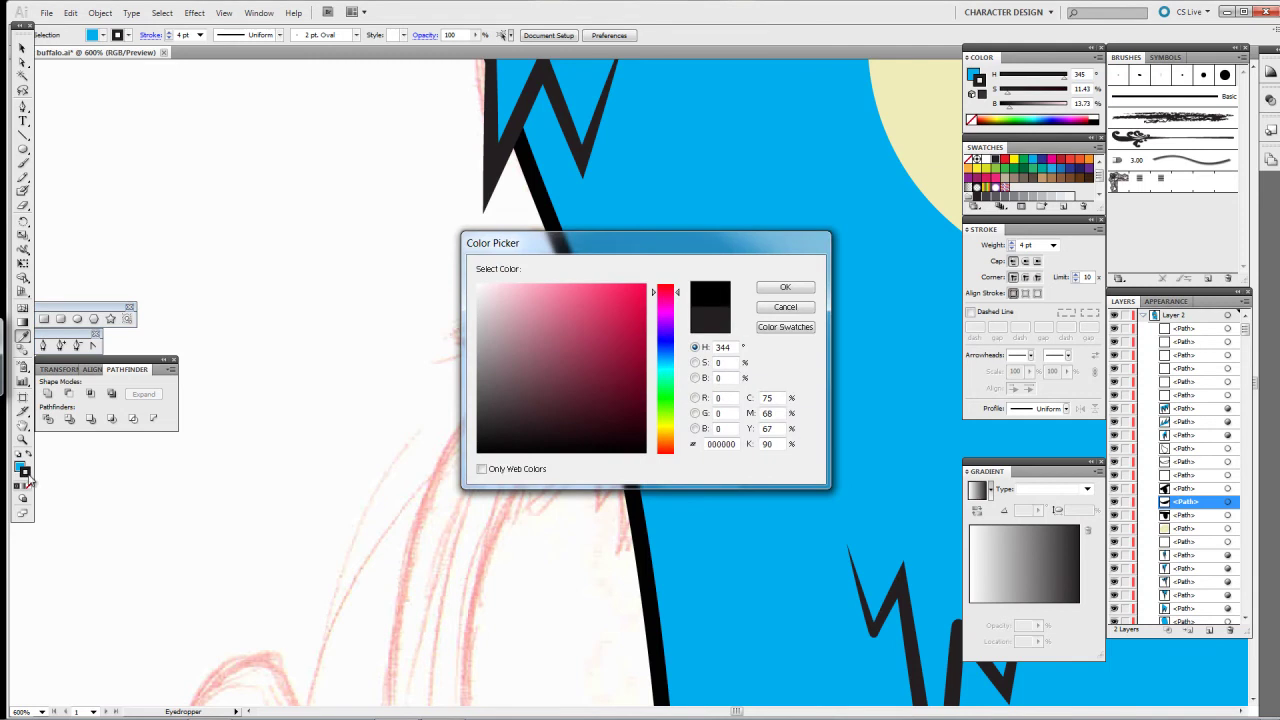
{"action": "key", "text": "Return"}
Step: Start the tuft's zigzag outline at the left body edge with its first spikes
{"action": "key", "text": "p"}
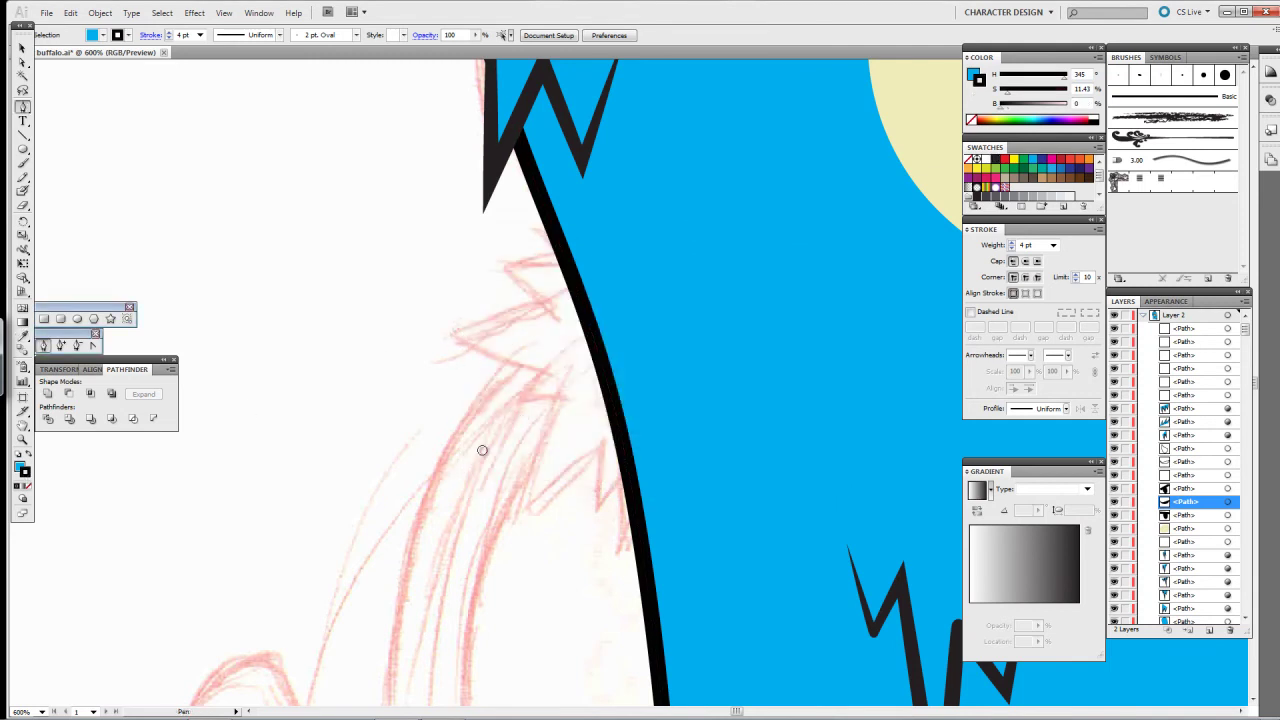
{"action": "left_click", "coordinate": [480, 207]}
{"action": "left_click", "coordinate": [651, 263]}
{"action": "left_click", "coordinate": [470, 270]}
{"action": "left_click", "coordinate": [575, 283]}
{"action": "left_click", "coordinate": [528, 306]}
{"action": "left_click", "coordinate": [421, 366]}
{"action": "left_click", "coordinate": [540, 371]}
Step: Continue the zigzag spikes to the lowest point and finish inside the body
{"action": "left_click", "coordinate": [518, 398]}
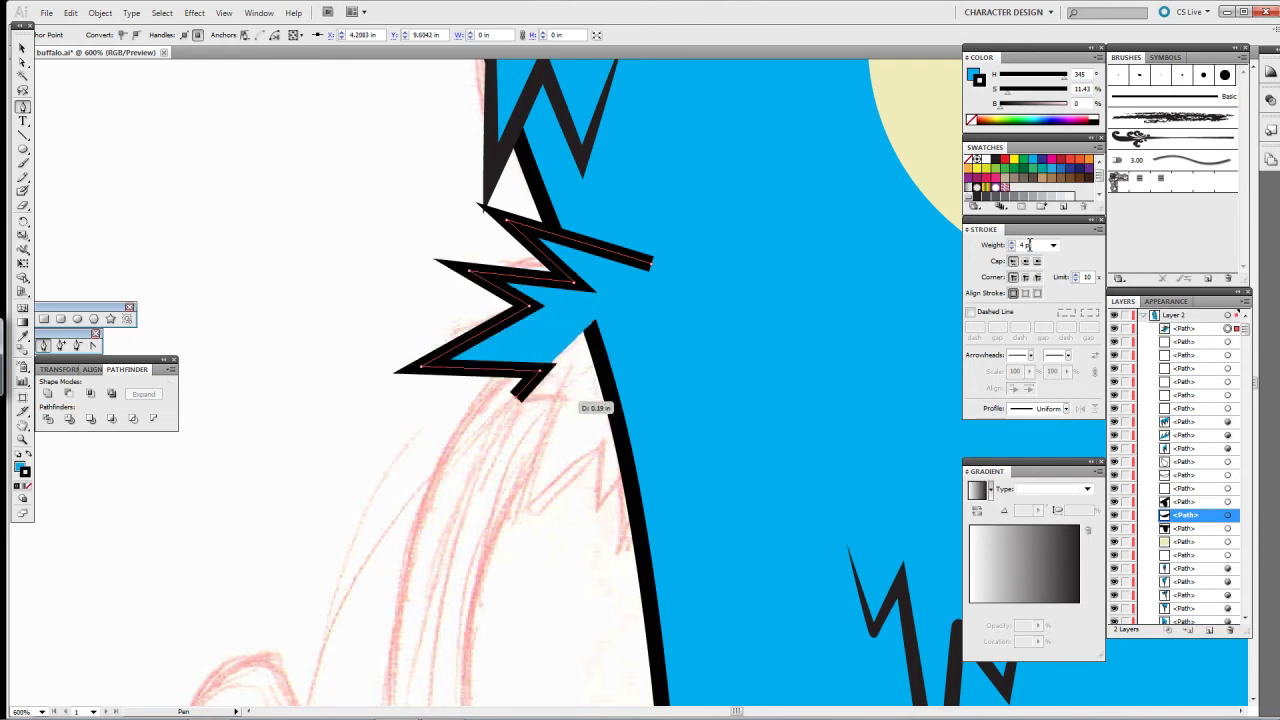
{"action": "left_click", "coordinate": [570, 398]}
{"action": "left_click", "coordinate": [499, 551]}
{"action": "left_click", "coordinate": [600, 454]}
{"action": "left_click", "coordinate": [600, 508]}
{"action": "left_click", "coordinate": [672, 437]}
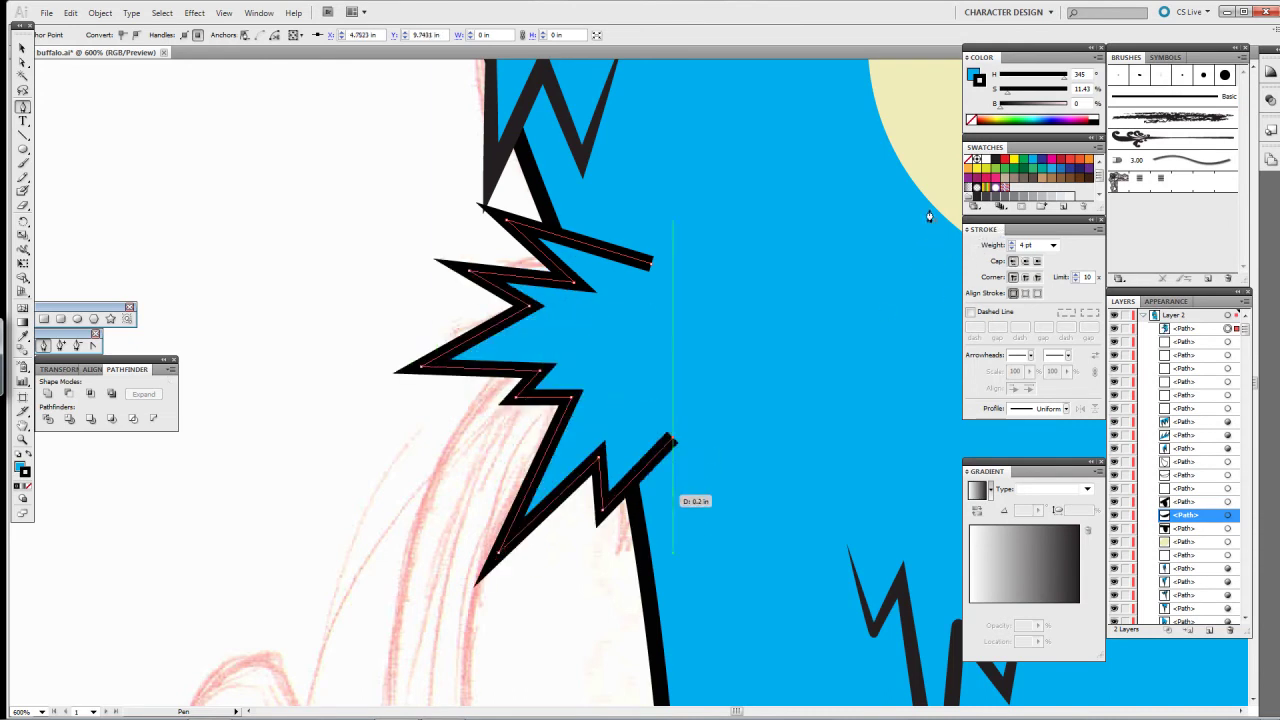
{"action": "left_click", "coordinate": [676, 511]}
{"action": "left_click", "coordinate": [760, 418]}
Step: Apply the oval width profile to the left tuft's outline, then reframe on the right side
{"action": "left_click", "coordinate": [1066, 408]}
{"action": "left_click", "coordinate": [1035, 440]}
{"action": "left_click", "coordinate": [466, 326], "text": "ctrl"}
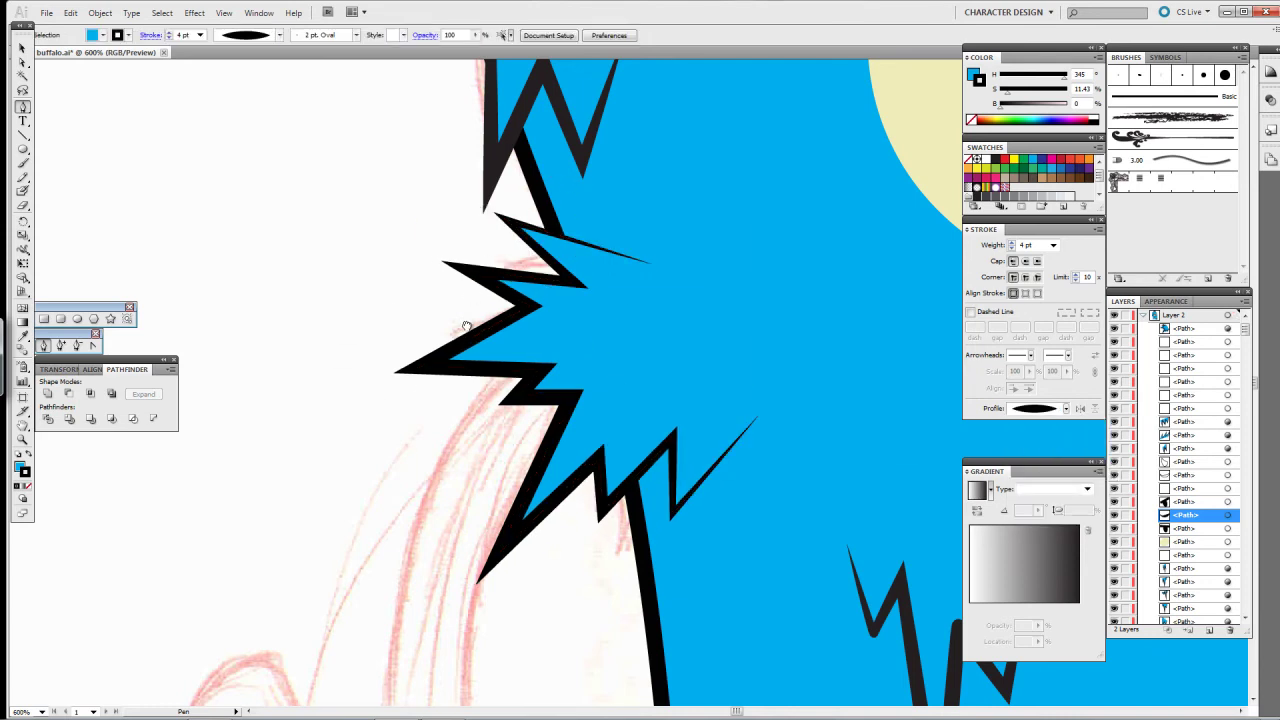
{"action": "key", "text": "ctrl+minus"}
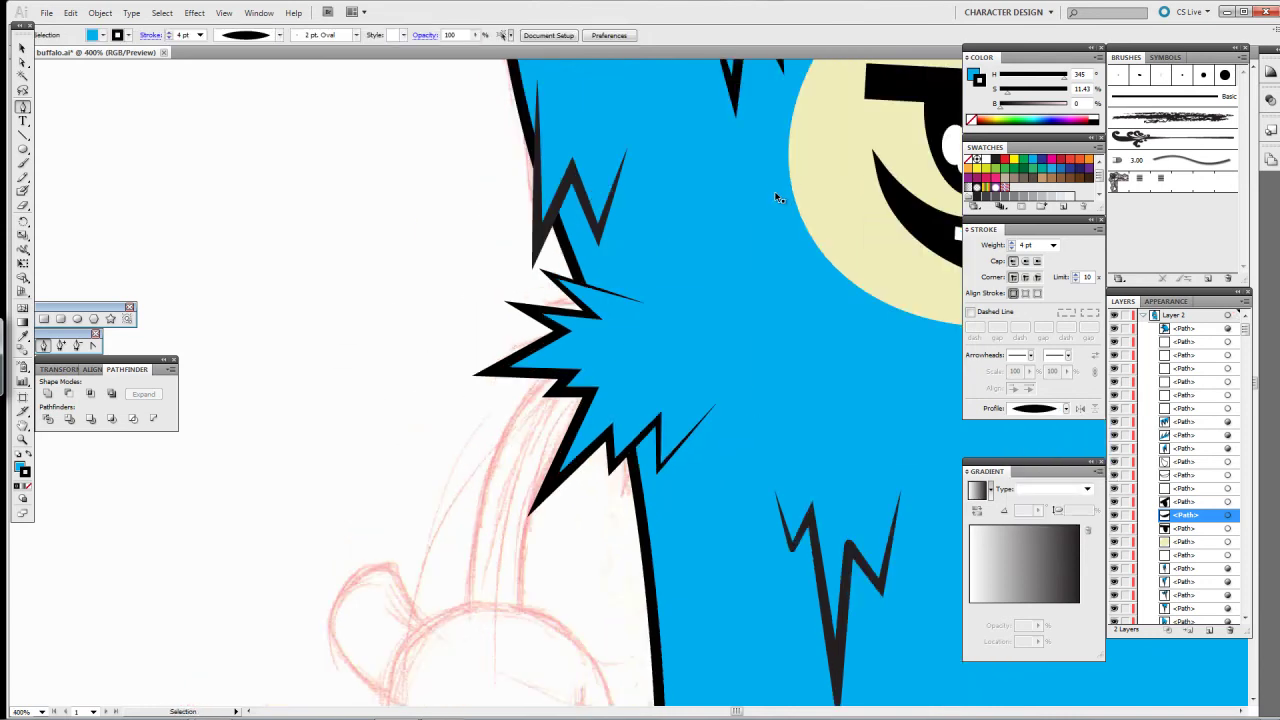
{"action": "key", "text": "ctrl+minus"}
{"action": "key", "text": "ctrl+minus"}
{"action": "key", "text": "ctrl+minus"}
{"action": "key", "text": "ctrl+minus"}
{"action": "key", "text": "ctrl+plus"}
{"action": "key", "text": "ctrl+plus"}
{"action": "key", "text": "ctrl+plus"}
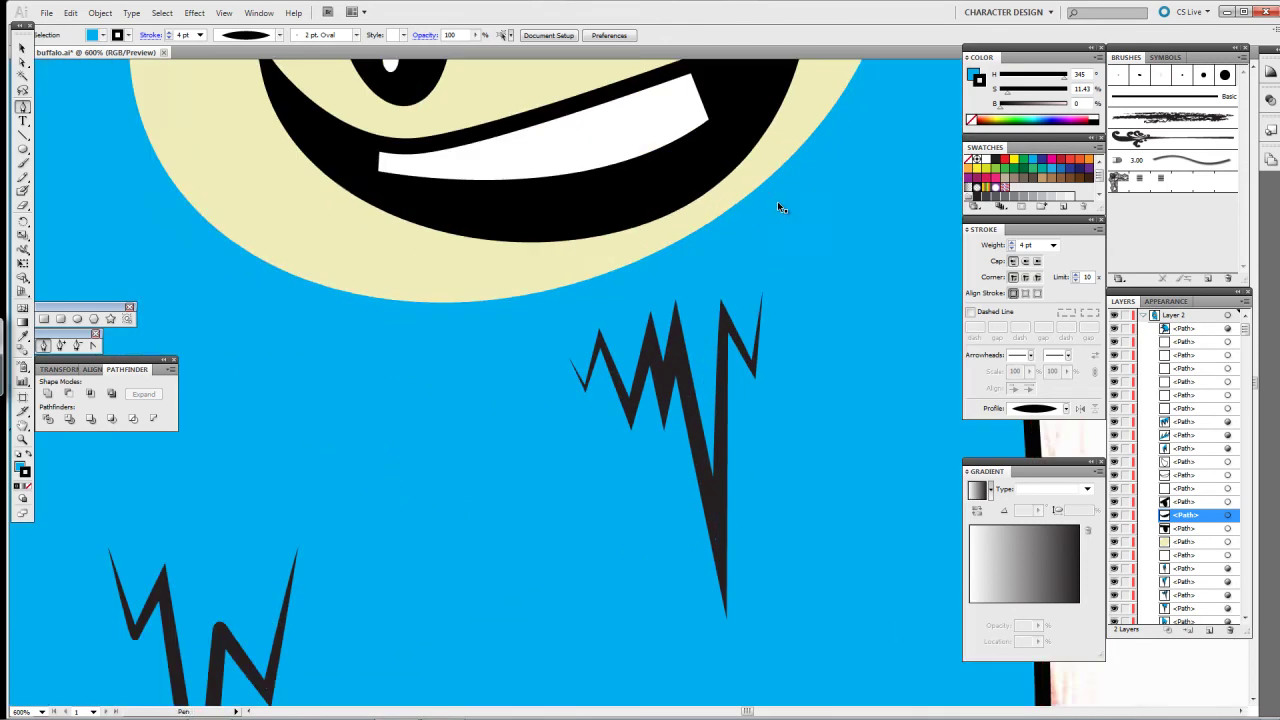
Step: Draw the right tuft's first three curved spikes out from the body edge
{"action": "left_click", "coordinate": [488, 300]}
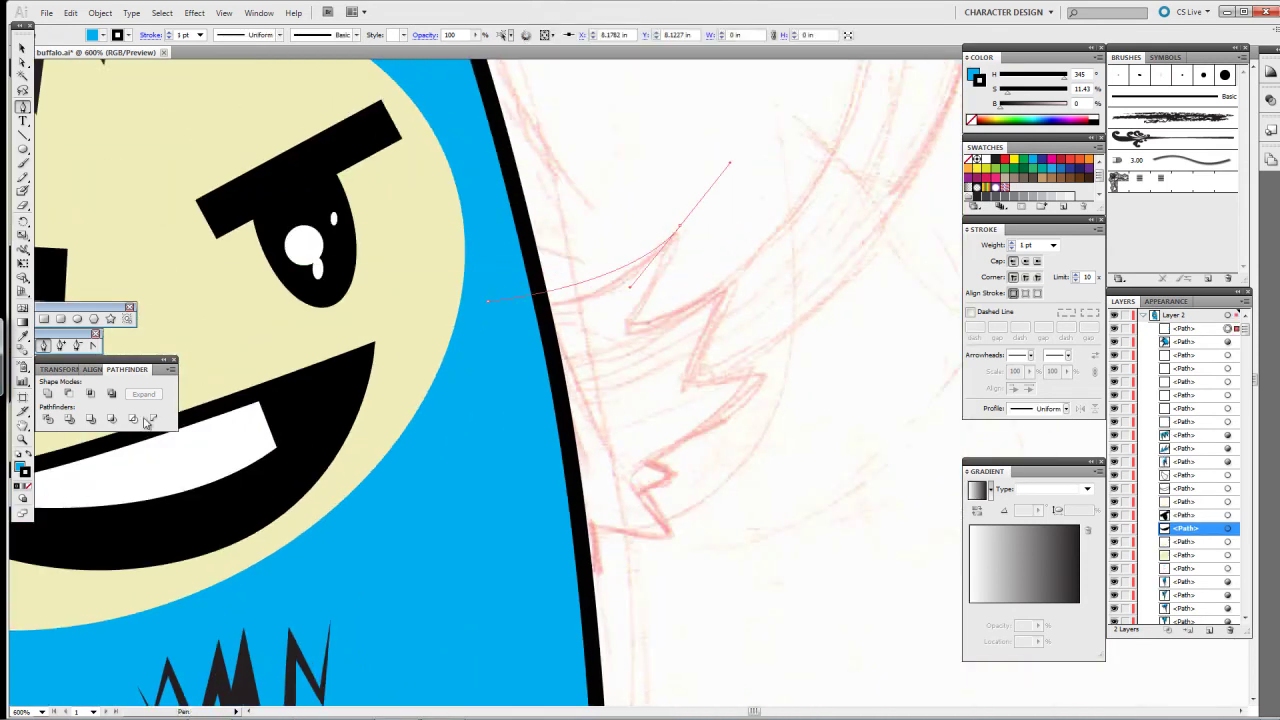
{"action": "left_click_drag", "start_coordinate": [680, 228], "coordinate": [751, 135]}
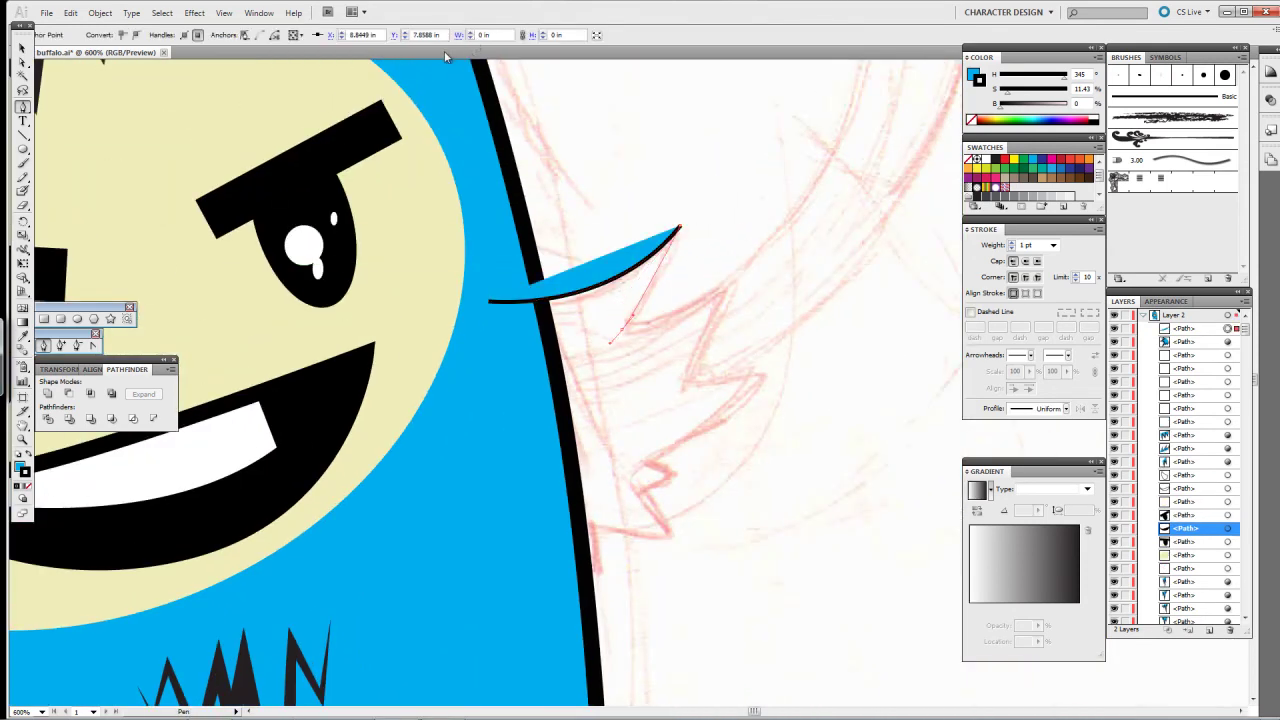
{"action": "left_click", "coordinate": [622, 327]}
{"action": "left_click", "coordinate": [737, 272]}
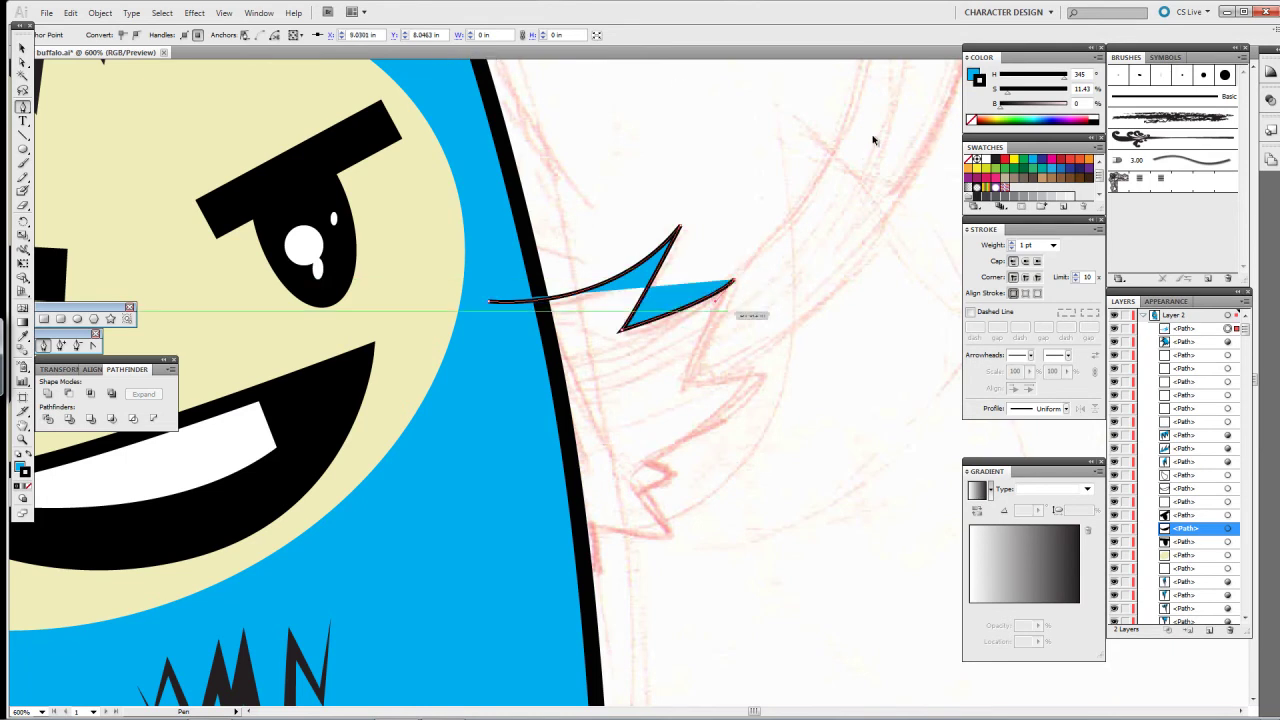
{"action": "left_click", "coordinate": [683, 383]}
{"action": "left_click", "coordinate": [766, 372]}
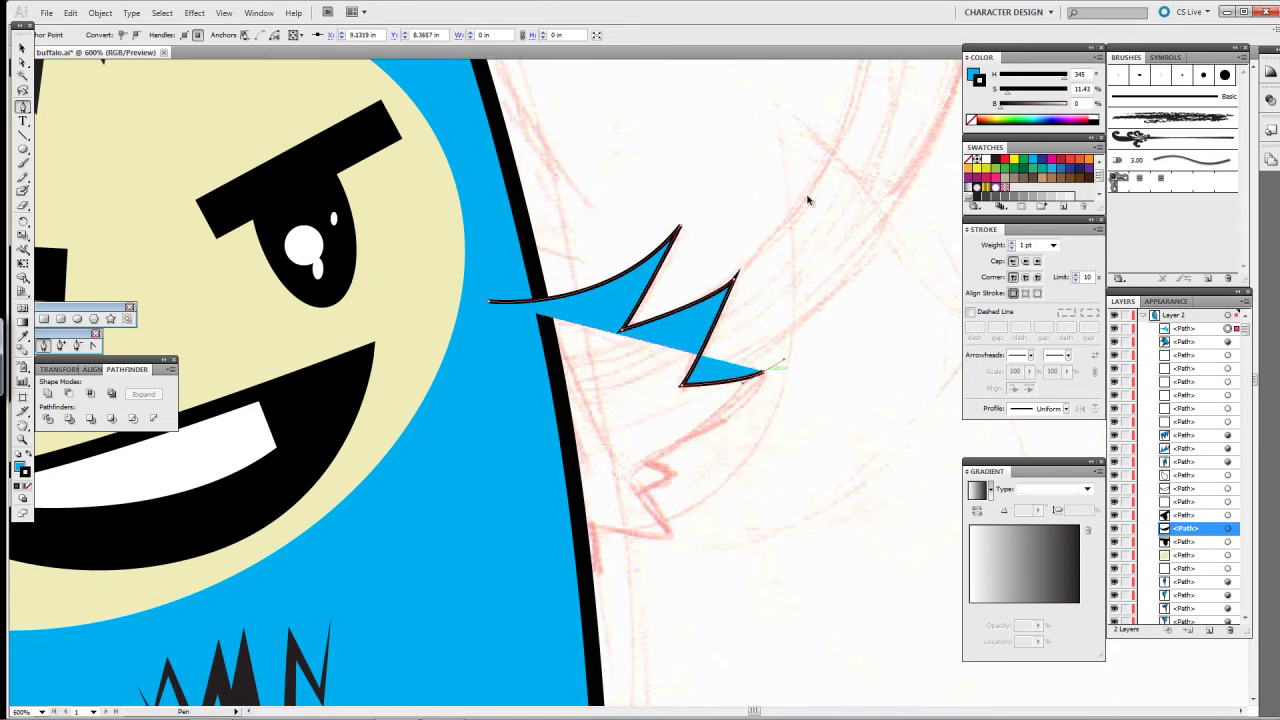
{"action": "left_click_drag", "start_coordinate": [640, 460], "coordinate": [570, 488]}
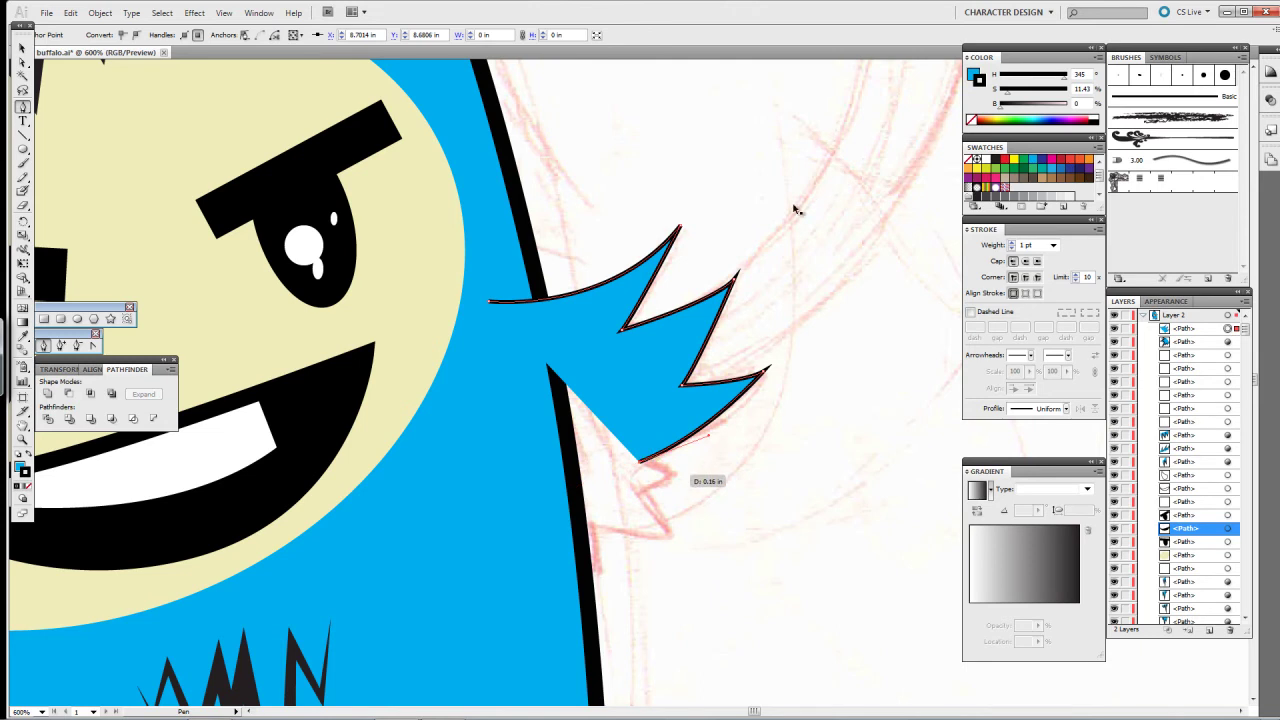
Step: Finish the lower zigzag spikes back into the body and set a 4 pt outline
{"action": "left_click", "coordinate": [682, 475]}
{"action": "left_click", "coordinate": [638, 490]}
{"action": "left_click", "coordinate": [669, 541]}
{"action": "left_click", "coordinate": [559, 520]}
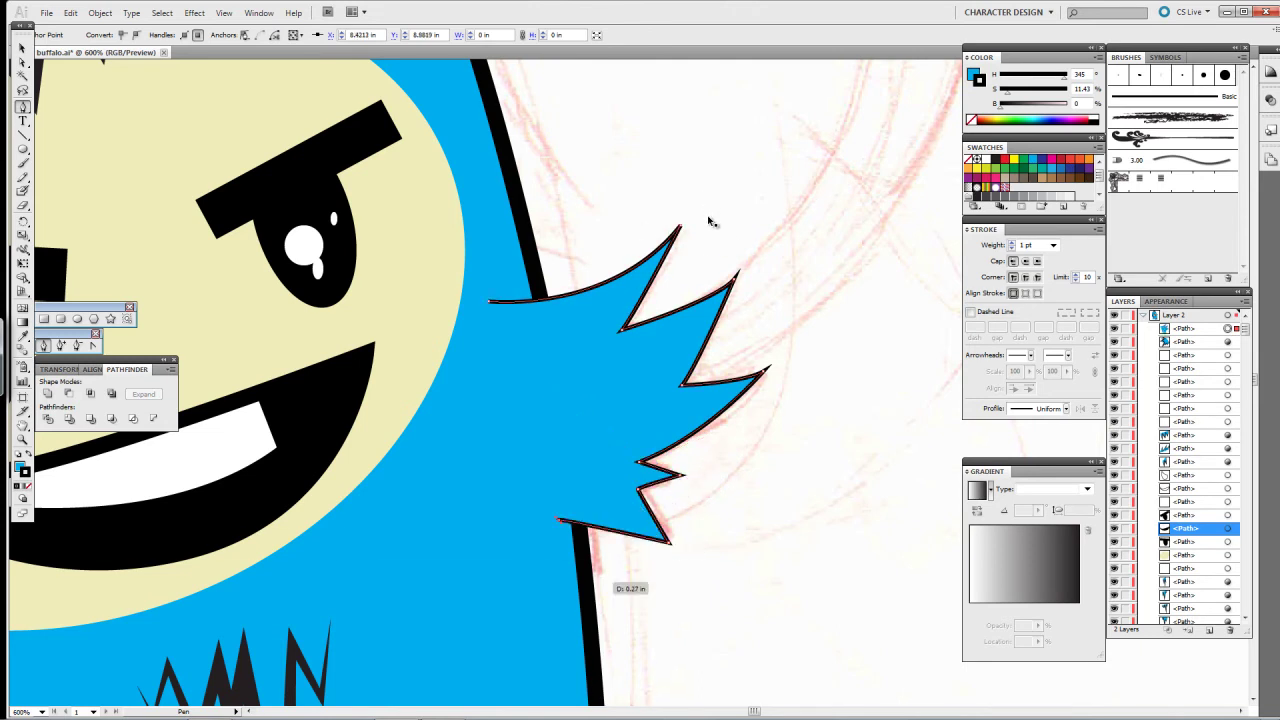
{"action": "left_click", "coordinate": [612, 585]}
{"action": "left_click", "coordinate": [500, 597]}
{"action": "type", "text": "4"}
{"action": "key", "text": "Return"}
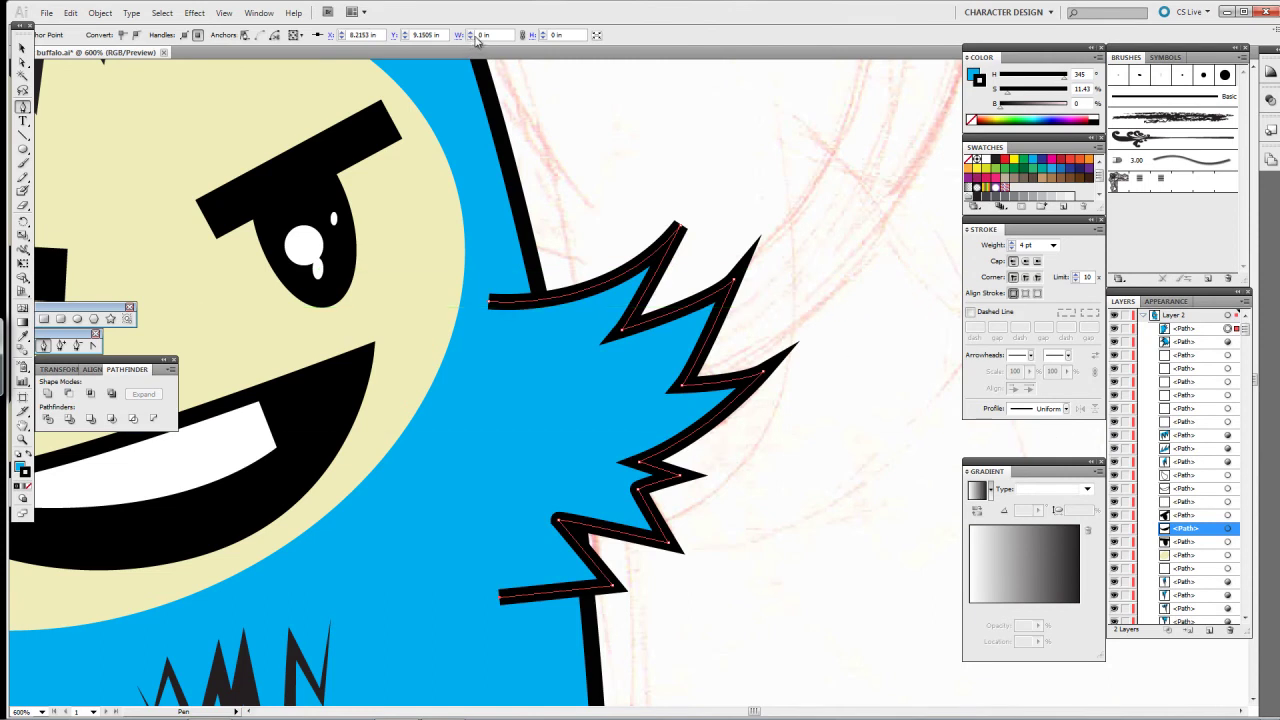
Step: Try adjusting the top spike tip's anchor, then revert it to straight segments
{"action": "key", "text": "a"}
{"action": "key", "text": "ctrl+plus"}
{"action": "key", "text": "ctrl+plus"}
{"action": "key", "text": "ctrl+plus"}
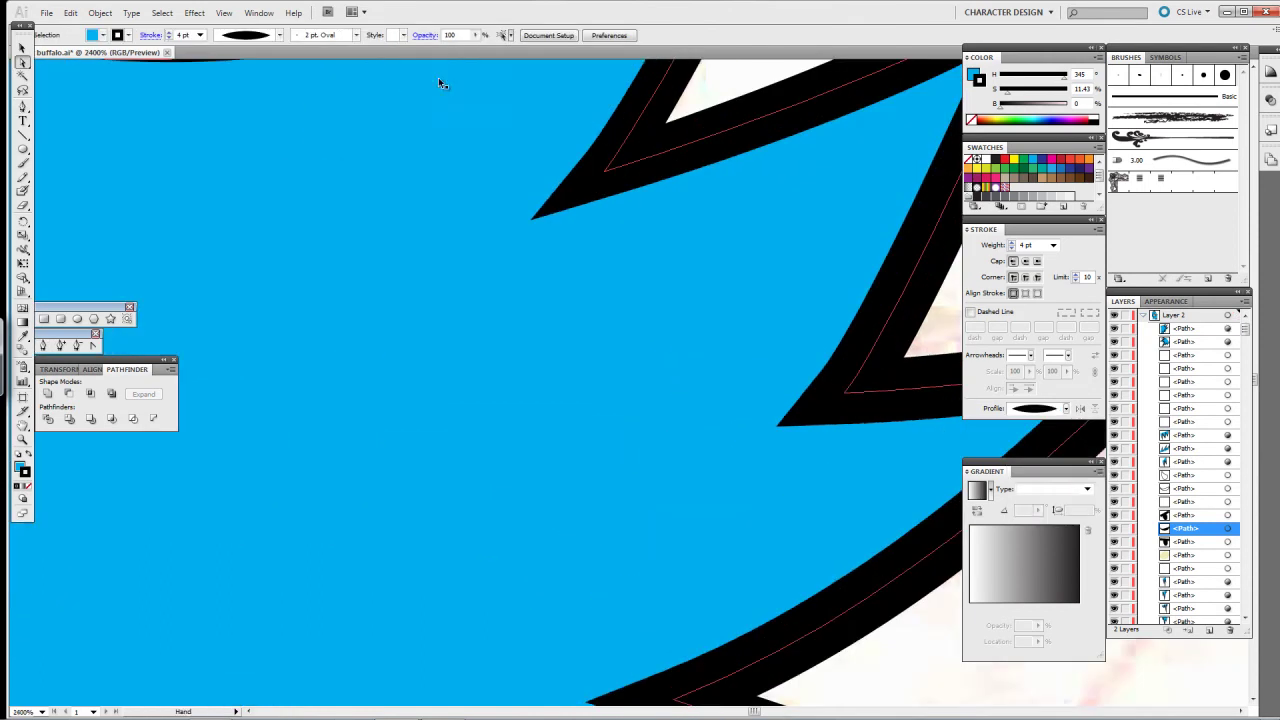
{"action": "left_click_drag", "start_coordinate": [438, 54], "coordinate": [326, 477]}
{"action": "left_click", "coordinate": [244, 563]}
{"action": "key", "text": "ctrl+z"}
{"action": "key", "text": "ctrl+z"}
{"action": "key", "text": "ctrl+z"}
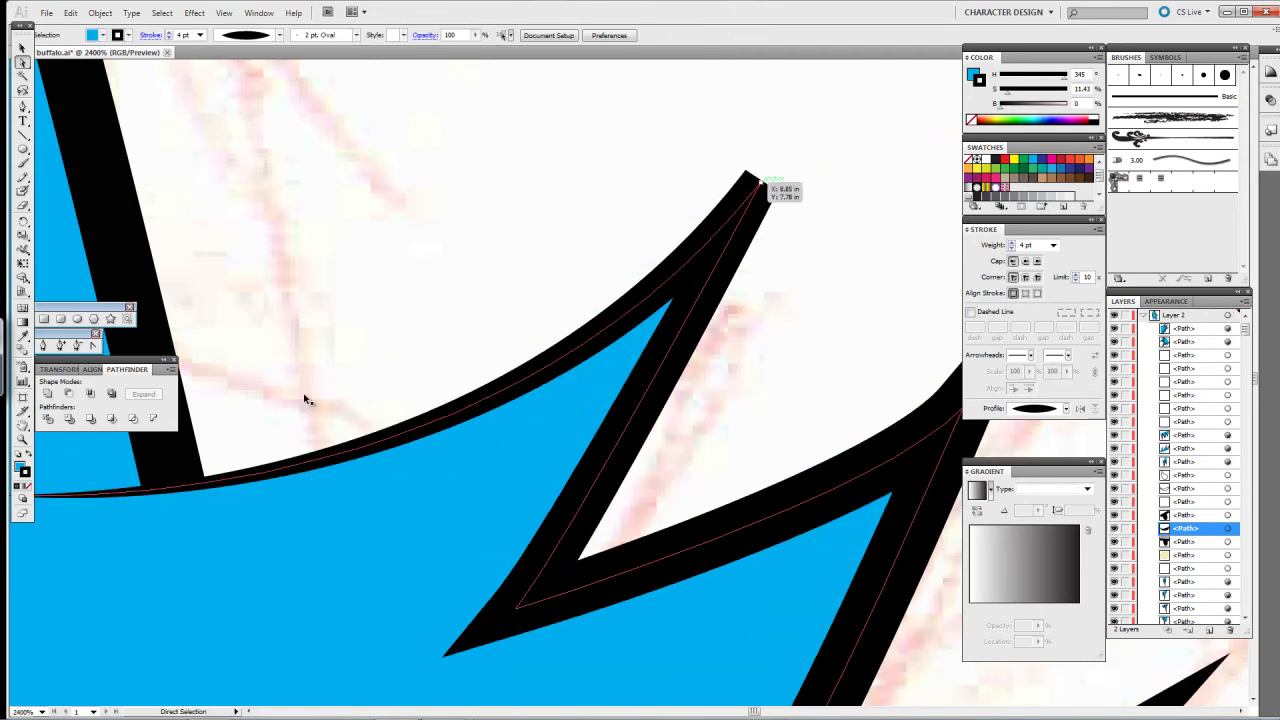
{"action": "left_click", "coordinate": [301, 516]}
{"action": "key", "text": "ctrl+z"}
{"action": "key", "text": "ctrl+z"}
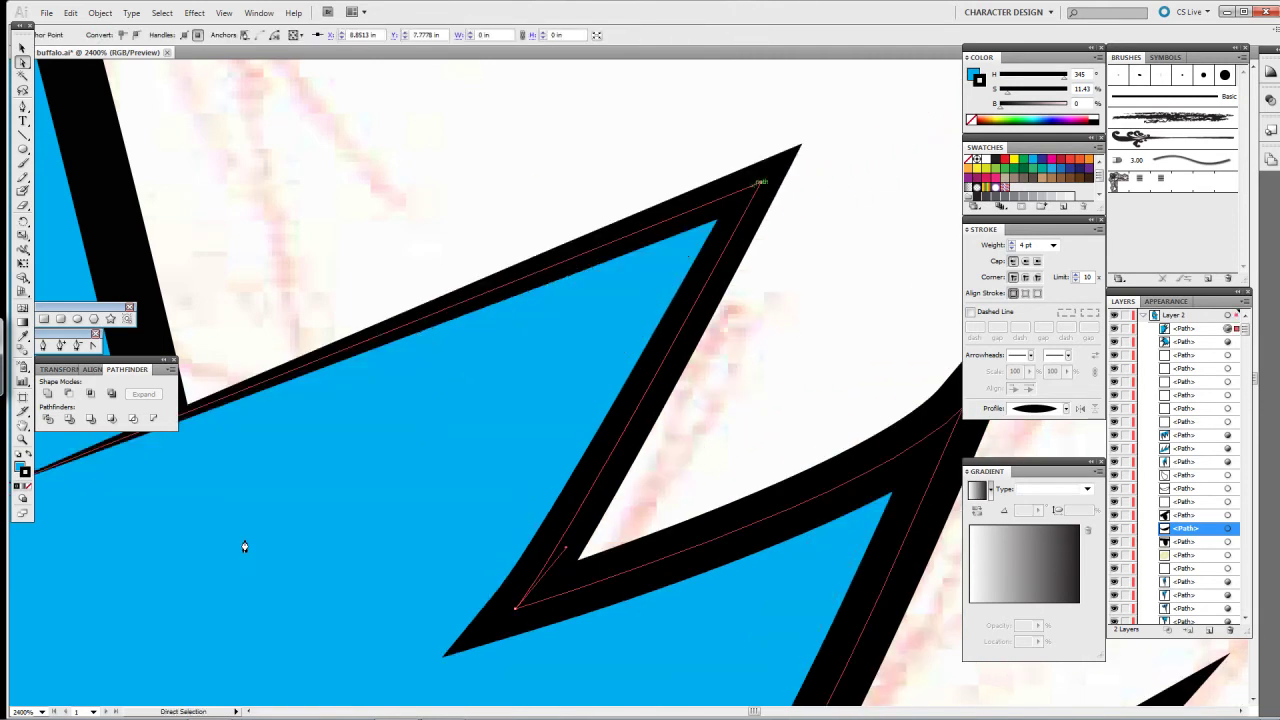
{"action": "key", "text": "ctrl+z"}
{"action": "key", "text": "ctrl+z"}
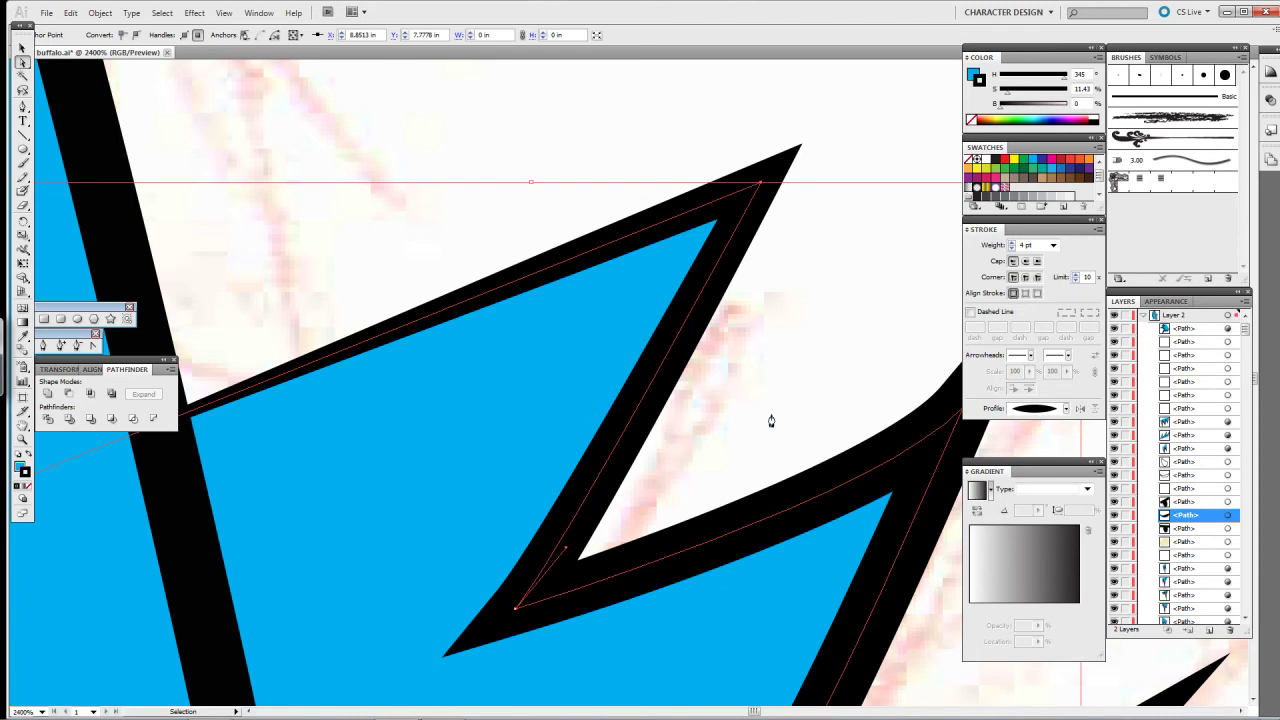
{"action": "left_click", "coordinate": [784, 435]}
Step: At the hand sketch, sample its pale colour as fill and set a black outline
{"action": "scroll", "coordinate": [785, 440], "scroll_direction": "down", "scroll_amount": 7}
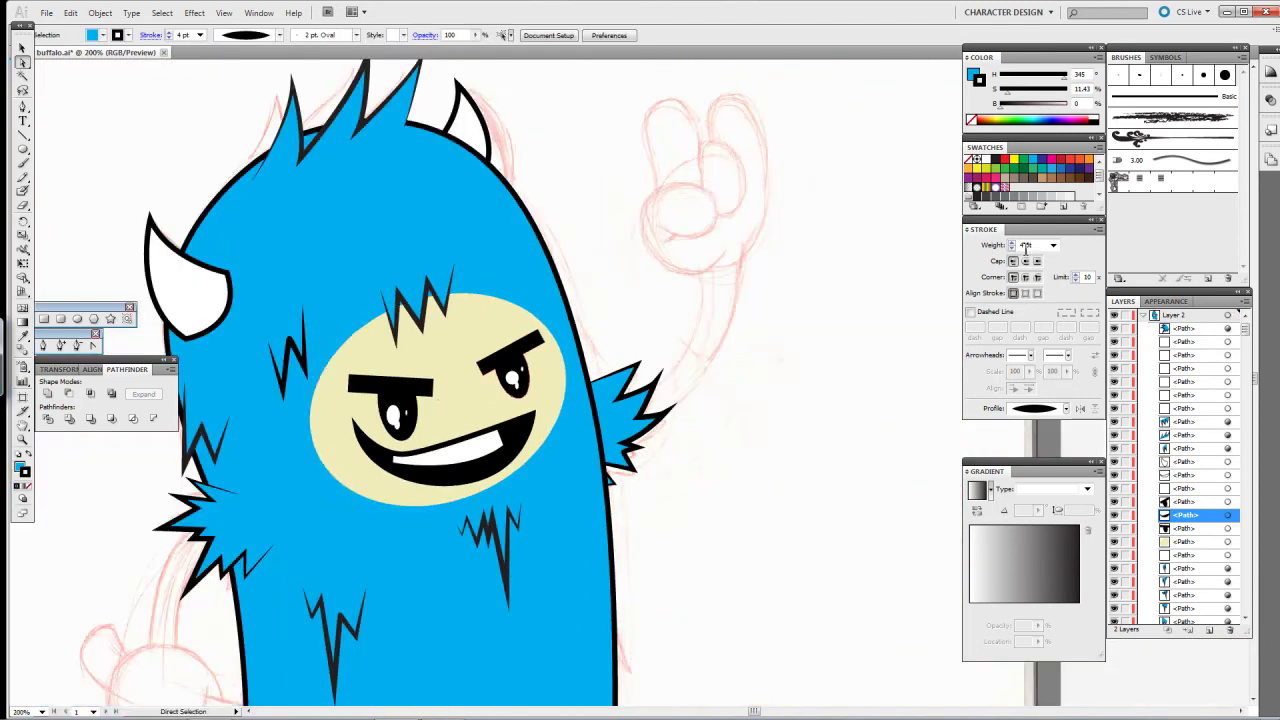
{"action": "scroll", "coordinate": [785, 440], "scroll_direction": "down", "scroll_amount": 3}
{"action": "scroll", "coordinate": [785, 440], "scroll_direction": "left", "scroll_amount": 3}
{"action": "scroll", "coordinate": [780, 437], "scroll_direction": "up", "scroll_amount": 2}
{"action": "scroll", "coordinate": [771, 423], "scroll_direction": "left", "scroll_amount": 2}
{"action": "scroll", "coordinate": [746, 337], "scroll_direction": "left", "scroll_amount": 2}
{"action": "key", "text": "i"}
{"action": "scroll", "coordinate": [633, 317], "scroll_direction": "right", "scroll_amount": 4}
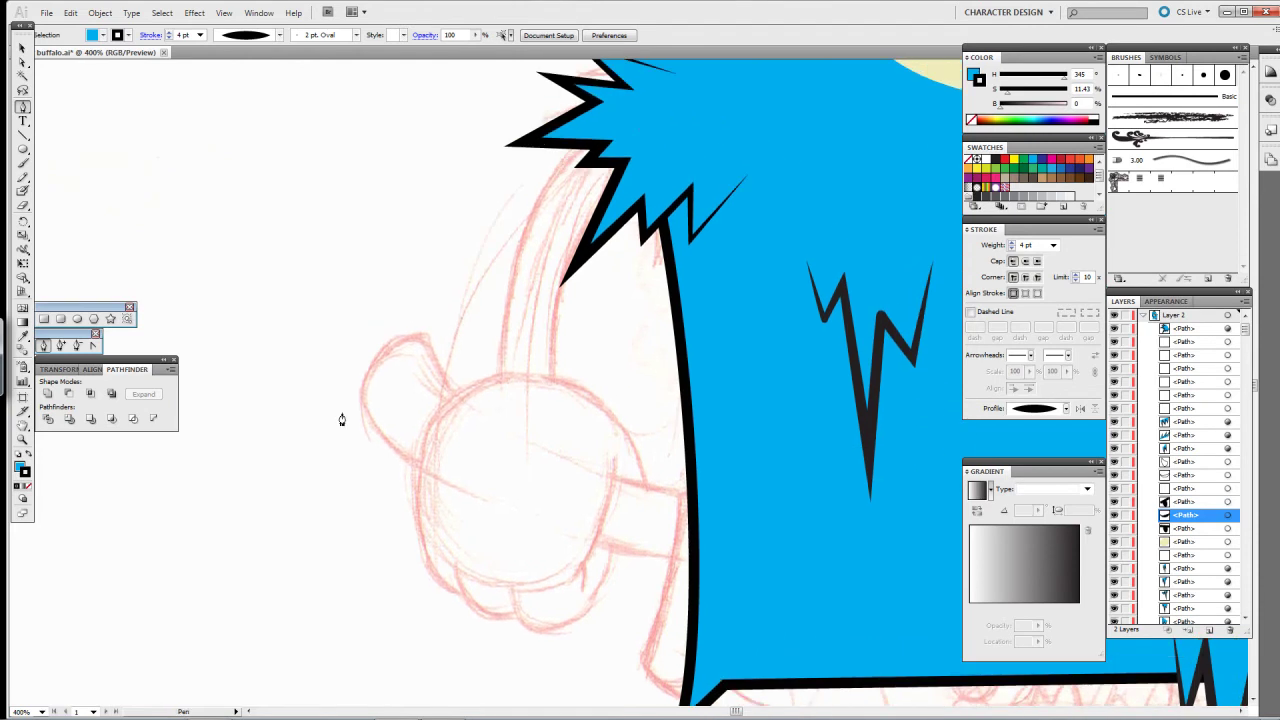
{"action": "left_click", "coordinate": [322, 468]}
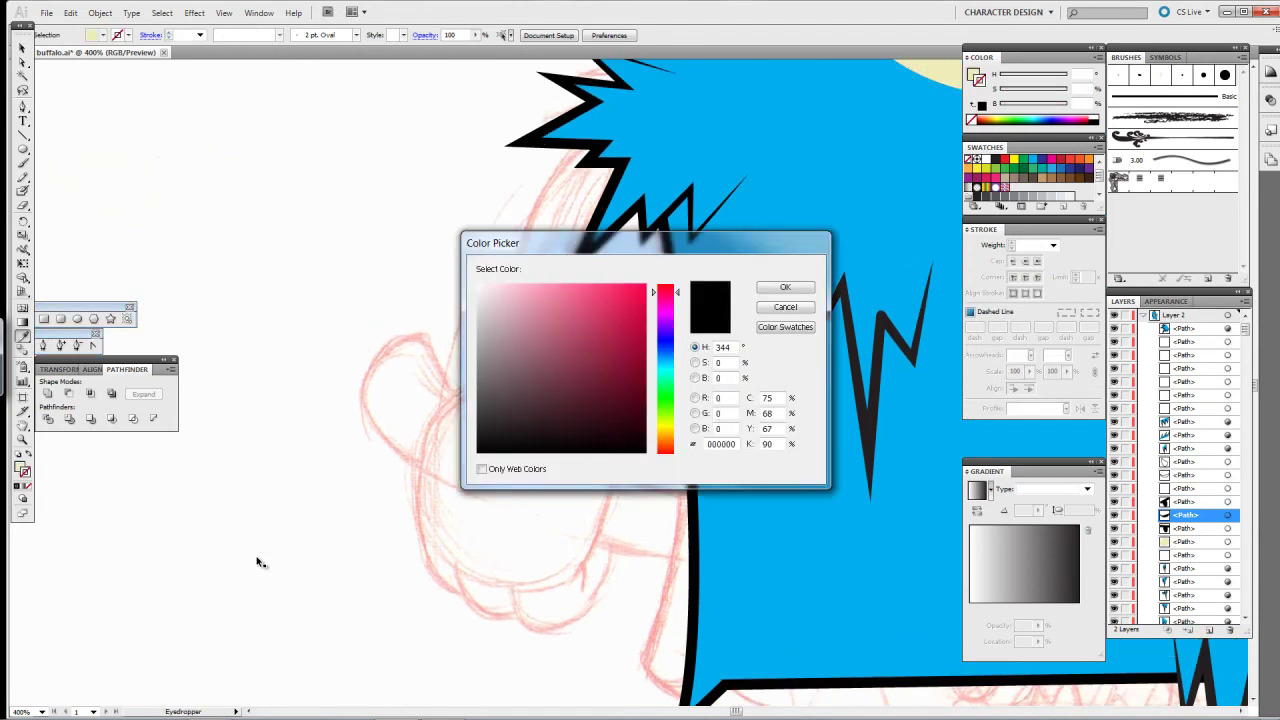
{"action": "key", "text": "Return"}
{"action": "key", "text": "ctrl+plus"}
{"action": "scroll", "coordinate": [260, 560], "scroll_direction": "up", "scroll_amount": 2}
{"action": "key", "text": "p"}
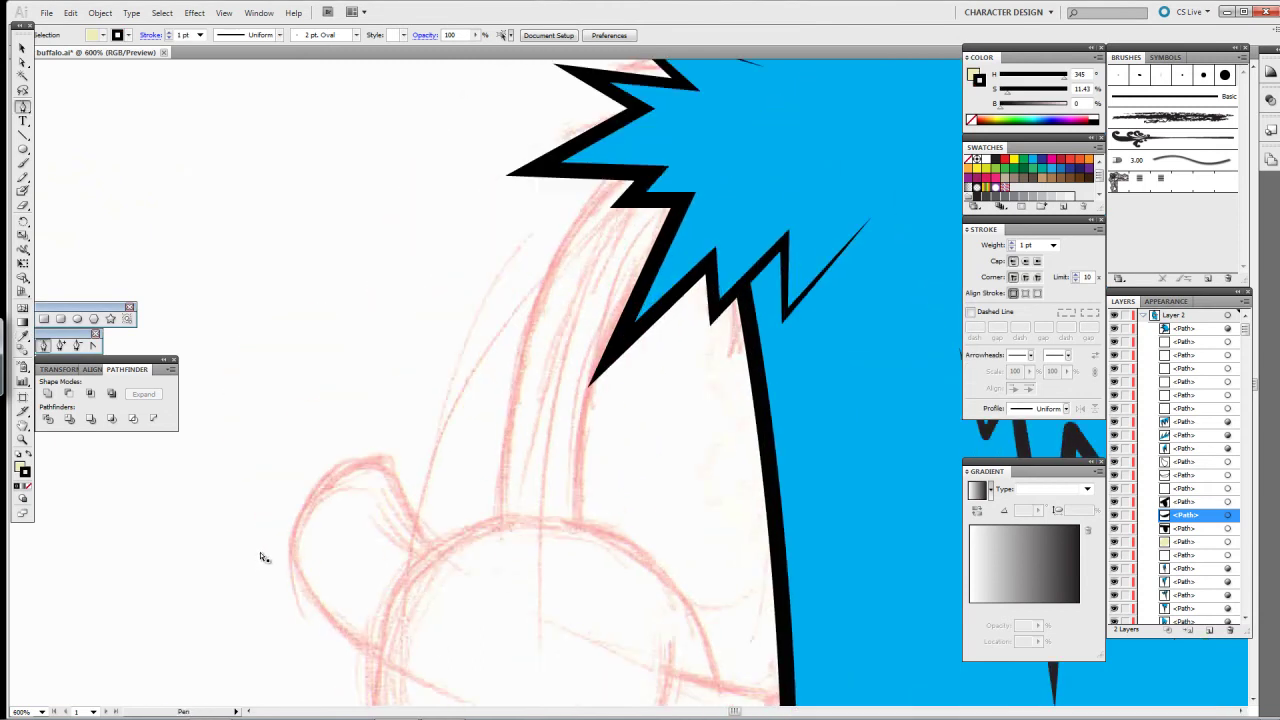
{"action": "left_click", "coordinate": [677, 157]}
{"action": "left_click_drag", "start_coordinate": [481, 463], "coordinate": [507, 672]}
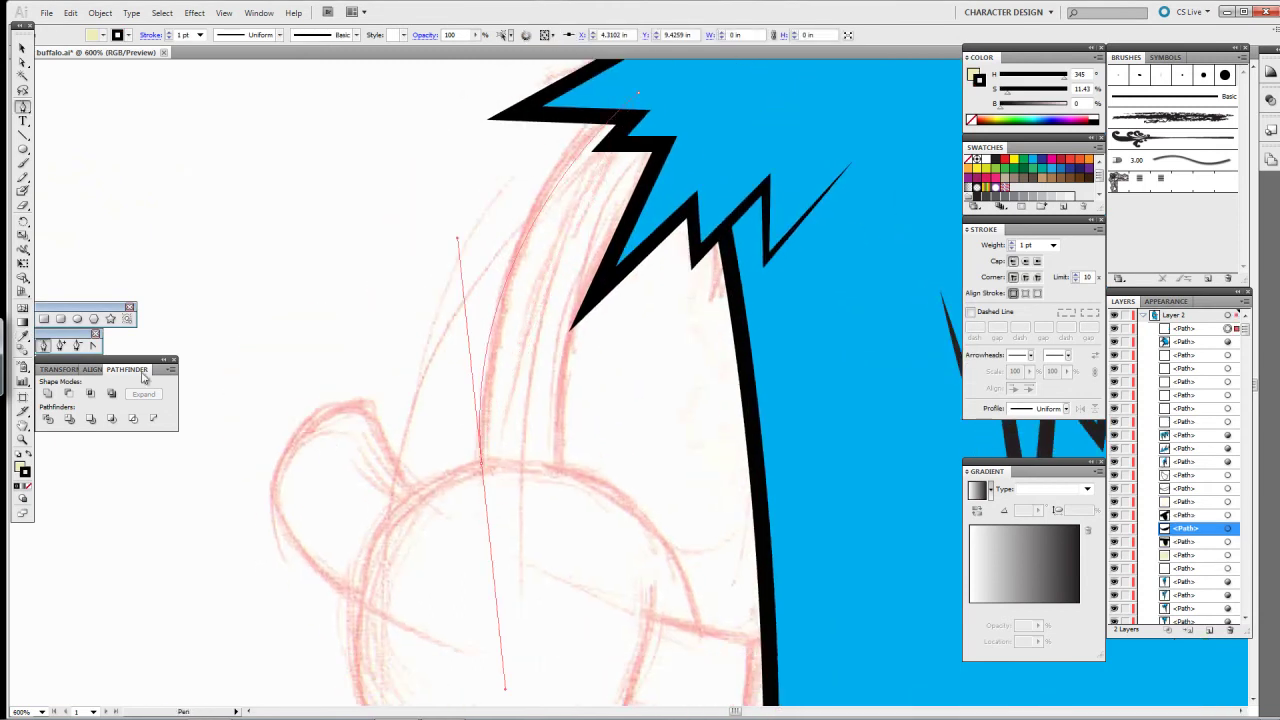
{"action": "left_click_drag", "start_coordinate": [450, 400], "coordinate": [418, 465]}
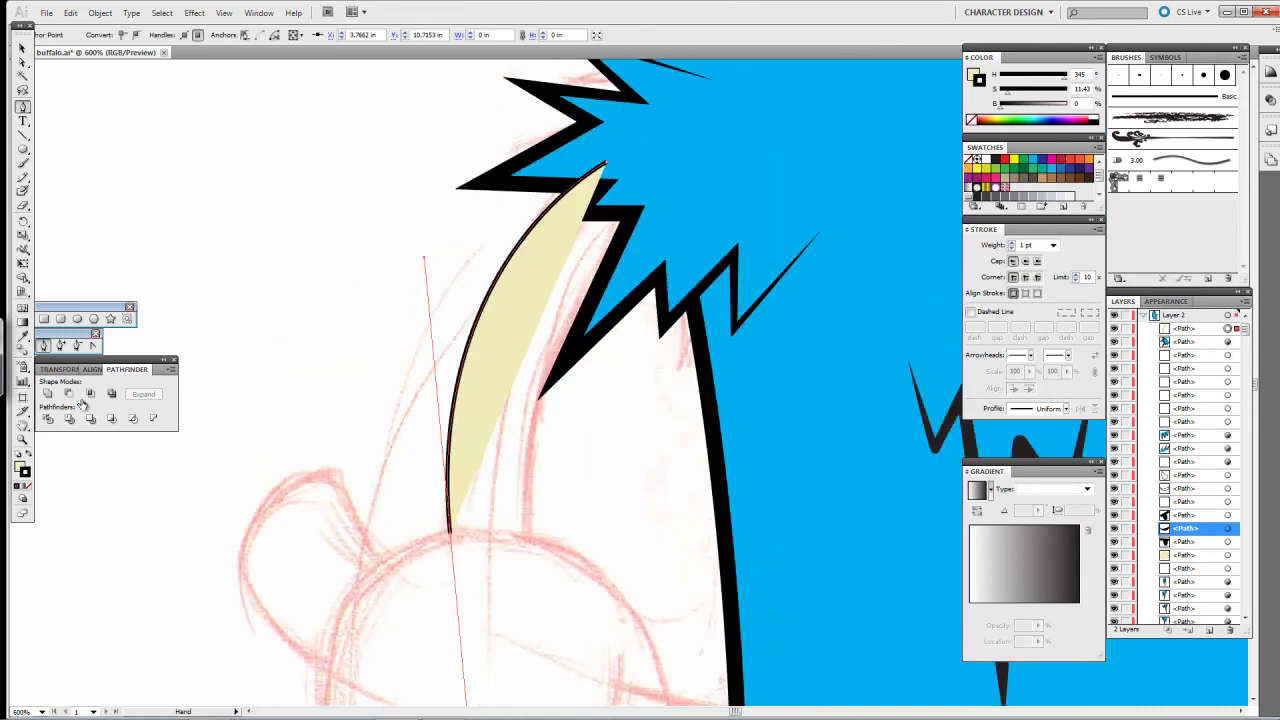
{"action": "key", "text": "ctrl+shift+bracketleft"}
{"action": "key", "text": "ctrl+minus"}
{"action": "key", "text": "ctrl+minus"}
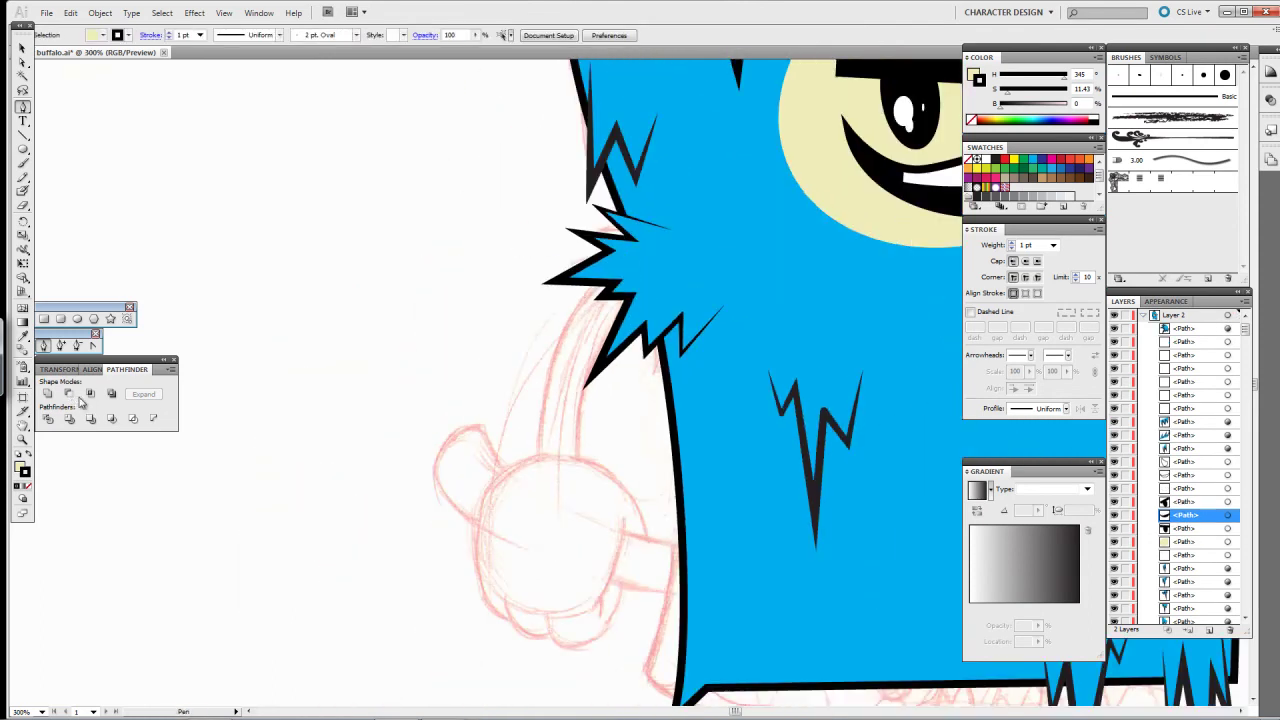
{"action": "left_click_drag", "start_coordinate": [540, 468], "coordinate": [553, 605]}
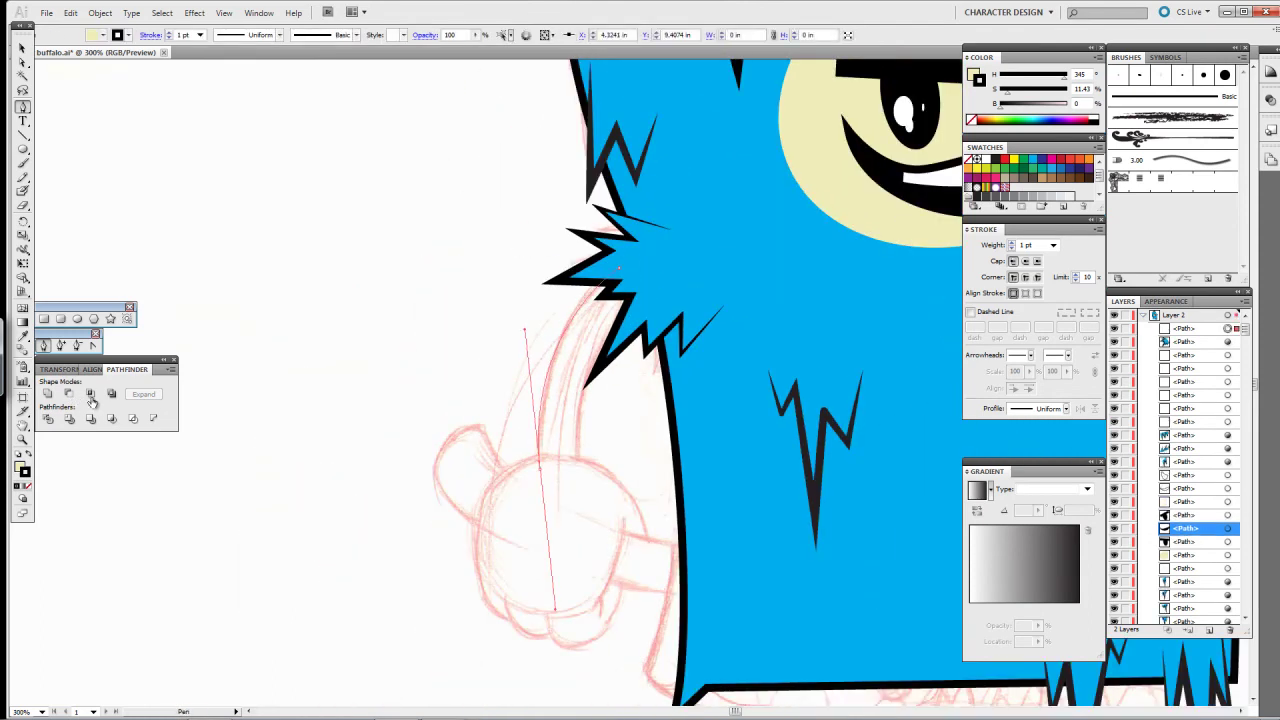
{"action": "left_click", "coordinate": [578, 468]}
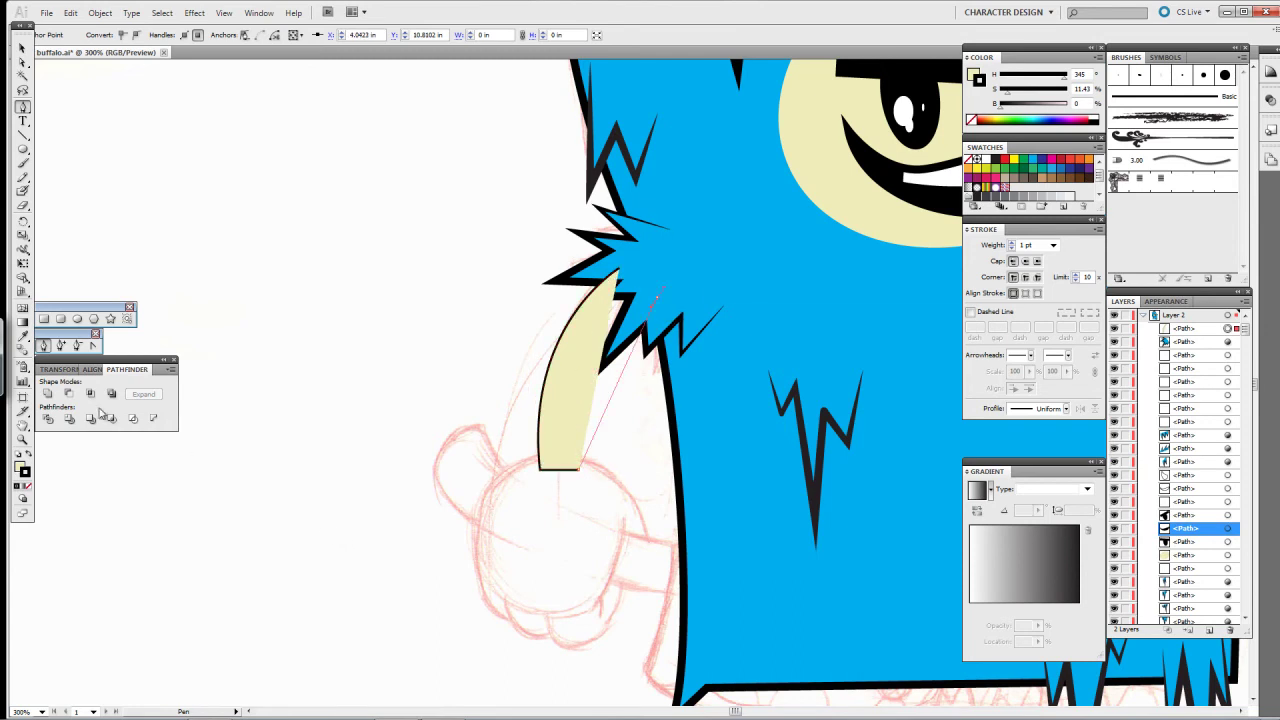
{"action": "mouse_move", "coordinate": [655, 293]}
{"action": "left_mouse_down"}
{"action": "mouse_move", "coordinate": [748, 262]}
{"action": "mouse_move", "coordinate": [655, 293]}
{"action": "left_mouse_up"}
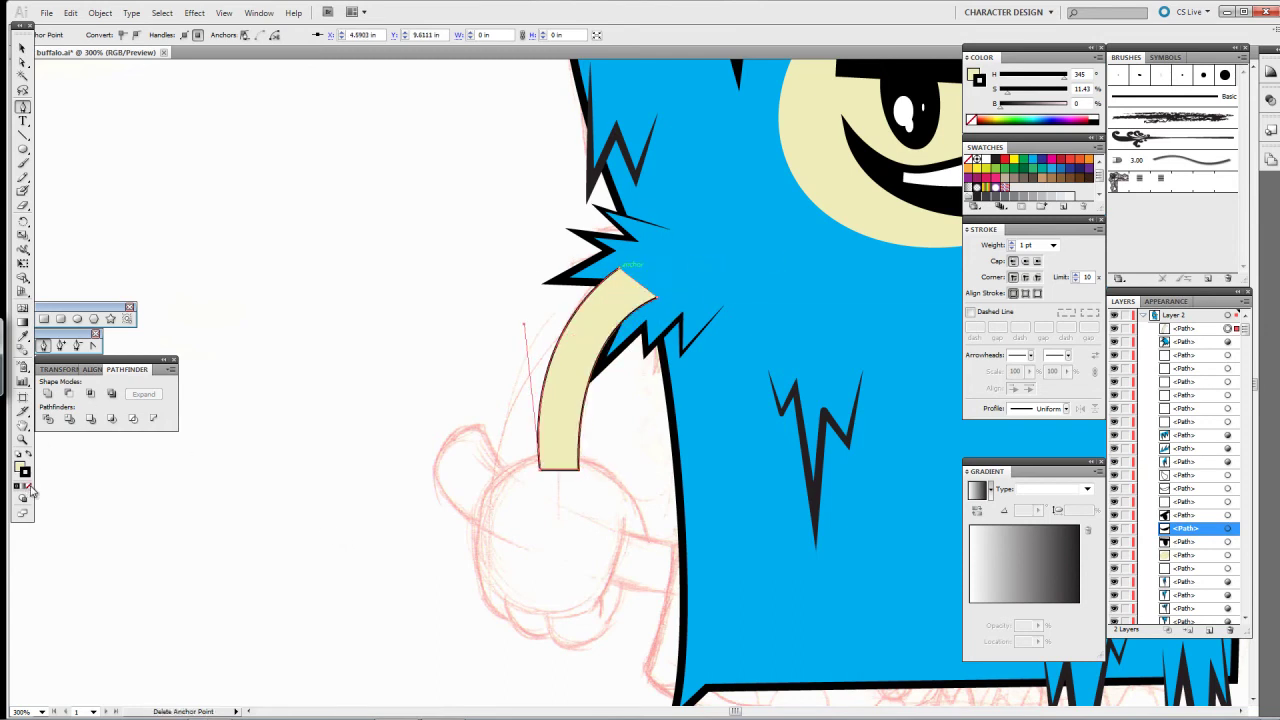
{"action": "left_click", "coordinate": [21, 469]}
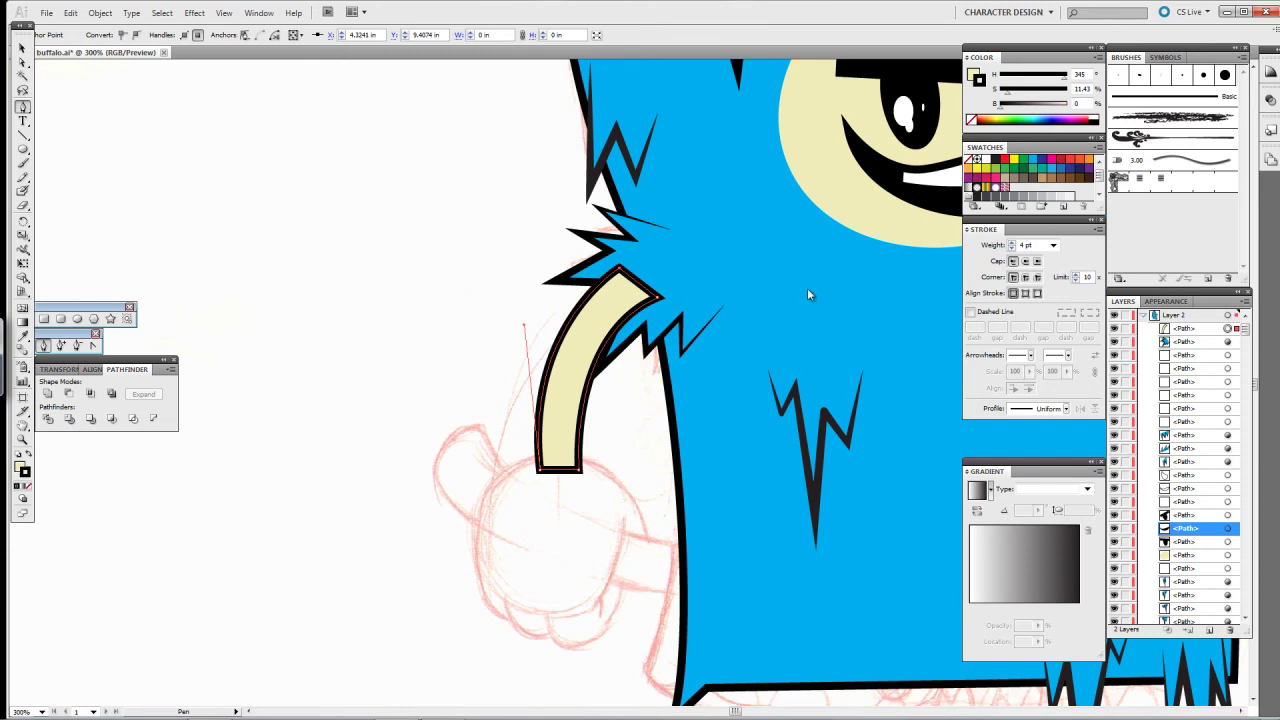
{"action": "key", "text": "ctrl+3"}
{"action": "key", "text": "ctrl+equal"}
{"action": "key", "text": "ctrl+equal"}
{"action": "key", "text": "ctrl+equal"}
{"action": "scroll", "coordinate": [700, 170], "scroll_direction": "down", "scroll_amount": 5}
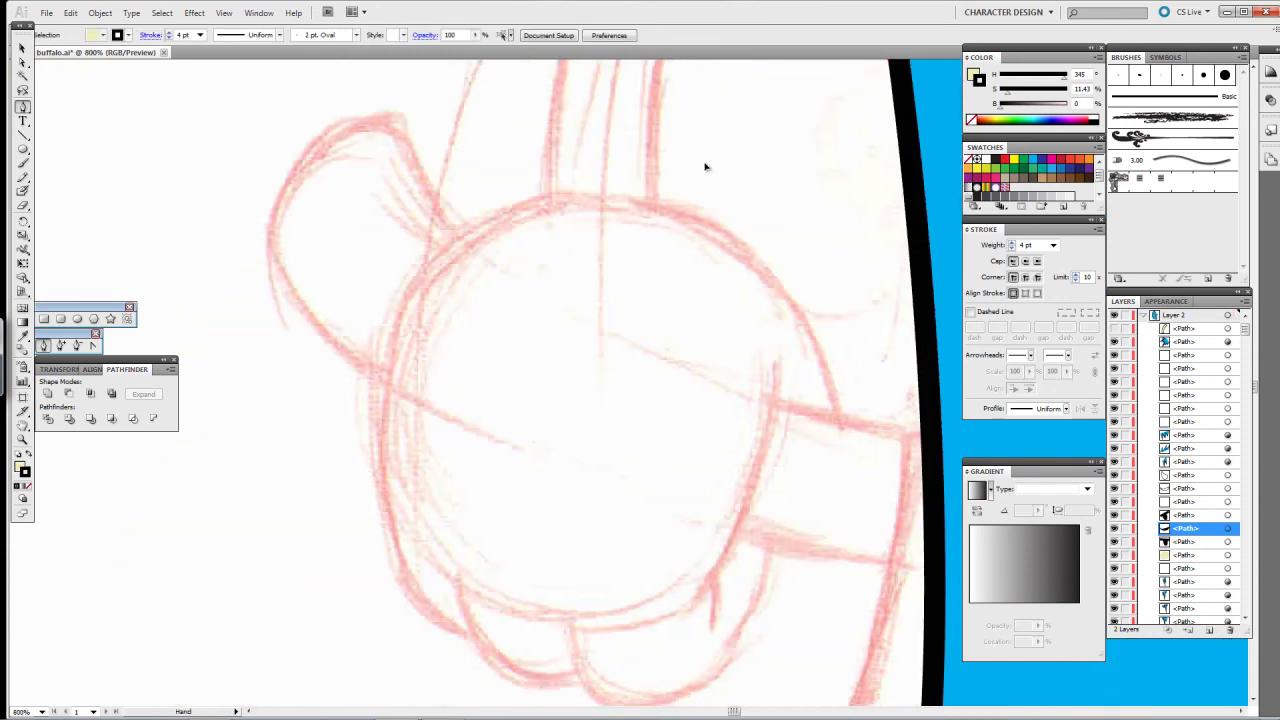
{"action": "key", "text": "ctrl+minus"}
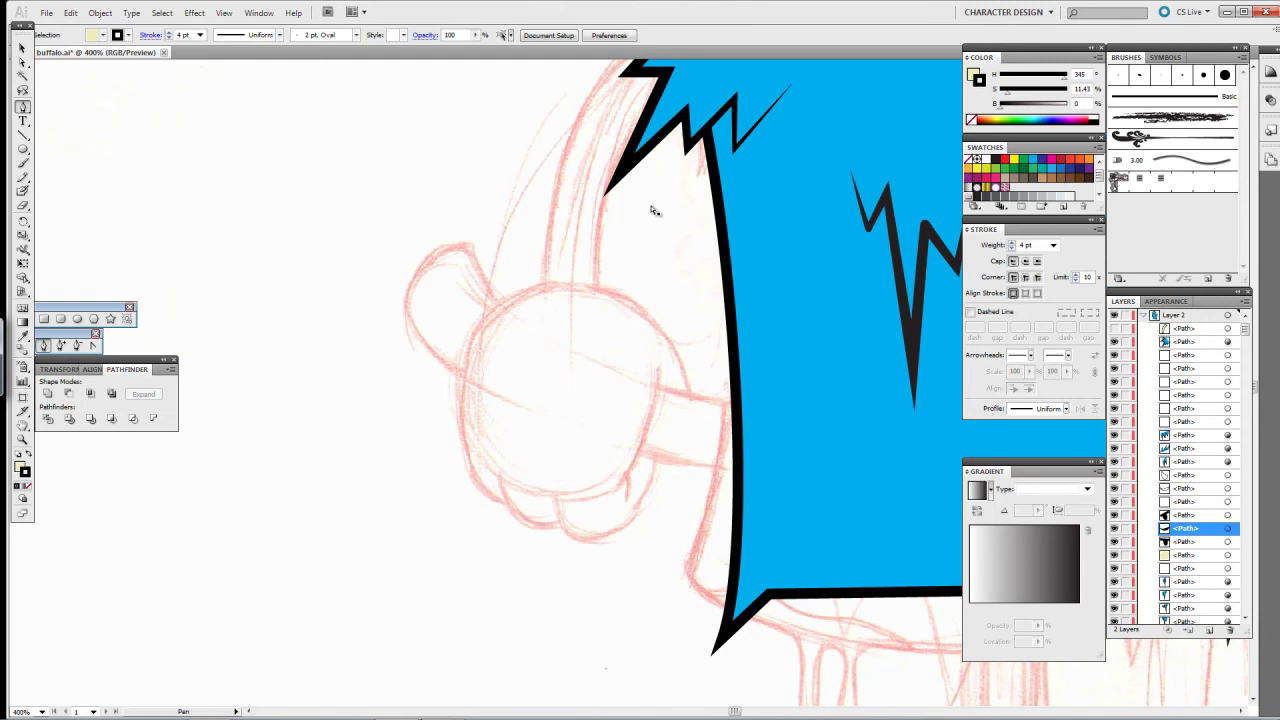
Step: Trace the fist outline over the hand sketch, with rounded knuckle bumps along the bottom
{"action": "left_click", "coordinate": [640, 221]}
{"action": "left_click", "coordinate": [690, 393]}
{"action": "left_click", "coordinate": [455, 400]}
{"action": "mouse_move", "coordinate": [352, 477]}
{"action": "left_mouse_down"}
{"action": "mouse_move", "coordinate": [363, 487]}
{"action": "mouse_move", "coordinate": [321, 490]}
{"action": "left_mouse_up"}
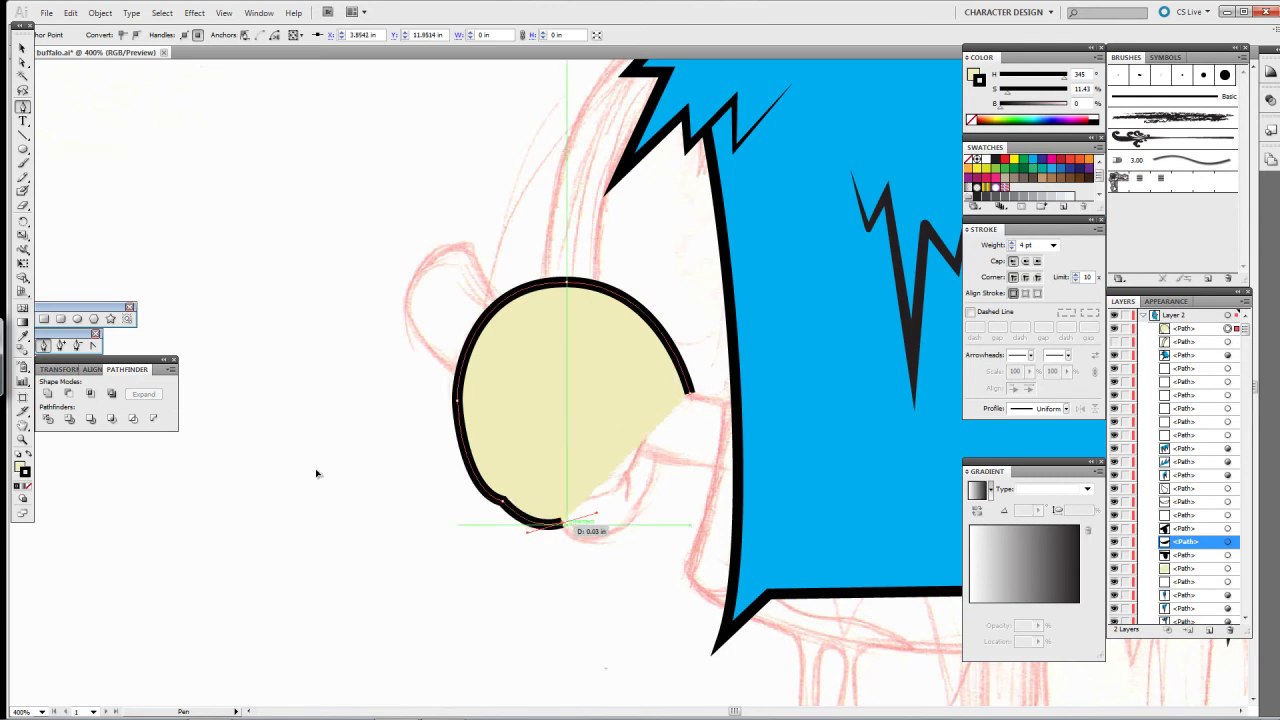
{"action": "left_click_drag", "start_coordinate": [495, 490], "coordinate": [507, 492]}
{"action": "left_click_drag", "start_coordinate": [430, 449], "coordinate": [441, 448]}
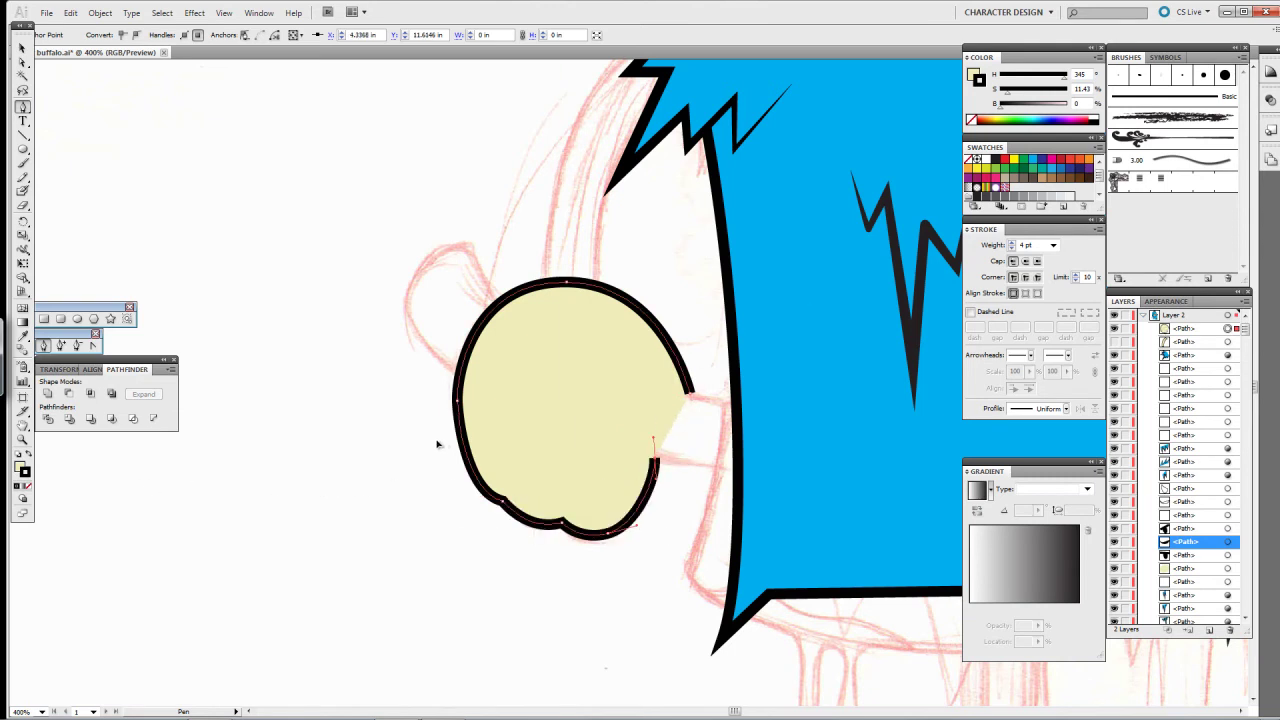
{"action": "left_click", "coordinate": [494, 495]}
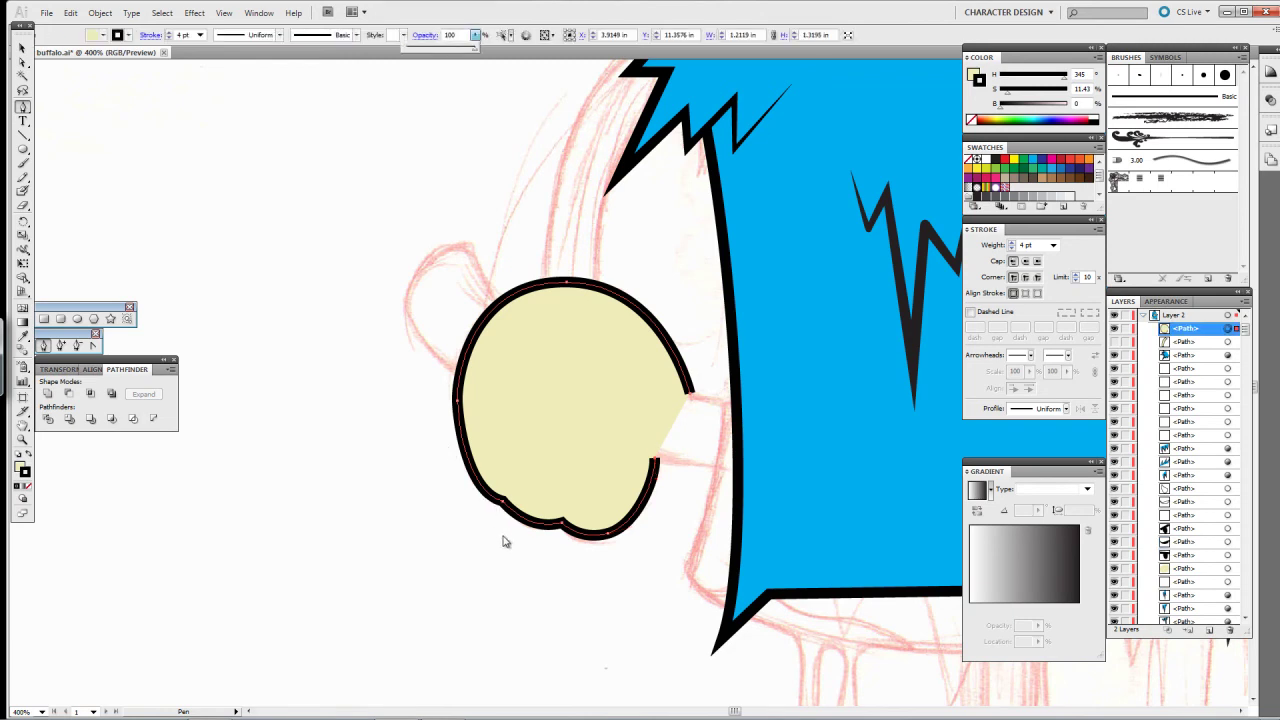
Step: Add the wrist notch on the fist's right side and close the fist path
{"action": "key", "text": "ctrl+plus"}
{"action": "key", "text": "ctrl+plus"}
{"action": "key", "text": "ctrl+plus"}
{"action": "left_click_drag", "start_coordinate": [800, 323], "coordinate": [643, 117]}
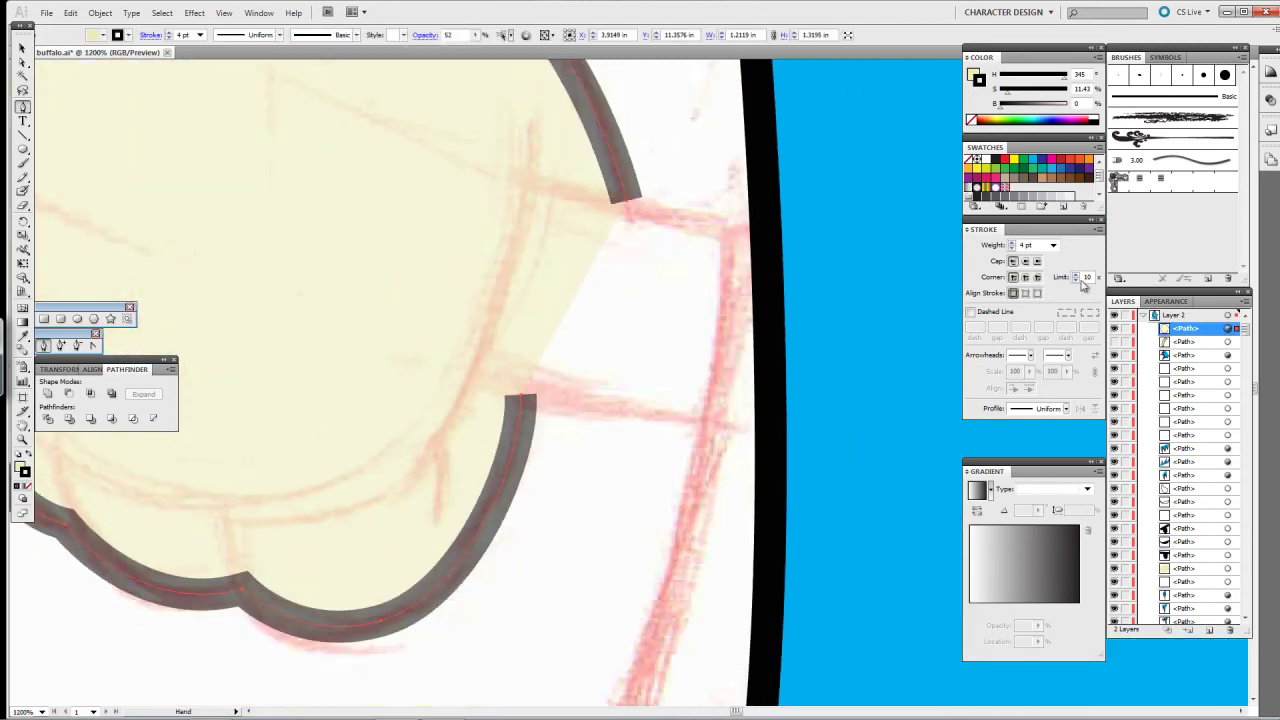
{"action": "left_click", "coordinate": [525, 395]}
{"action": "left_click", "coordinate": [486, 372]}
{"action": "mouse_move", "coordinate": [550, 130]}
{"action": "left_mouse_down"}
{"action": "mouse_move", "coordinate": [570, 255]}
{"action": "mouse_move", "coordinate": [560, 155]}
{"action": "left_mouse_up"}
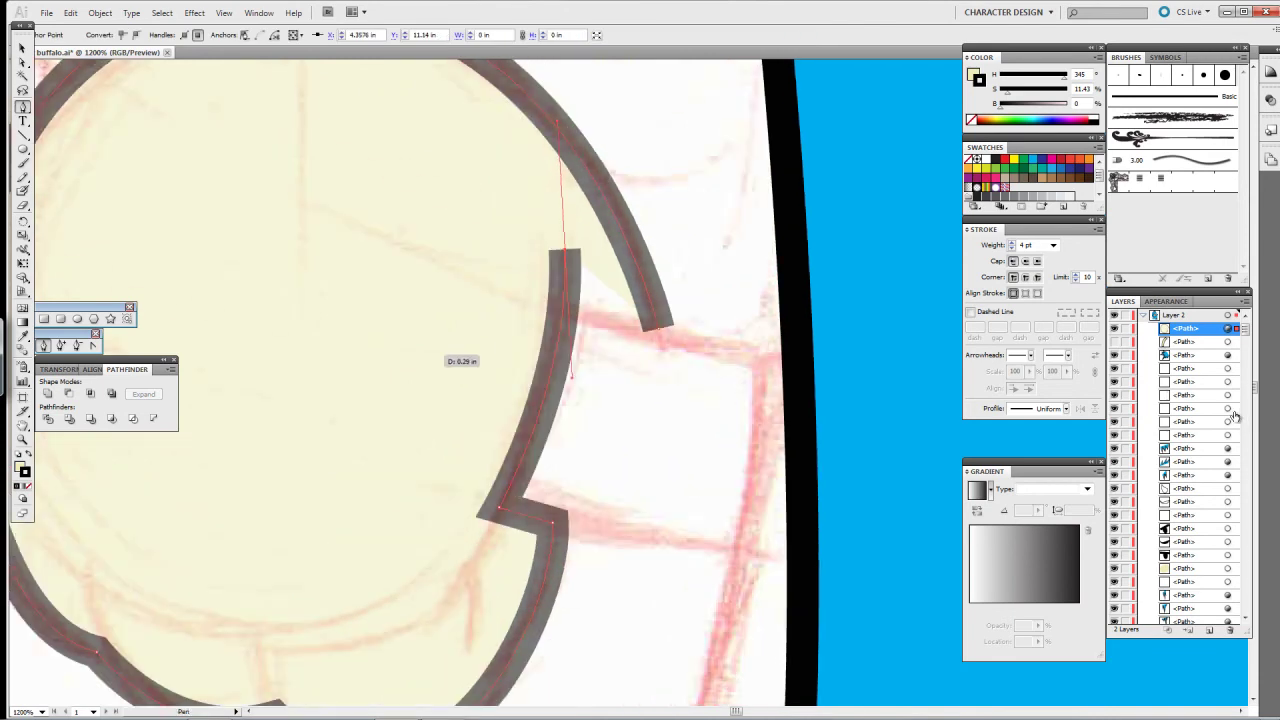
{"action": "key", "text": "ctrl+z"}
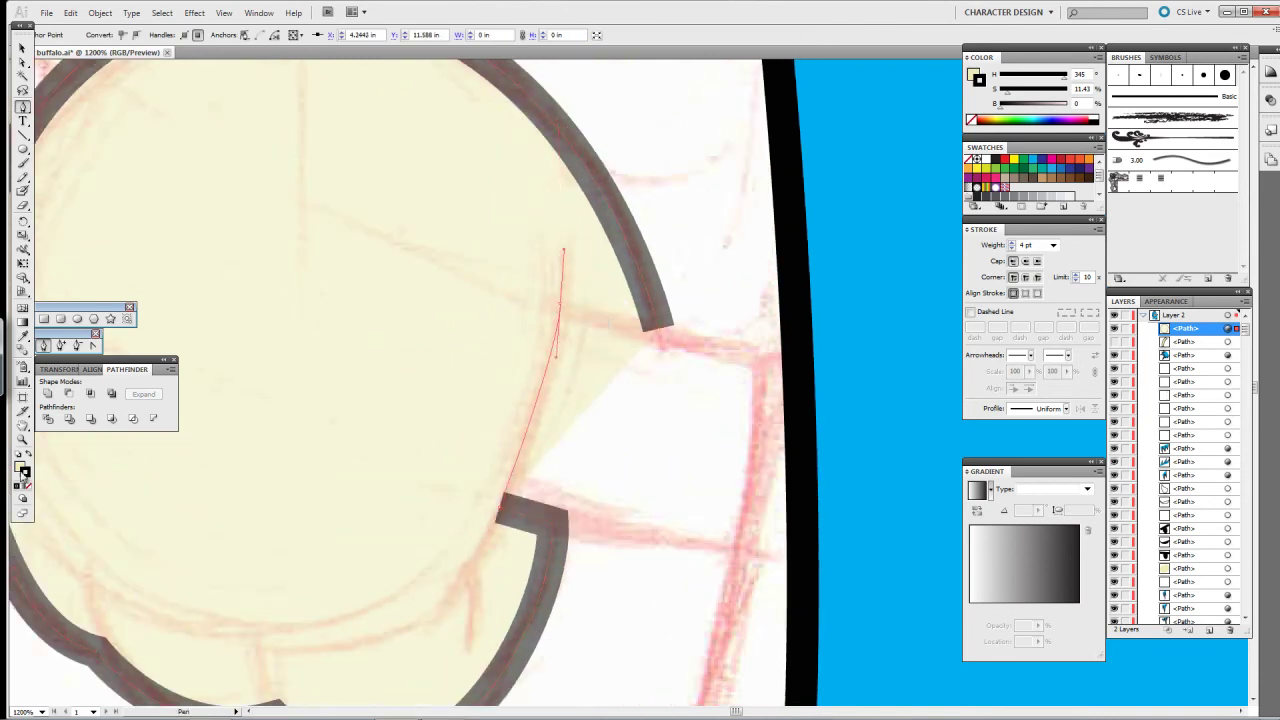
{"action": "left_click", "coordinate": [558, 305]}
{"action": "left_click", "coordinate": [670, 326]}
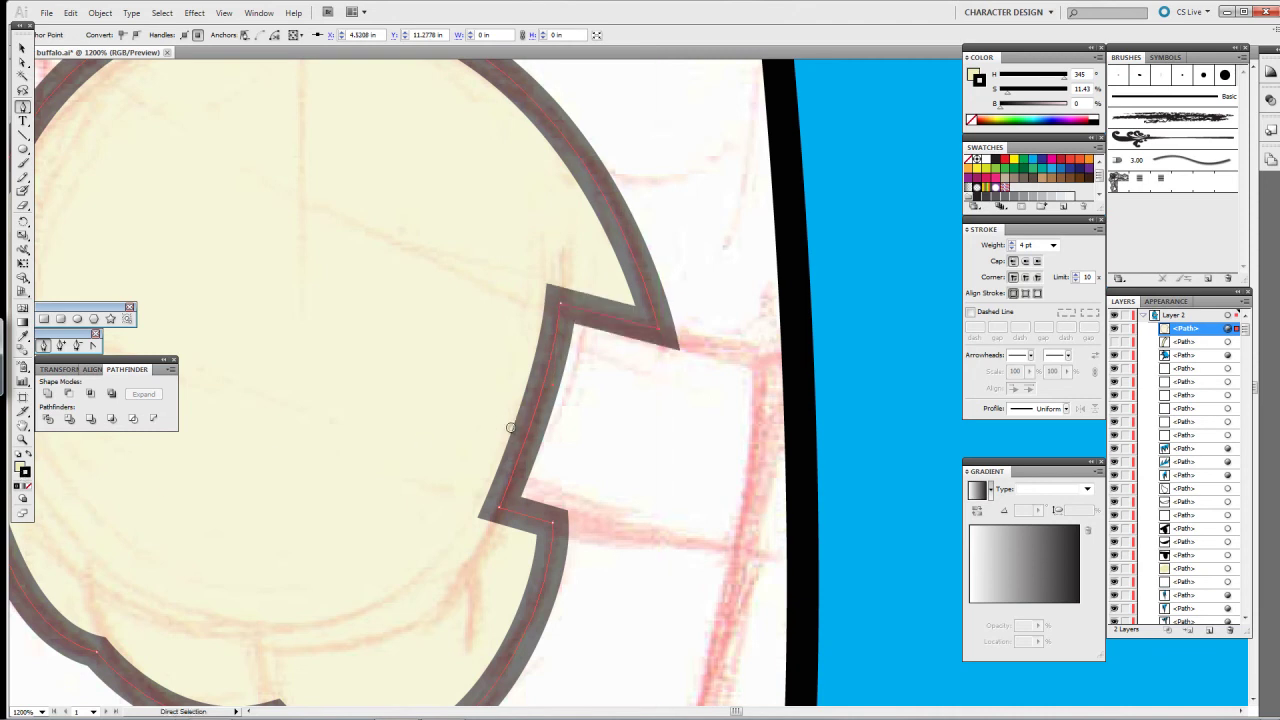
Step: Check the closed fist outline and swap its fill and stroke colours
{"action": "key", "text": "ctrl+shift+a"}
{"action": "left_click_drag", "start_coordinate": [502, 416], "coordinate": [717, 321]}
{"action": "left_click", "coordinate": [745, 344], "text": "ctrl"}
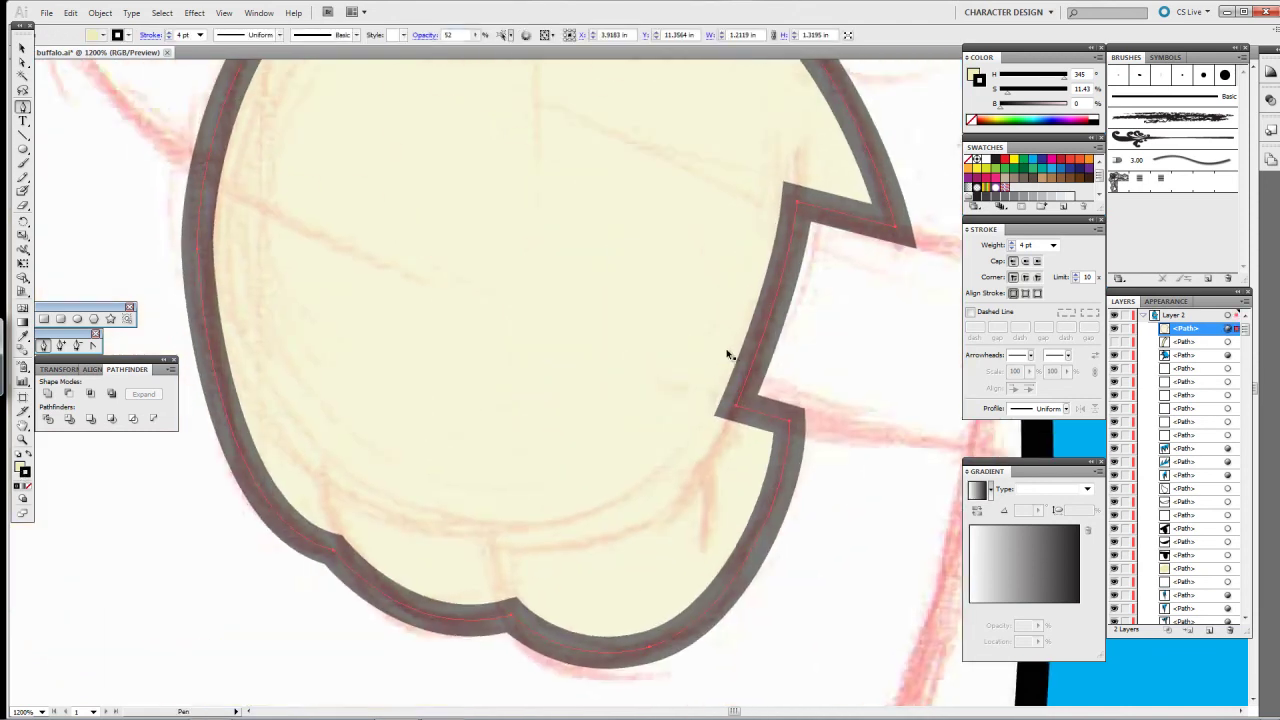
{"action": "key", "text": "ctrl+shift+a"}
{"action": "left_click_drag", "start_coordinate": [997, 574], "coordinate": [1085, 374]}
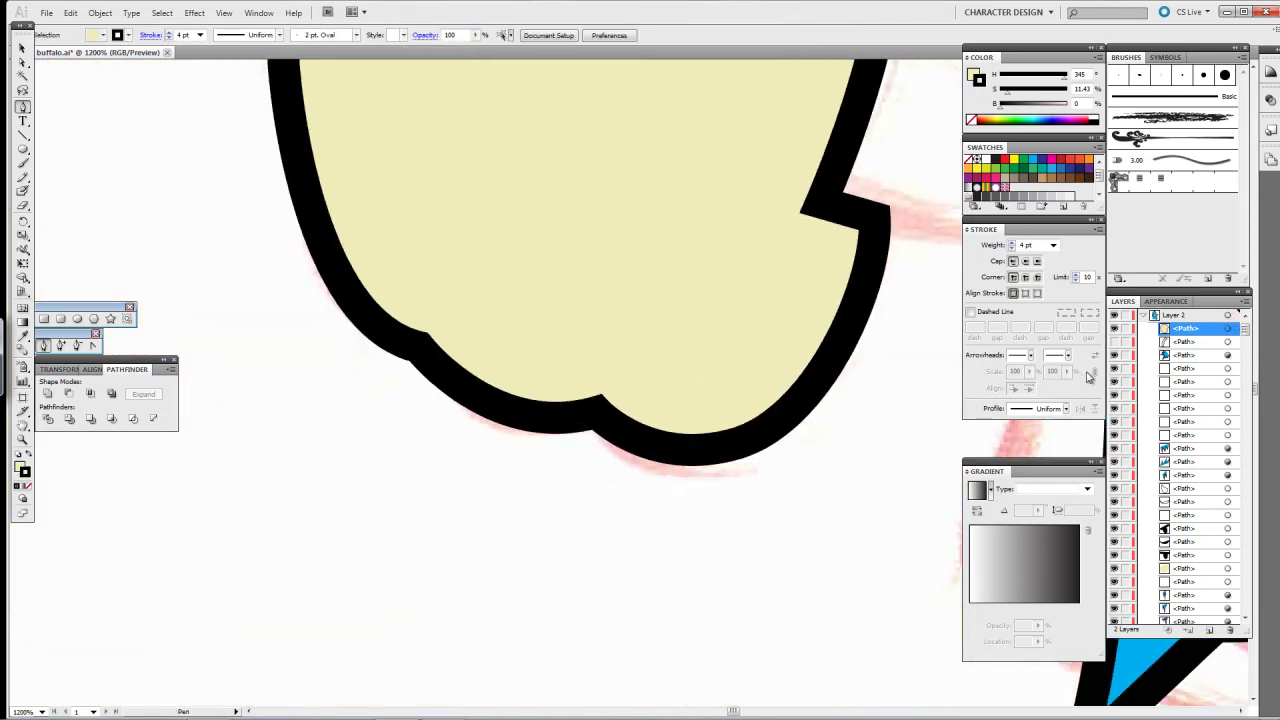
{"action": "key", "text": "shift+x"}
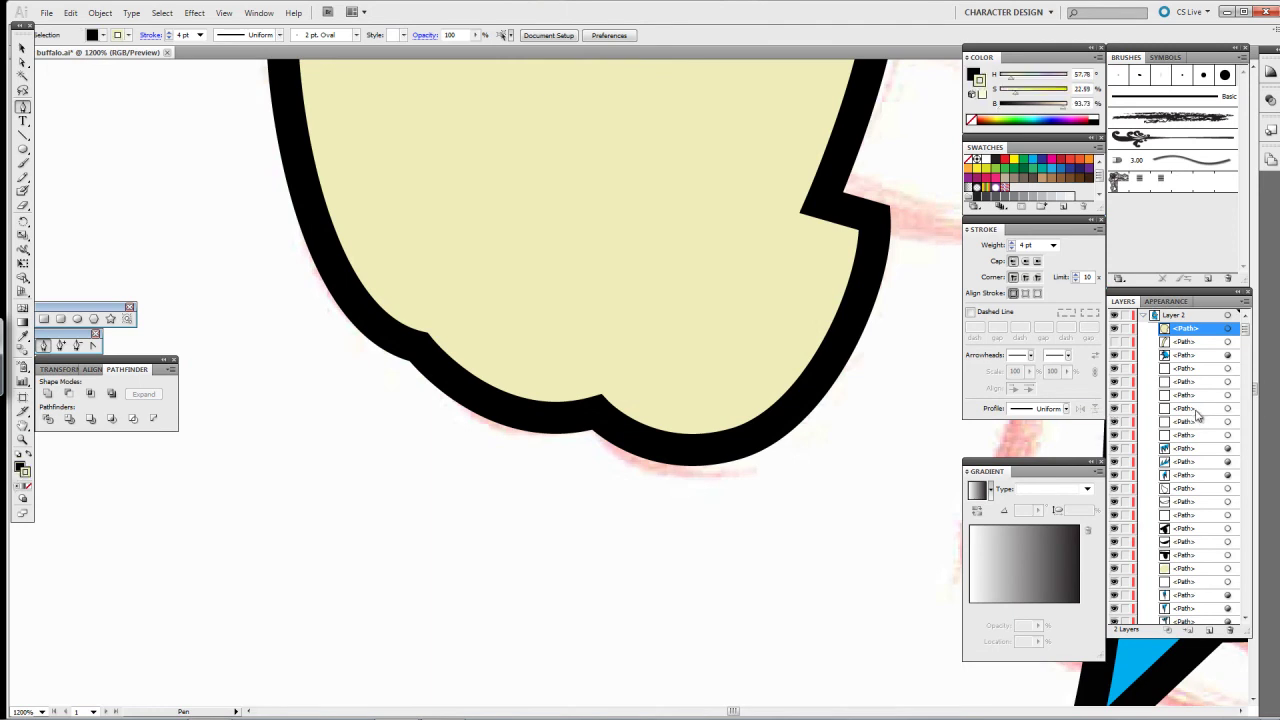
Step: Draw a small black stroke-less circle and pull its right anchor into a sharp teardrop
{"action": "key", "text": "slash"}
{"action": "left_click_drag", "start_coordinate": [249, 436], "coordinate": [283, 470]}
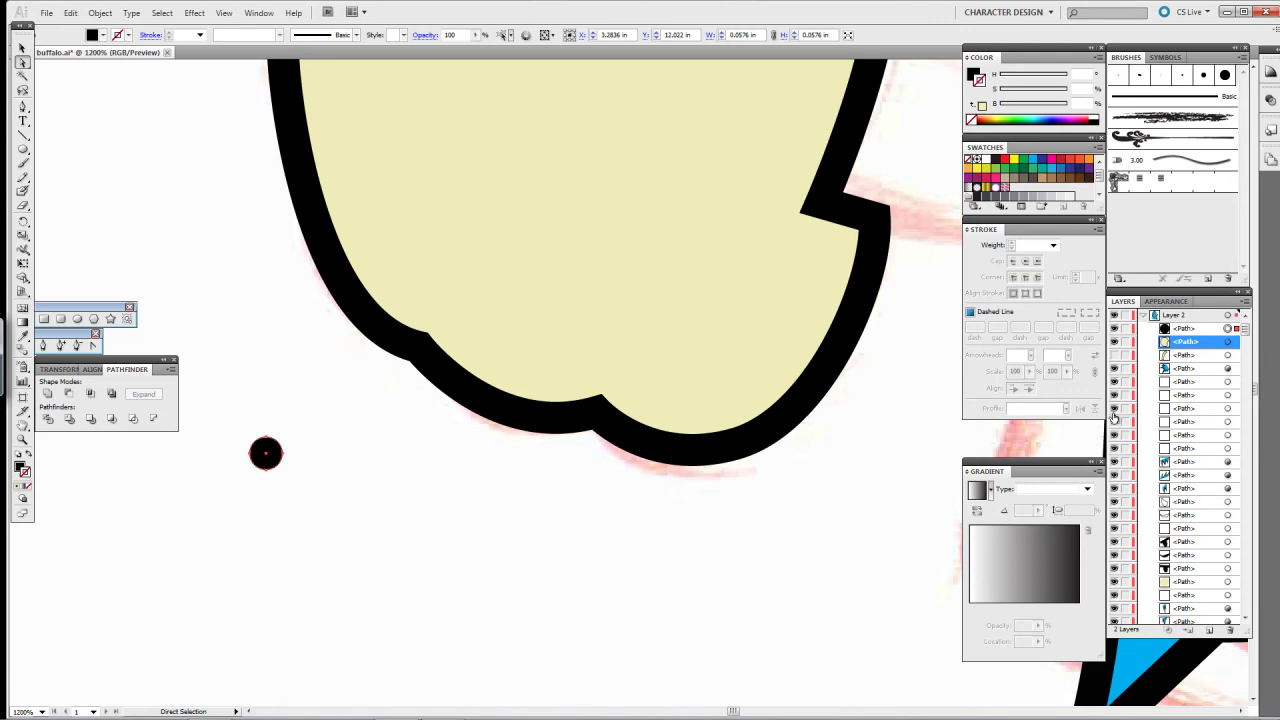
{"action": "double_click", "coordinate": [974, 77]}
{"action": "key", "text": "Return"}
{"action": "key", "text": "ctrl+shift+a"}
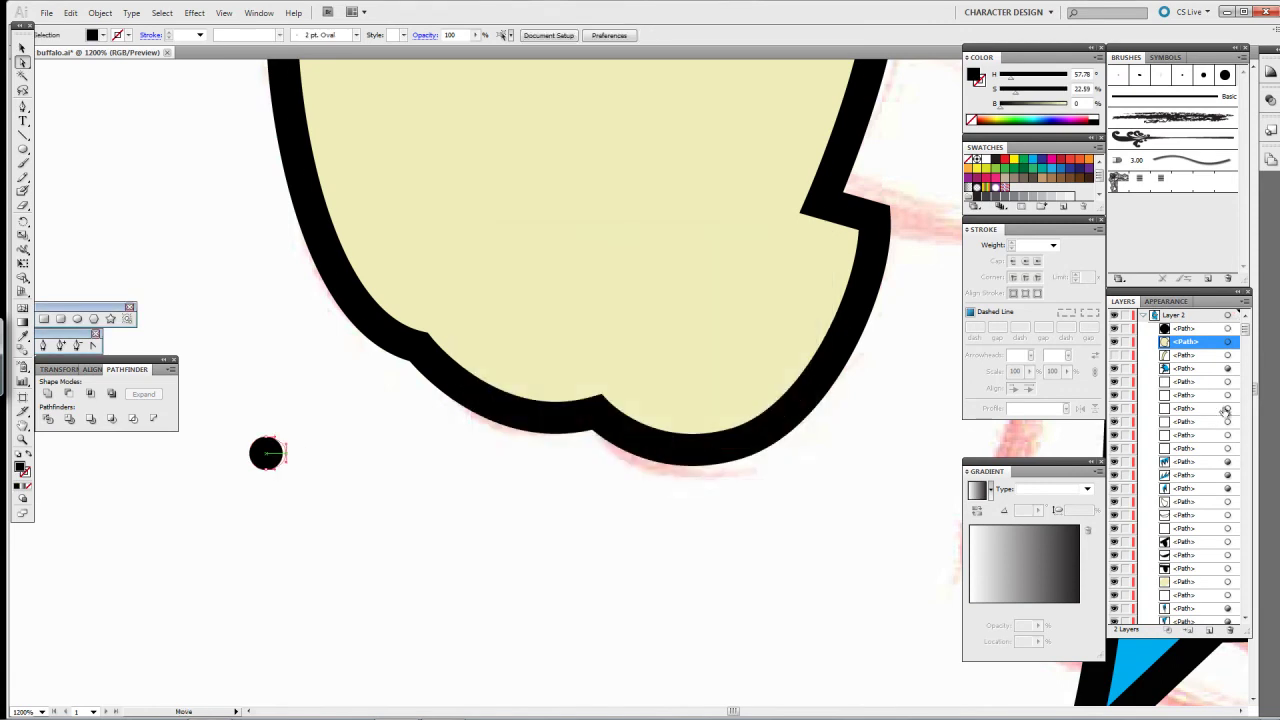
{"action": "left_click_drag", "start_coordinate": [283, 453], "coordinate": [374, 456]}
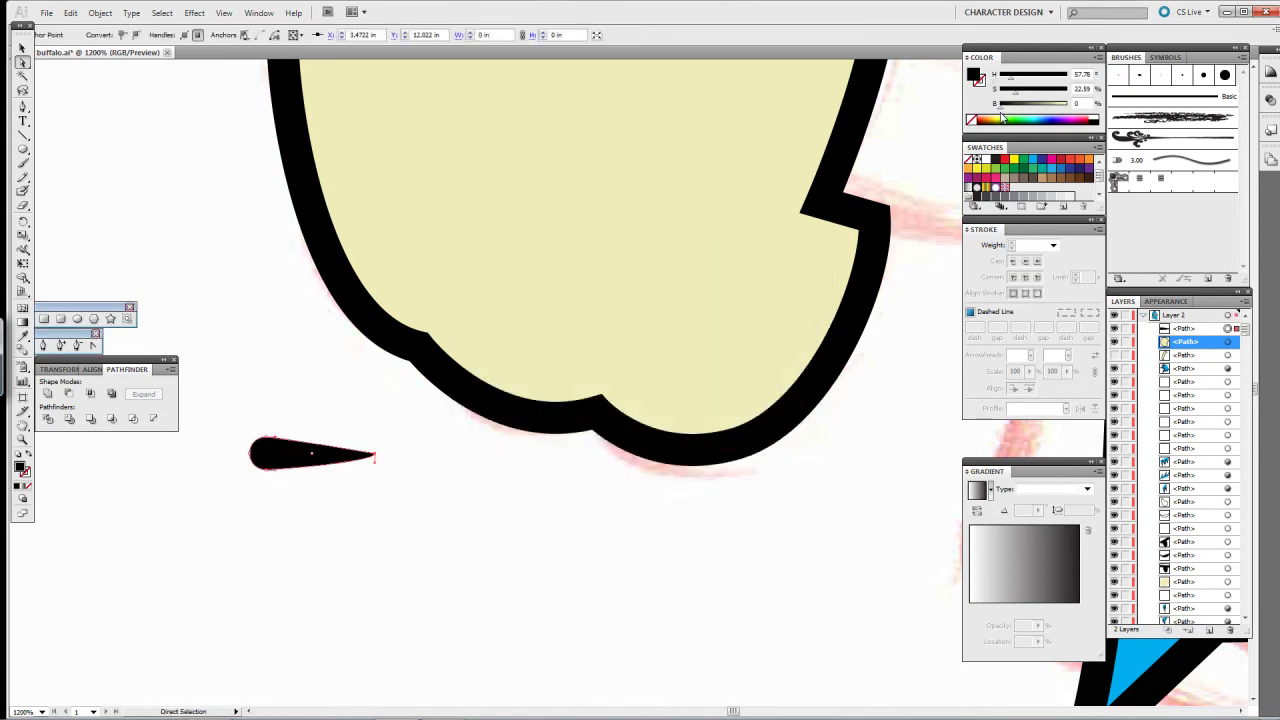
{"action": "key", "text": "v"}
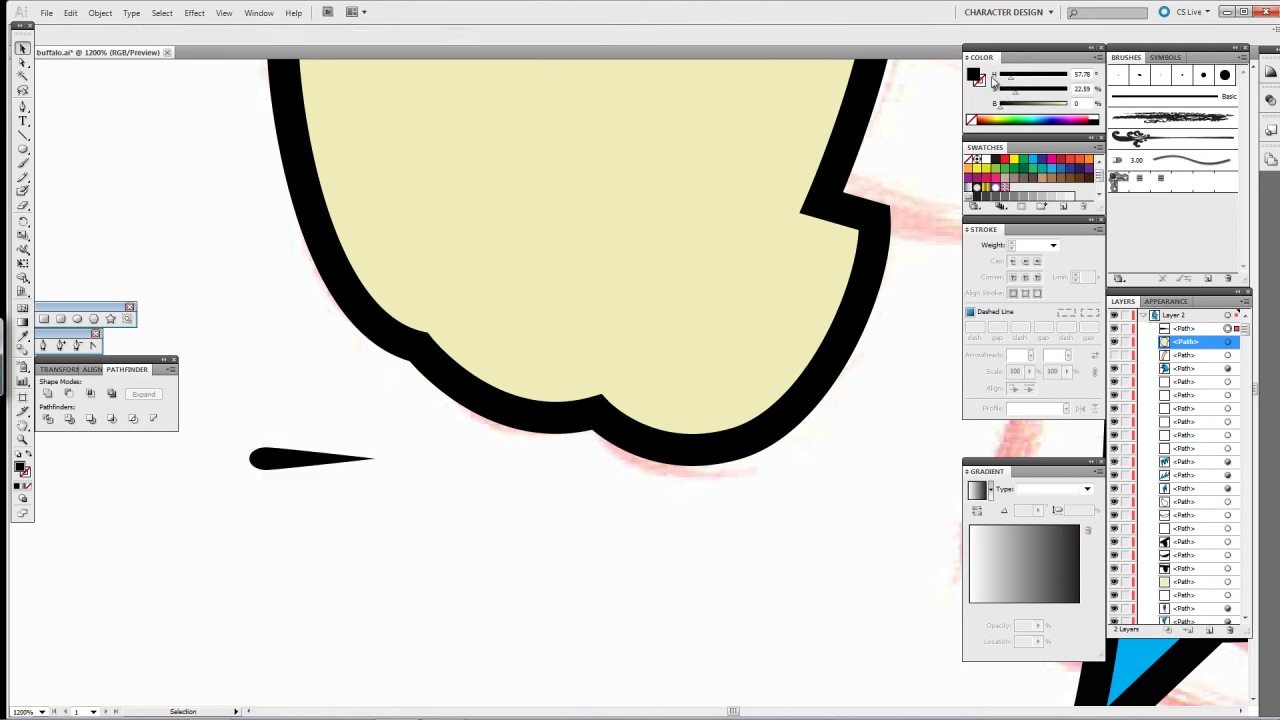
Step: Turn the teardrop into a new art brush with default options
{"action": "left_click_drag", "start_coordinate": [950, 224], "coordinate": [1110, 128]}
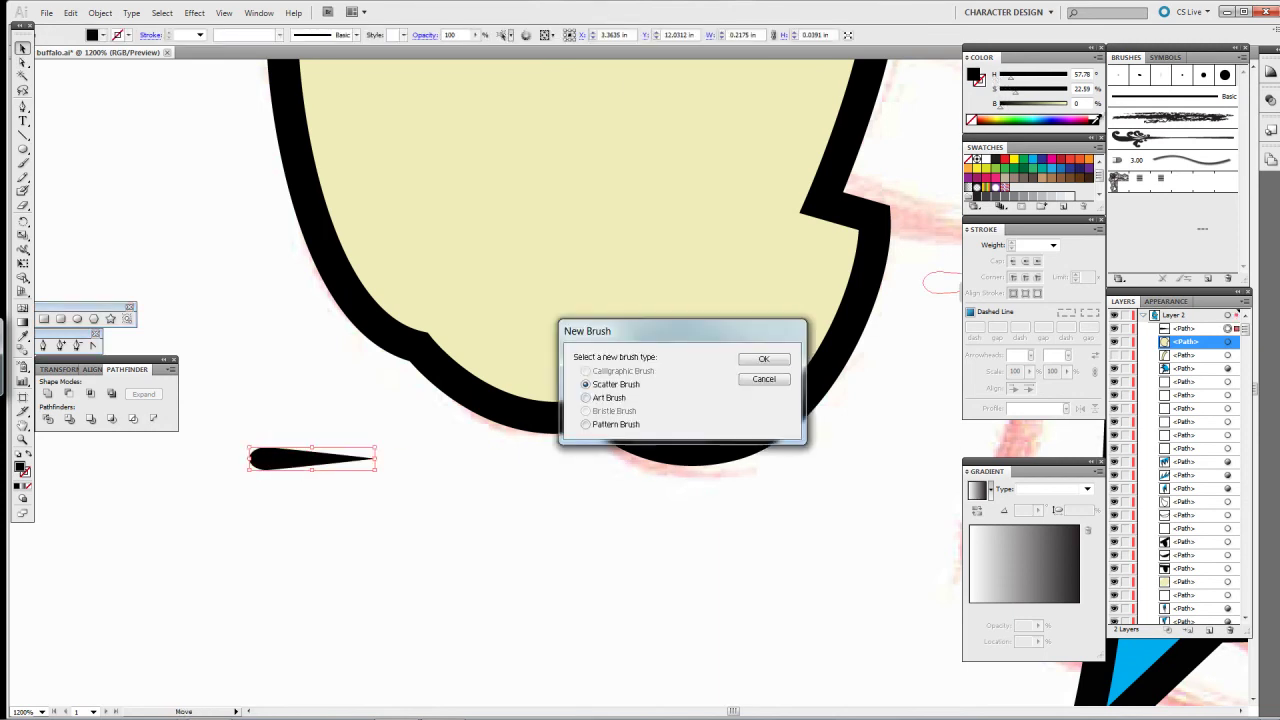
{"action": "key", "text": "Return"}
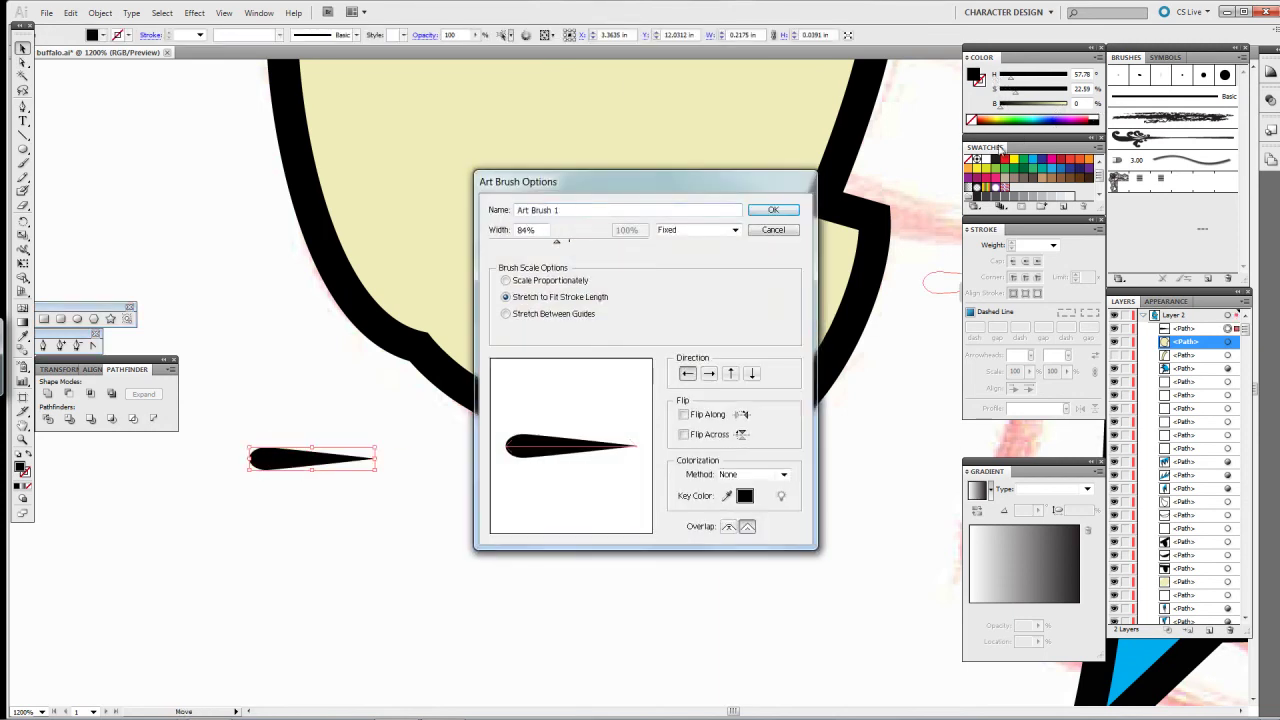
{"action": "key", "text": "Return"}
{"action": "key", "text": "ctrl+shift+a"}
Step: Paint a black tapered finger crease on the fist with the new brush
{"action": "key", "text": "b"}
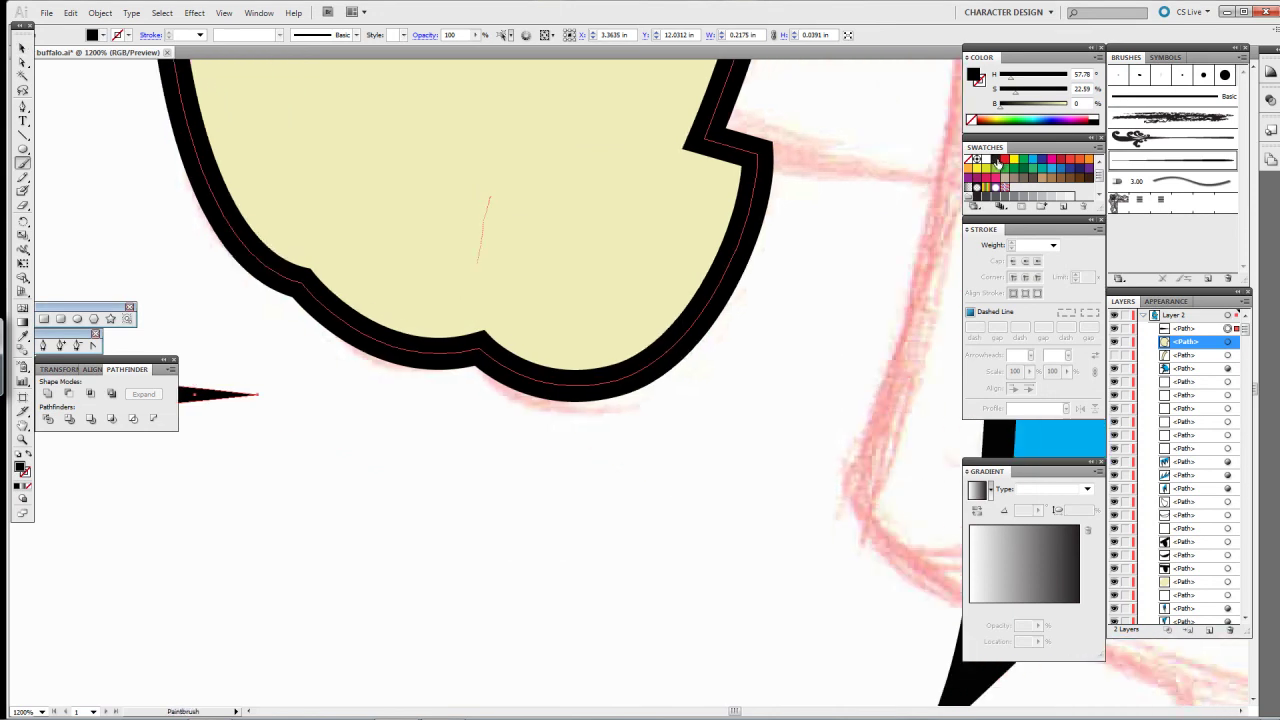
{"action": "left_click_drag", "start_coordinate": [477, 264], "coordinate": [471, 335]}
{"action": "key", "text": "ctrl+z"}
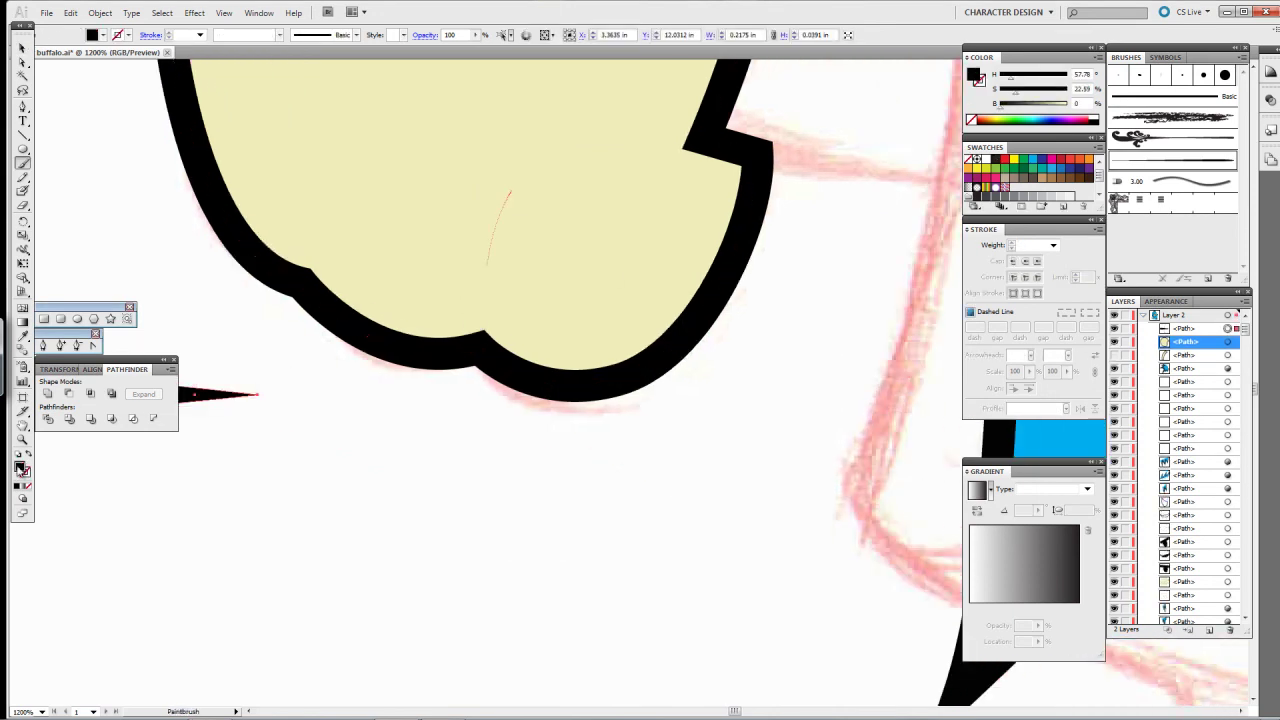
{"action": "left_click", "coordinate": [24, 466]}
{"action": "key", "text": "ctrl+equal"}
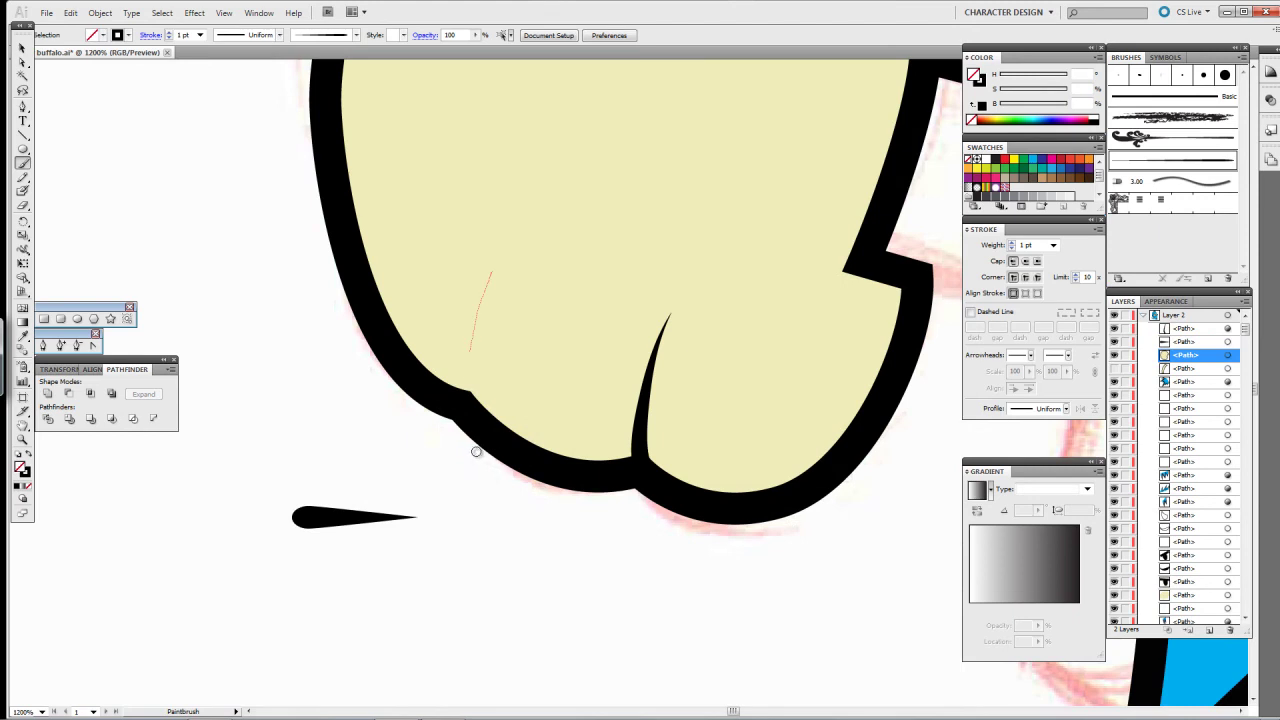
{"action": "left_click_drag", "start_coordinate": [476, 451], "coordinate": [472, 458]}
{"action": "key", "text": "ctrl+minus"}
{"action": "key", "text": "ctrl+minus"}
{"action": "key", "text": "ctrl+minus"}
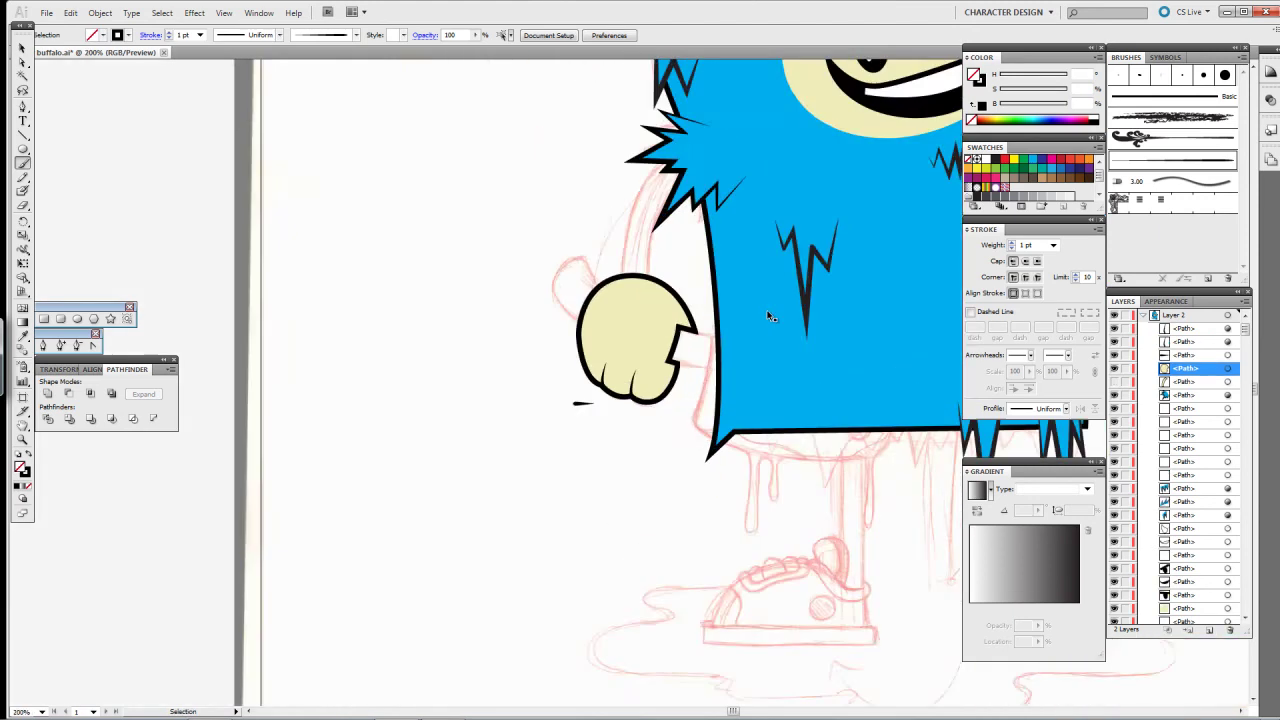
{"action": "key", "text": "ctrl+plus"}
{"action": "key", "text": "ctrl+plus"}
{"action": "key", "text": "ctrl+plus"}
Step: Make the cream fist semi-transparent so the hand sketch shows through
{"action": "key", "text": "v"}
{"action": "left_click", "coordinate": [509, 200]}
{"action": "key", "text": "ctrl+z"}
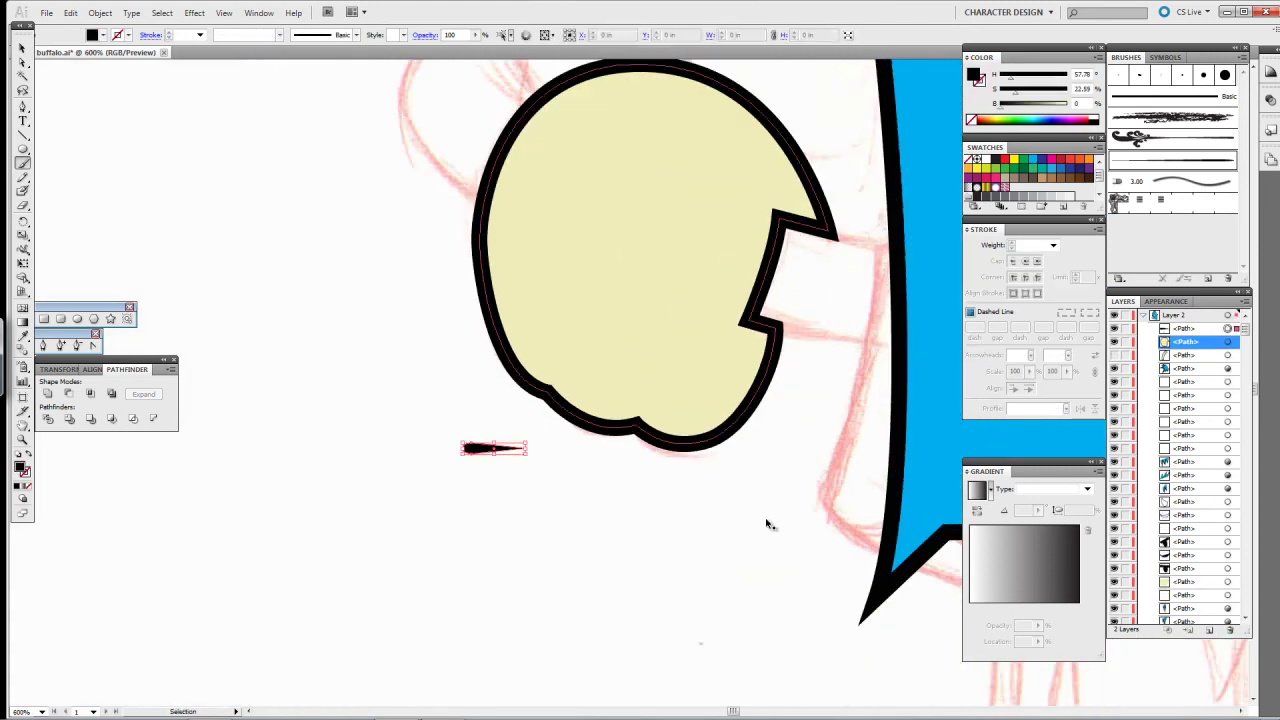
{"action": "key", "text": "ctrl+z"}
{"action": "type", "text": "b"}
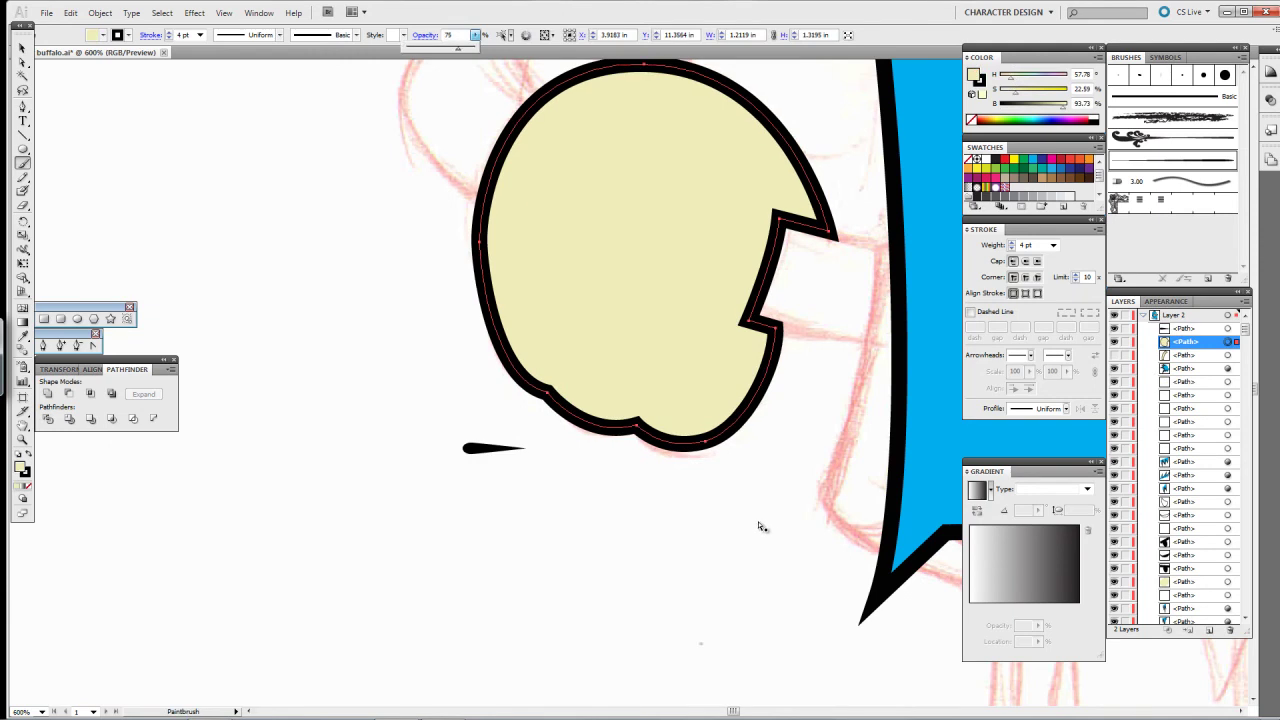
{"action": "type", "text": "41"}
{"action": "key", "text": "Return"}
Step: Paint more tapered finger creases along the fist's lower edge, keeping the final strokes
{"action": "key", "text": "ctrl+plus"}
{"action": "key", "text": "ctrl+plus"}
{"action": "key", "text": "ctrl+plus"}
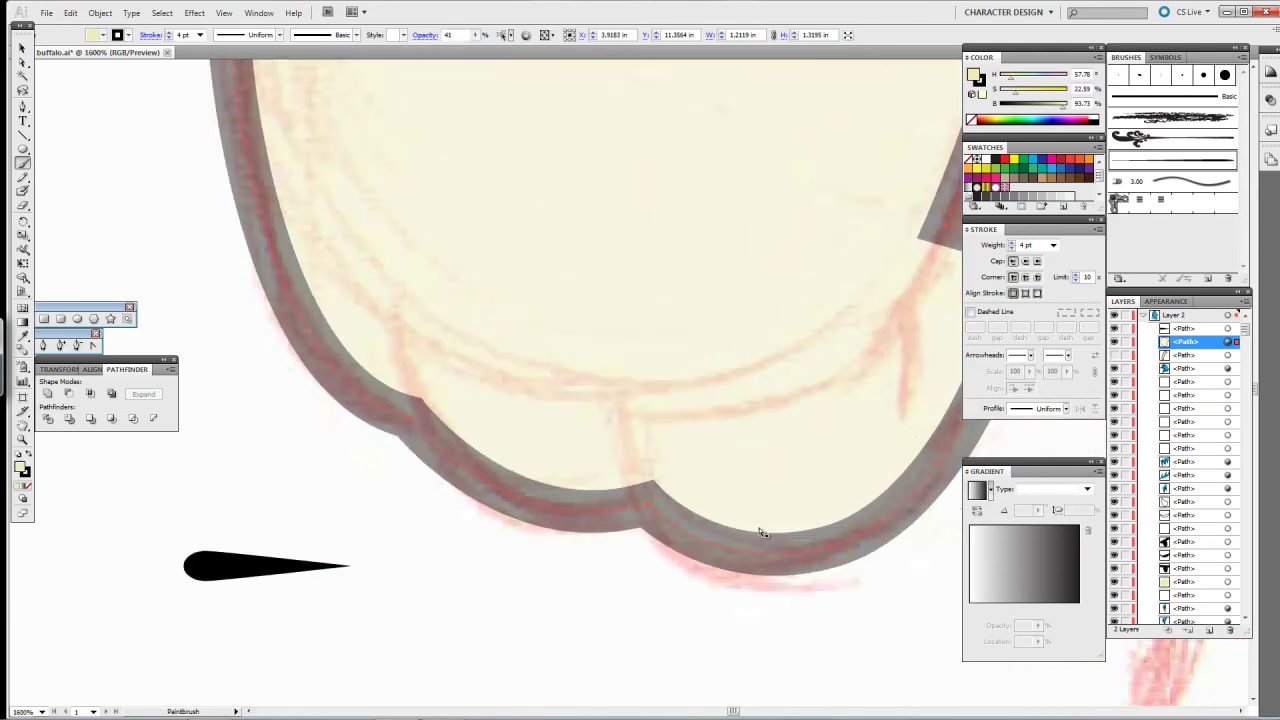
{"action": "scroll", "coordinate": [810, 578], "scroll_direction": "down", "scroll_amount": 1}
{"action": "scroll", "coordinate": [810, 578], "scroll_direction": "right", "scroll_amount": 1}
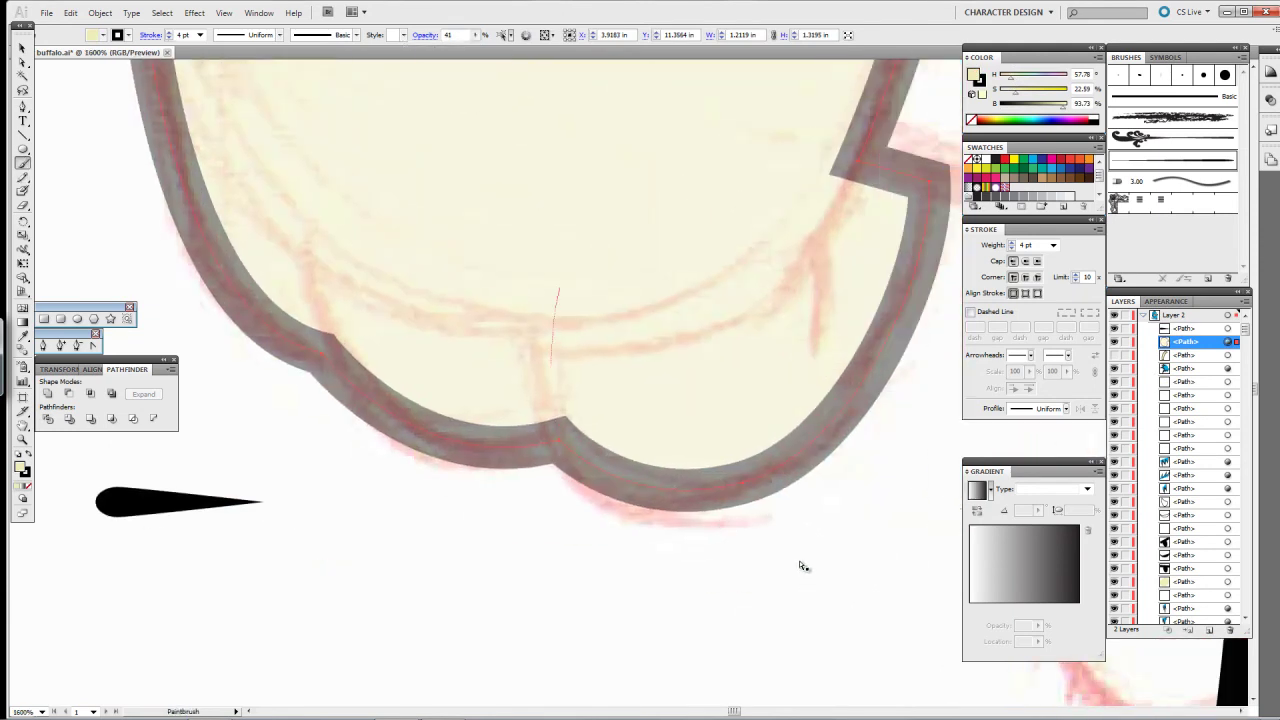
{"action": "left_click_drag", "start_coordinate": [558, 290], "coordinate": [548, 465]}
{"action": "scroll", "coordinate": [887, 318], "scroll_direction": "up", "scroll_amount": 1}
{"action": "scroll", "coordinate": [887, 318], "scroll_direction": "left", "scroll_amount": 1}
{"action": "key", "text": "ctrl+z"}
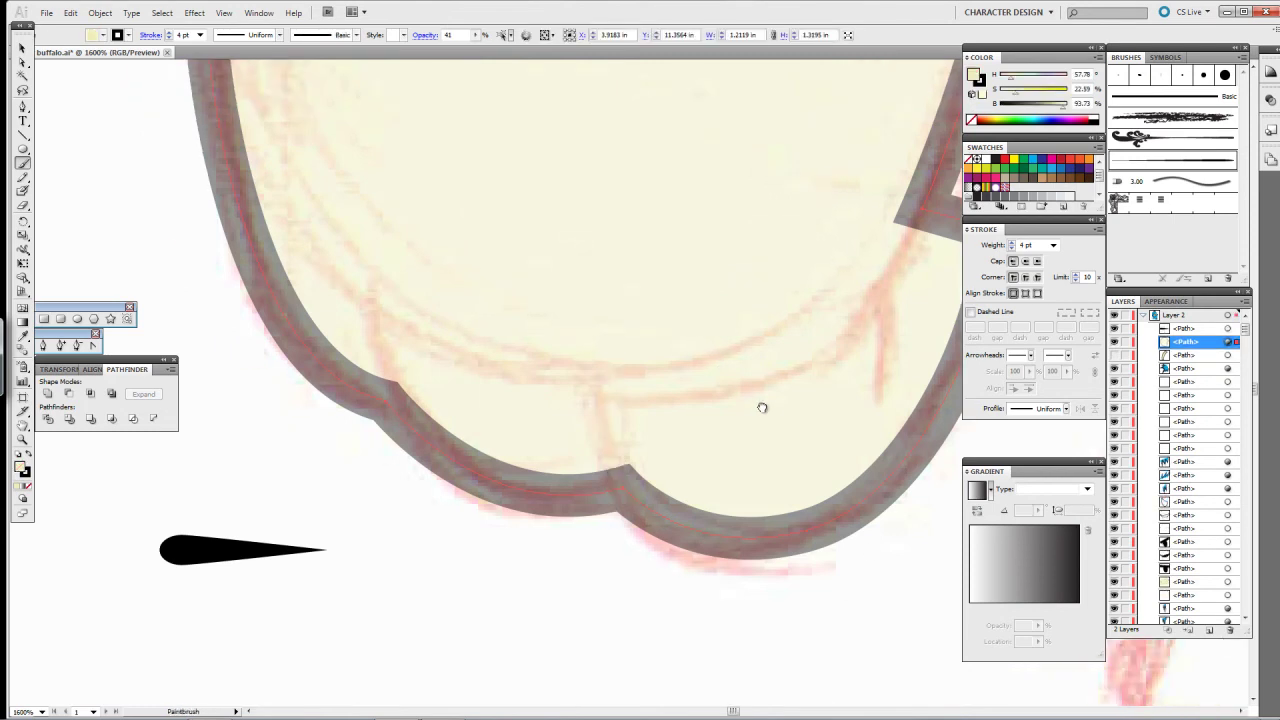
{"action": "key", "text": "ctrl+shift+z"}
{"action": "key", "text": "ctrl+z"}
{"action": "key", "text": "ctrl+shift+z"}
{"action": "scroll", "coordinate": [622, 435], "scroll_direction": "up", "scroll_amount": 1}
{"action": "scroll", "coordinate": [622, 435], "scroll_direction": "left", "scroll_amount": 1}
{"action": "key", "text": "ctrl+shift+z"}
{"action": "key", "text": "ctrl+z"}
{"action": "key", "text": "ctrl+shift+z"}
Step: Set the fist back to 100% opacity and deselect it
{"action": "left_click", "coordinate": [537, 106]}
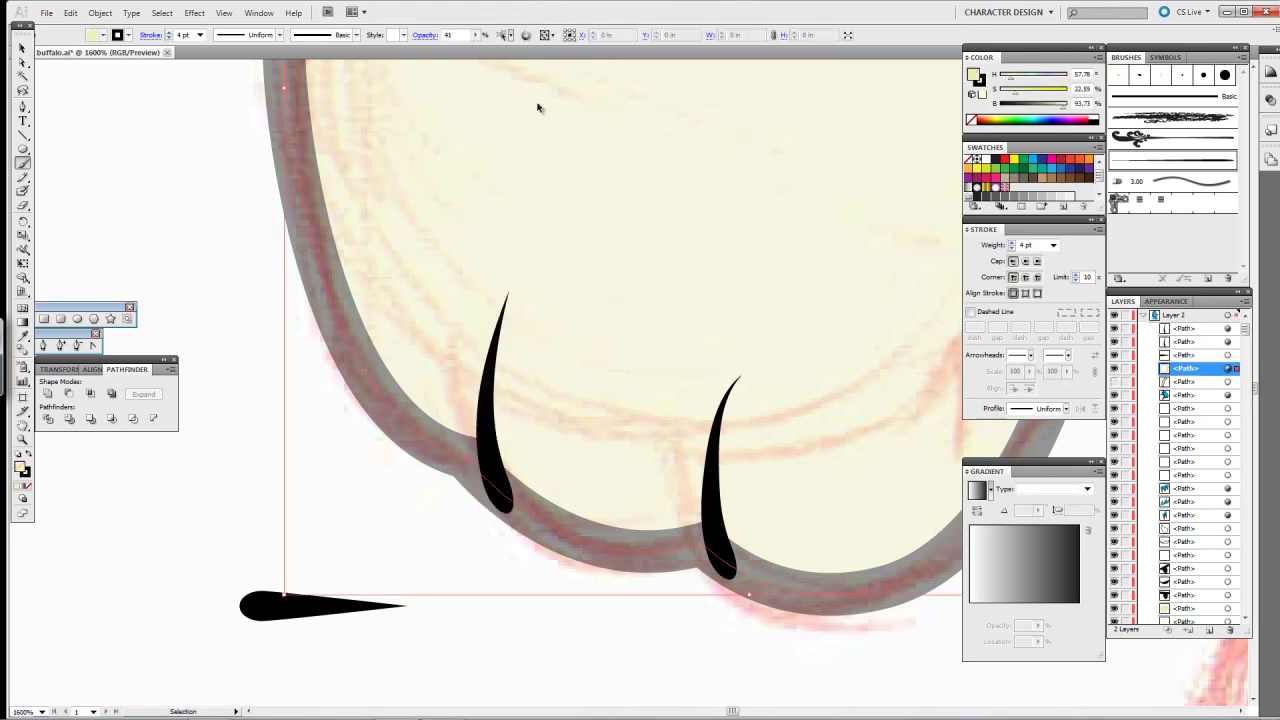
{"action": "key", "text": "0"}
{"action": "key", "text": "ctrl+shift+a"}
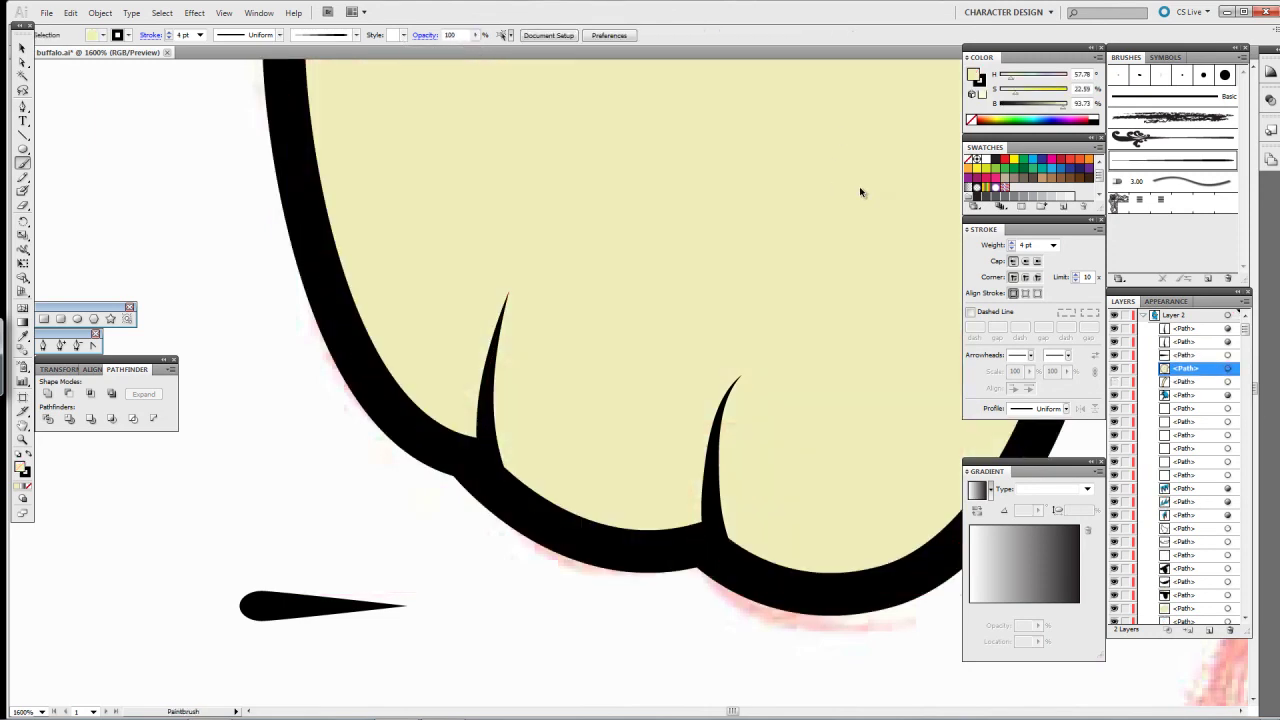
{"action": "key", "text": "v"}
{"action": "key", "text": "ctrl+minus"}
{"action": "key", "text": "ctrl+minus"}
{"action": "key", "text": "ctrl+minus"}
{"action": "key", "text": "ctrl+minus"}
{"action": "left_click", "coordinate": [810, 202]}
Step: Fade the blue body to 37% opacity
{"action": "scroll", "coordinate": [700, 240], "scroll_direction": "right", "scroll_amount": 5}
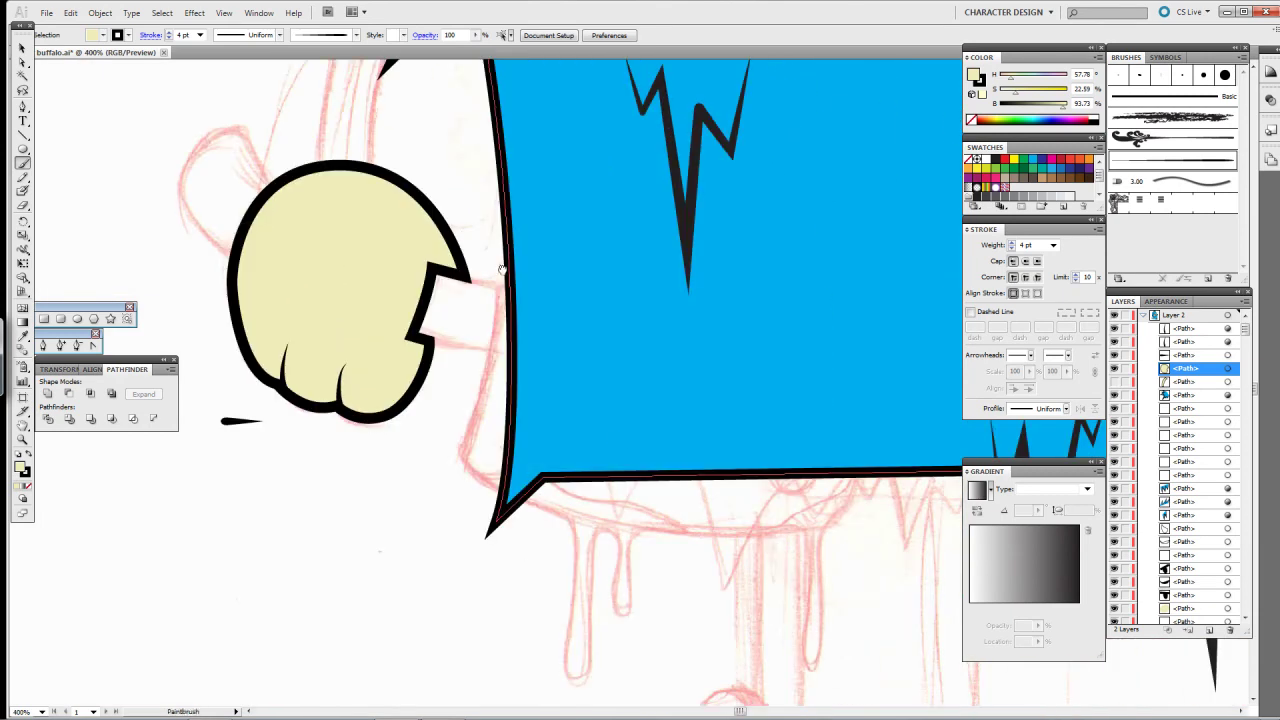
{"action": "key", "text": "b"}
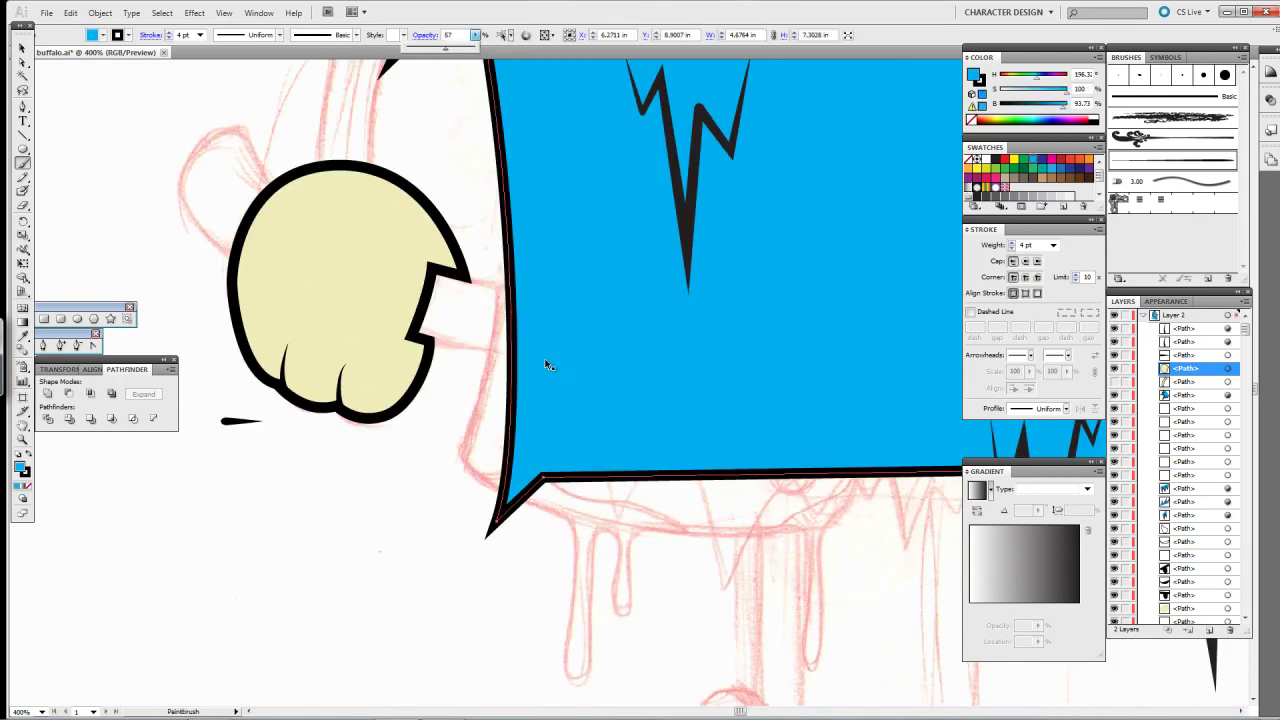
{"action": "key", "text": "3"}
{"action": "key", "text": "7"}
{"action": "key", "text": "ctrl+shift+a"}
{"action": "key", "text": "p"}
Step: Reset to default colours and start the curved handle path above the fist
{"action": "scroll", "coordinate": [380, 177], "scroll_direction": "left", "scroll_amount": 4}
{"action": "scroll", "coordinate": [344, 220], "scroll_direction": "up", "scroll_amount": 2}
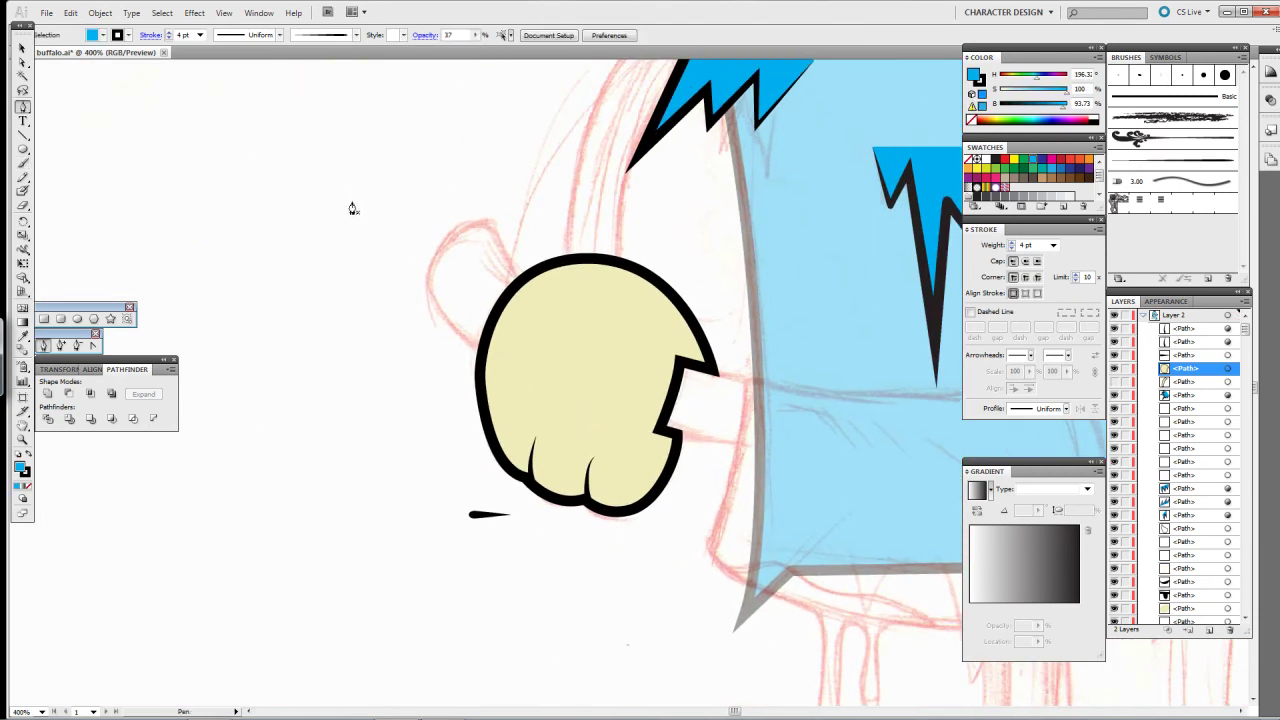
{"action": "key", "text": "d"}
{"action": "key", "text": "ctrl+z"}
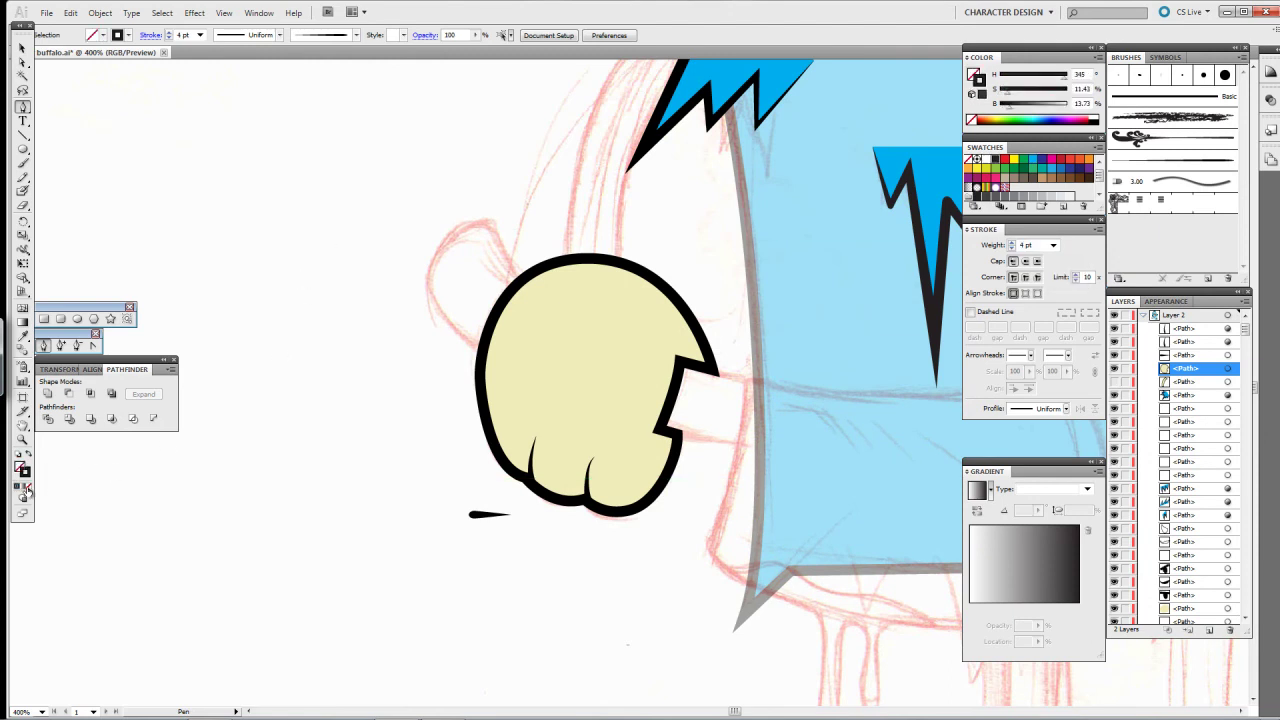
{"action": "scroll", "coordinate": [457, 338], "scroll_direction": "up", "scroll_amount": 2}
{"action": "scroll", "coordinate": [457, 338], "scroll_direction": "left", "scroll_amount": 1}
{"action": "left_click", "coordinate": [457, 338]}
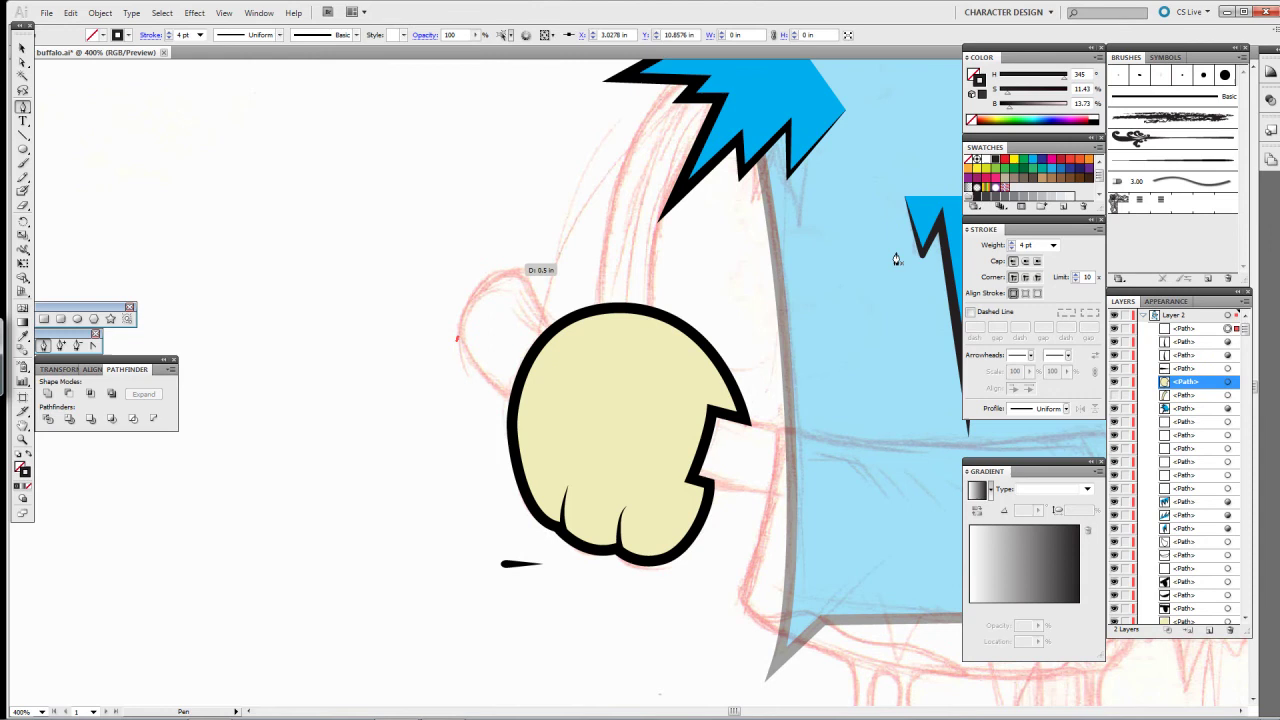
{"action": "key", "text": "Delete"}
{"action": "left_click", "coordinate": [457, 332]}
{"action": "left_click_drag", "start_coordinate": [520, 268], "coordinate": [572, 258]}
Step: Curve the handle band across the fist and close its outline
{"action": "scroll", "coordinate": [433, 290], "scroll_direction": "down", "scroll_amount": 2}
{"action": "scroll", "coordinate": [433, 290], "scroll_direction": "right", "scroll_amount": 1}
{"action": "left_click_drag", "start_coordinate": [668, 347], "coordinate": [765, 360]}
{"action": "left_click_drag", "start_coordinate": [612, 562], "coordinate": [538, 405]}
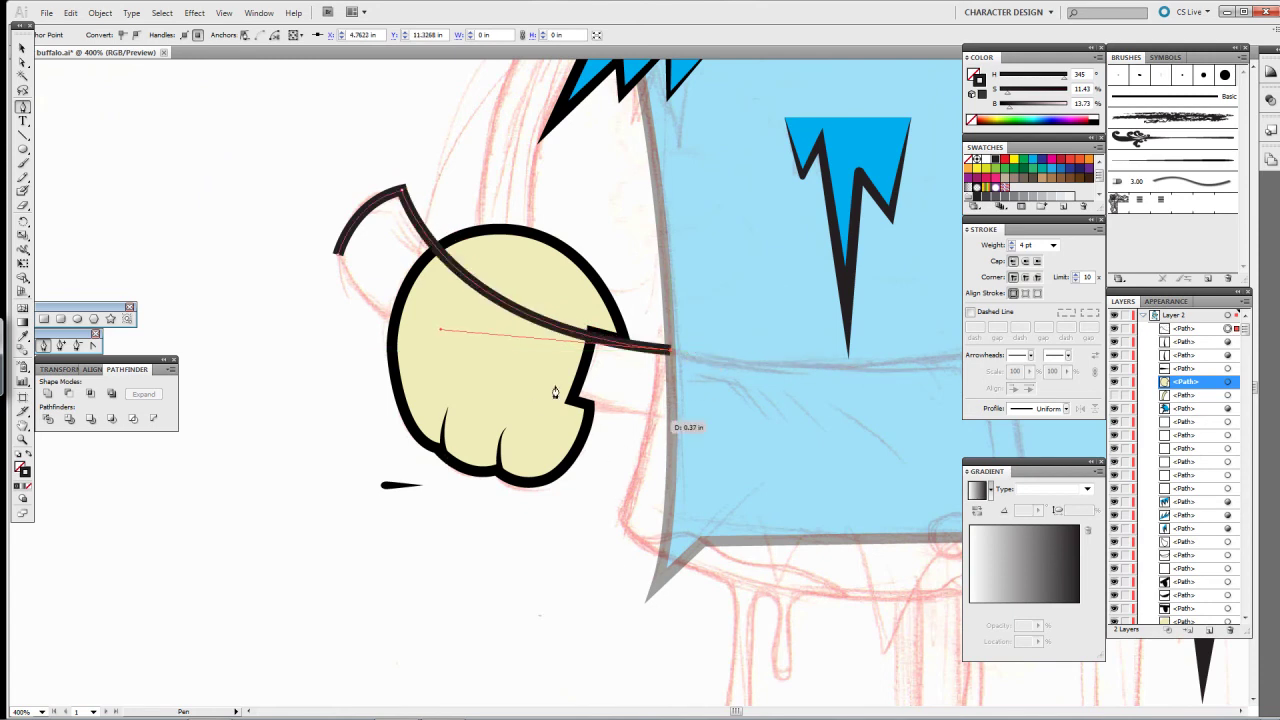
{"action": "scroll", "coordinate": [488, 270], "scroll_direction": "up", "scroll_amount": 2}
{"action": "scroll", "coordinate": [488, 270], "scroll_direction": "left", "scroll_amount": 2}
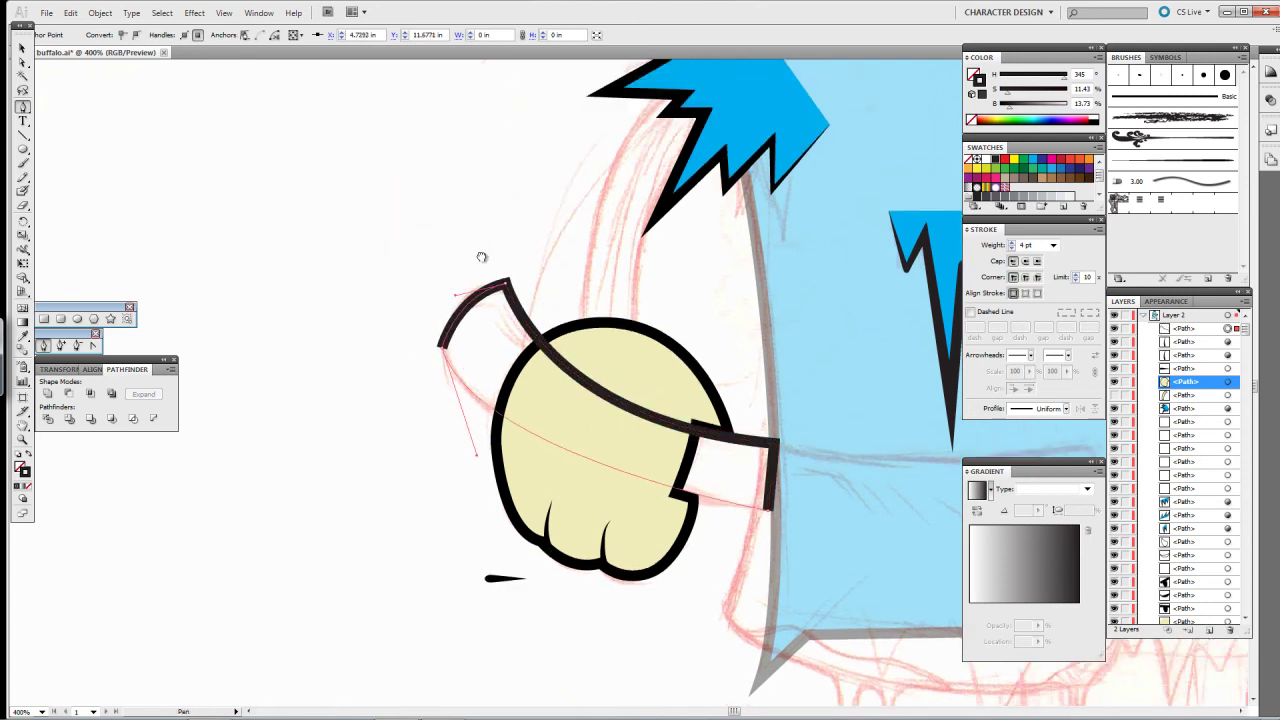
{"action": "left_click_drag", "start_coordinate": [587, 491], "coordinate": [588, 481]}
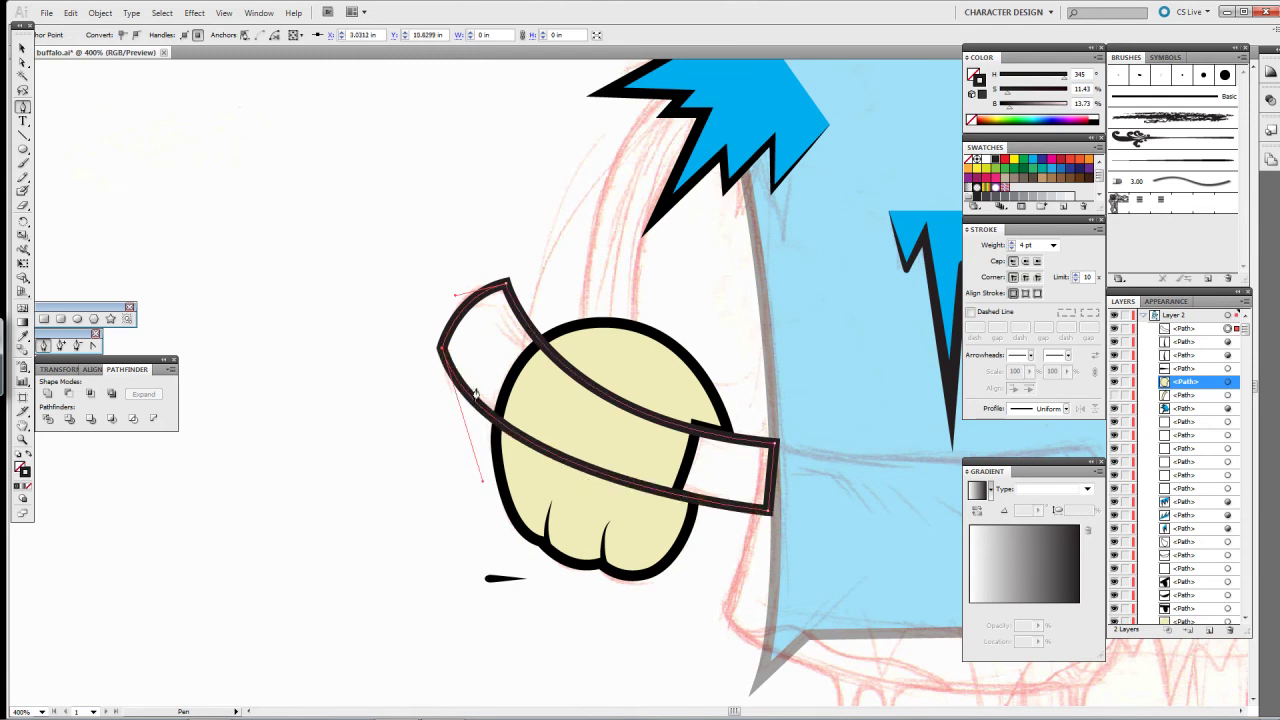
Step: Fill and stroke the handle band black and send it behind the fist
{"action": "key", "text": "x"}
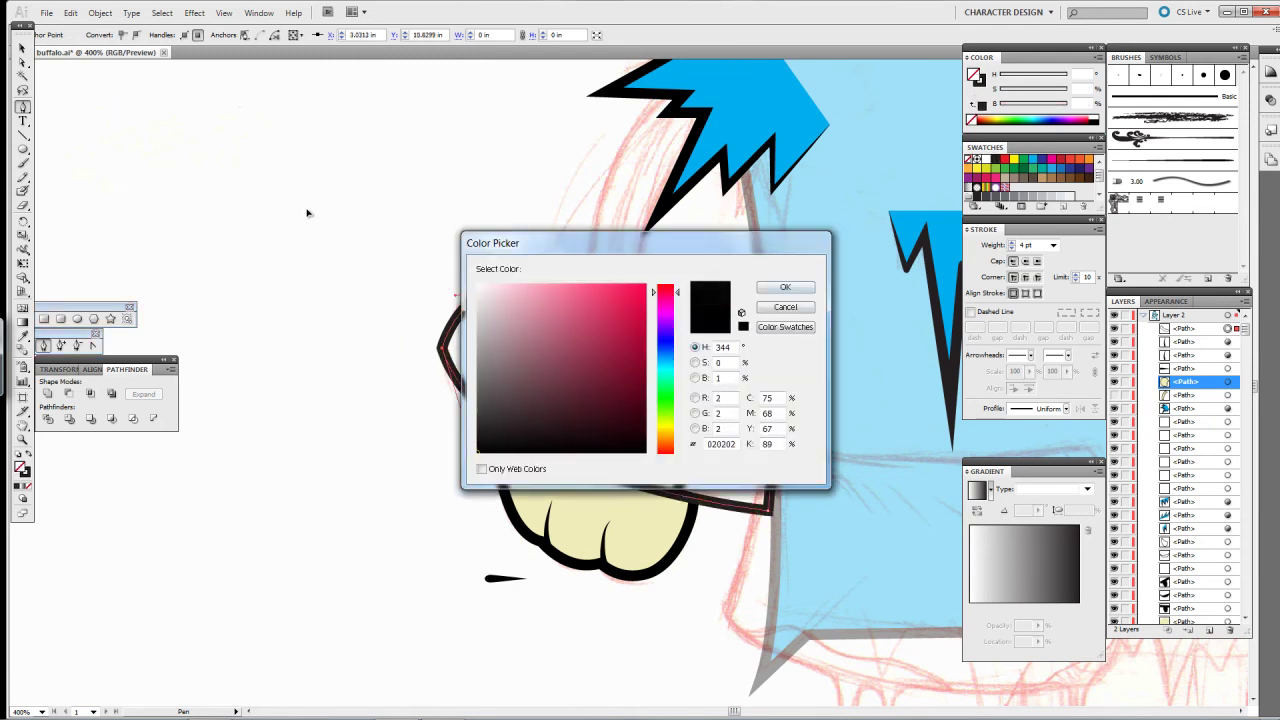
{"action": "key", "text": "Return"}
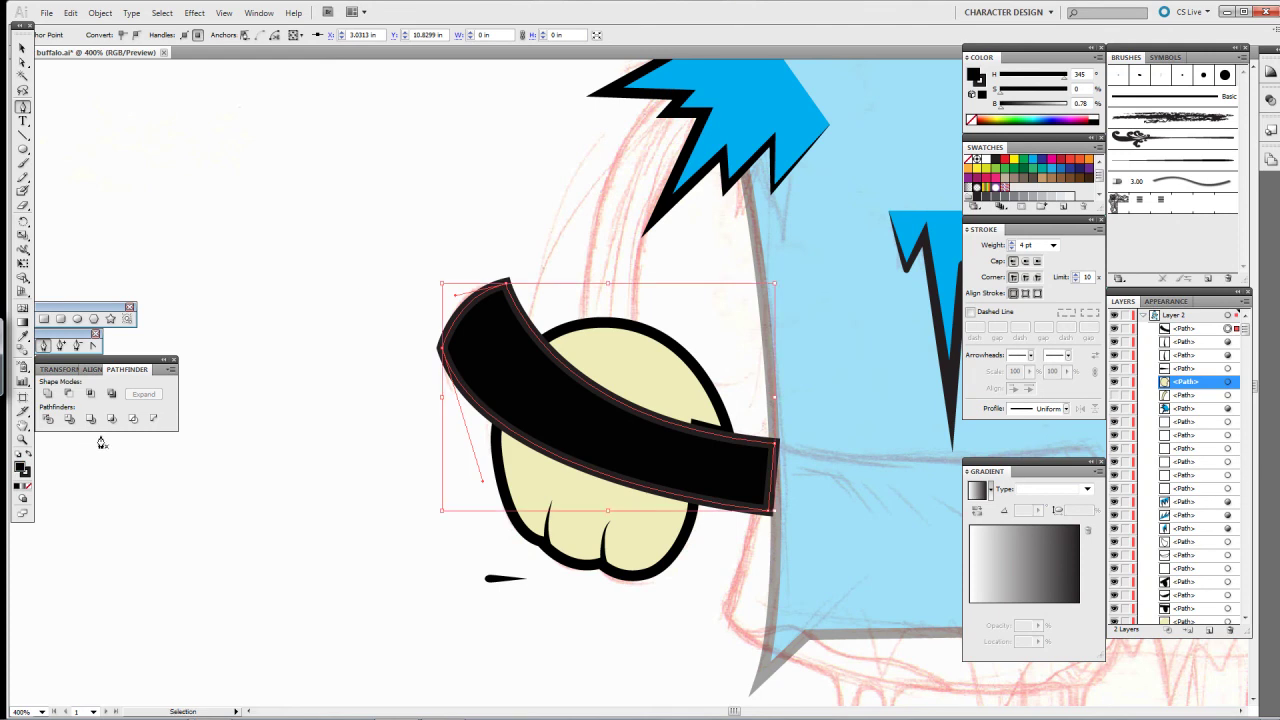
{"action": "key", "text": "ctrl"}
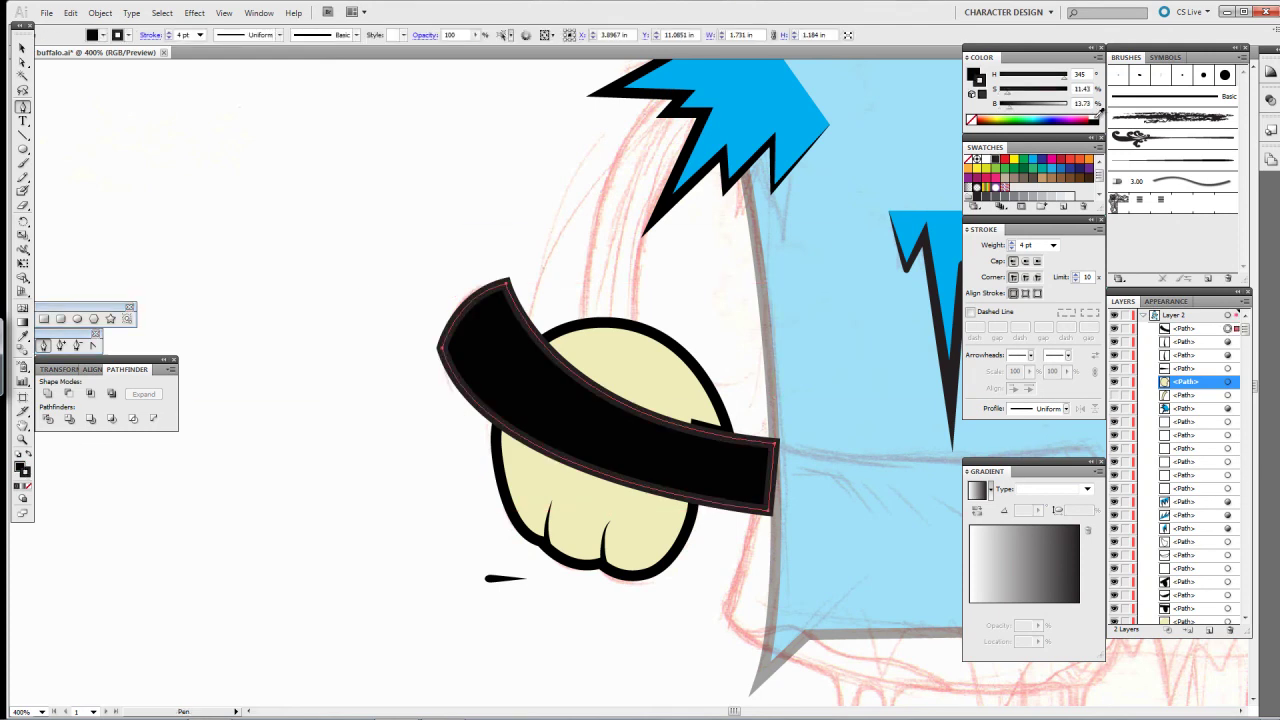
{"action": "double_click", "coordinate": [1098, 114]}
{"action": "left_click", "coordinate": [744, 326]}
{"action": "key", "text": "Return"}
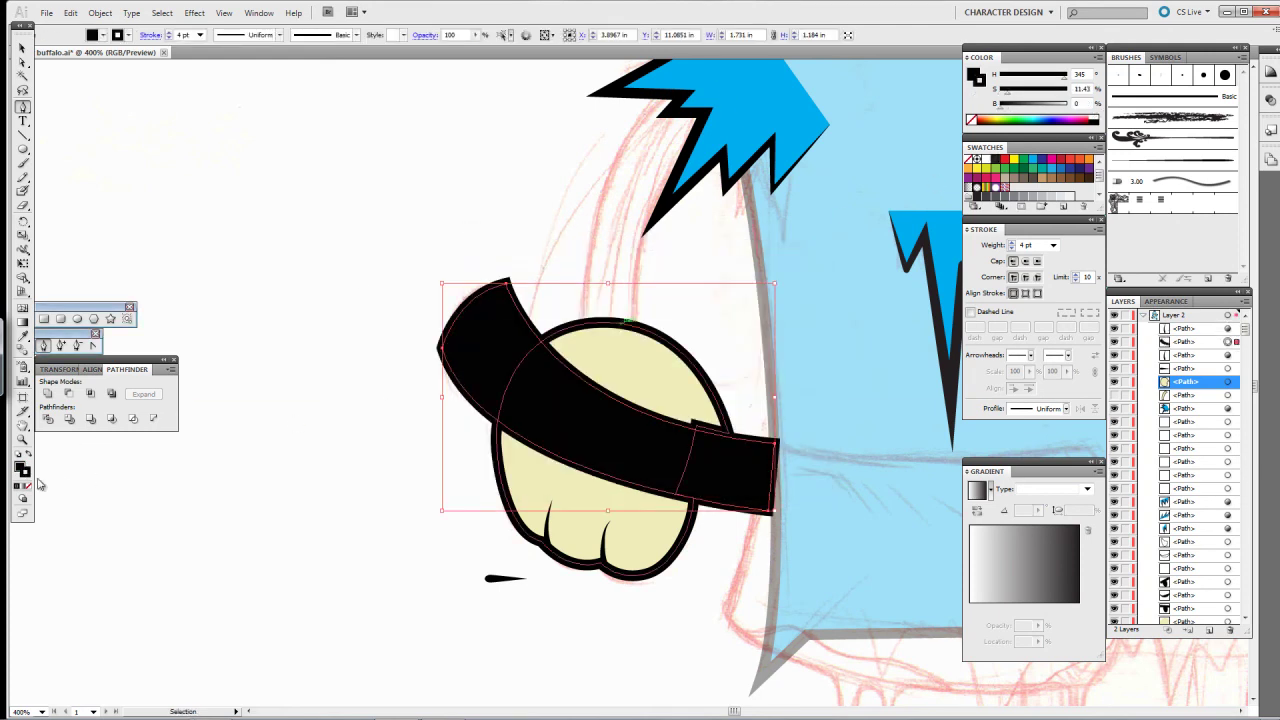
{"action": "key", "text": "ctrl+bracketleft"}
{"action": "left_click_drag", "start_coordinate": [461, 405], "coordinate": [463, 406]}
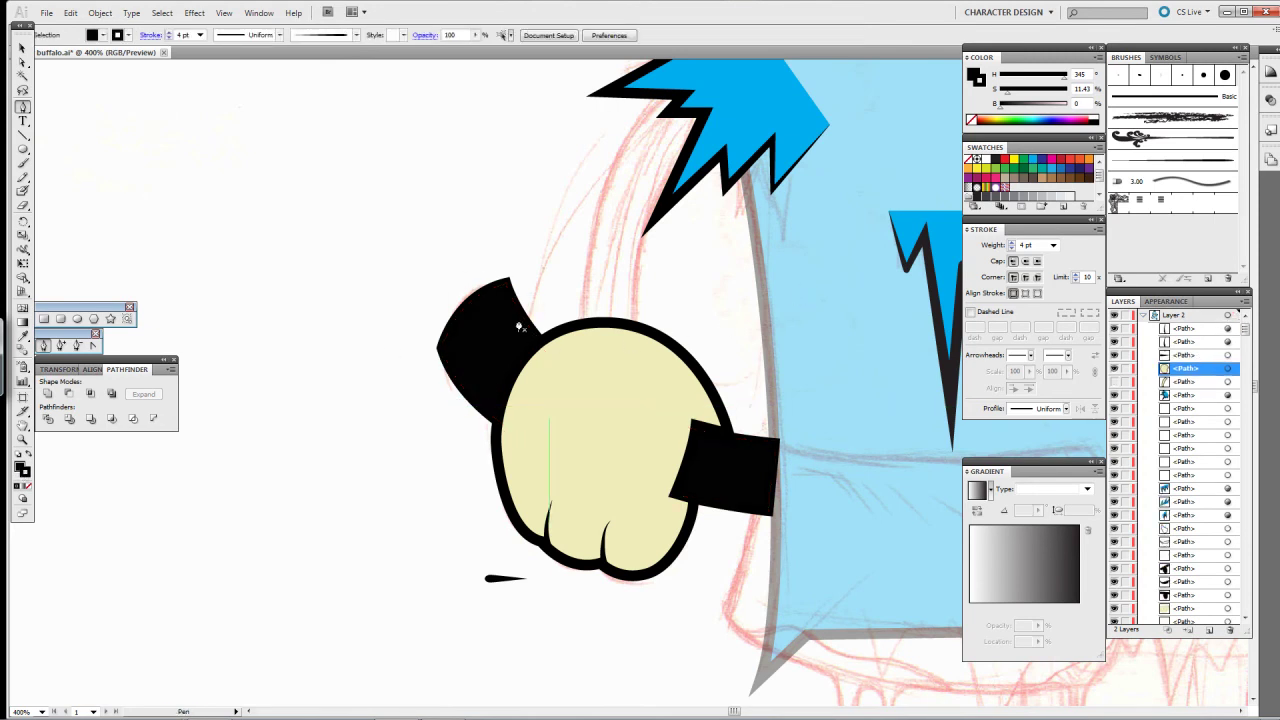
{"action": "left_click_drag", "start_coordinate": [781, 302], "coordinate": [431, 247]}
{"action": "left_click", "coordinate": [30, 485]}
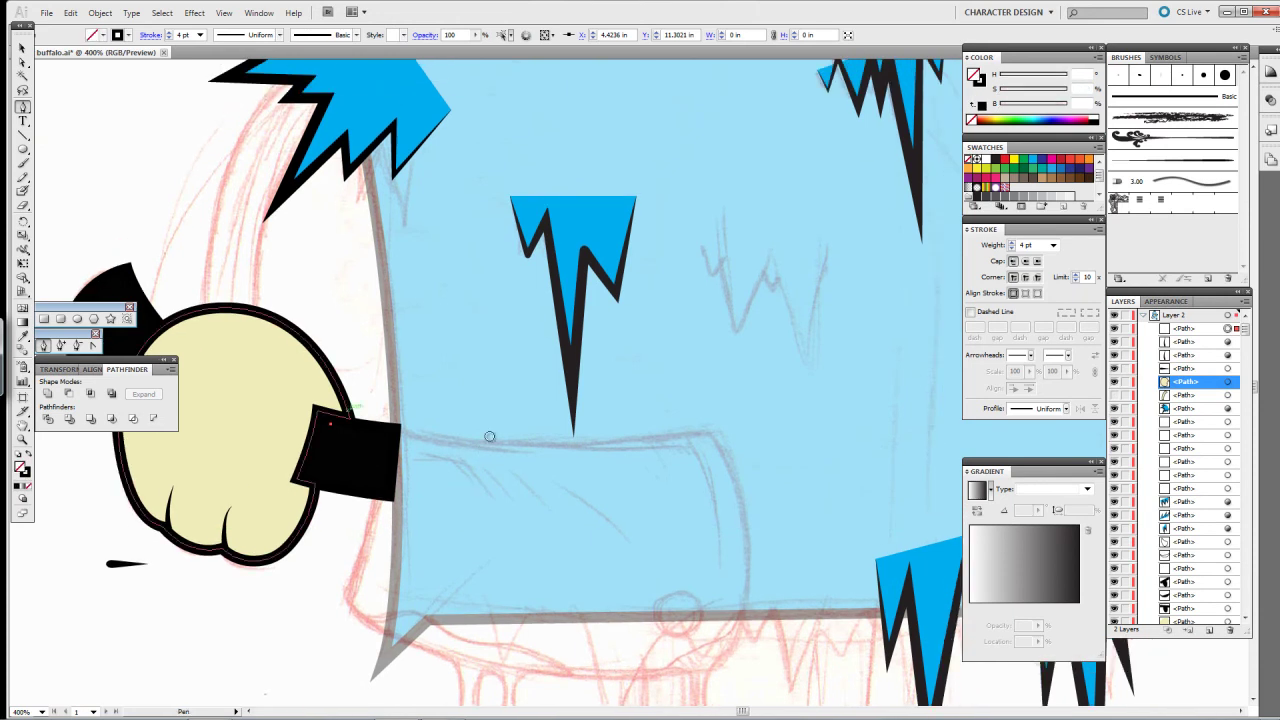
Step: Draw the curved cleaver blade outline extending from the handle's end
{"action": "key", "text": "Delete"}
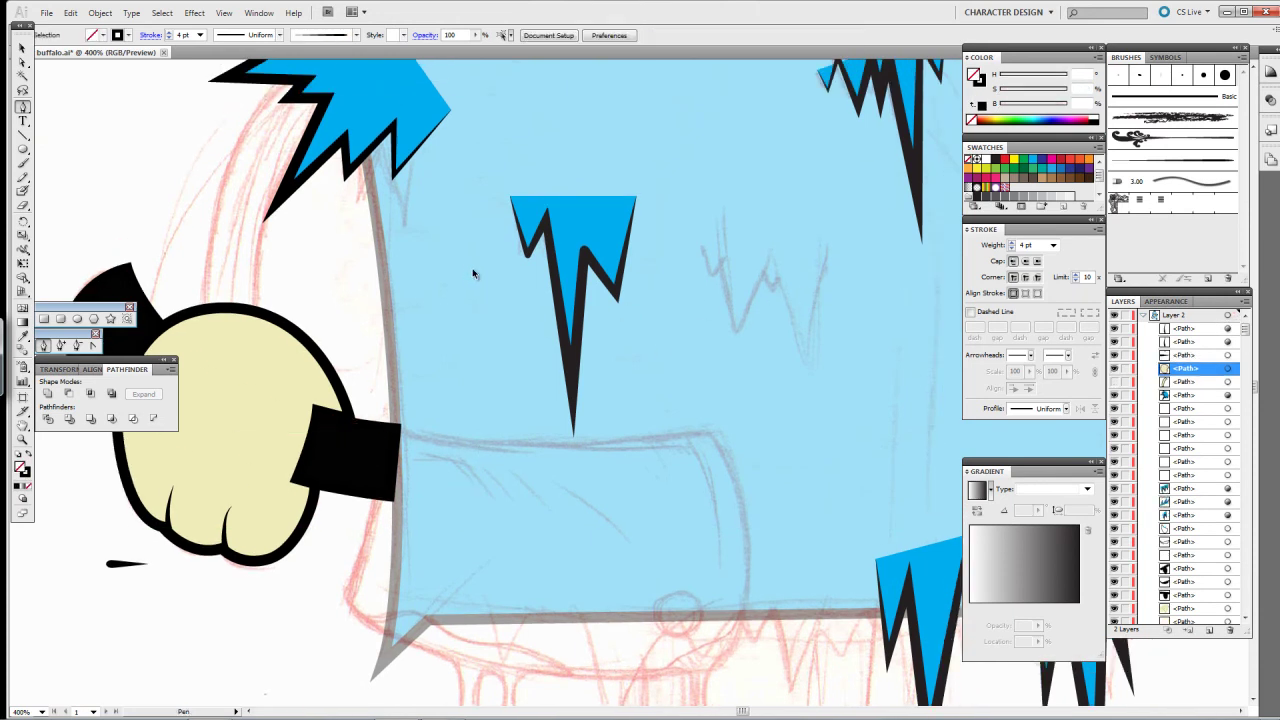
{"action": "left_click", "coordinate": [506, 335]}
{"action": "left_click_drag", "start_coordinate": [506, 335], "coordinate": [413, 313]}
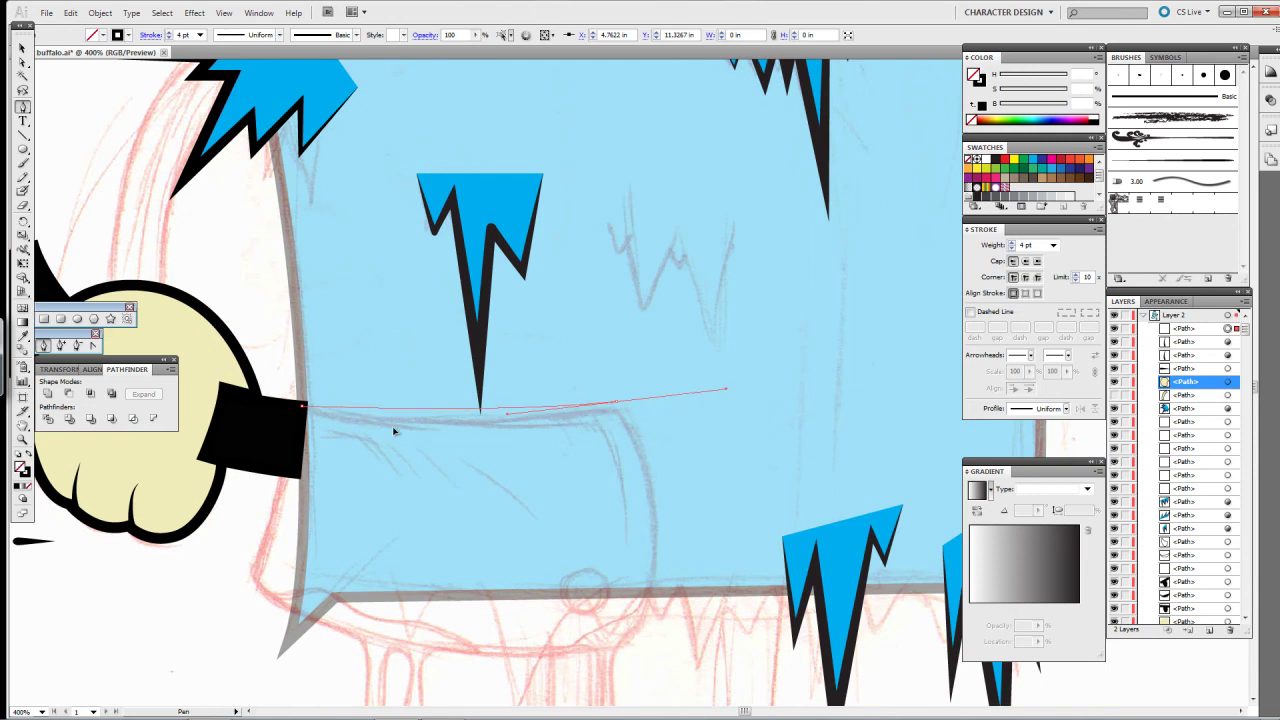
{"action": "left_click_drag", "start_coordinate": [393, 431], "coordinate": [398, 432]}
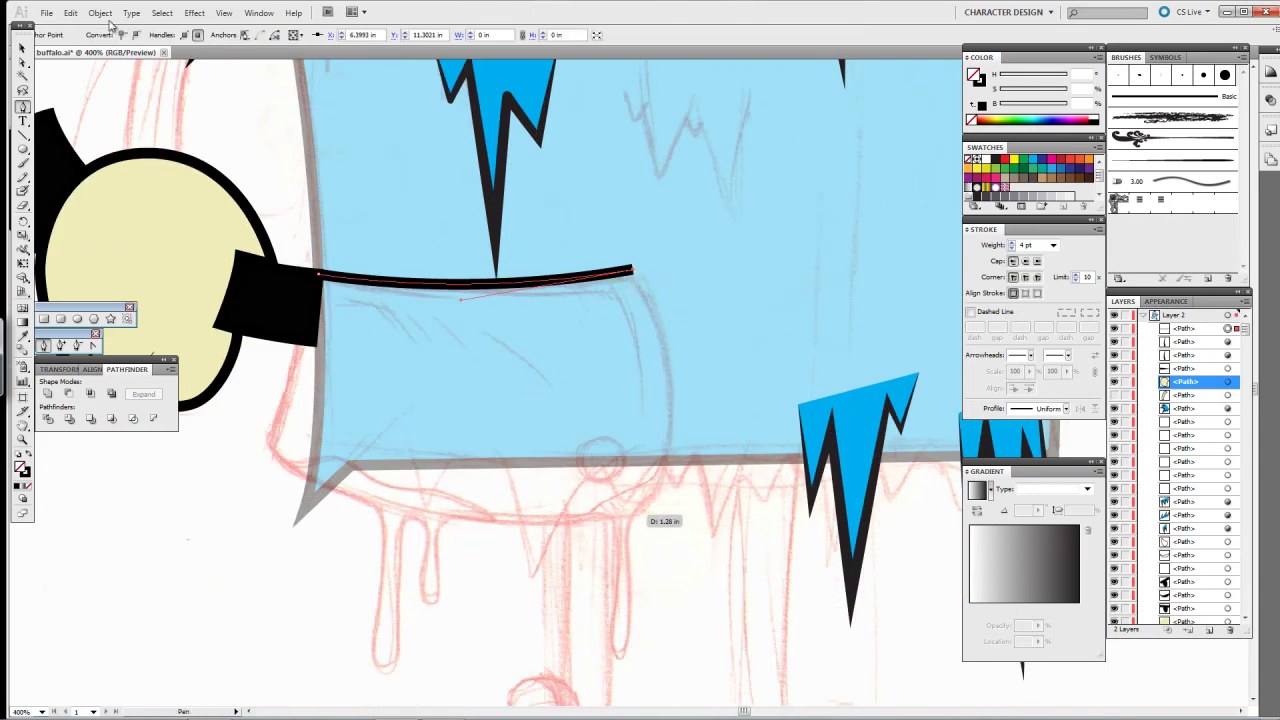
{"action": "left_click_drag", "start_coordinate": [638, 518], "coordinate": [557, 654]}
{"action": "left_click_drag", "start_coordinate": [398, 80], "coordinate": [600, 119]}
{"action": "left_click_drag", "start_coordinate": [461, 489], "coordinate": [546, 584]}
{"action": "left_click_drag", "start_coordinate": [651, 309], "coordinate": [705, 325]}
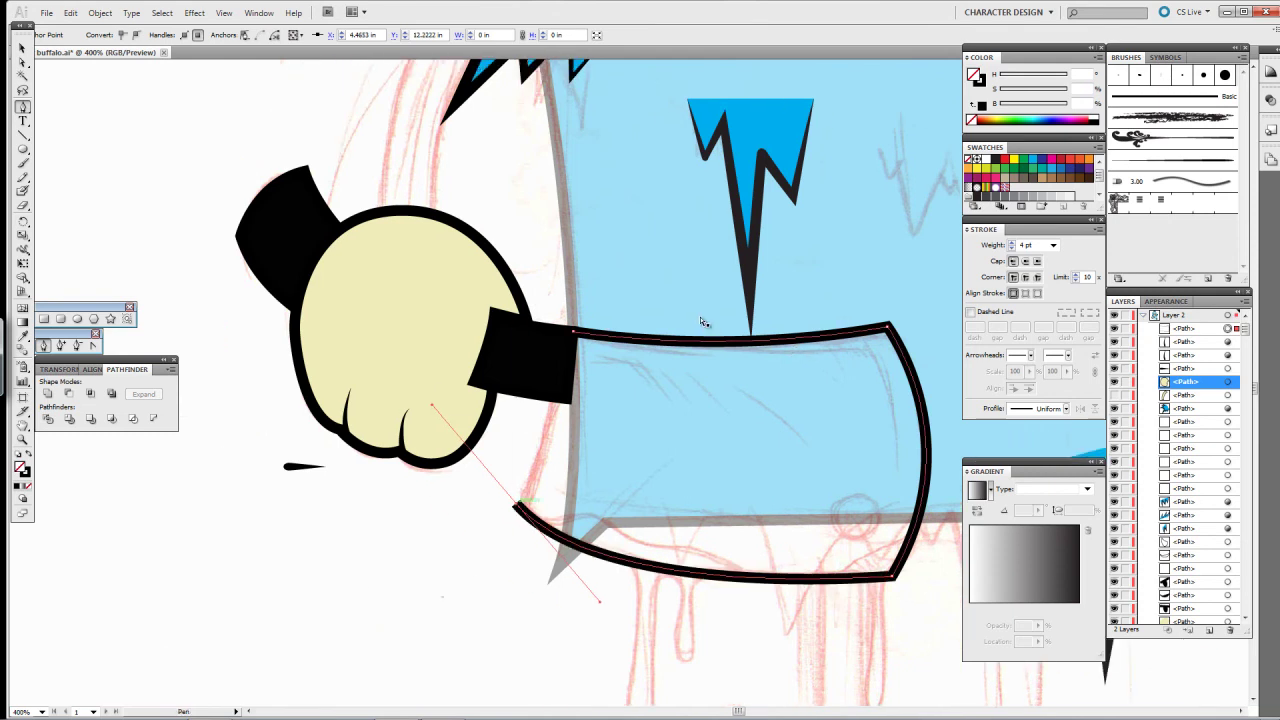
{"action": "left_click_drag", "start_coordinate": [740, 357], "coordinate": [740, 357]}
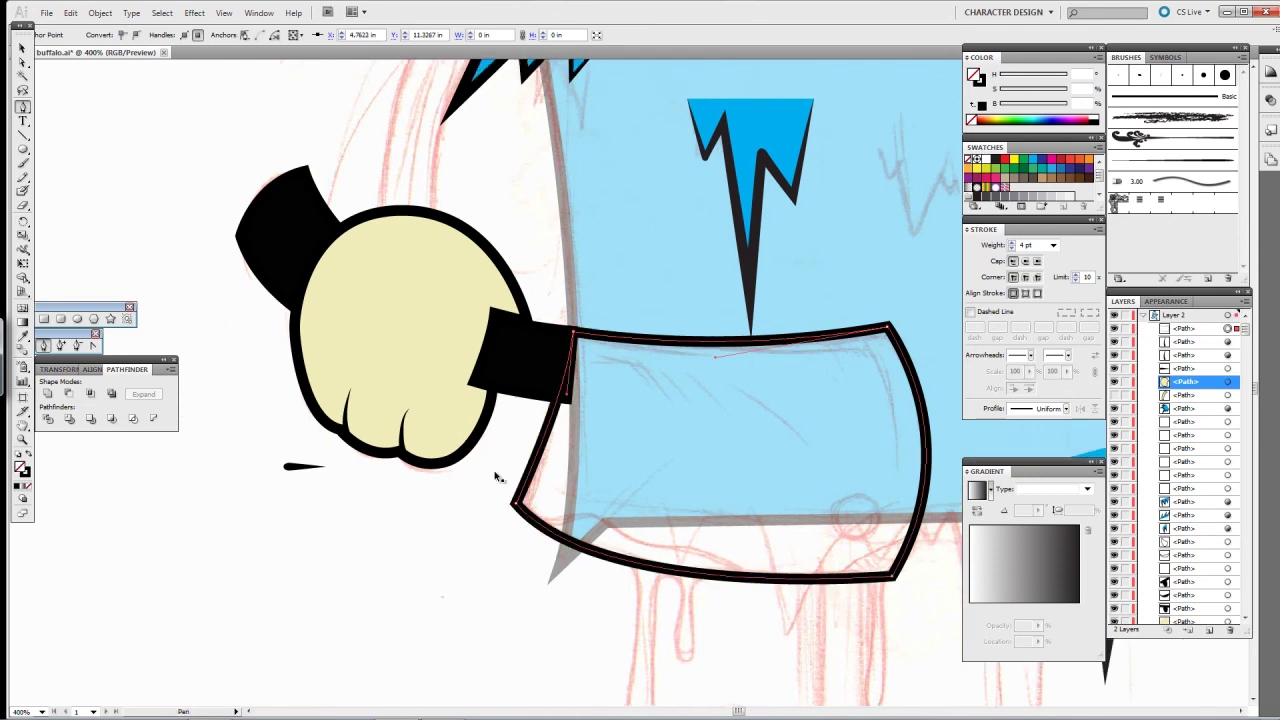
Step: Fill the cleaver blade light grey and fine-tune its position
{"action": "key", "text": "shift+x"}
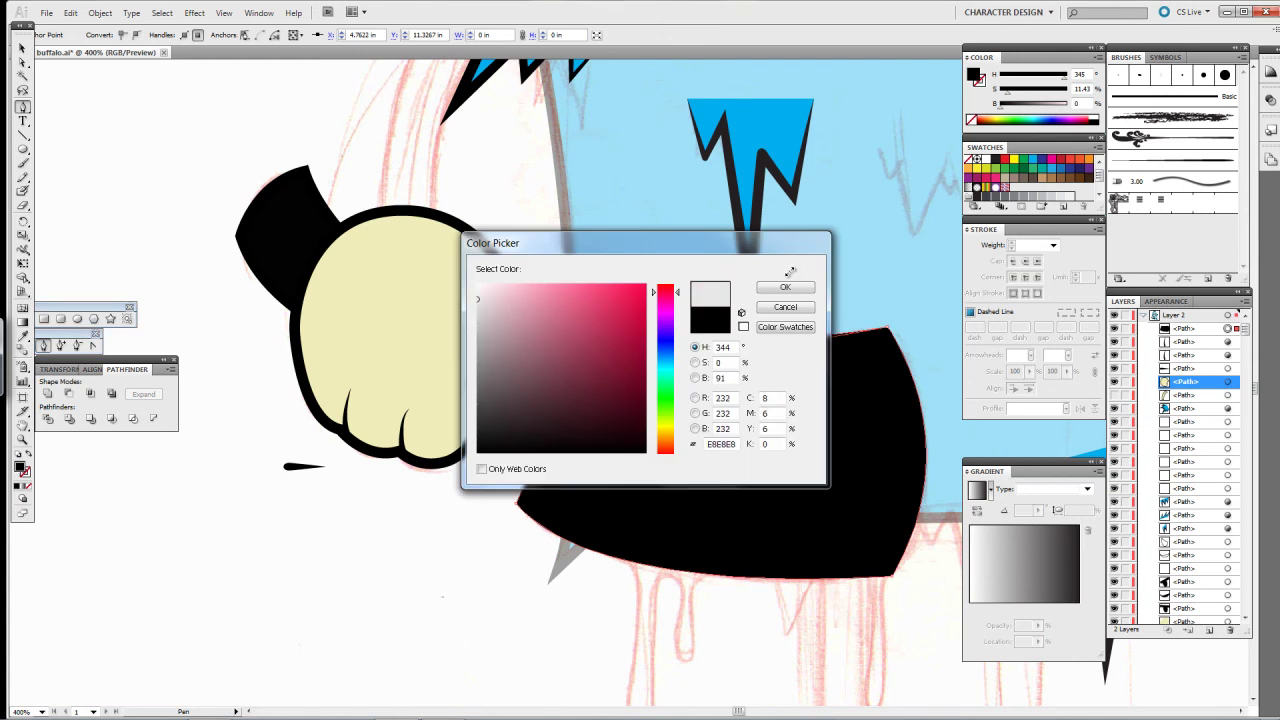
{"action": "left_click", "coordinate": [792, 286]}
{"action": "key", "text": "ctrl+plus"}
{"action": "key", "text": "ctrl+plus"}
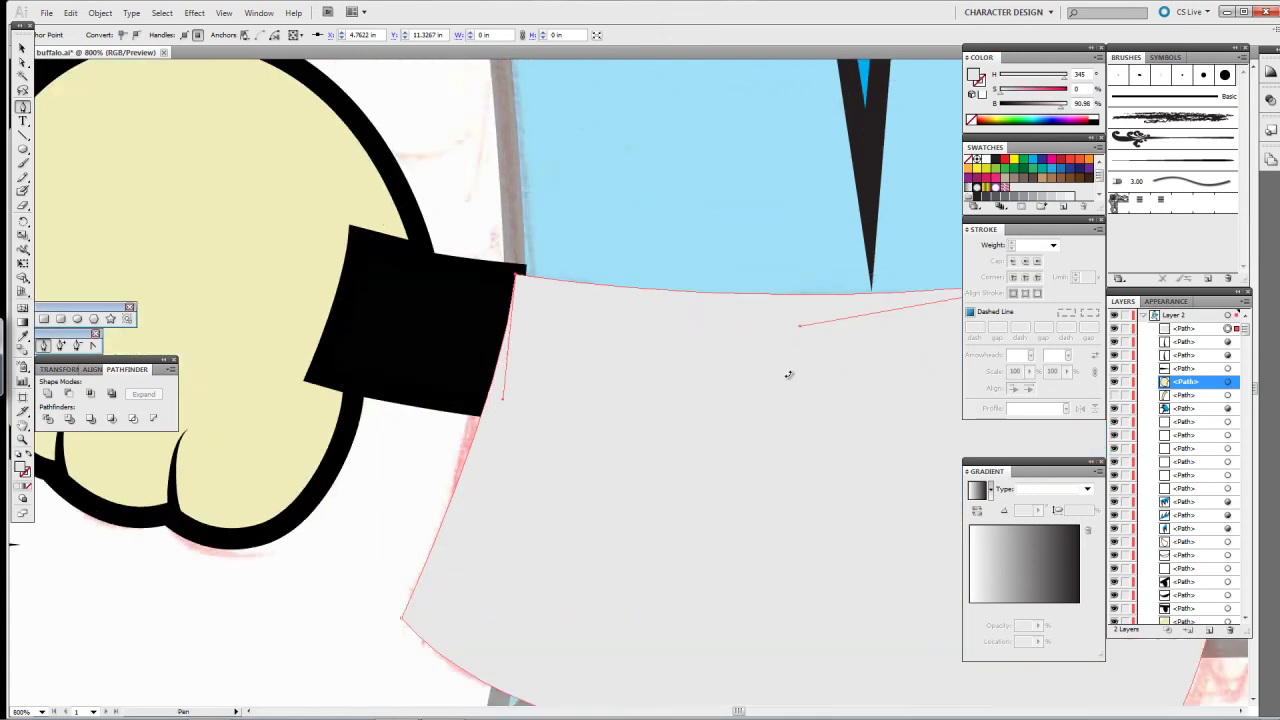
{"action": "key", "text": "v"}
{"action": "left_click_drag", "start_coordinate": [777, 356], "coordinate": [785, 346]}
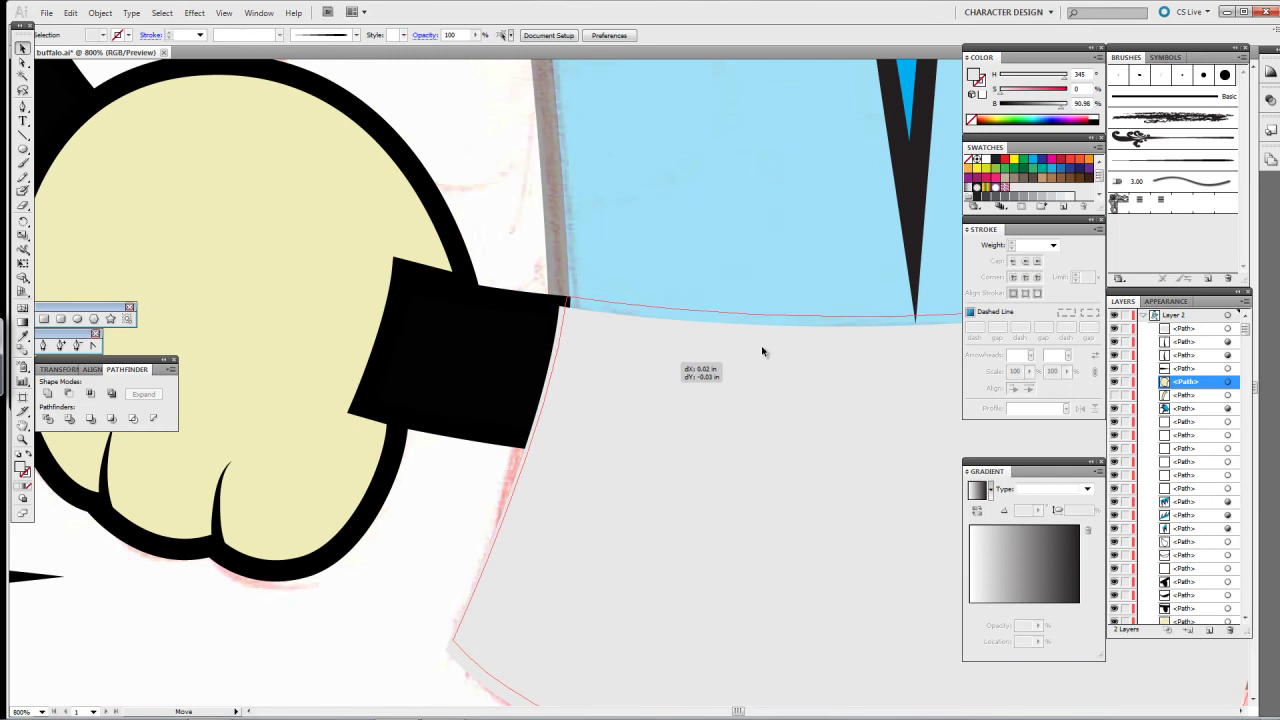
{"action": "scroll", "coordinate": [780, 334], "scroll_direction": "right", "scroll_amount": 5}
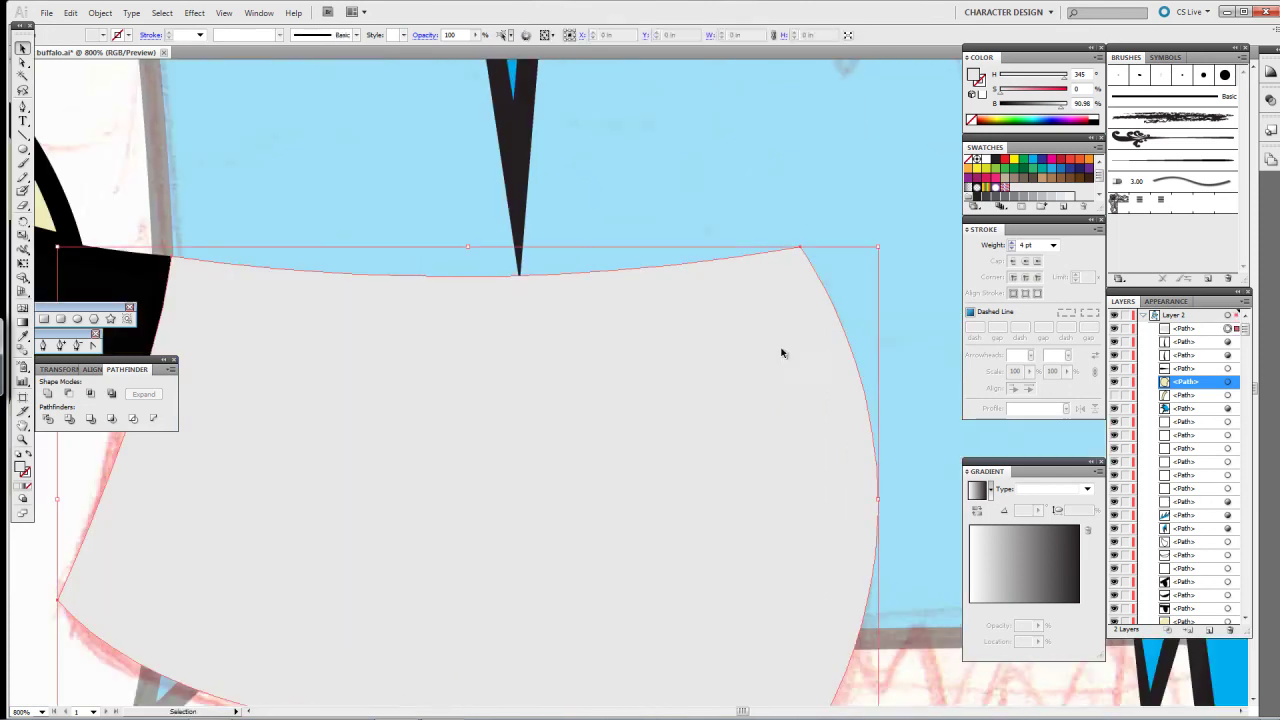
{"action": "left_click_drag", "start_coordinate": [801, 307], "coordinate": [785, 302]}
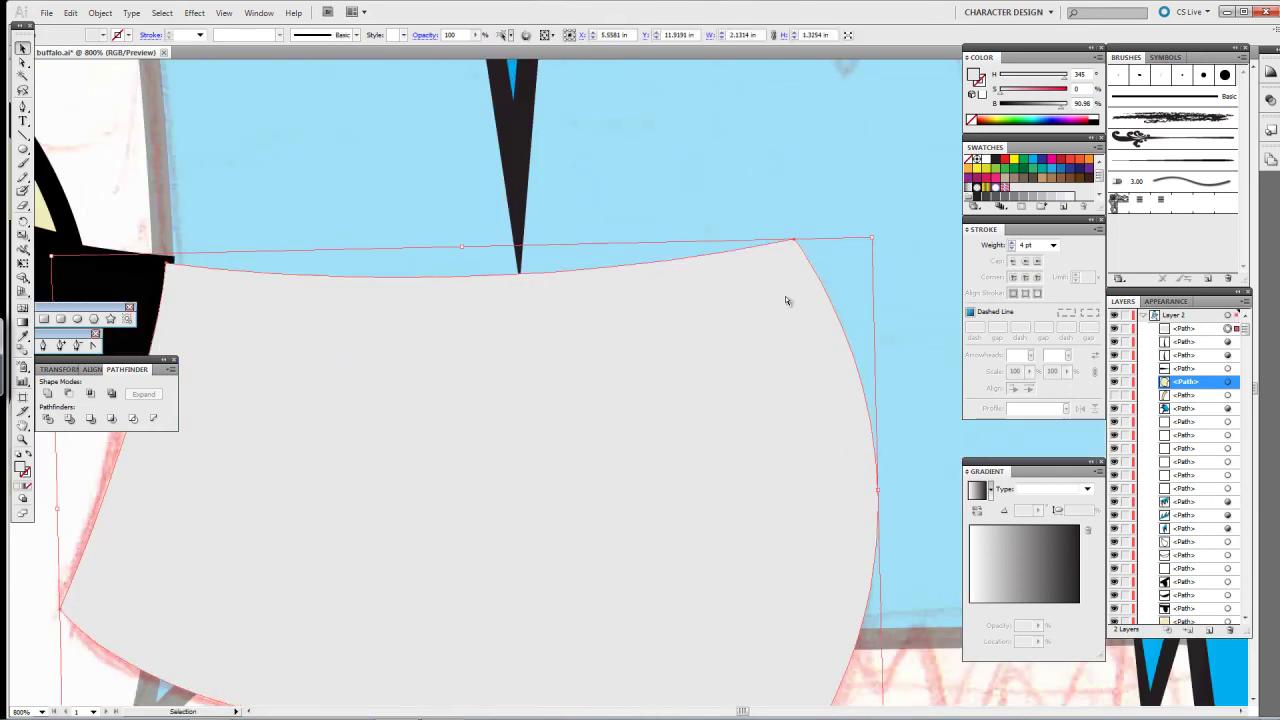
{"action": "left_click_drag", "start_coordinate": [785, 302], "coordinate": [800, 309]}
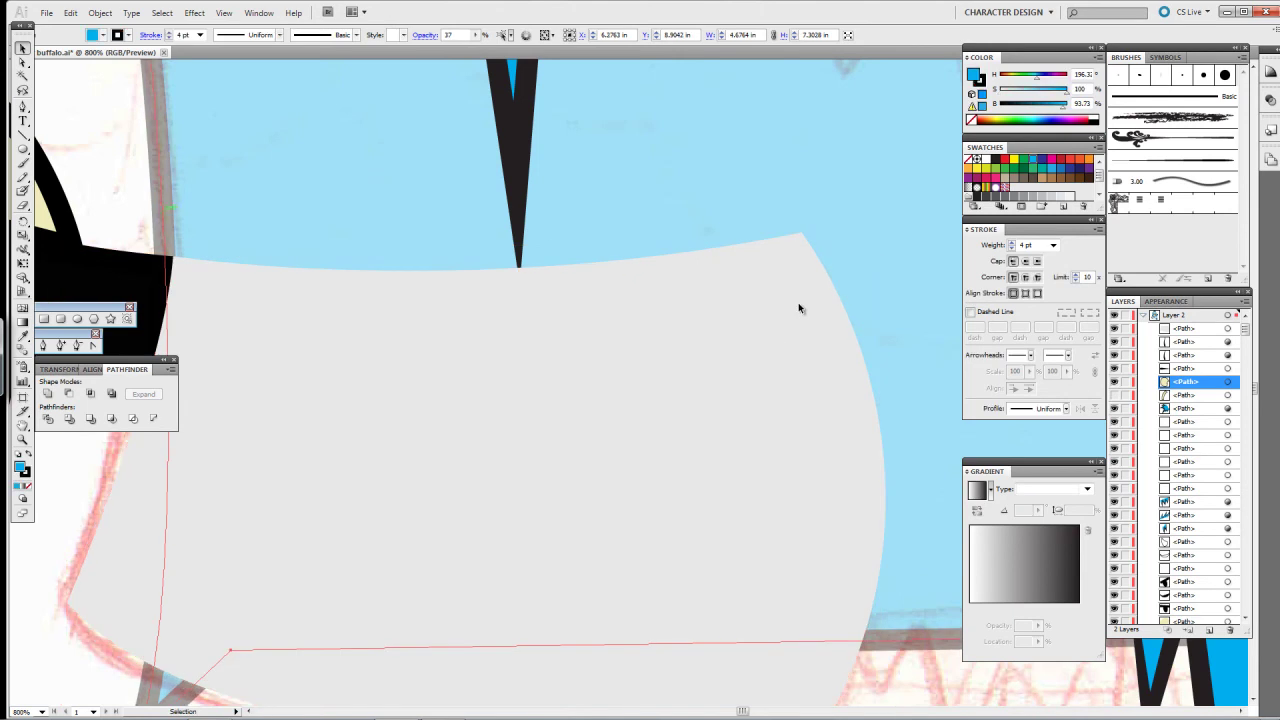
{"action": "key", "text": "ctrl+shift+a"}
Step: Cut a small circle out of the blade's top corner with Minus Front
{"action": "scroll", "coordinate": [722, 390], "scroll_direction": "down", "scroll_amount": 3}
{"action": "scroll", "coordinate": [591, 337], "scroll_direction": "up", "scroll_amount": 2}
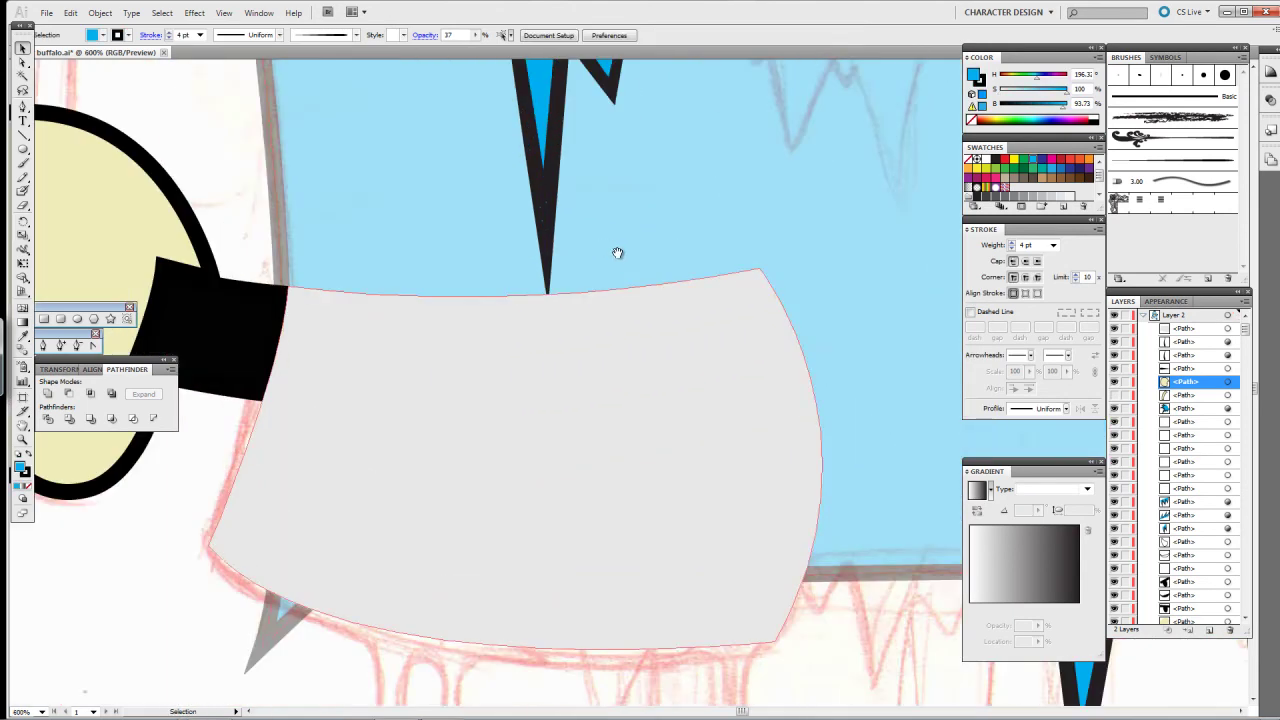
{"action": "scroll", "coordinate": [617, 251], "scroll_direction": "up", "scroll_amount": 1}
{"action": "key", "text": "l"}
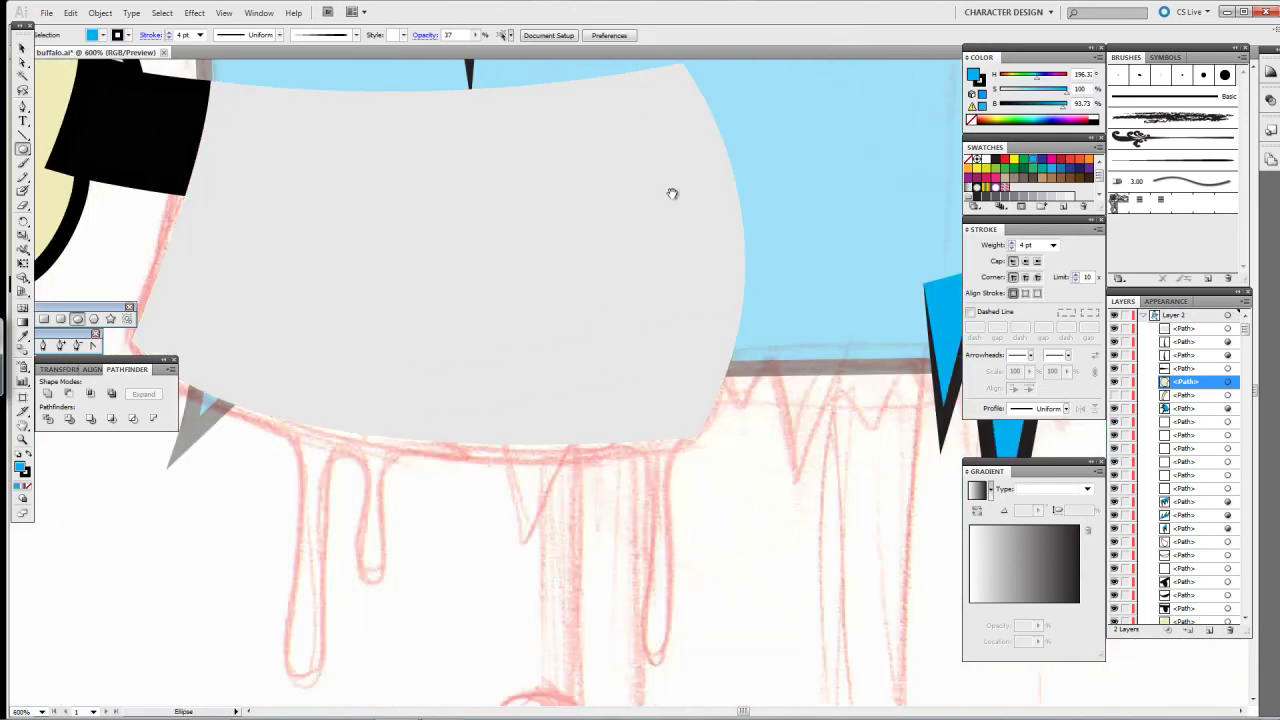
{"action": "left_click_drag", "start_coordinate": [631, 143], "coordinate": [672, 172]}
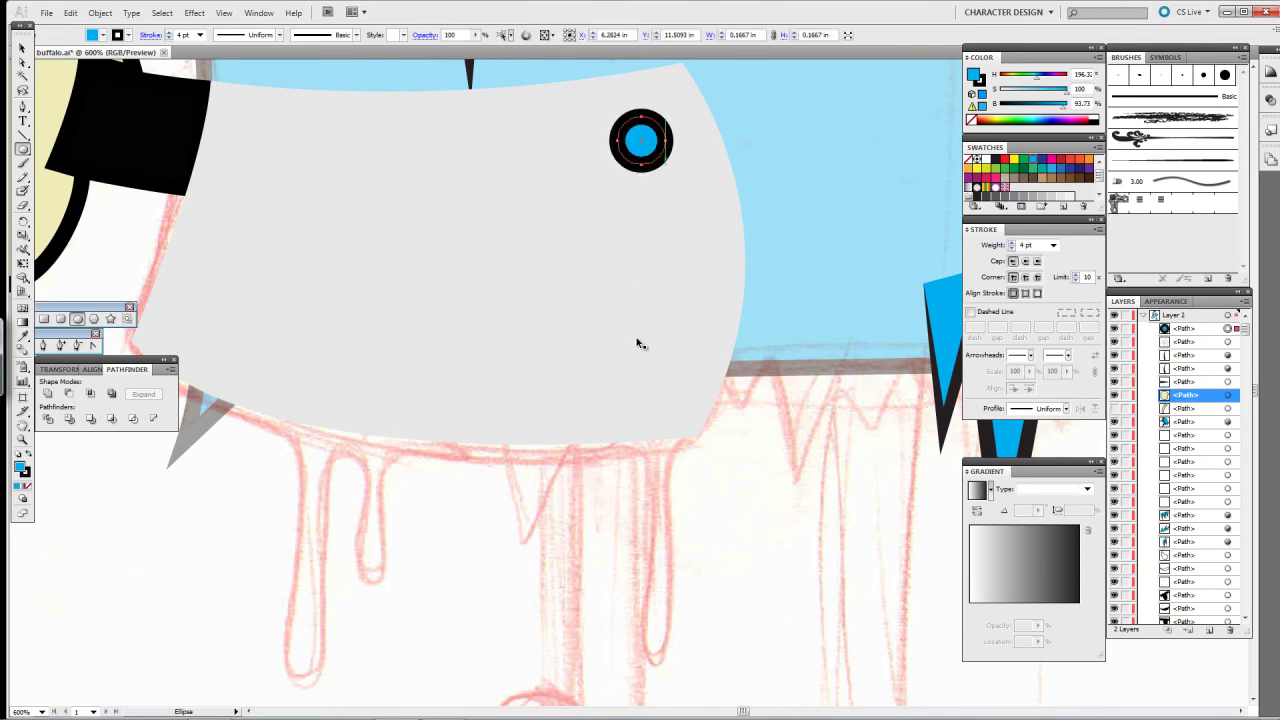
{"action": "left_click", "coordinate": [641, 343], "text": "shift"}
{"action": "key", "text": "ctrl+8"}
{"action": "left_click", "coordinate": [286, 518]}
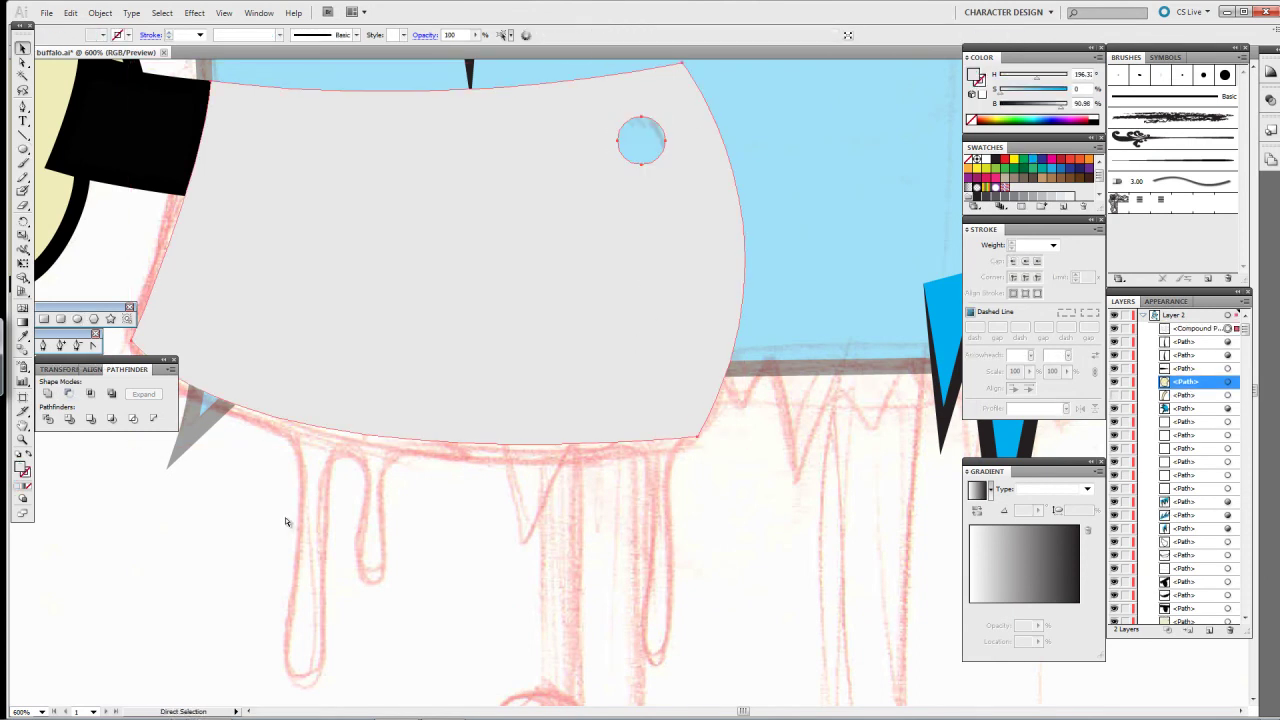
{"action": "left_click_drag", "start_coordinate": [290, 516], "coordinate": [431, 624]}
{"action": "scroll", "coordinate": [808, 533], "scroll_direction": "down", "scroll_amount": 5}
{"action": "scroll", "coordinate": [808, 533], "scroll_direction": "left", "scroll_amount": 2}
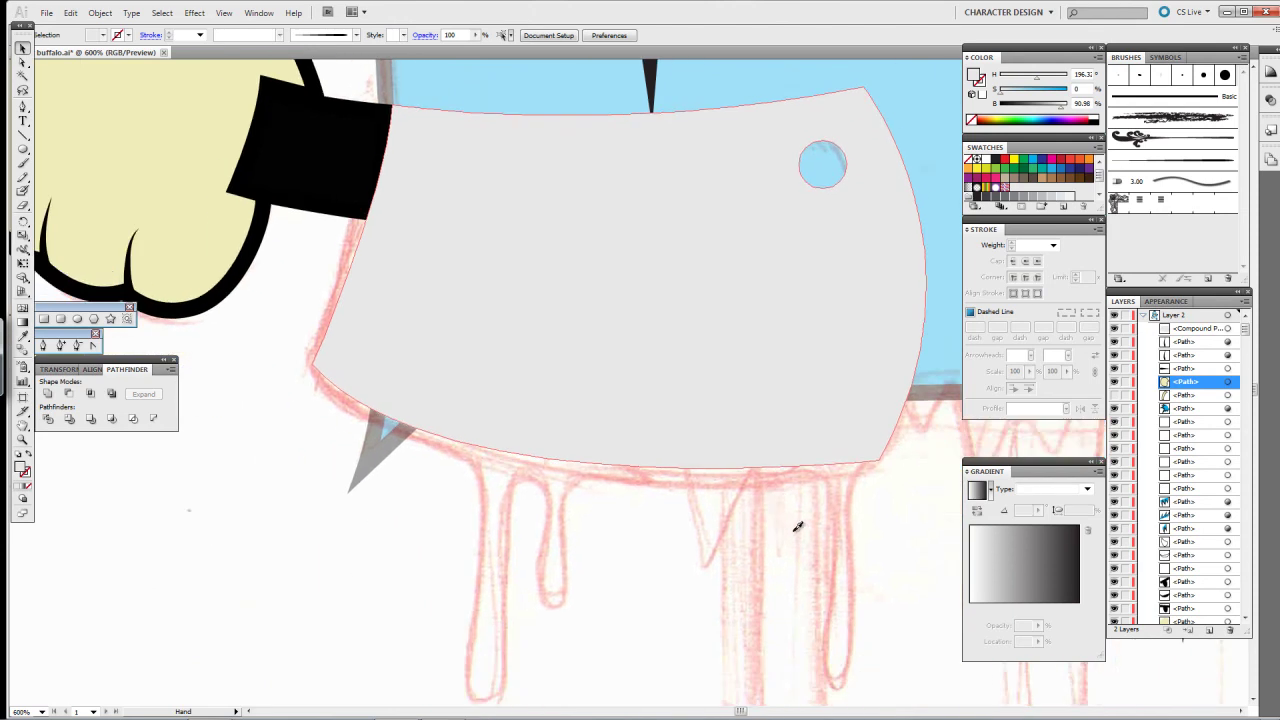
{"action": "key", "text": "ctrl+0"}
Step: Select the arm path by the hand, then deselect it
{"action": "scroll", "coordinate": [590, 400], "scroll_direction": "up", "scroll_amount": 1}
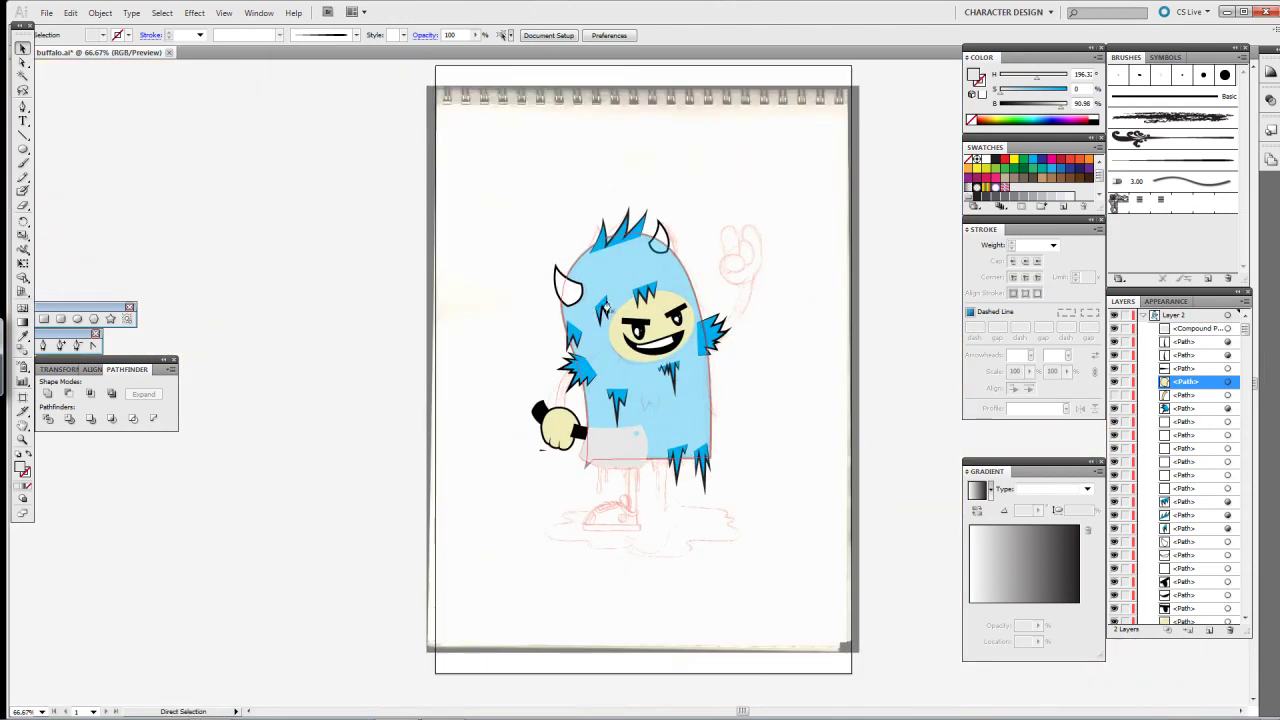
{"action": "scroll", "coordinate": [590, 400], "scroll_direction": "up", "scroll_amount": 3}
{"action": "scroll", "coordinate": [572, 394], "scroll_direction": "down", "scroll_amount": 1}
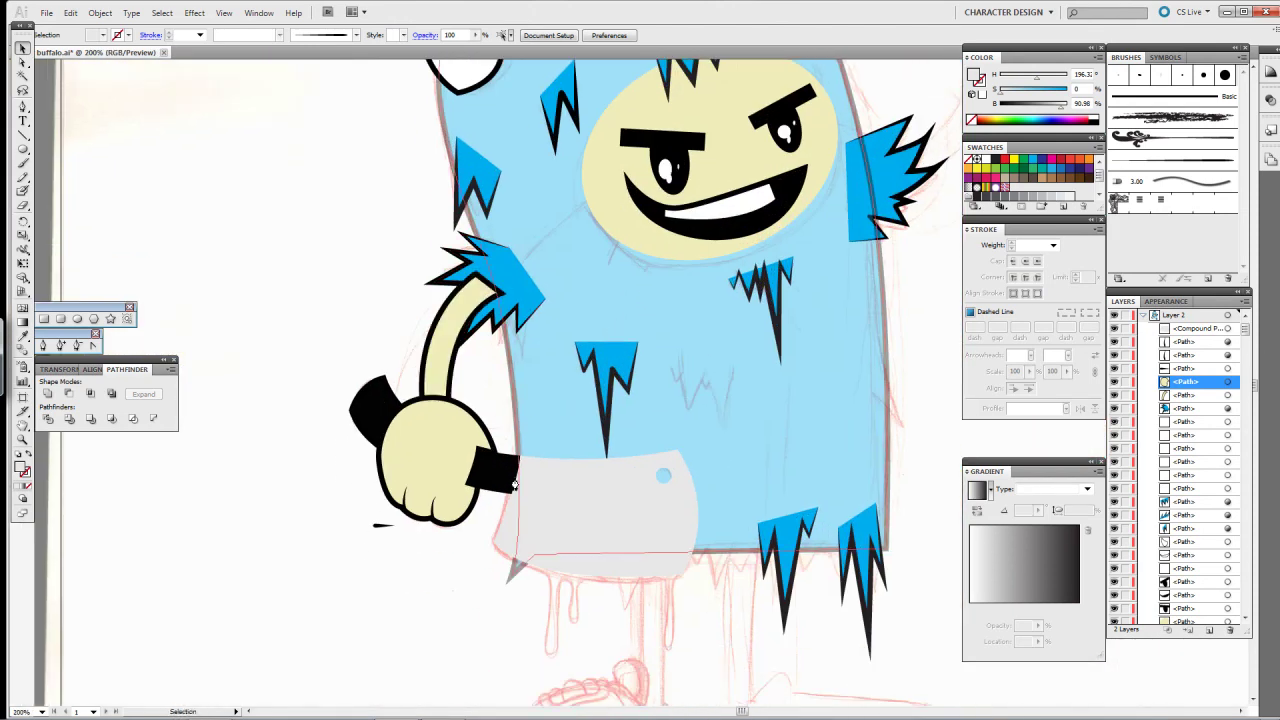
{"action": "left_click", "coordinate": [526, 411]}
{"action": "key", "text": "a"}
{"action": "key", "text": "v"}
{"action": "key", "text": "ctrl+shift+a"}
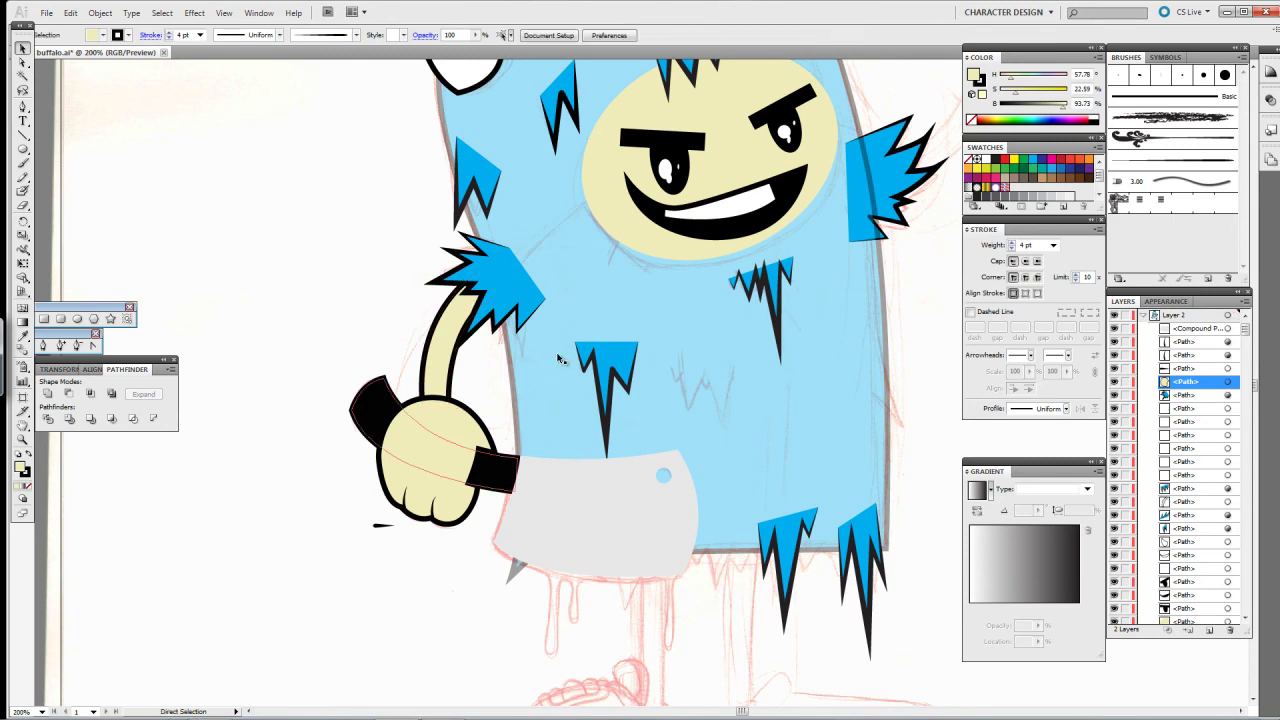
{"action": "scroll", "coordinate": [561, 360], "scroll_direction": "up", "scroll_amount": 4}
Step: Paint a tapered Paintbrush crease where the fingers meet the cleaver handle
{"action": "key", "text": "b"}
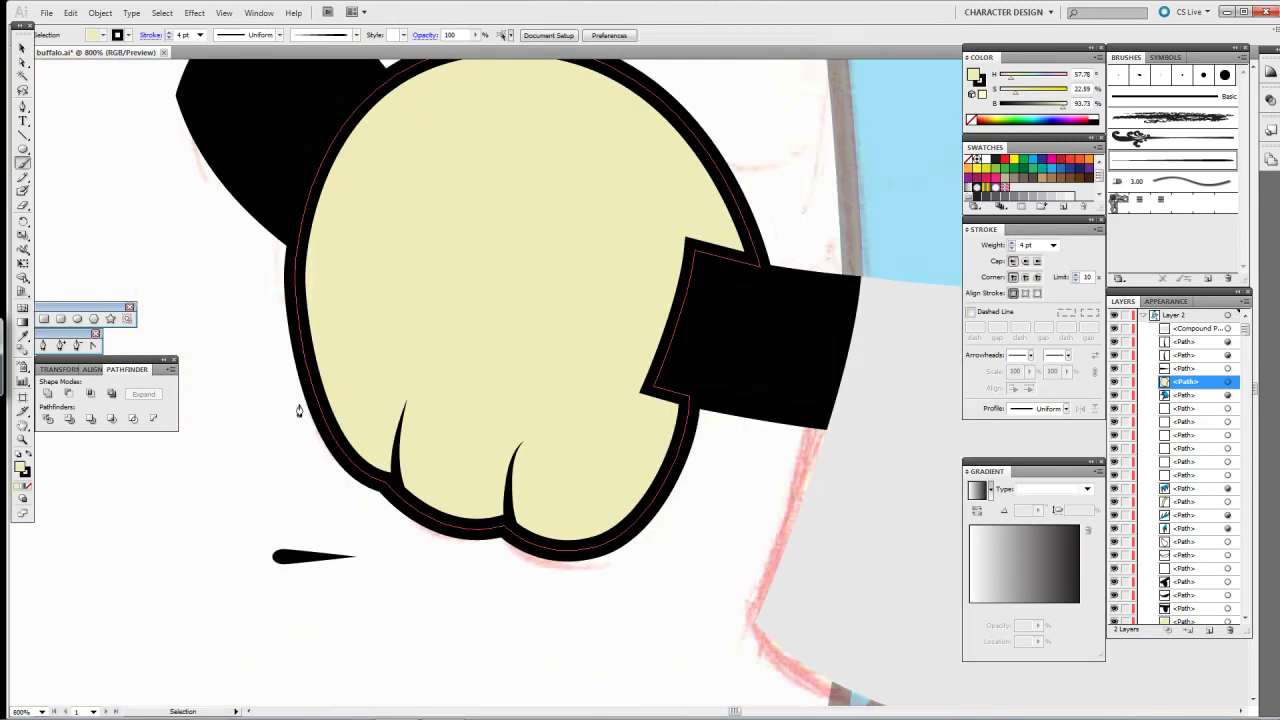
{"action": "key", "text": "ctrl+plus"}
{"action": "key", "text": "ctrl+plus"}
{"action": "key", "text": "ctrl+plus"}
{"action": "left_click_drag", "start_coordinate": [591, 498], "coordinate": [660, 425]}
{"action": "key", "text": "ctrl+z"}
{"action": "mouse_move", "coordinate": [490, 540]}
{"action": "left_mouse_down"}
{"action": "mouse_move", "coordinate": [652, 400]}
{"action": "mouse_move", "coordinate": [728, 437]}
{"action": "left_mouse_up"}
{"action": "scroll", "coordinate": [779, 294], "scroll_direction": "up", "scroll_amount": 3}
{"action": "key", "text": "ctrl+z"}
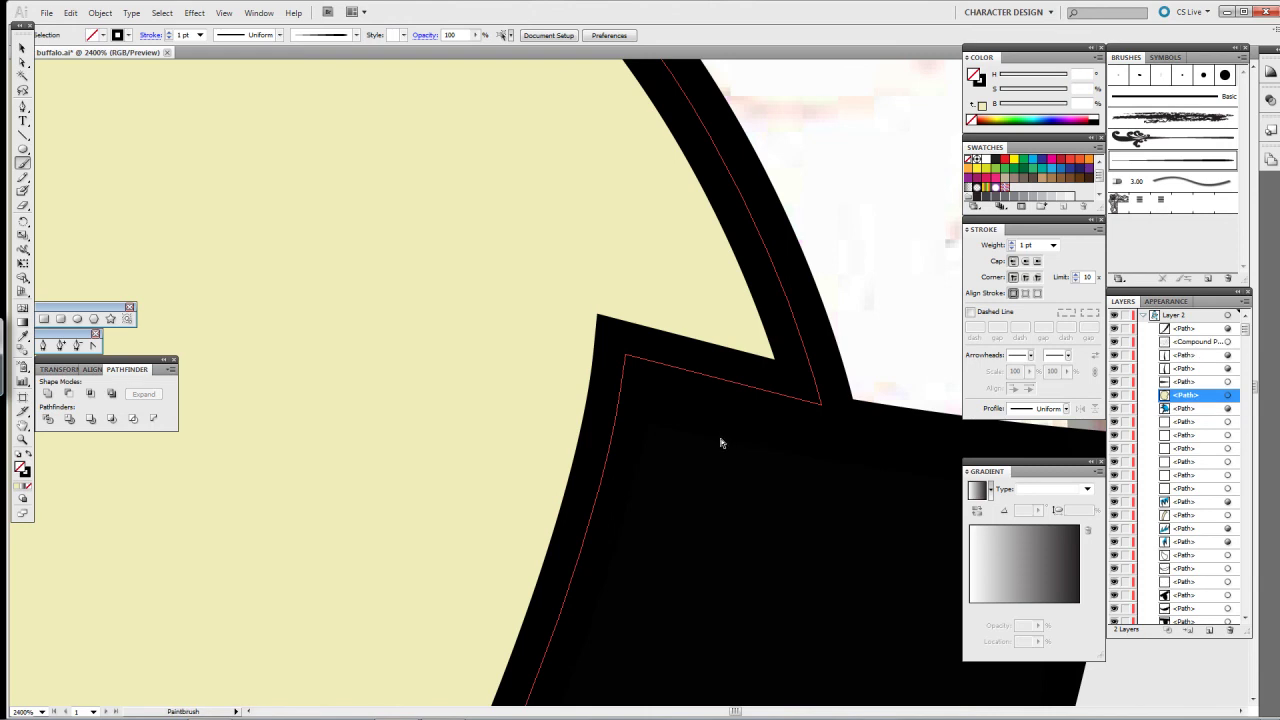
{"action": "left_click_drag", "start_coordinate": [612, 300], "coordinate": [587, 472]}
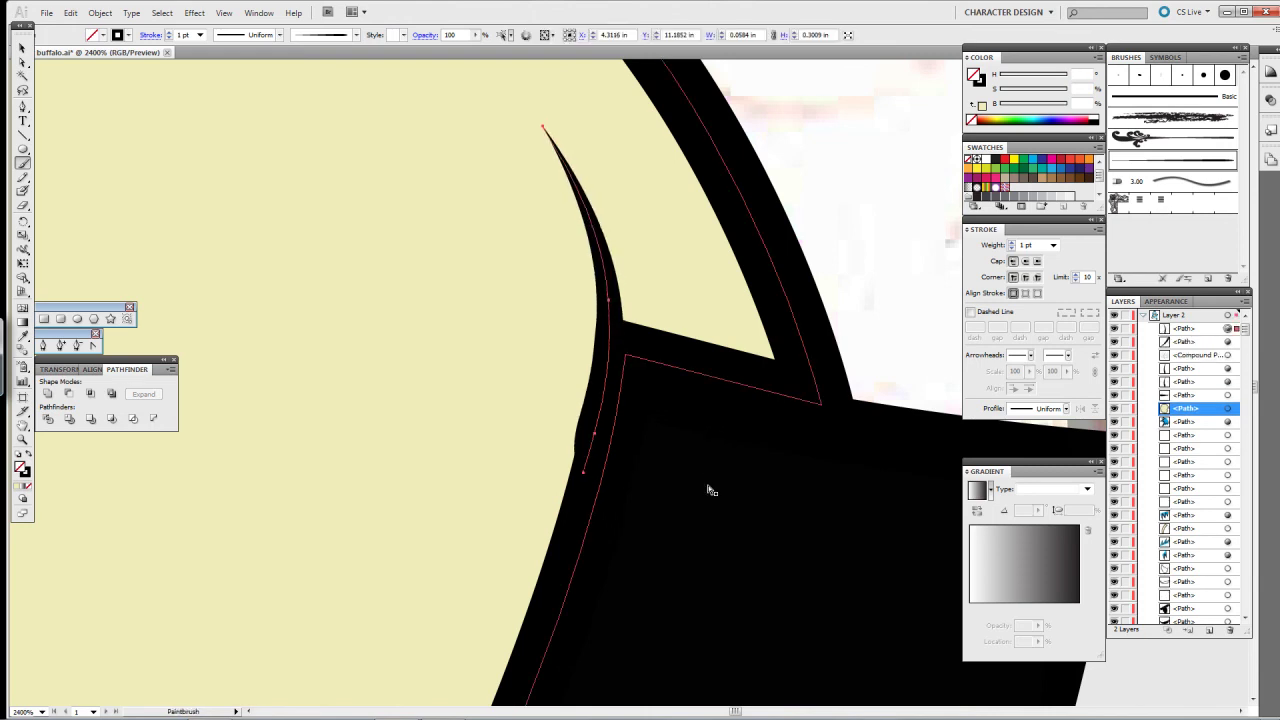
Step: Rotate the thin tapered crease stroke slightly
{"action": "key", "text": "v"}
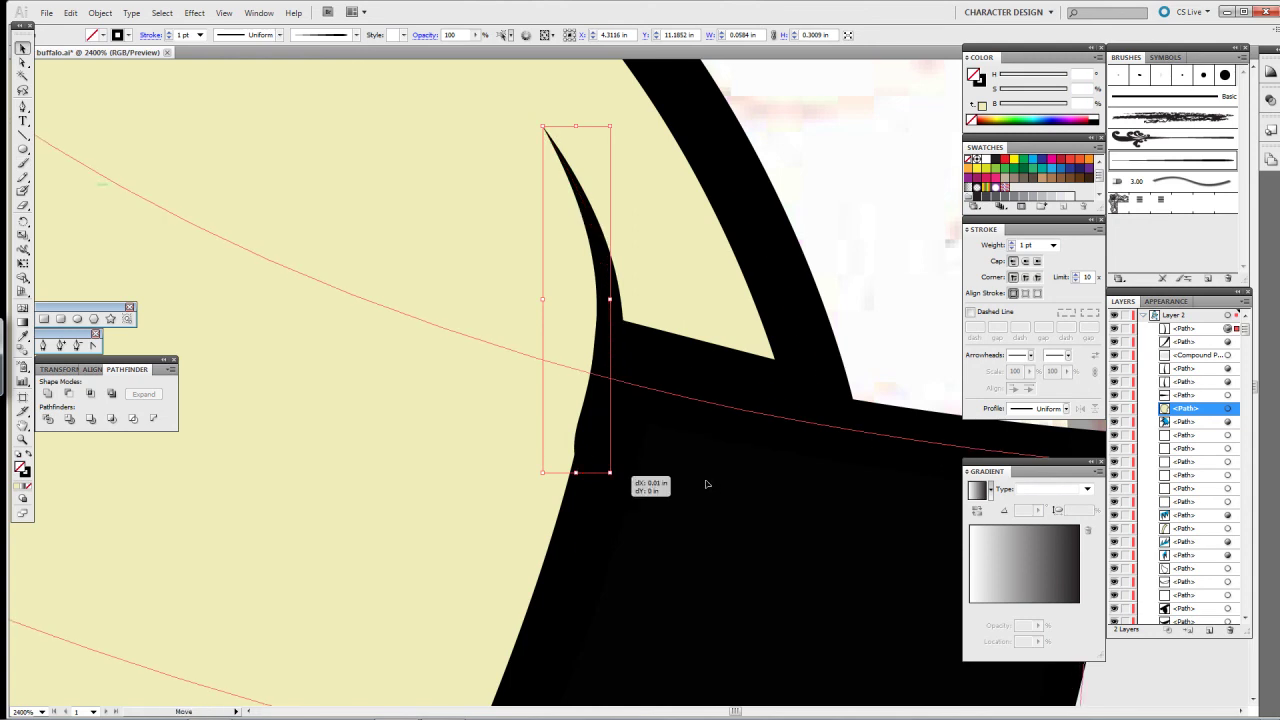
{"action": "left_click", "coordinate": [714, 483]}
{"action": "key", "text": "v"}
{"action": "left_click", "coordinate": [605, 320]}
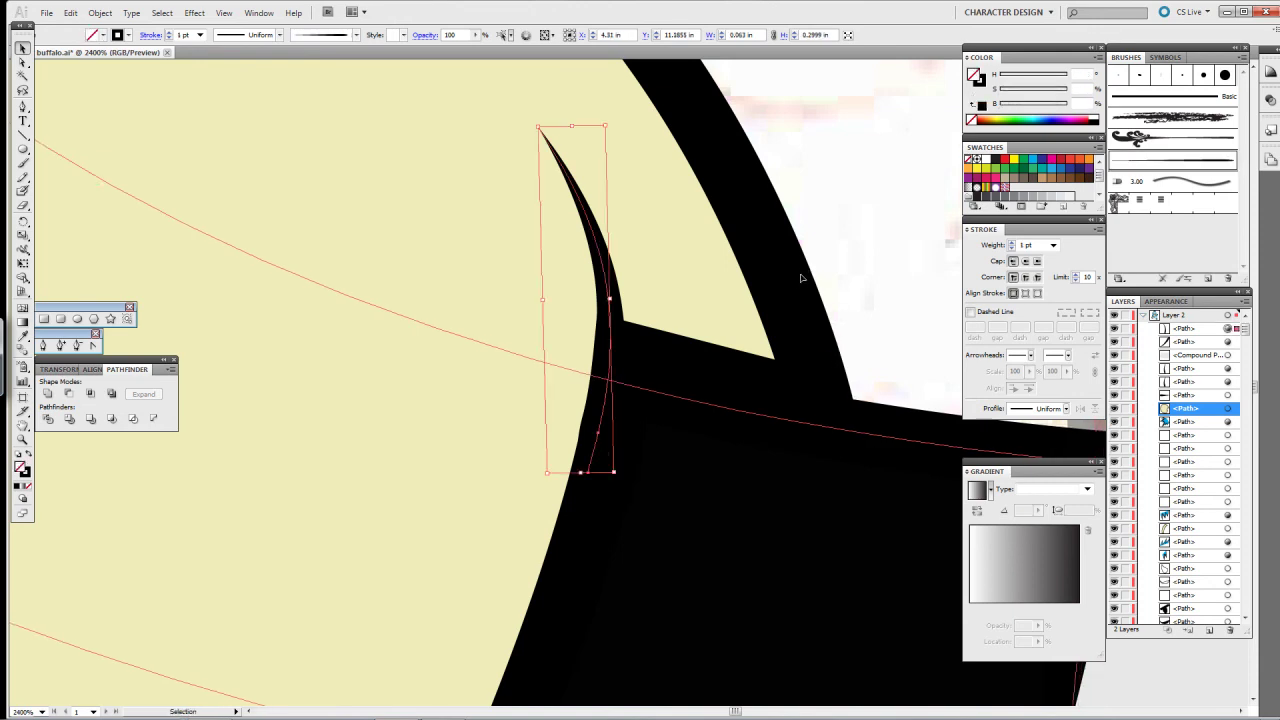
{"action": "left_click_drag", "start_coordinate": [612, 300], "coordinate": [620, 310]}
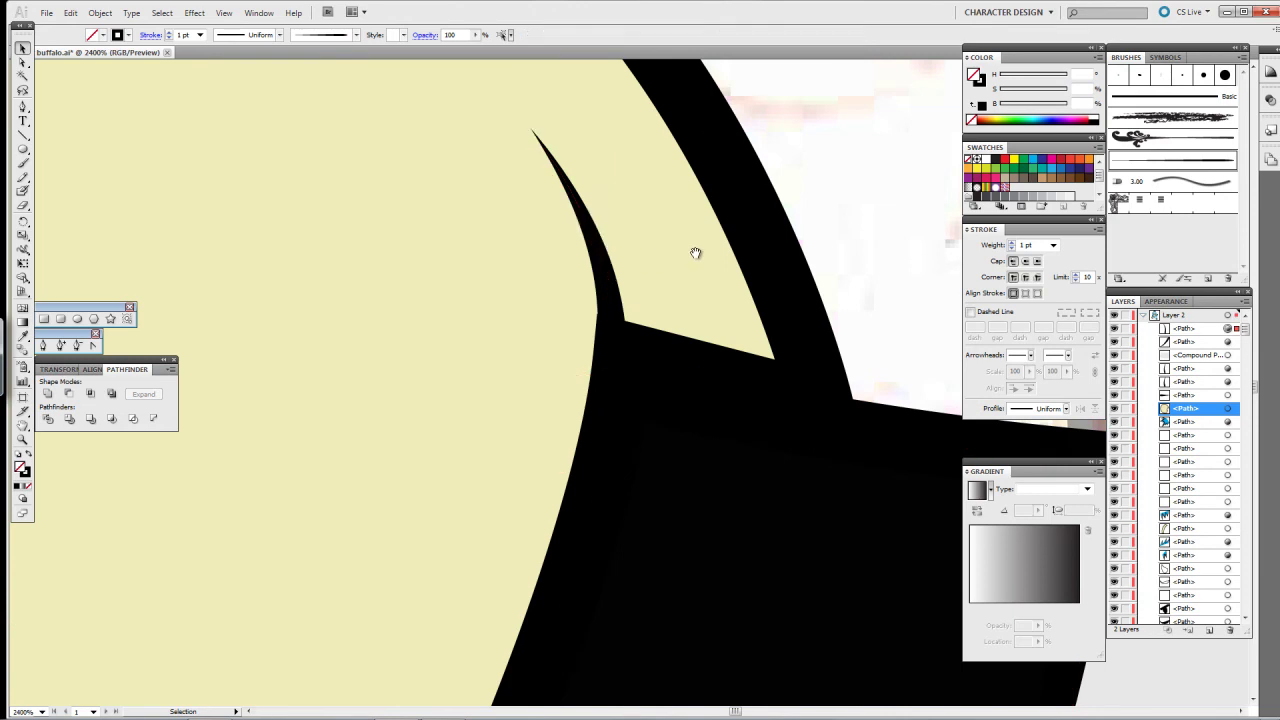
{"action": "key", "text": "ctrl+shift+a"}
Step: Set the blue body's opacity to 100% so it hides the sketch
{"action": "key", "text": "ctrl+minus"}
{"action": "key", "text": "ctrl+minus"}
{"action": "key", "text": "ctrl+minus"}
{"action": "key", "text": "ctrl+minus"}
{"action": "key", "text": "ctrl+minus"}
{"action": "key", "text": "ctrl+minus"}
{"action": "key", "text": "ctrl+minus"}
{"action": "left_click_drag", "start_coordinate": [665, 360], "coordinate": [700, 370]}
{"action": "left_click", "coordinate": [666, 330]}
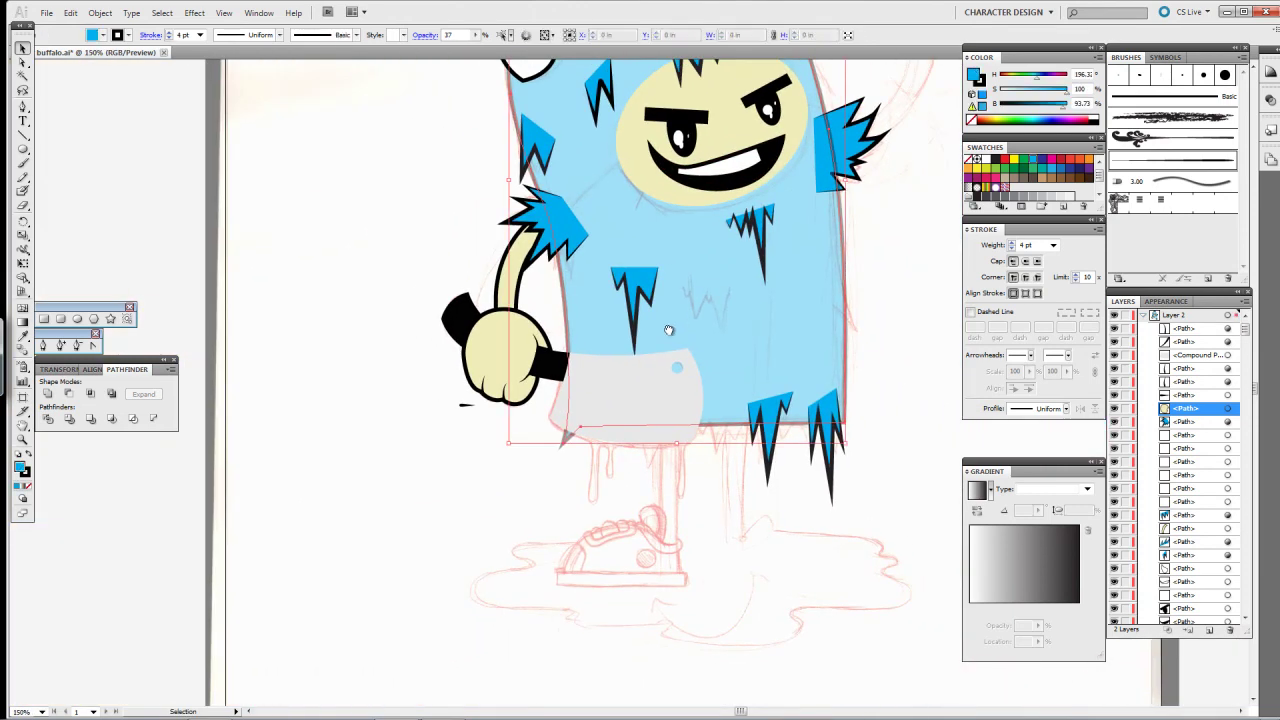
{"action": "key", "text": "0"}
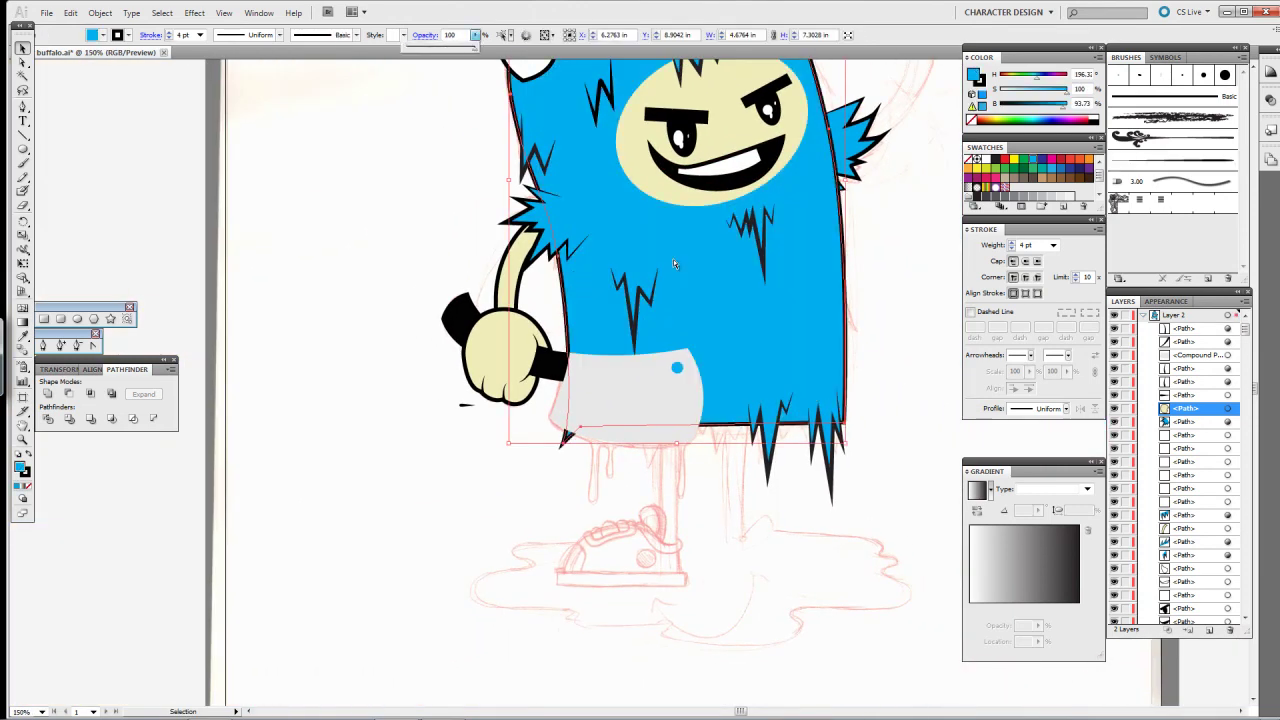
{"action": "key", "text": "ctrl+shift+a"}
{"action": "key", "text": "ctrl+0"}
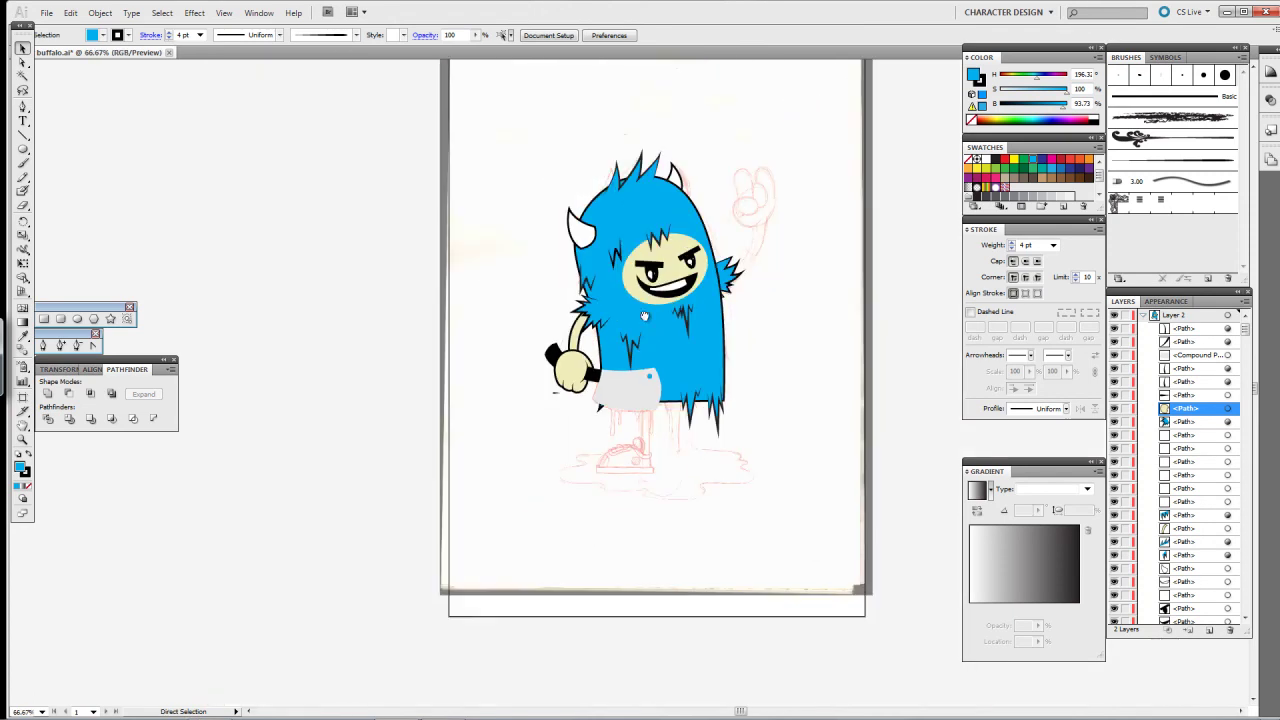
{"action": "scroll", "coordinate": [632, 225], "scroll_direction": "up", "scroll_amount": 2}
Step: Give the cleaver blade a grey outline with a 4 pt stroke weight
{"action": "scroll", "coordinate": [515, 355], "scroll_direction": "up", "scroll_amount": 1}
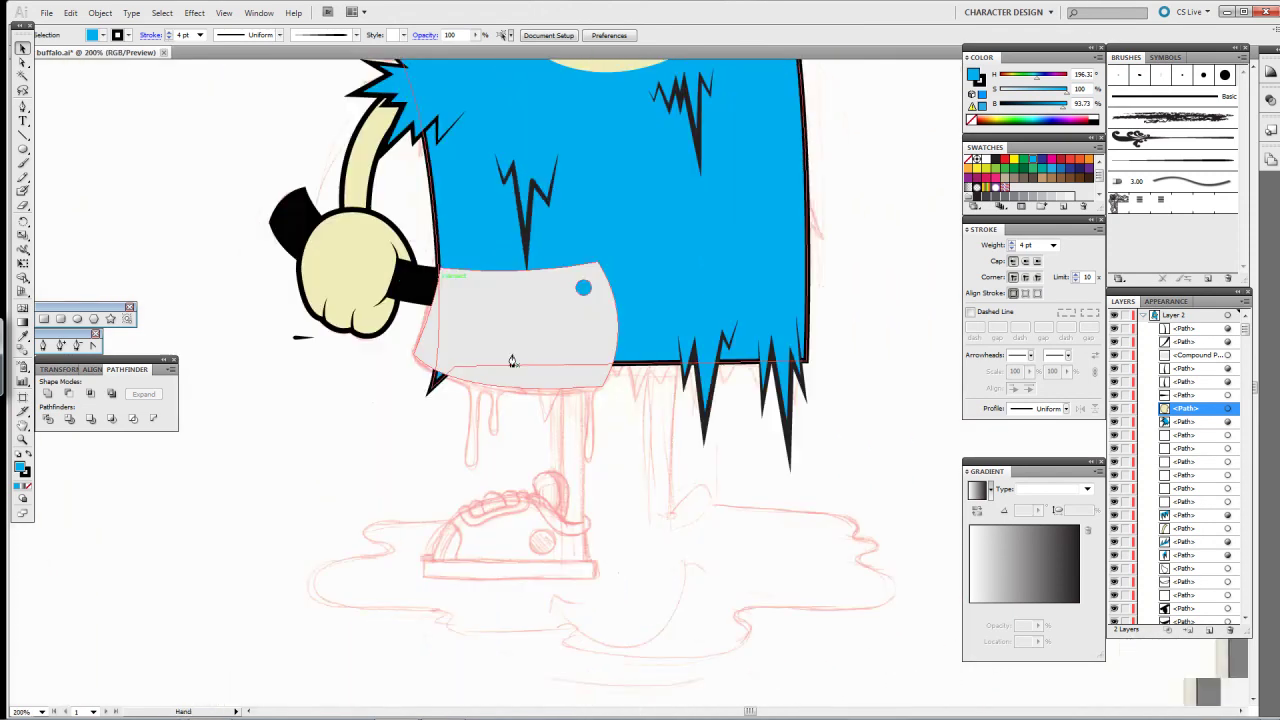
{"action": "left_click", "coordinate": [530, 318]}
{"action": "double_click", "coordinate": [976, 77]}
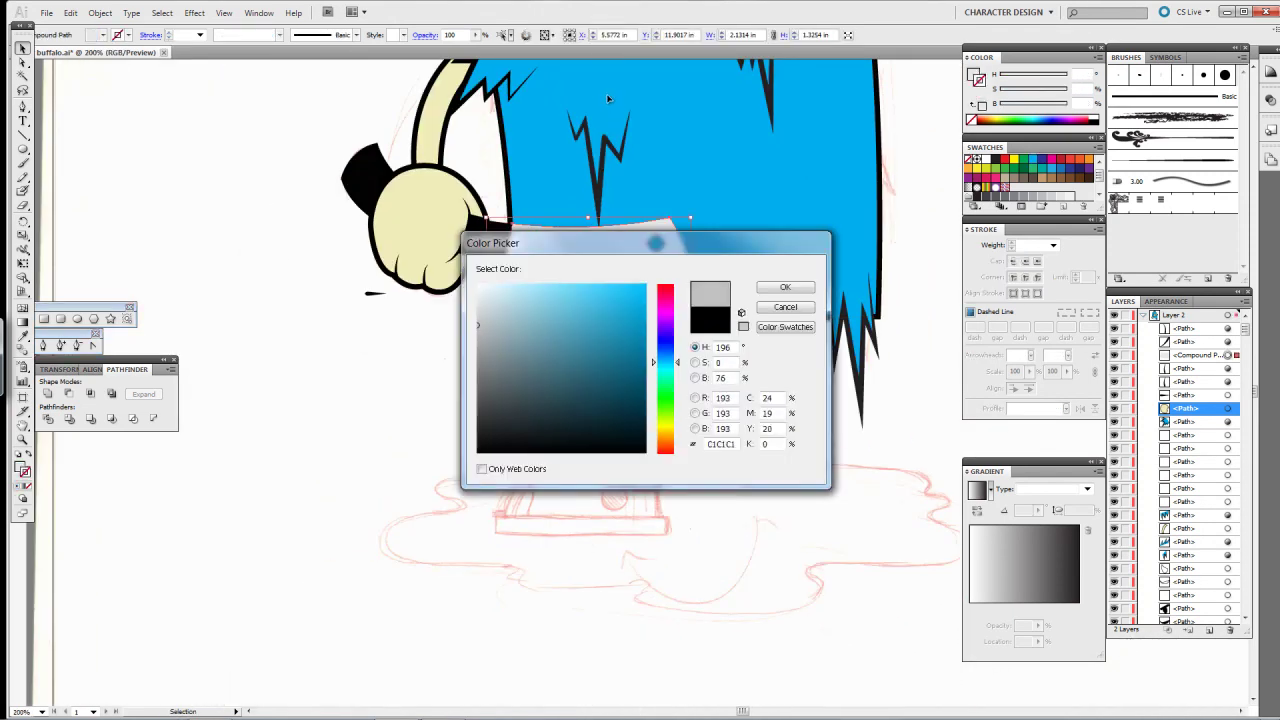
{"action": "key", "text": "Return"}
{"action": "key", "text": "ctrl+shift+a"}
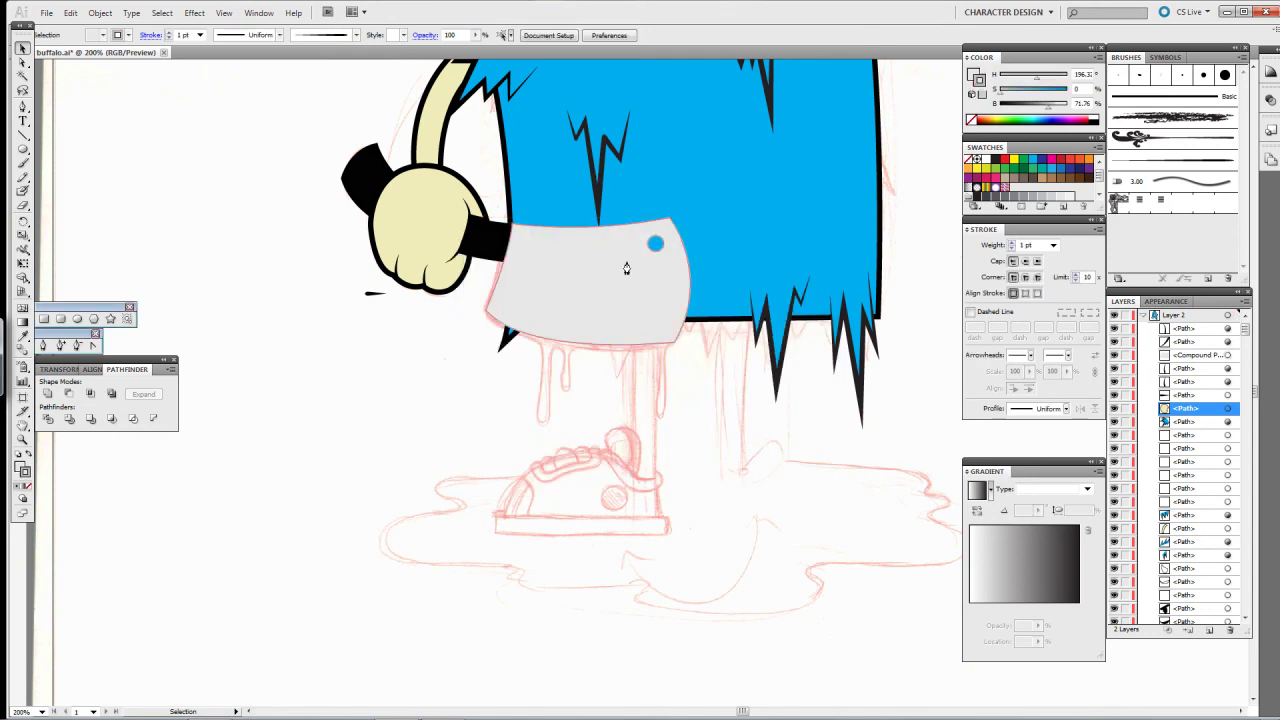
{"action": "left_click", "coordinate": [626, 268]}
{"action": "left_click", "coordinate": [1053, 245]}
{"action": "left_click", "coordinate": [1025, 358]}
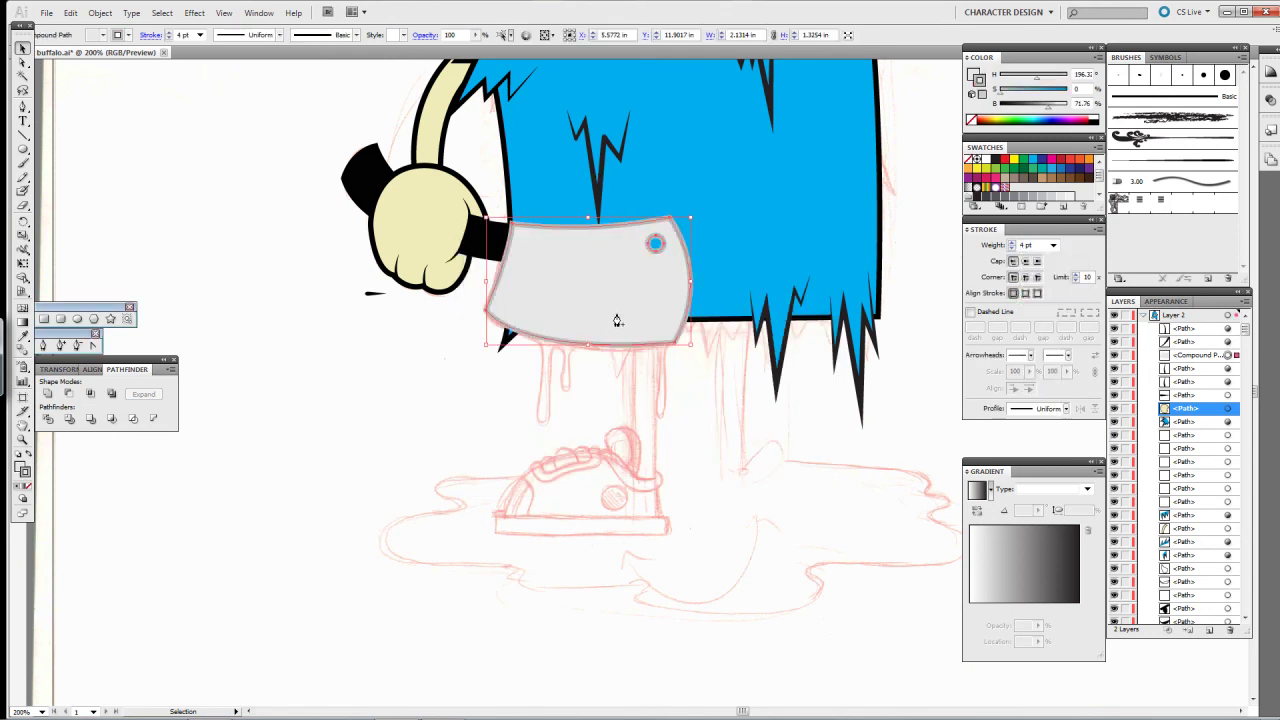
{"action": "key", "text": "ctrl+shift+a"}
Step: Try a dark grey outline on the black handle, then undo it
{"action": "key", "text": "ctrl+equal"}
{"action": "key", "text": "ctrl+equal"}
{"action": "key", "text": "ctrl+equal"}
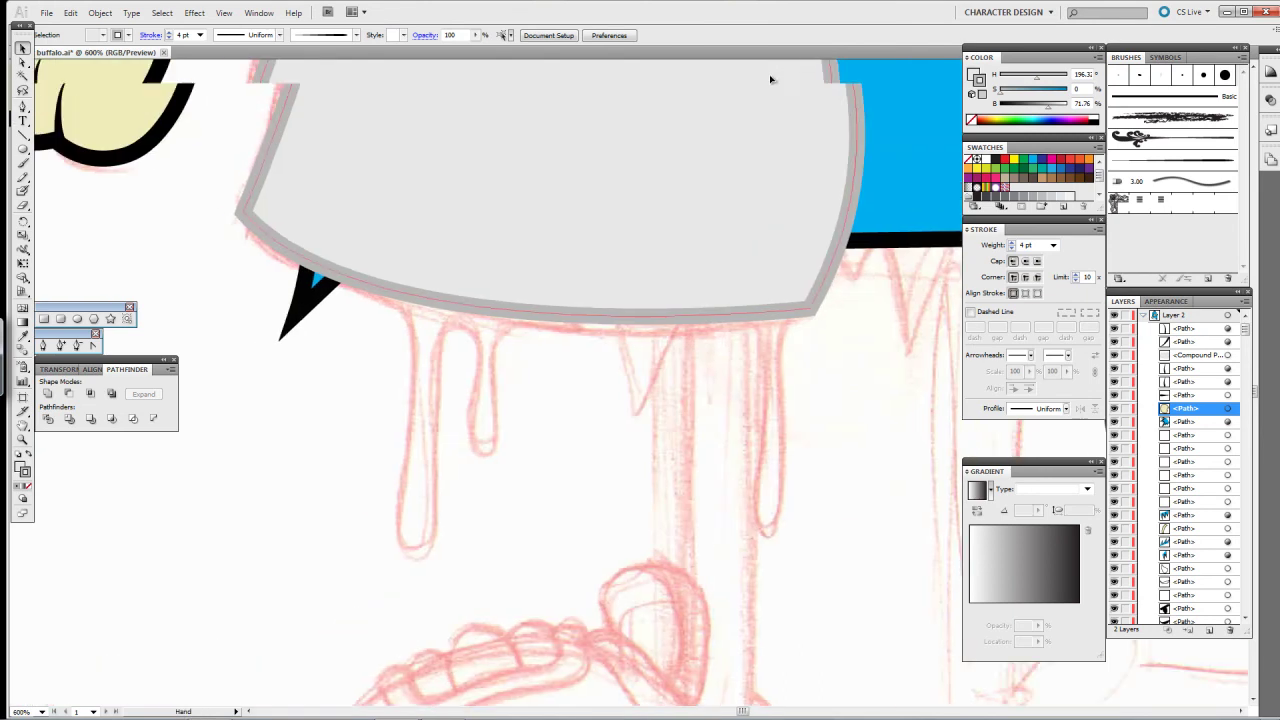
{"action": "scroll", "coordinate": [770, 79], "scroll_direction": "up", "scroll_amount": 5}
{"action": "scroll", "coordinate": [765, 85], "scroll_direction": "left", "scroll_amount": 5}
{"action": "left_click", "coordinate": [703, 130]}
{"action": "left_click", "coordinate": [608, 323]}
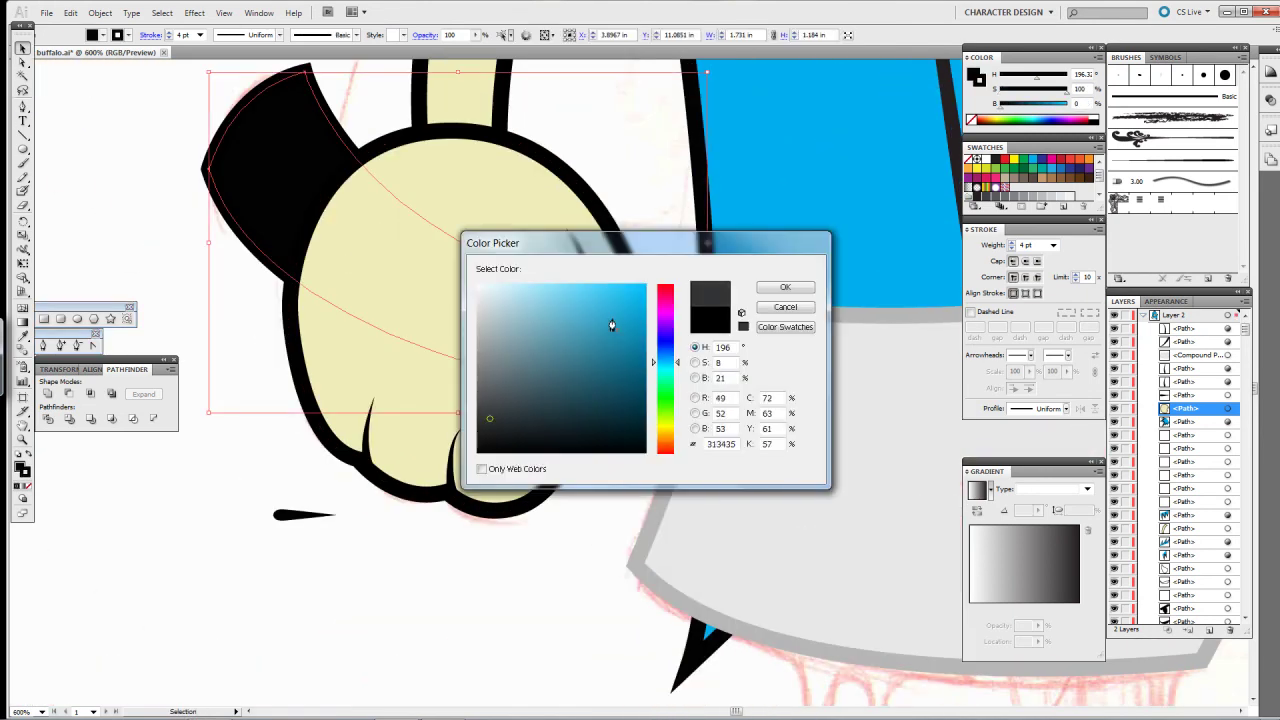
{"action": "key", "text": "Return"}
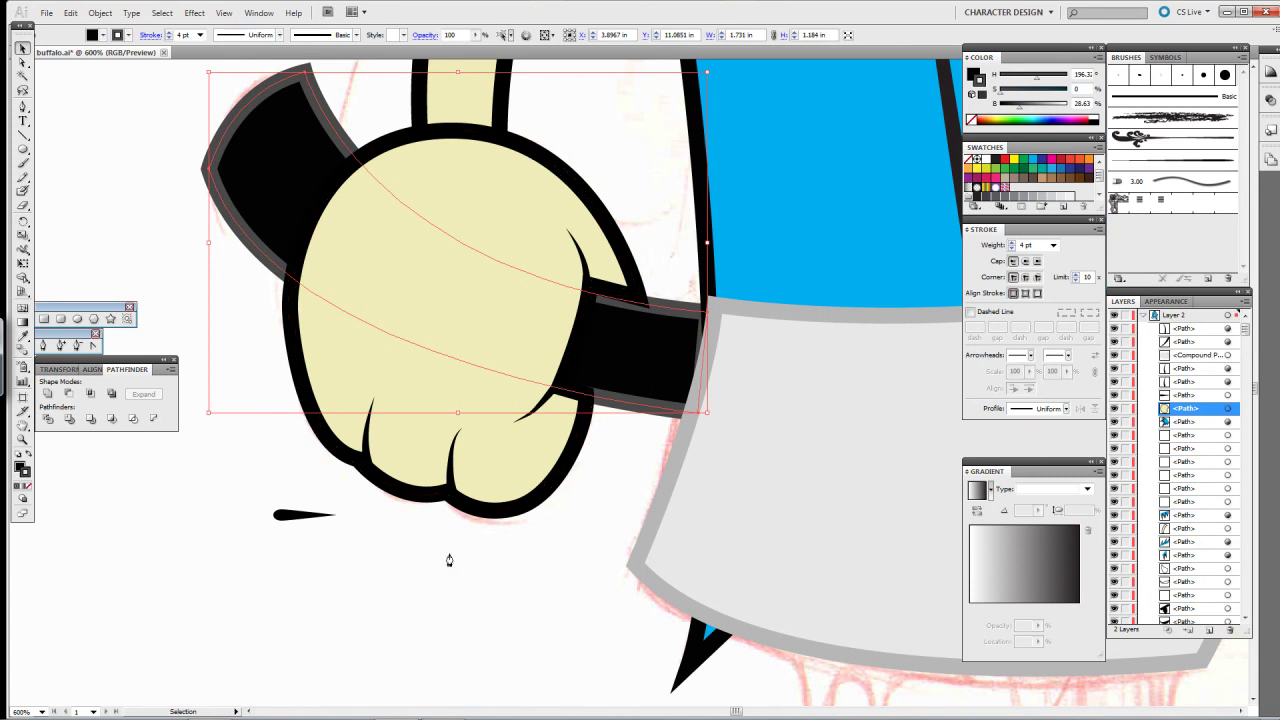
{"action": "key", "text": "ctrl+z"}
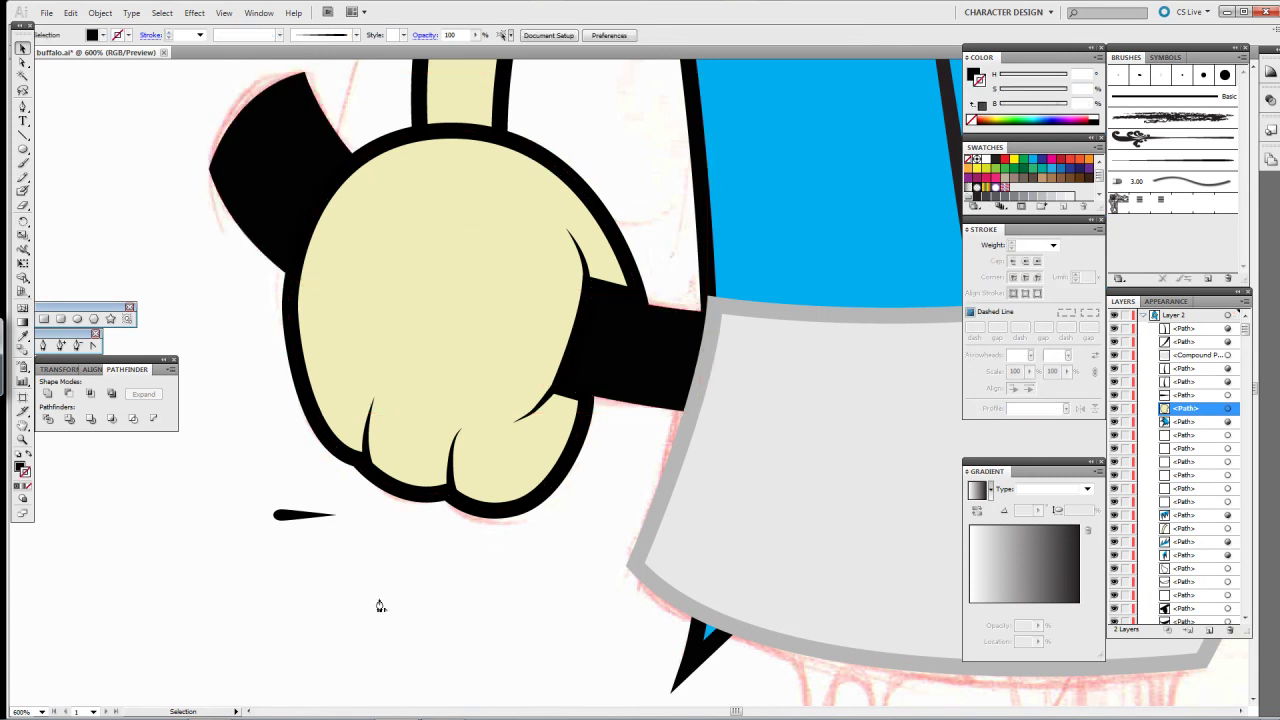
{"action": "key", "text": "ctrl+minus"}
{"action": "key", "text": "ctrl+minus"}
{"action": "key", "text": "ctrl+minus"}
{"action": "key", "text": "ctrl+minus"}
Step: Minus Front an offset face copy into a cream crescent, then paste the face behind
{"action": "left_click_drag", "start_coordinate": [520, 330], "coordinate": [545, 345]}
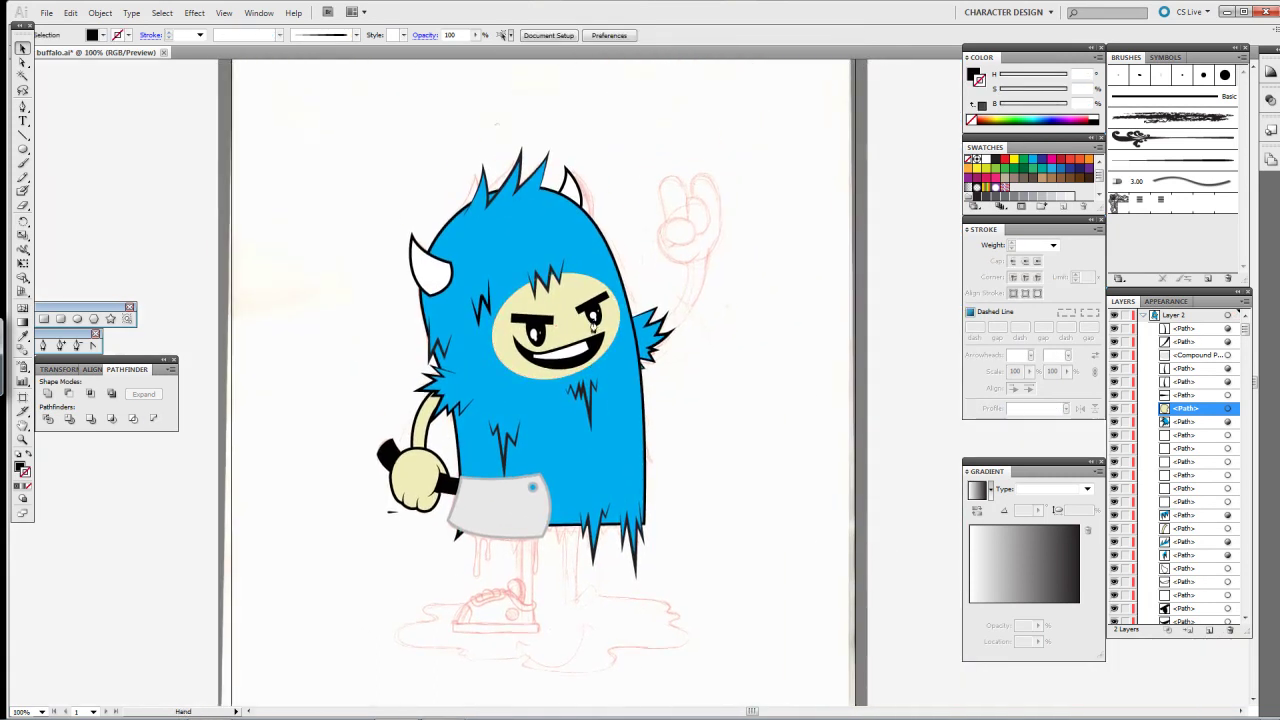
{"action": "key", "text": "ctrl+plus"}
{"action": "key", "text": "ctrl+plus"}
{"action": "left_click_drag", "start_coordinate": [640, 250], "coordinate": [662, 266]}
{"action": "key", "text": "ctrl+plus"}
{"action": "key", "text": "ctrl+plus"}
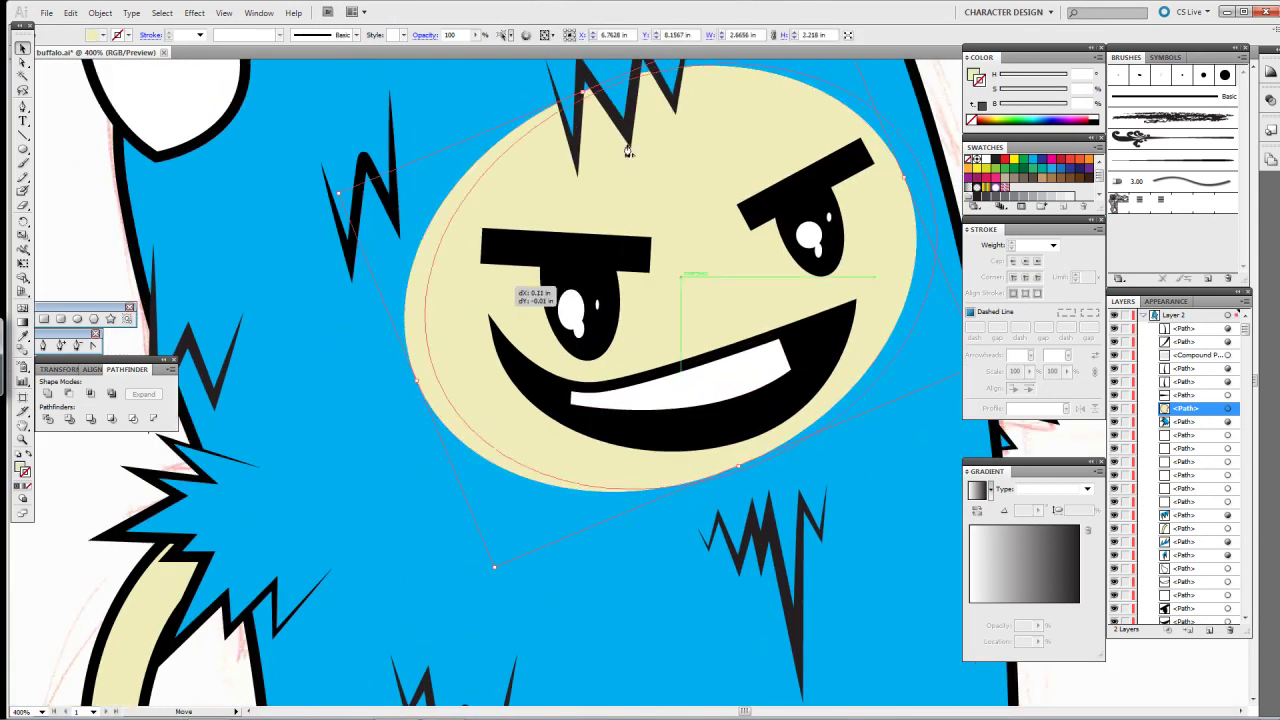
{"action": "left_click_drag", "start_coordinate": [623, 160], "coordinate": [643, 177]}
{"action": "left_click", "coordinate": [543, 486]}
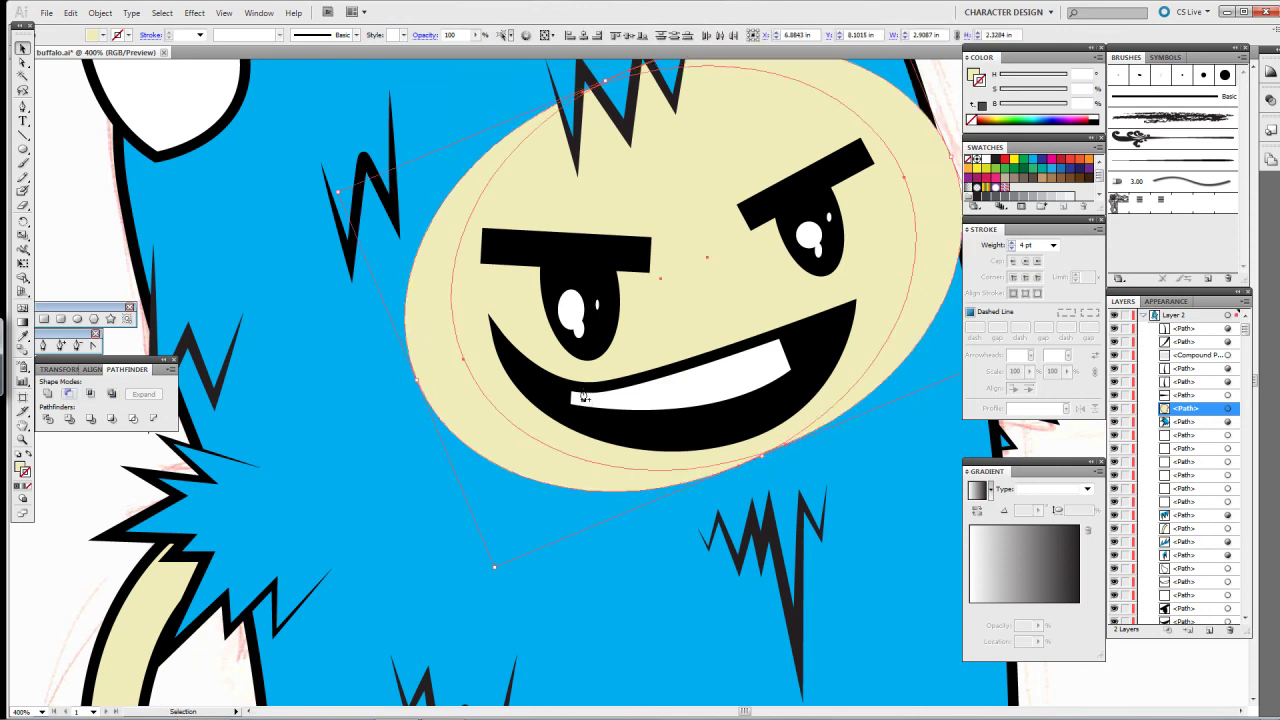
{"action": "key", "text": "ctrl+4"}
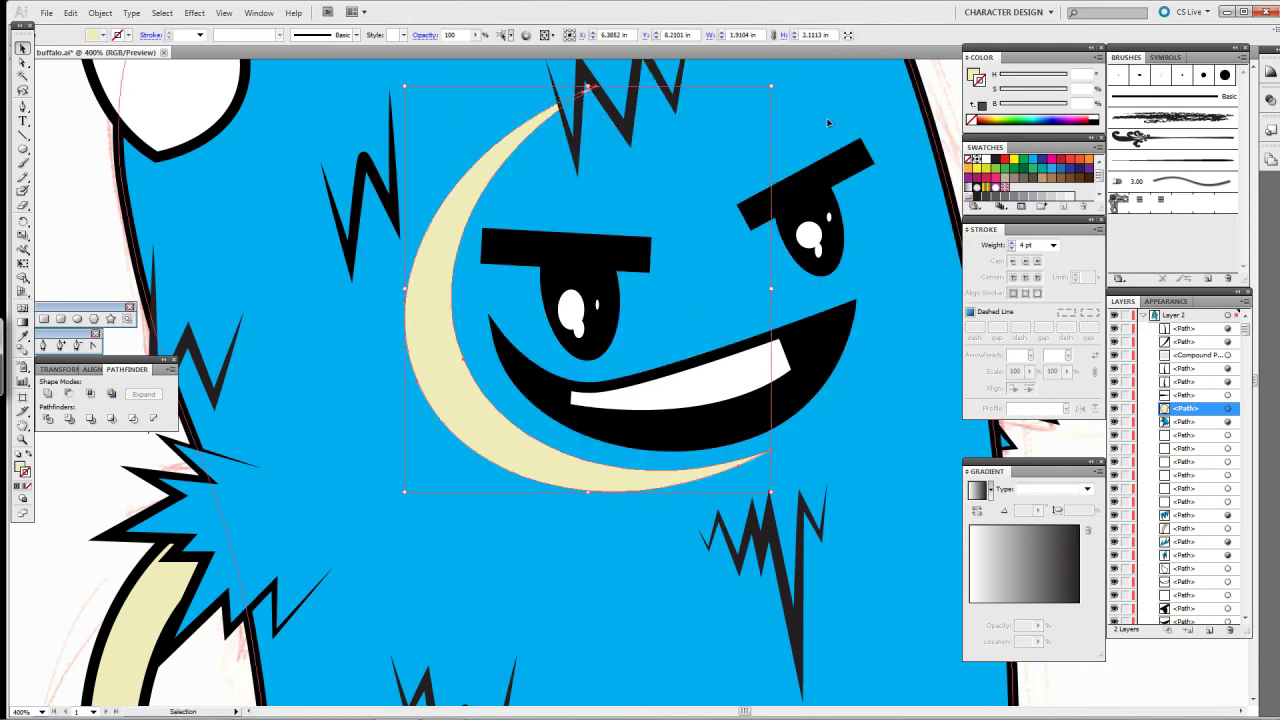
{"action": "left_click", "coordinate": [770, 144]}
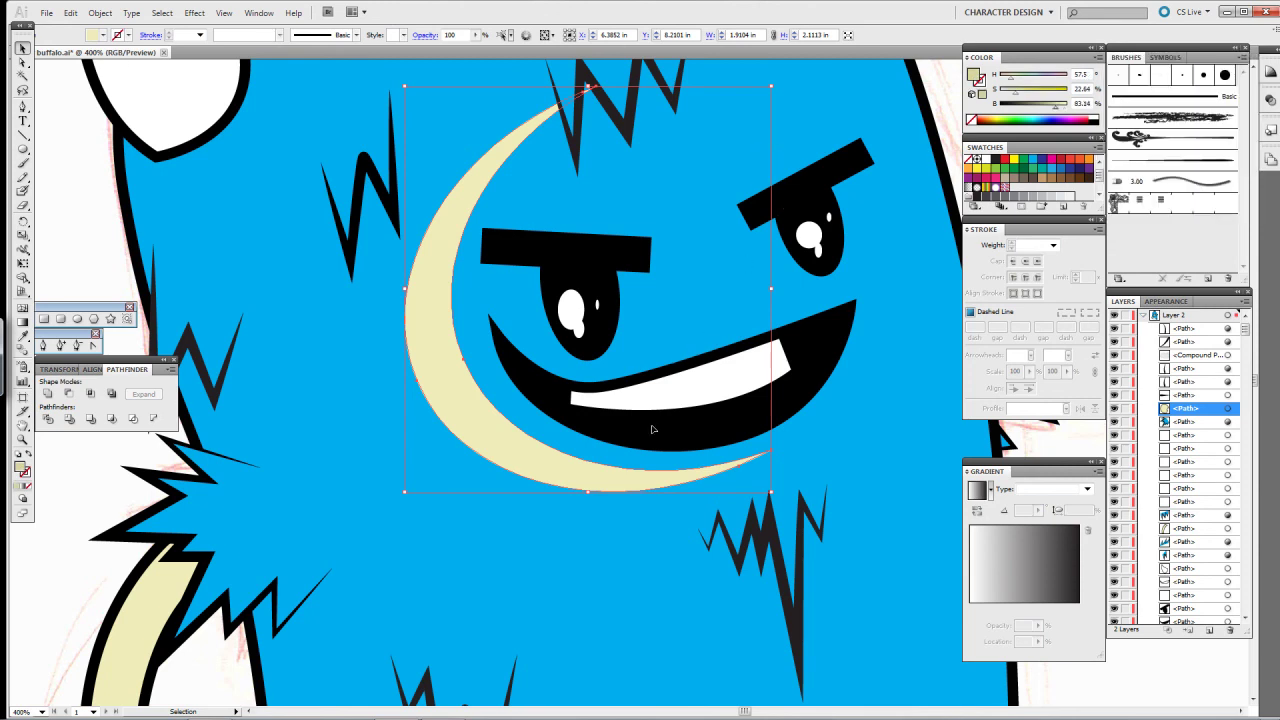
{"action": "key", "text": "ctrl+alt+3"}
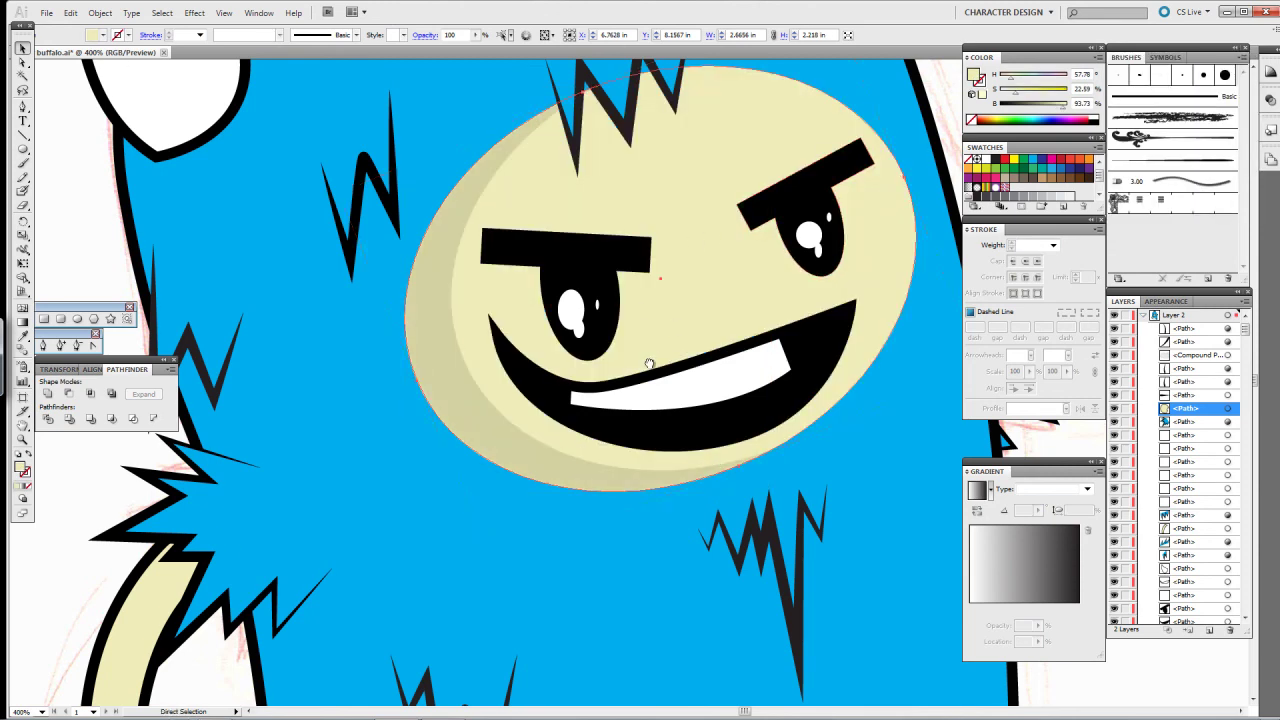
{"action": "key", "text": "ctrl+shift+a"}
{"action": "key", "text": "ctrl+1"}
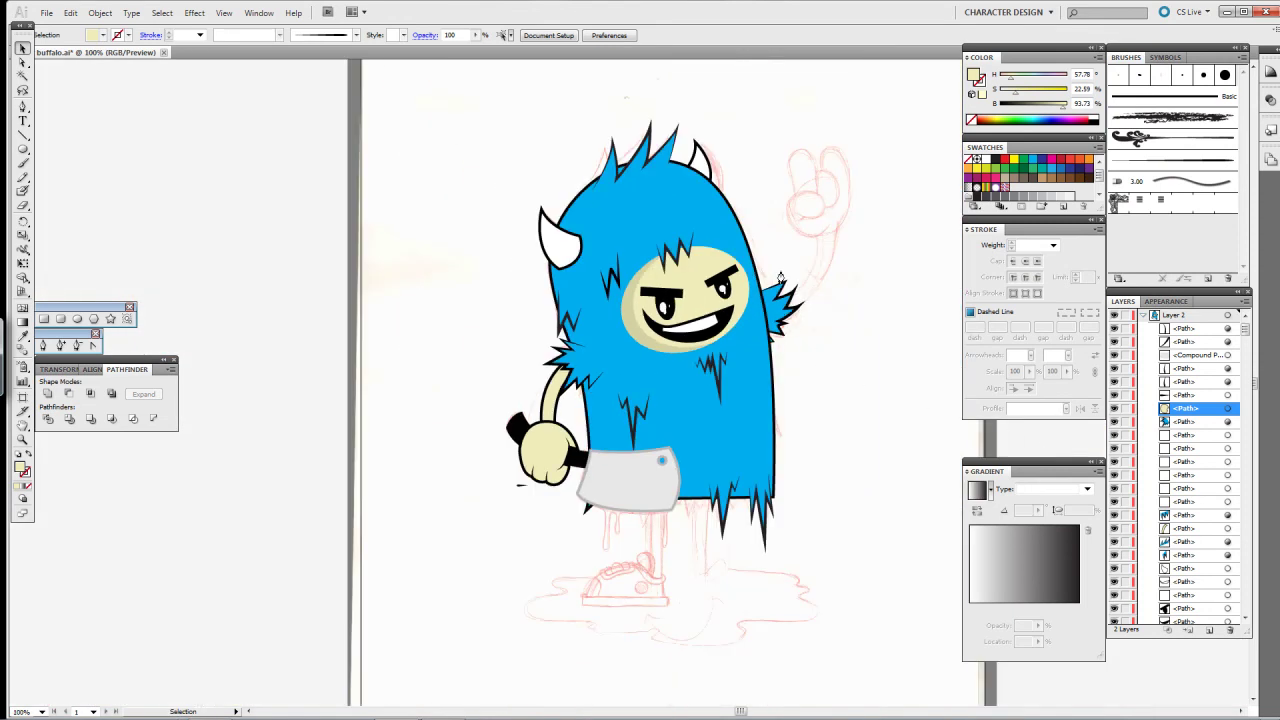
Step: Subtract an offset body copy into a darker blue strip, pasting the body behind and removing the strip's outline
{"action": "left_click", "coordinate": [772, 263]}
{"action": "left_click_drag", "start_coordinate": [735, 314], "coordinate": [640, 446]}
{"action": "key", "text": "ctrl+shift+z"}
{"action": "key", "text": "ctrl+z"}
{"action": "key", "text": "ctrl+shift+z"}
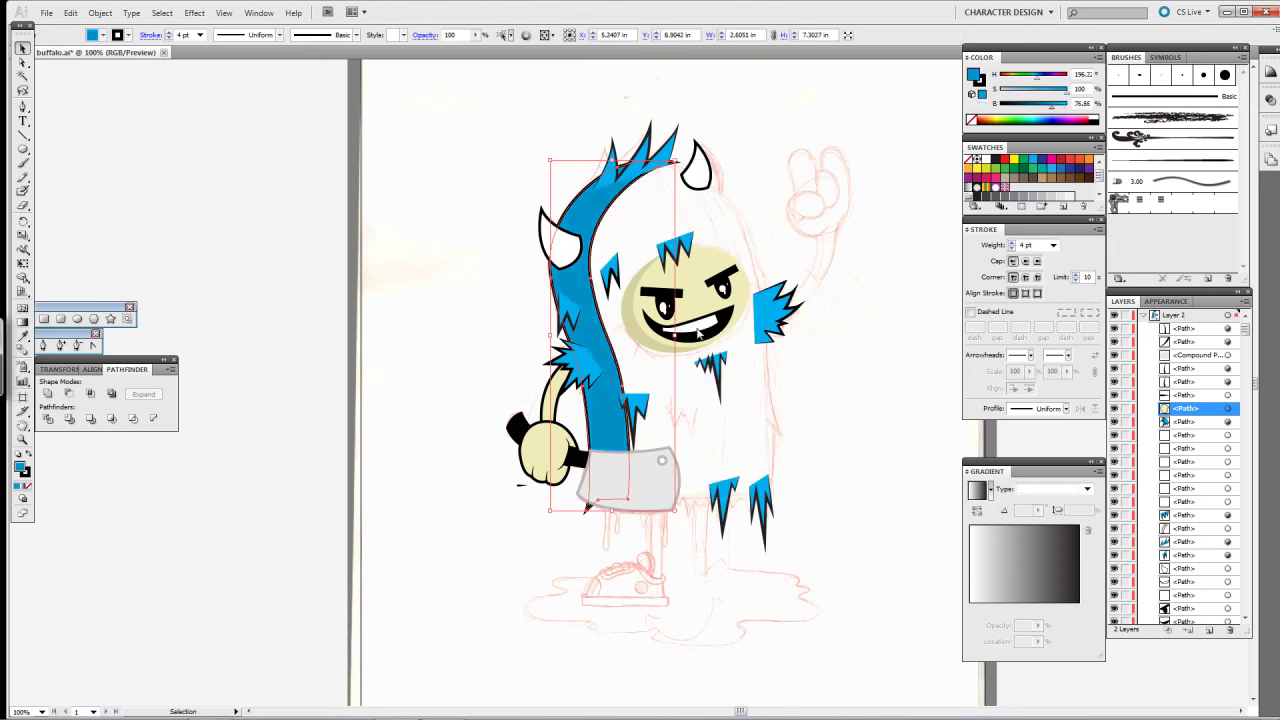
{"action": "key", "text": "ctrl+z"}
{"action": "key", "text": "ctrl+z"}
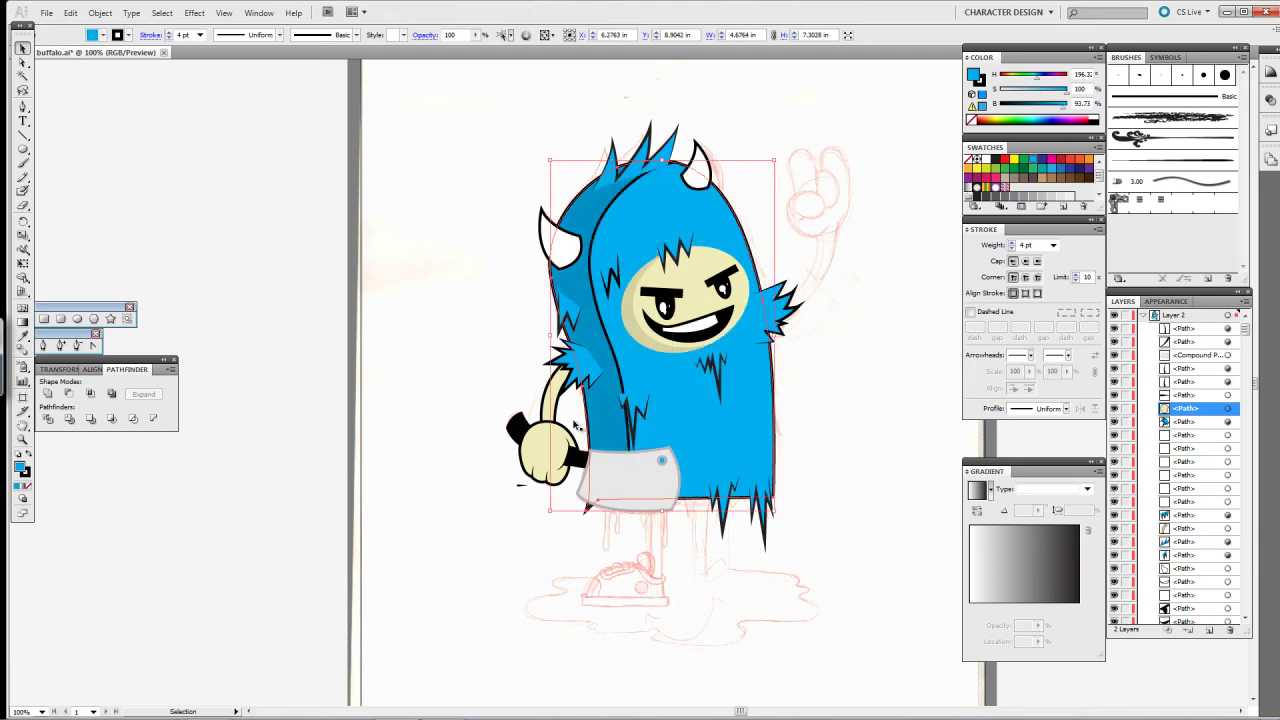
{"action": "left_click", "coordinate": [499, 438]}
{"action": "key", "text": "ctrl+equal"}
{"action": "key", "text": "ctrl+equal"}
{"action": "key", "text": "ctrl+equal"}
{"action": "scroll", "coordinate": [500, 300], "scroll_direction": "up", "scroll_amount": 2}
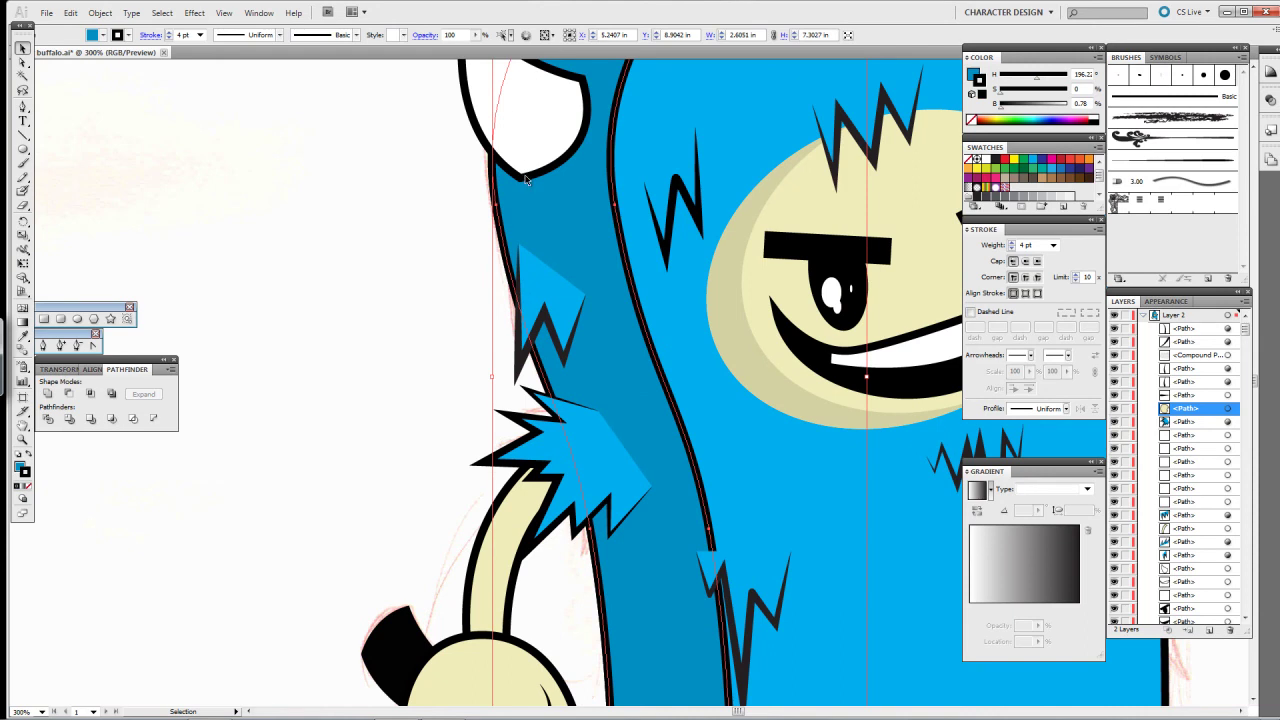
{"action": "key", "text": "ctrl+z"}
{"action": "key", "text": "ctrl+z"}
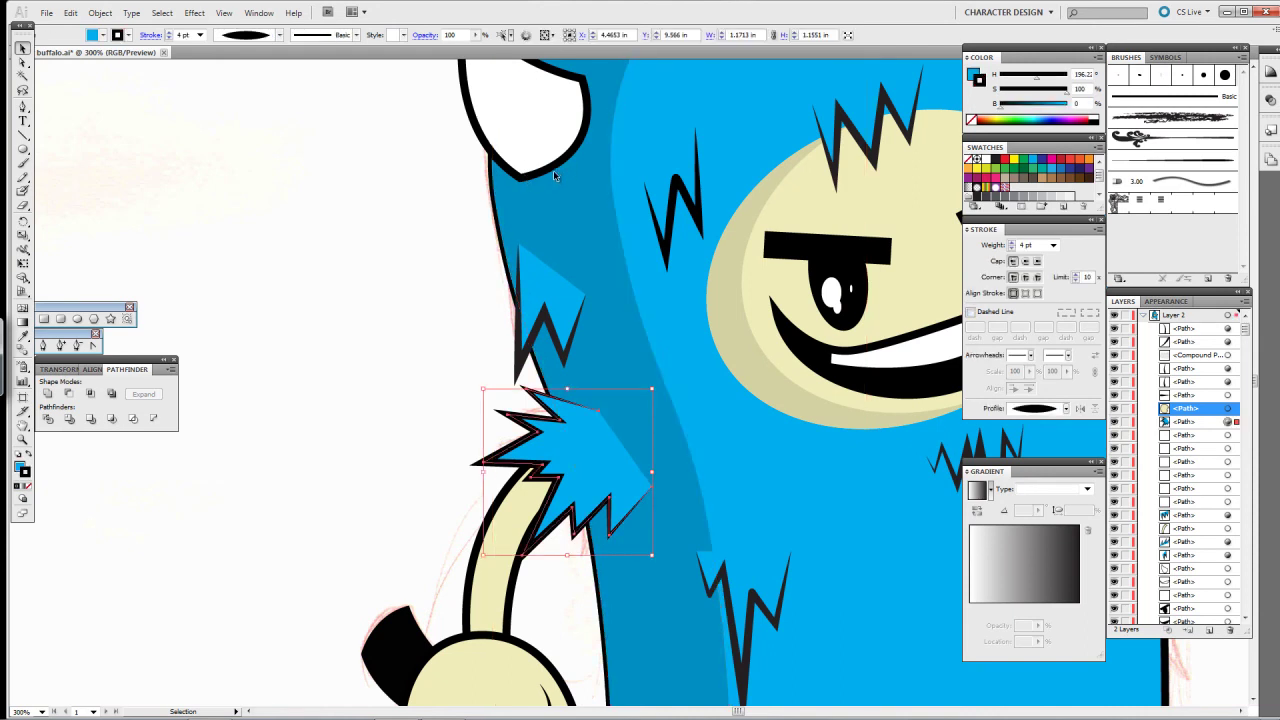
Step: Move the fur spike below the face slightly left
{"action": "left_click", "coordinate": [565, 398]}
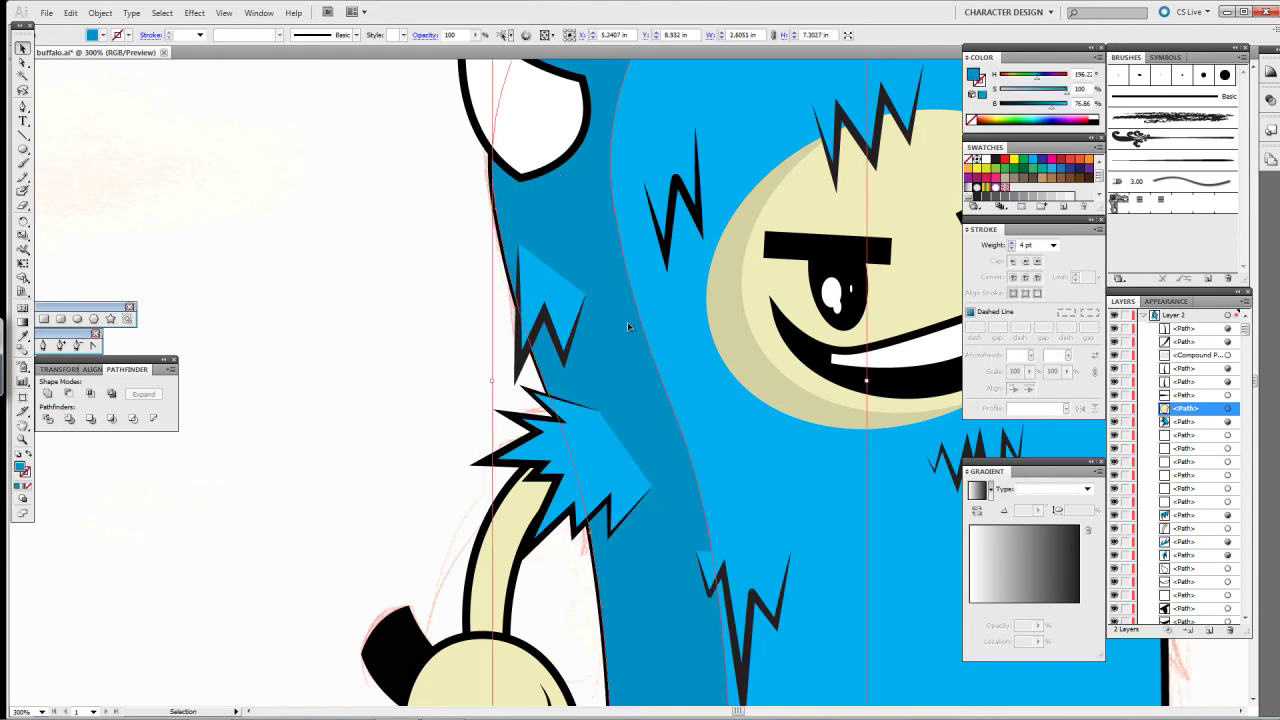
{"action": "left_click", "coordinate": [590, 242]}
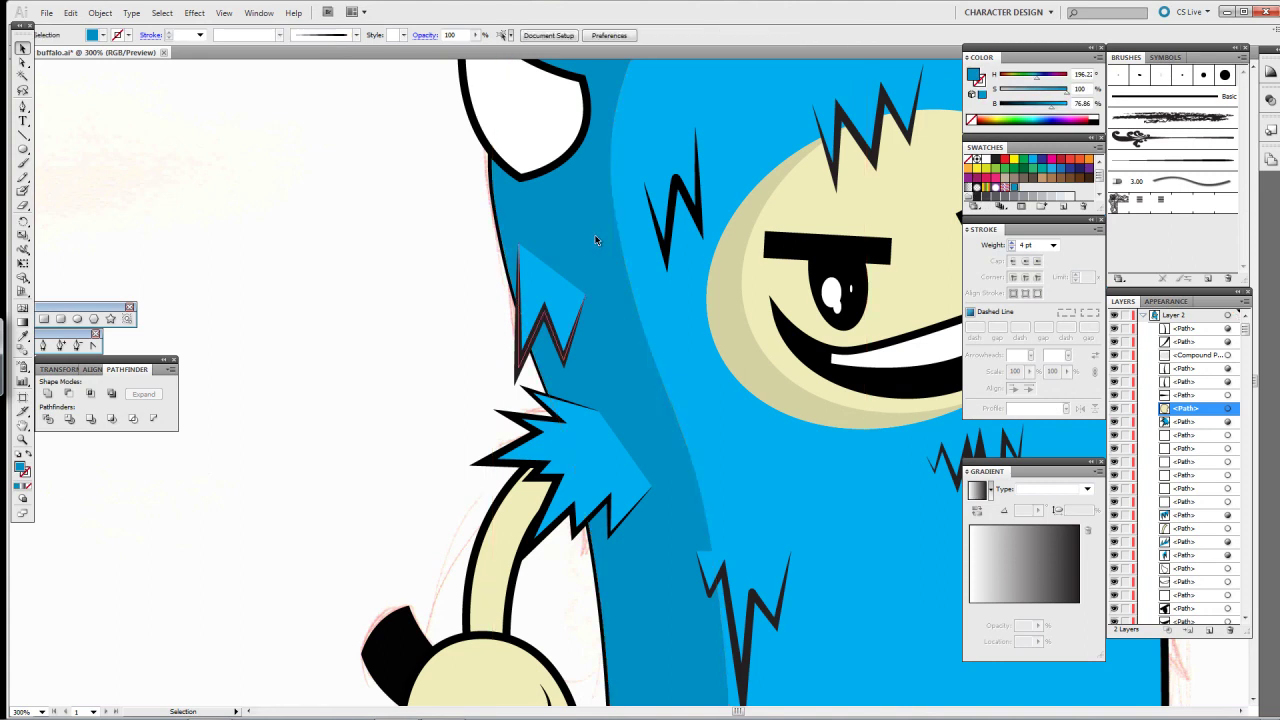
{"action": "left_click", "coordinate": [557, 456]}
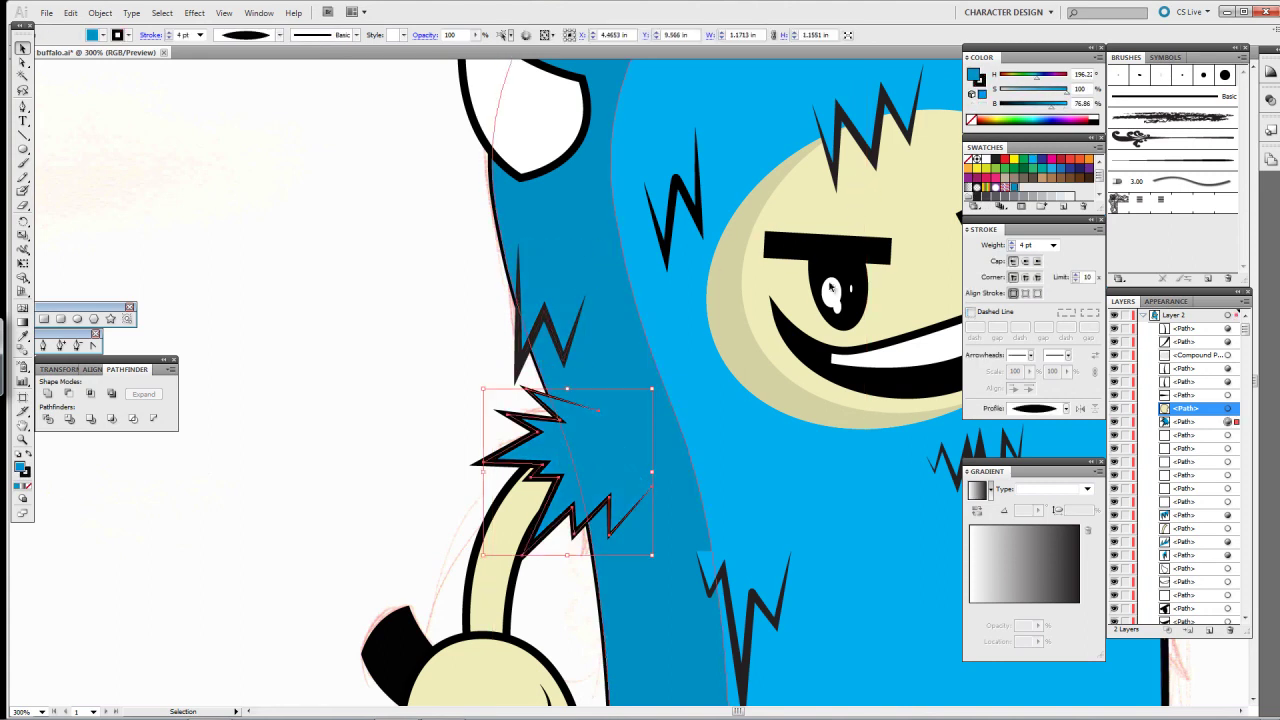
{"action": "left_click_drag", "start_coordinate": [898, 370], "coordinate": [818, 198]}
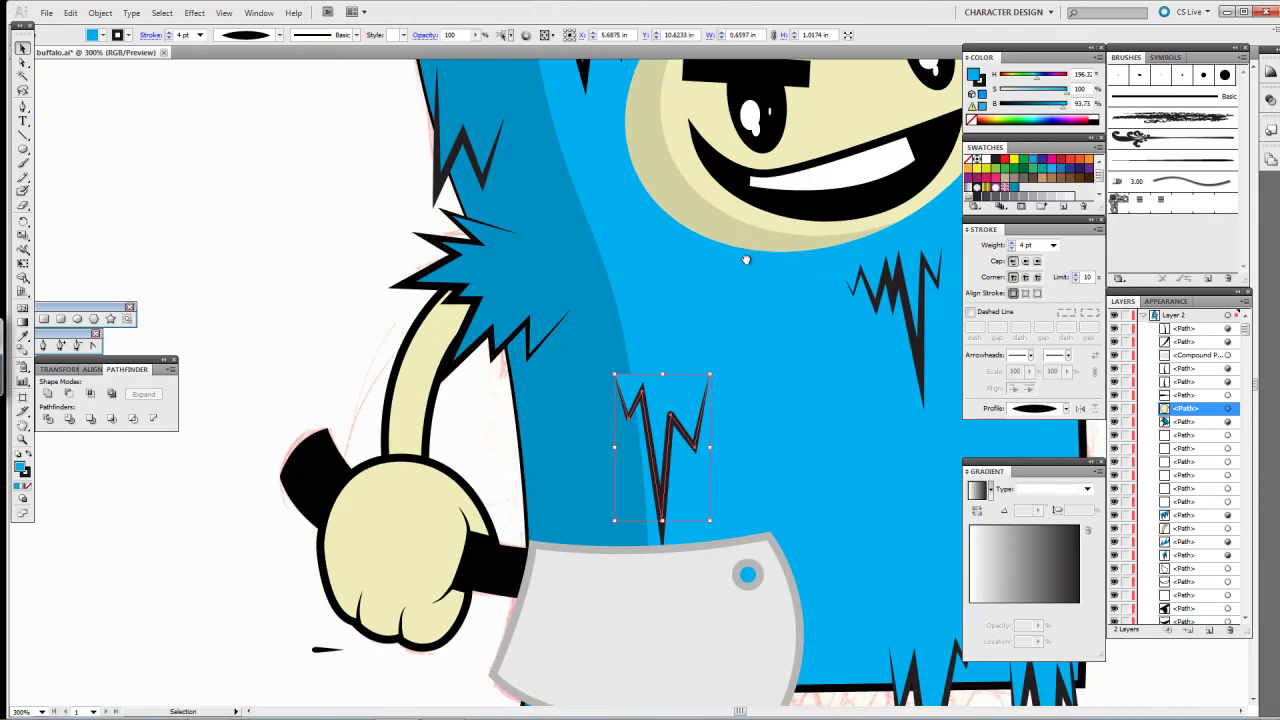
{"action": "mouse_move", "coordinate": [686, 274]}
{"action": "left_mouse_down"}
{"action": "mouse_move", "coordinate": [663, 197]}
{"action": "mouse_move", "coordinate": [634, 277]}
{"action": "left_mouse_up"}
{"action": "scroll", "coordinate": [655, 337], "scroll_direction": "up", "scroll_amount": 6}
{"action": "scroll", "coordinate": [650, 340], "scroll_direction": "up", "scroll_amount": 3}
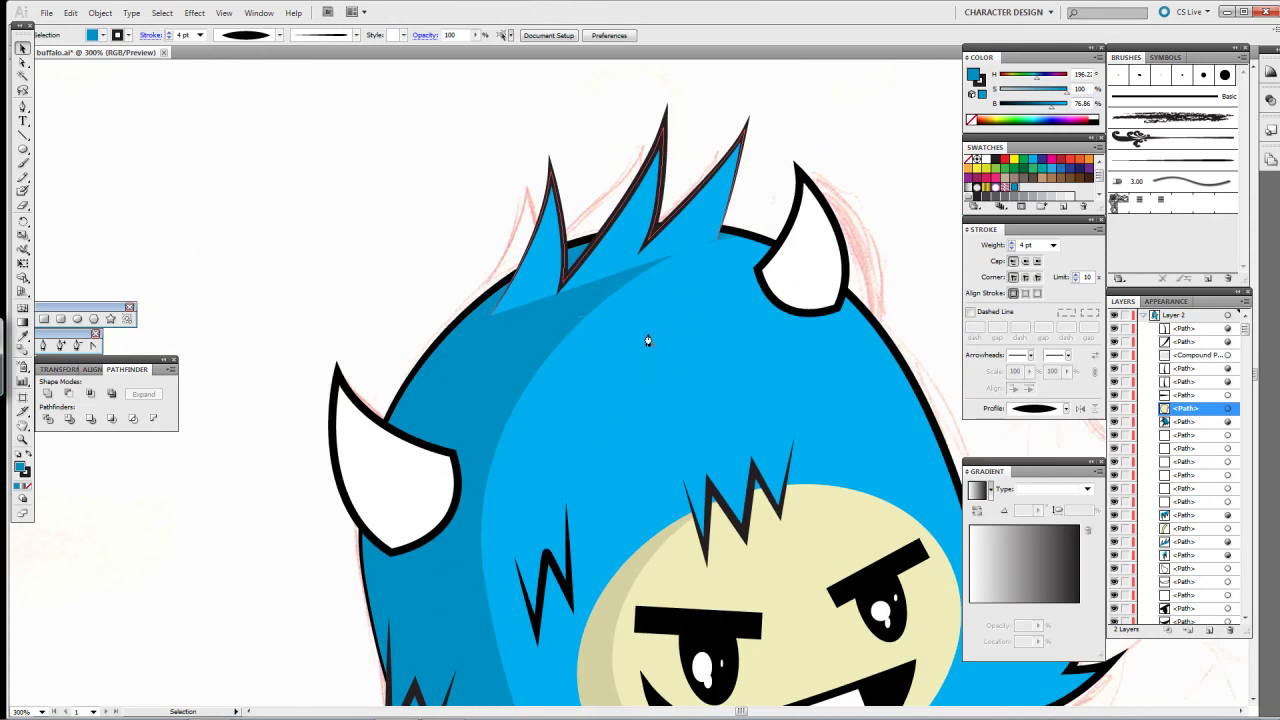
{"action": "left_click", "coordinate": [563, 171]}
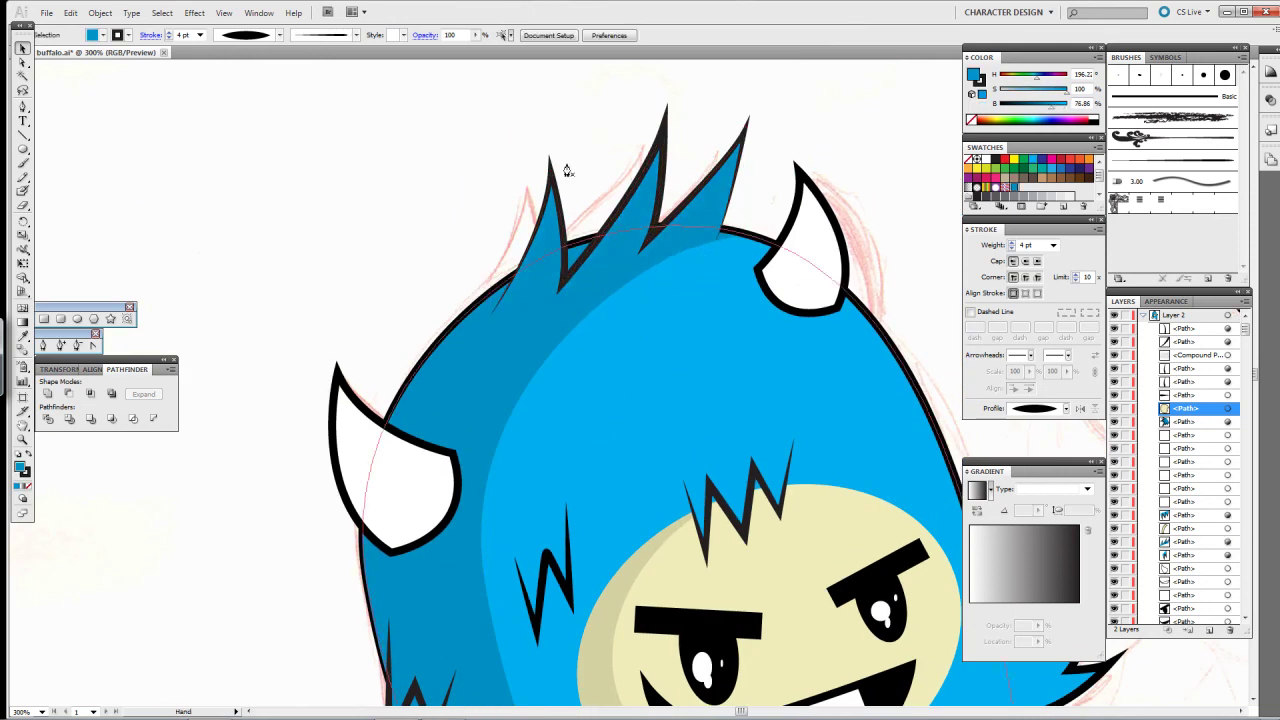
{"action": "scroll", "coordinate": [523, 200], "scroll_direction": "down", "scroll_amount": 7}
{"action": "scroll", "coordinate": [510, 180], "scroll_direction": "down", "scroll_amount": 3}
{"action": "key", "text": "ctrl+minus"}
{"action": "key", "text": "ctrl+minus"}
{"action": "key", "text": "ctrl+minus"}
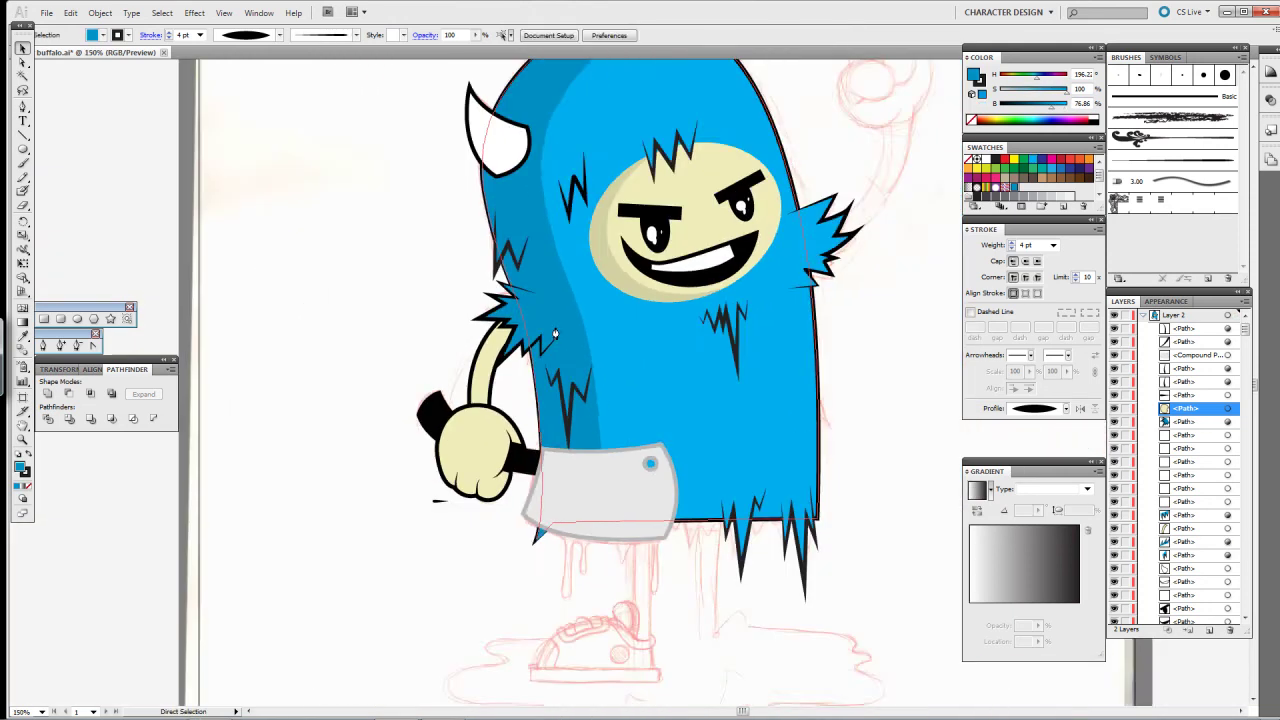
{"action": "key", "text": "ctrl+minus"}
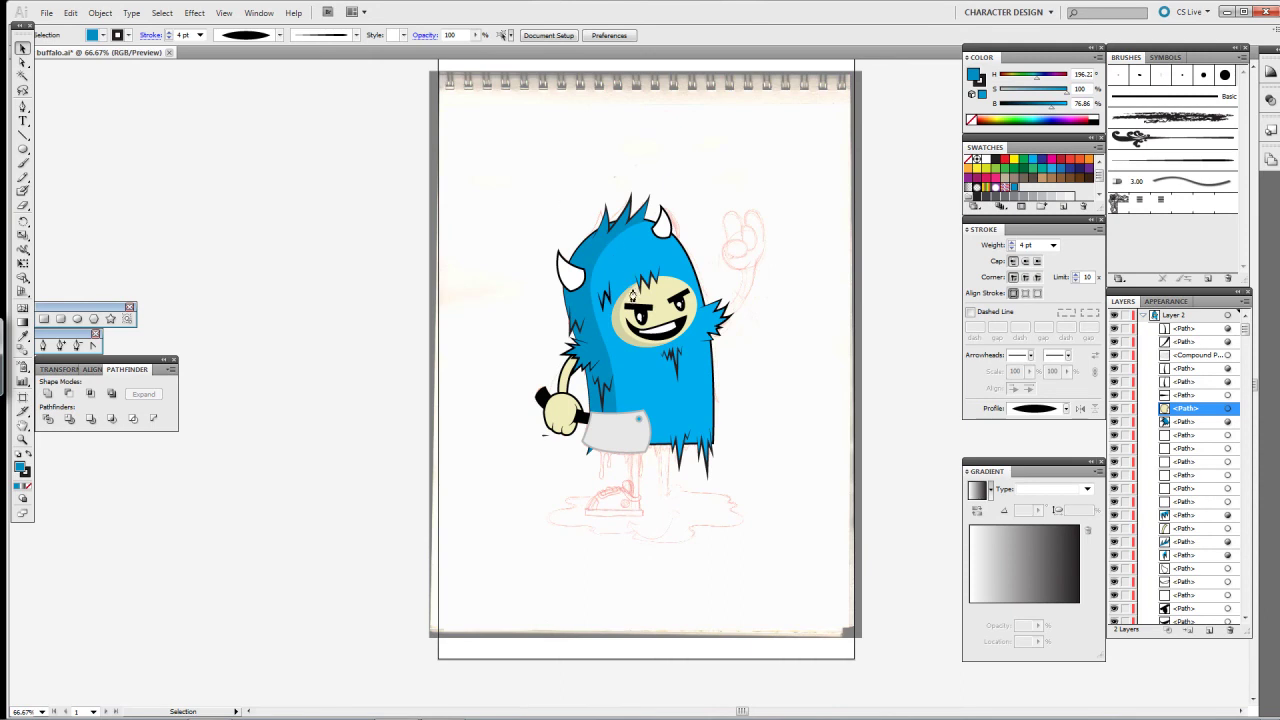
{"action": "left_click", "coordinate": [716, 318]}
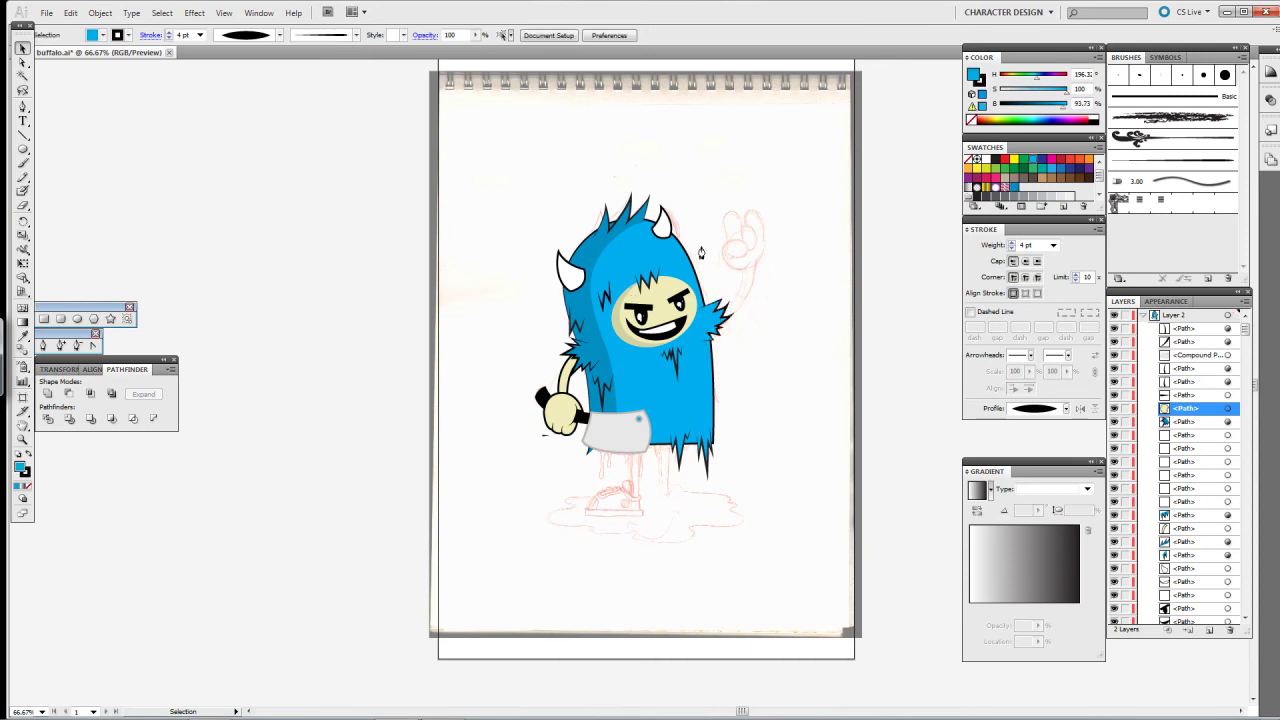
{"action": "key", "text": "ctrl+shift+a"}
{"action": "key", "text": "ctrl+plus"}
{"action": "key", "text": "ctrl+plus"}
{"action": "key", "text": "ctrl+plus"}
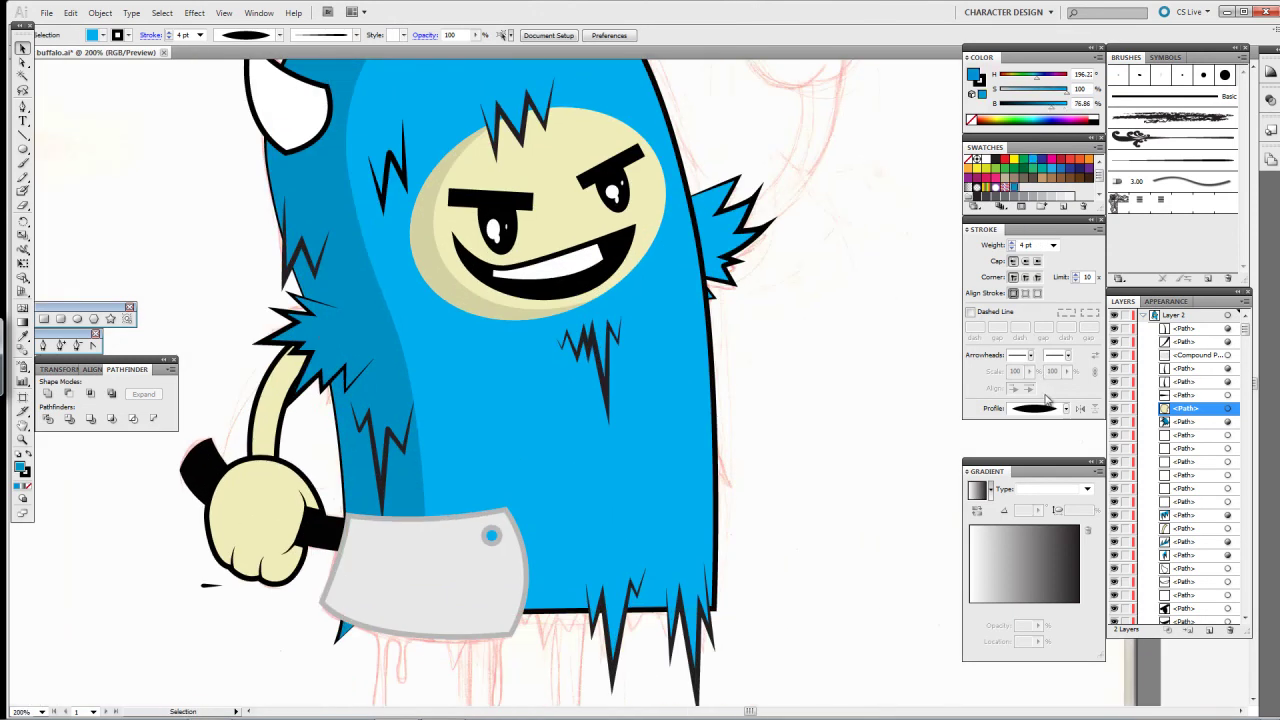
{"action": "left_click", "coordinate": [712, 265]}
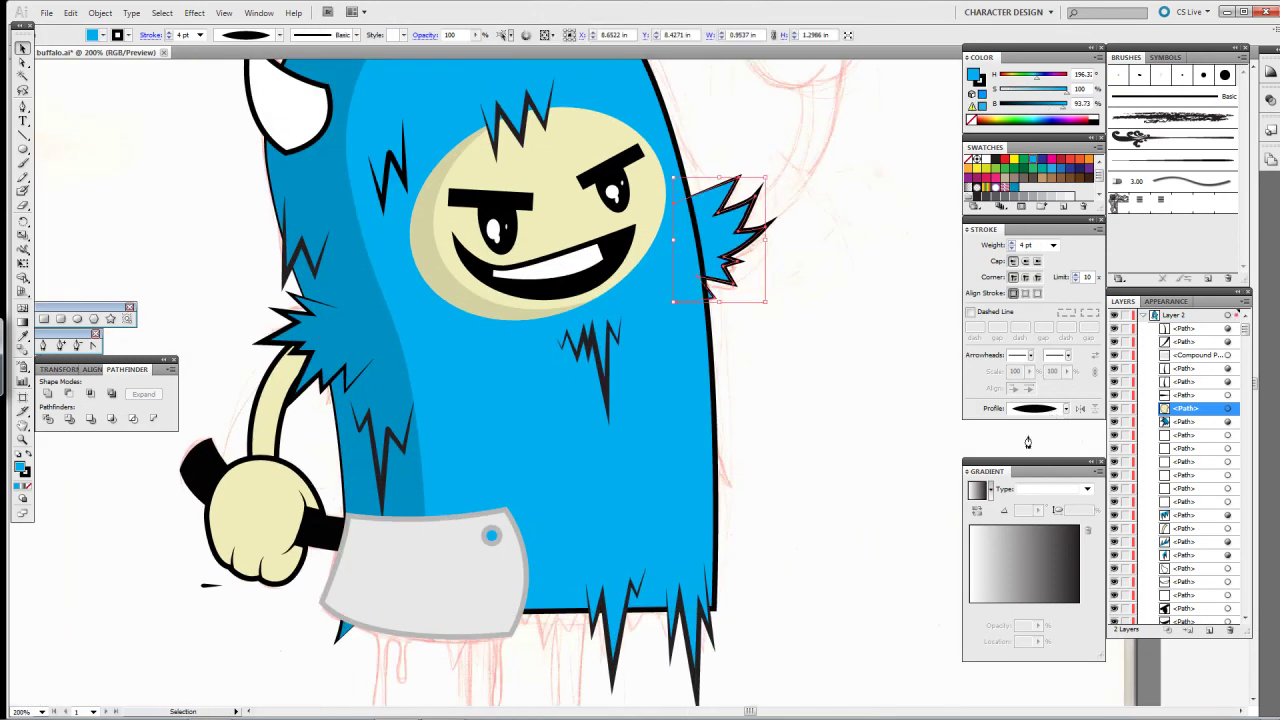
{"action": "left_click", "coordinate": [834, 263]}
{"action": "scroll", "coordinate": [849, 171], "scroll_direction": "down", "scroll_amount": 3}
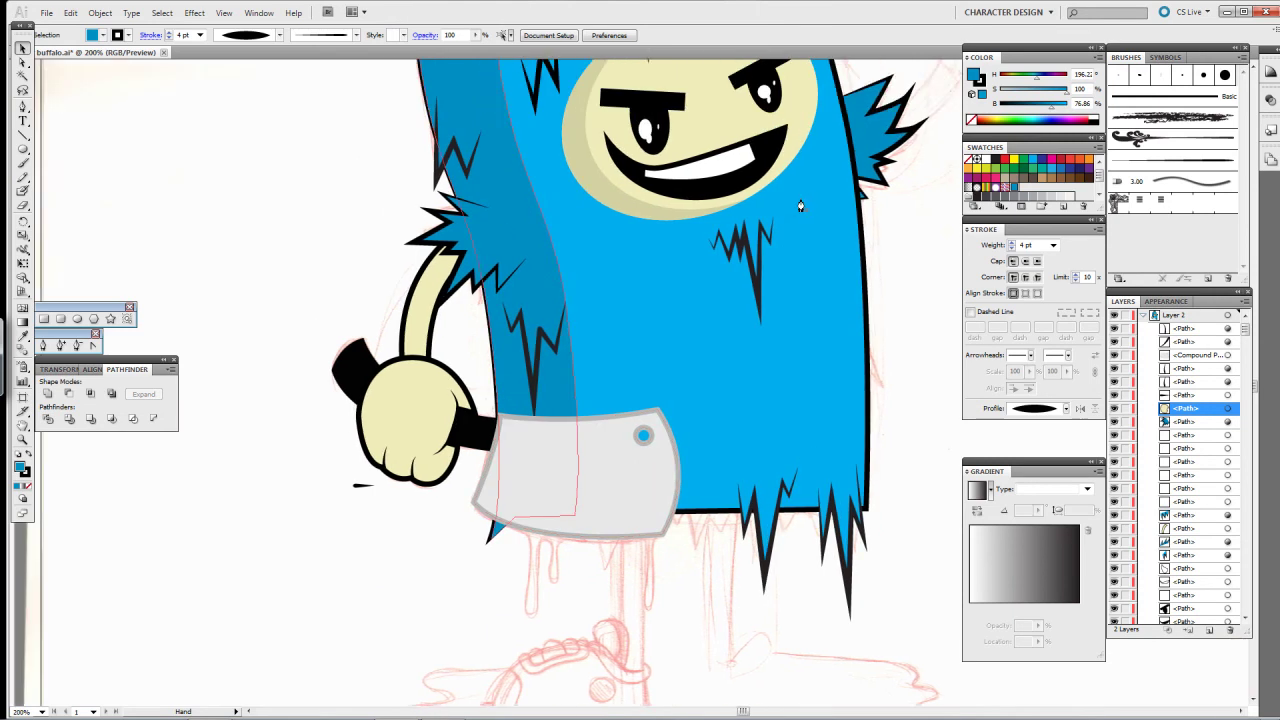
{"action": "scroll", "coordinate": [806, 206], "scroll_direction": "up", "scroll_amount": 5}
{"action": "key", "text": "ctrl+plus"}
Step: Draw a closed six-point Pen shape inside the zigzag fur spike beside the face
{"action": "key", "text": "ctrl+plus"}
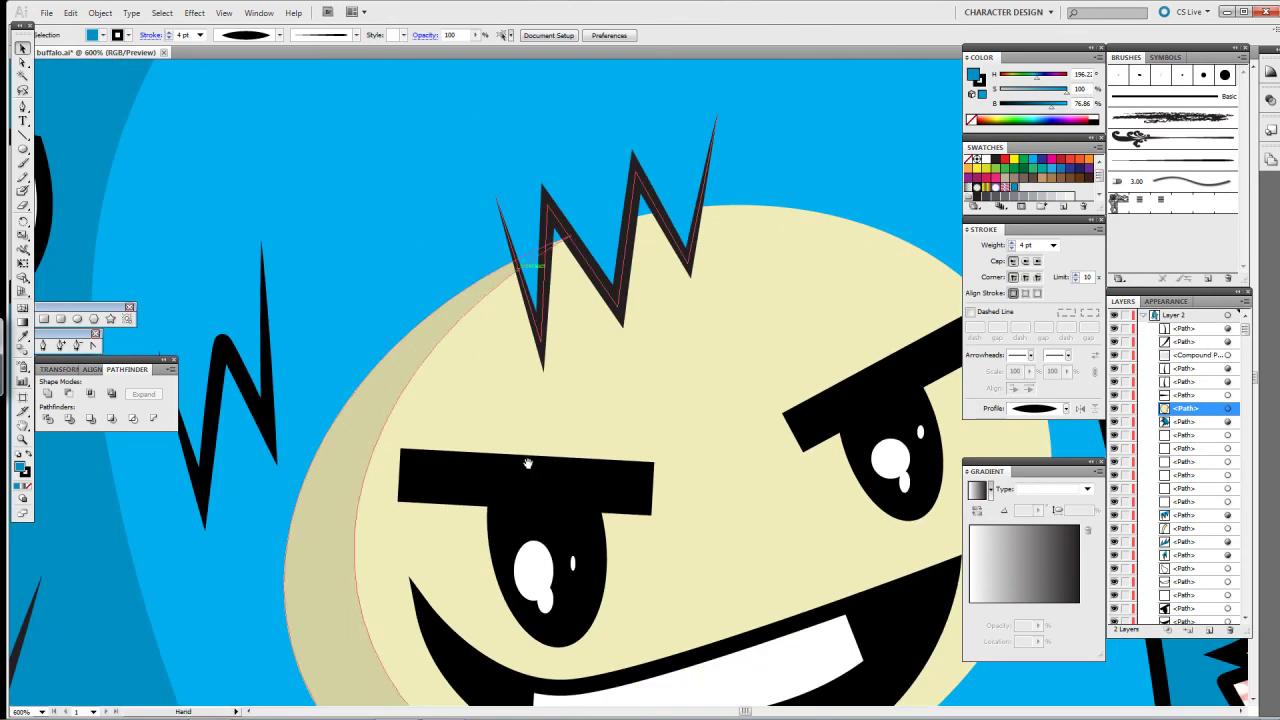
{"action": "key", "text": "ctrl+plus"}
{"action": "left_click_drag", "start_coordinate": [536, 391], "coordinate": [576, 298]}
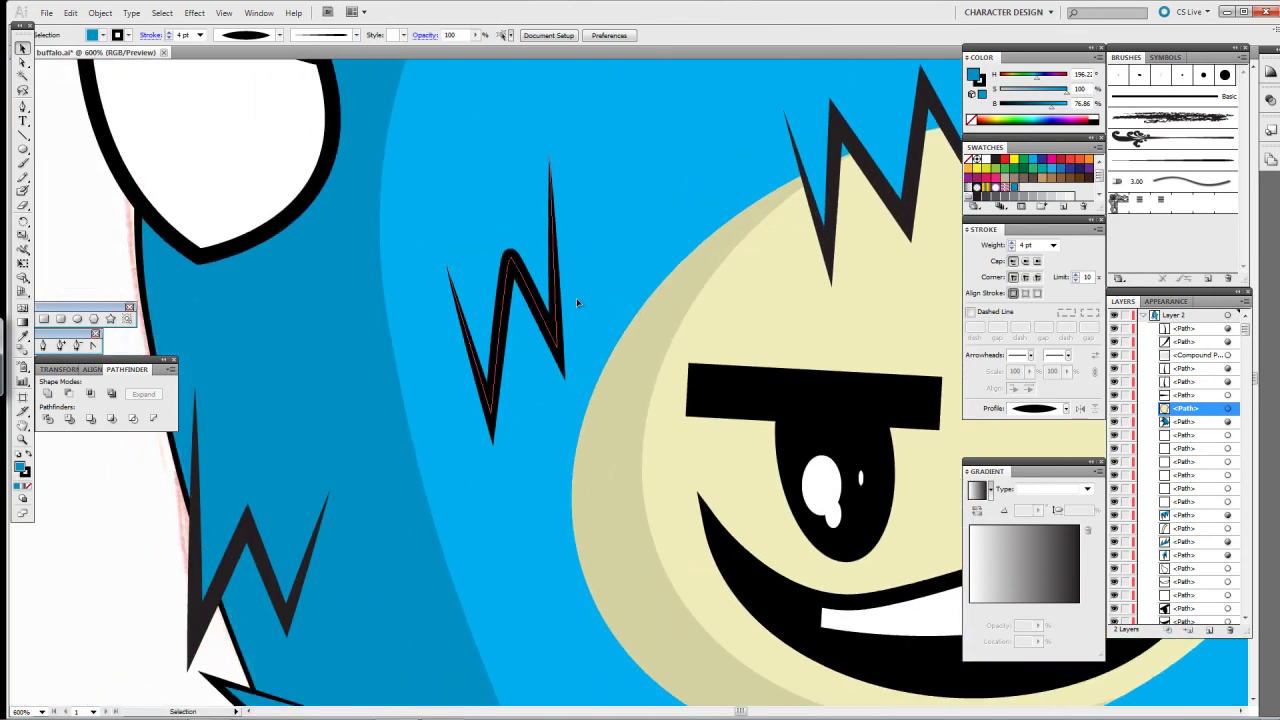
{"action": "key", "text": "p"}
{"action": "left_click", "coordinate": [476, 328]}
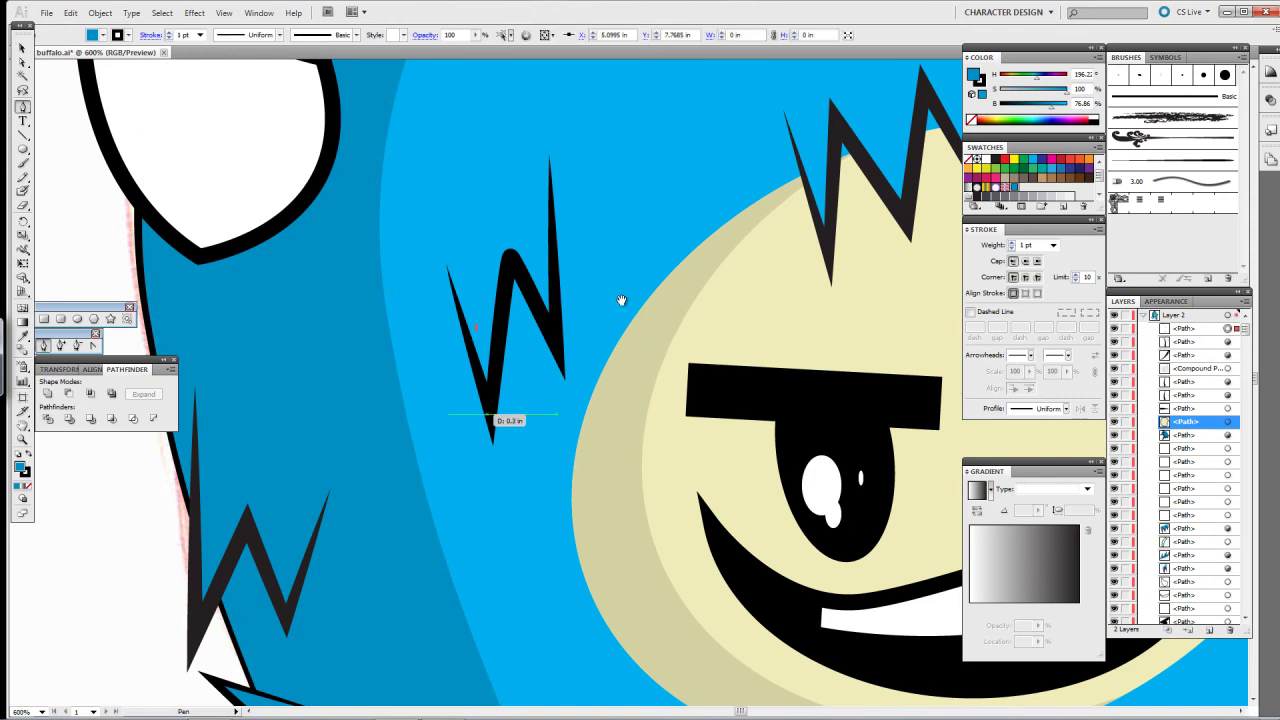
{"action": "left_click", "coordinate": [501, 470]}
{"action": "left_click", "coordinate": [530, 350]}
{"action": "left_click", "coordinate": [562, 407]}
{"action": "left_click", "coordinate": [543, 241]}
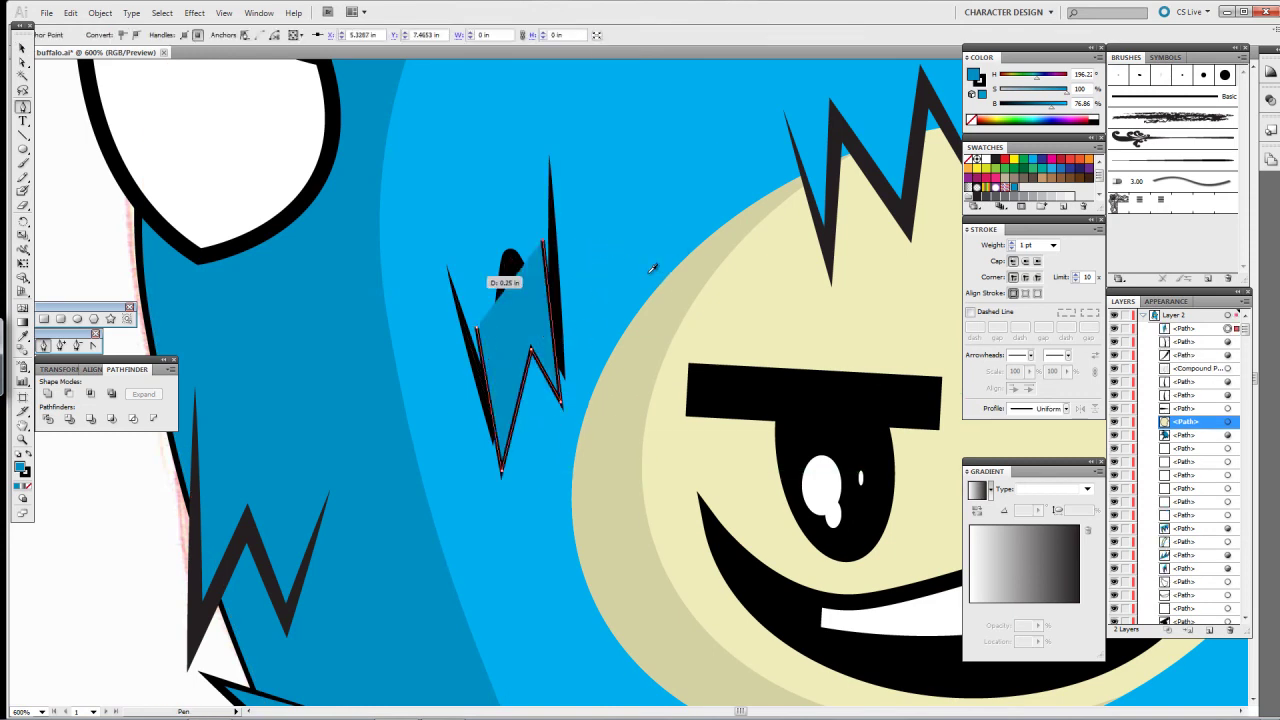
{"action": "left_click", "coordinate": [476, 277]}
{"action": "left_click", "coordinate": [476, 328]}
Step: Remove the shading shape's outline and send it behind the black spike
{"action": "left_click", "coordinate": [28, 485]}
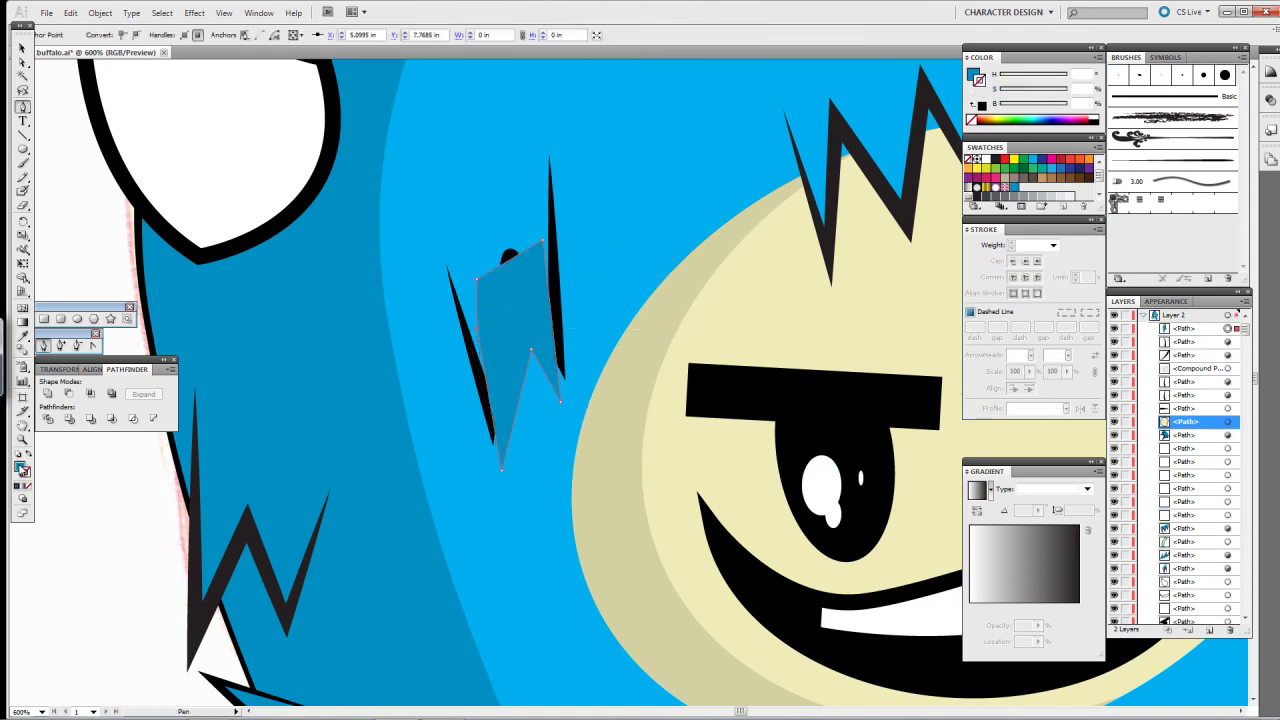
{"action": "key", "text": "ctrl+bracketleft"}
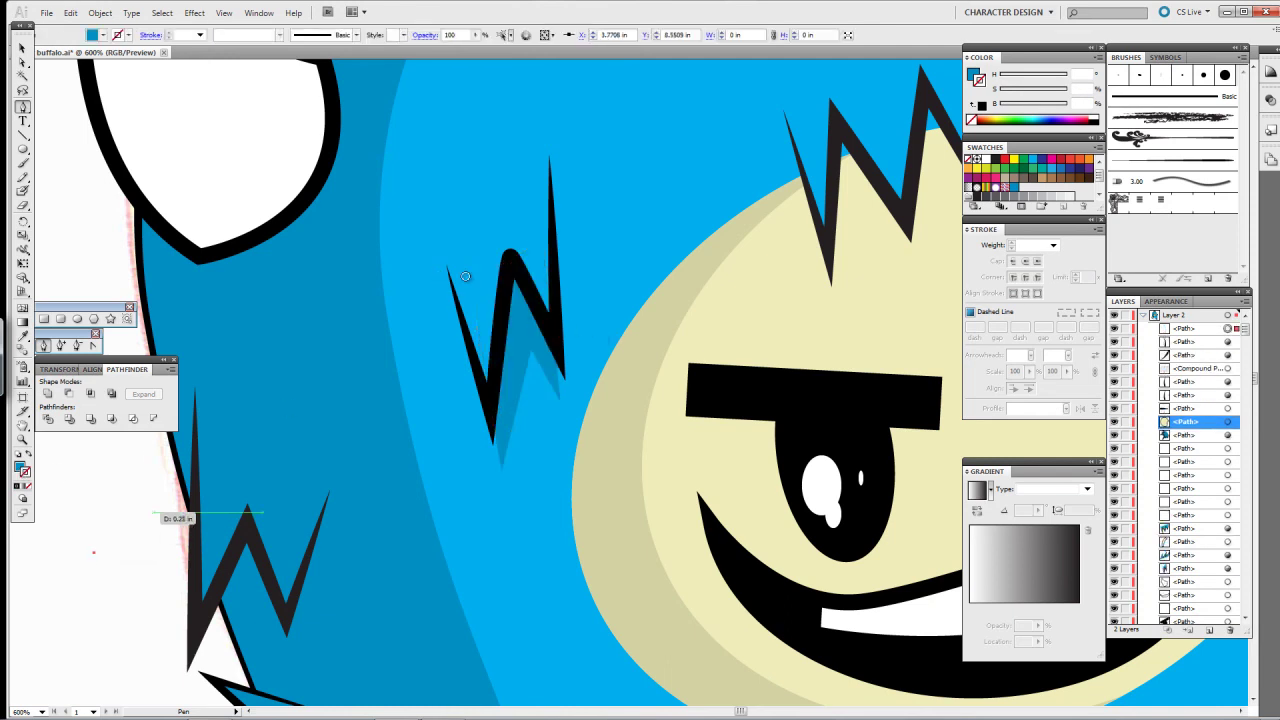
{"action": "key", "text": "ctrl+minus"}
{"action": "key", "text": "ctrl+minus"}
{"action": "key", "text": "ctrl+minus"}
{"action": "key", "text": "ctrl+minus"}
{"action": "key", "text": "ctrl+minus"}
{"action": "key", "text": "ctrl+plus"}
{"action": "key", "text": "ctrl+plus"}
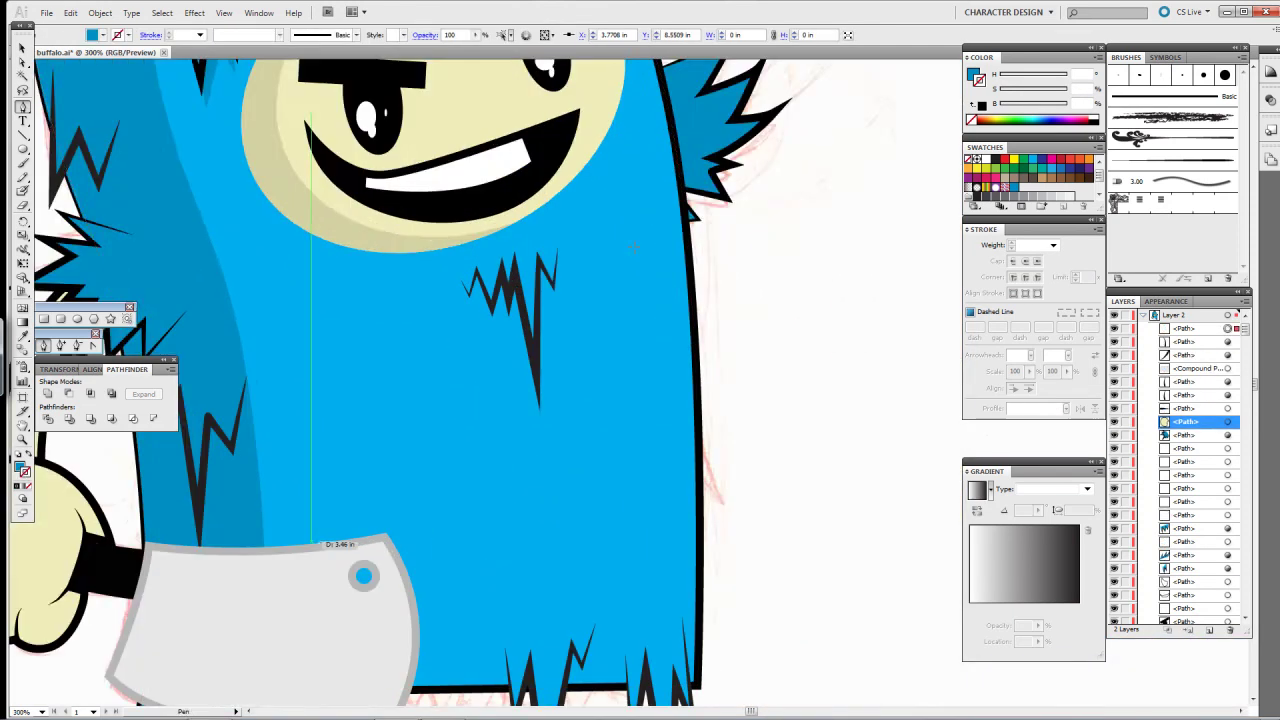
{"action": "scroll", "coordinate": [630, 244], "scroll_direction": "down", "scroll_amount": 5}
Step: Draw a tall blue rectangle over the red pencil leg sketch below the cleaver
{"action": "key", "text": "ctrl+plus"}
{"action": "left_click_drag", "start_coordinate": [84, 603], "coordinate": [96, 598]}
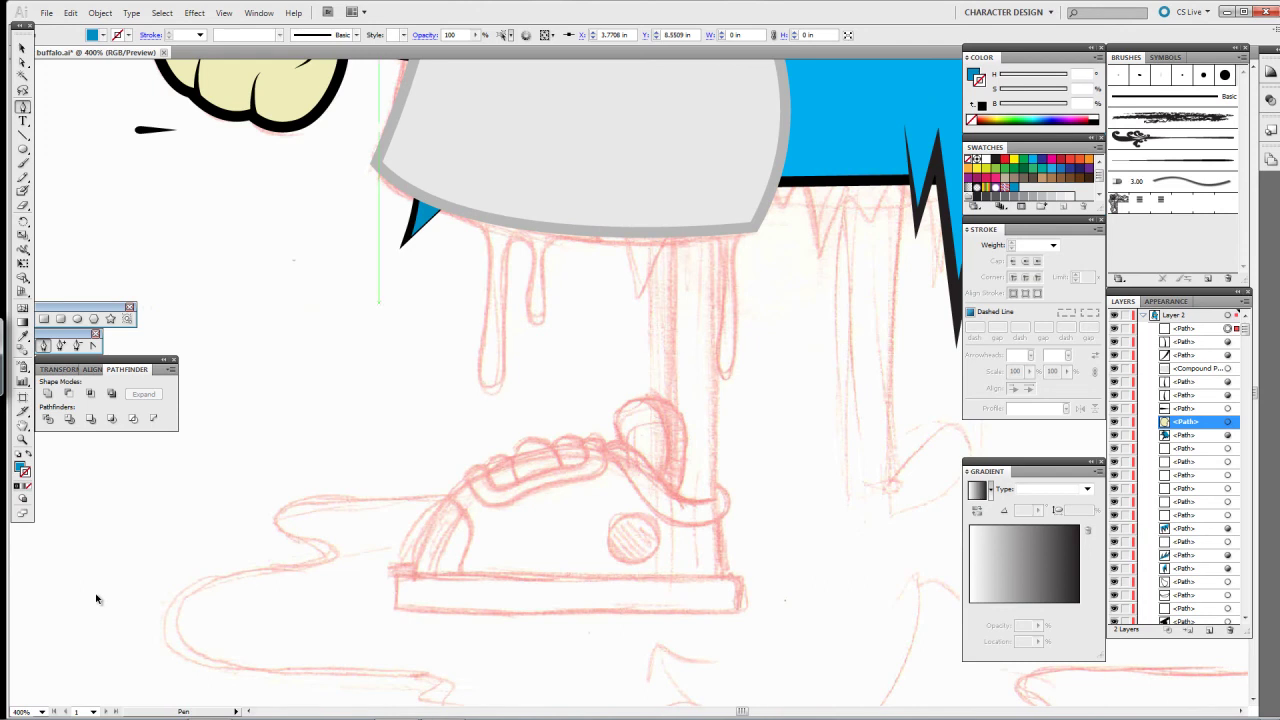
{"action": "left_click_drag", "start_coordinate": [659, 140], "coordinate": [715, 496]}
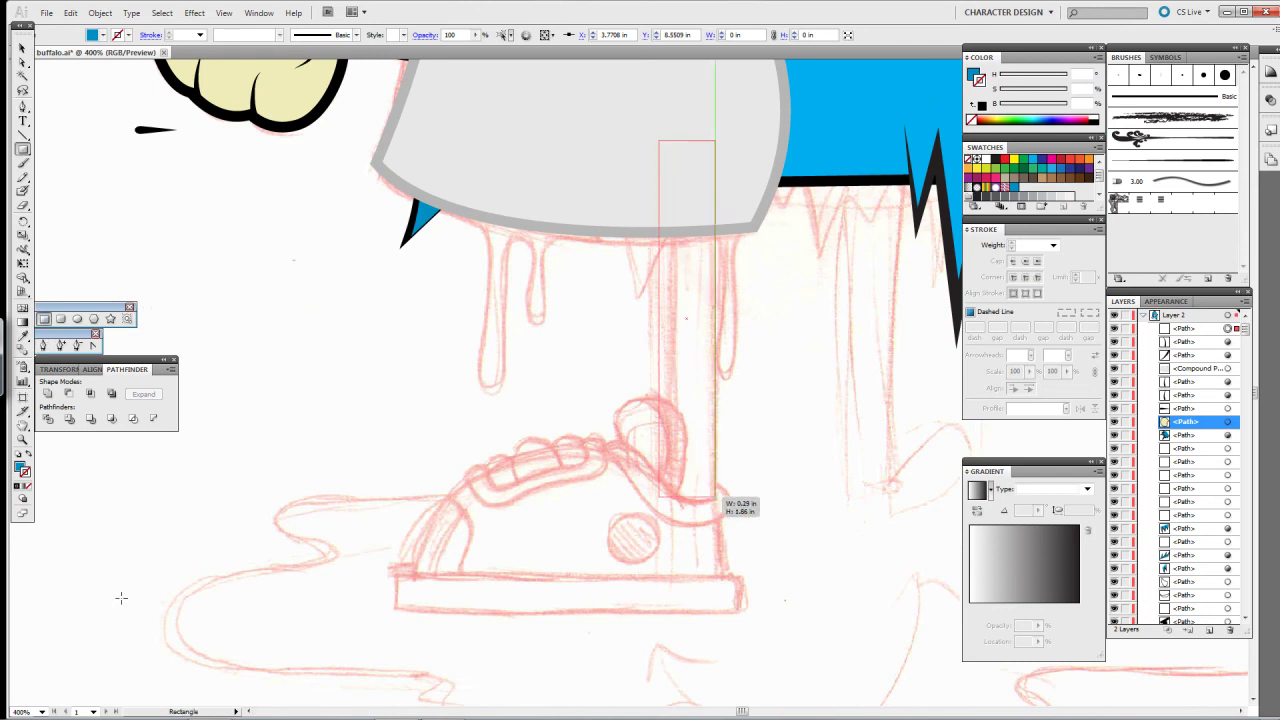
{"action": "key", "text": "ctrl+plus"}
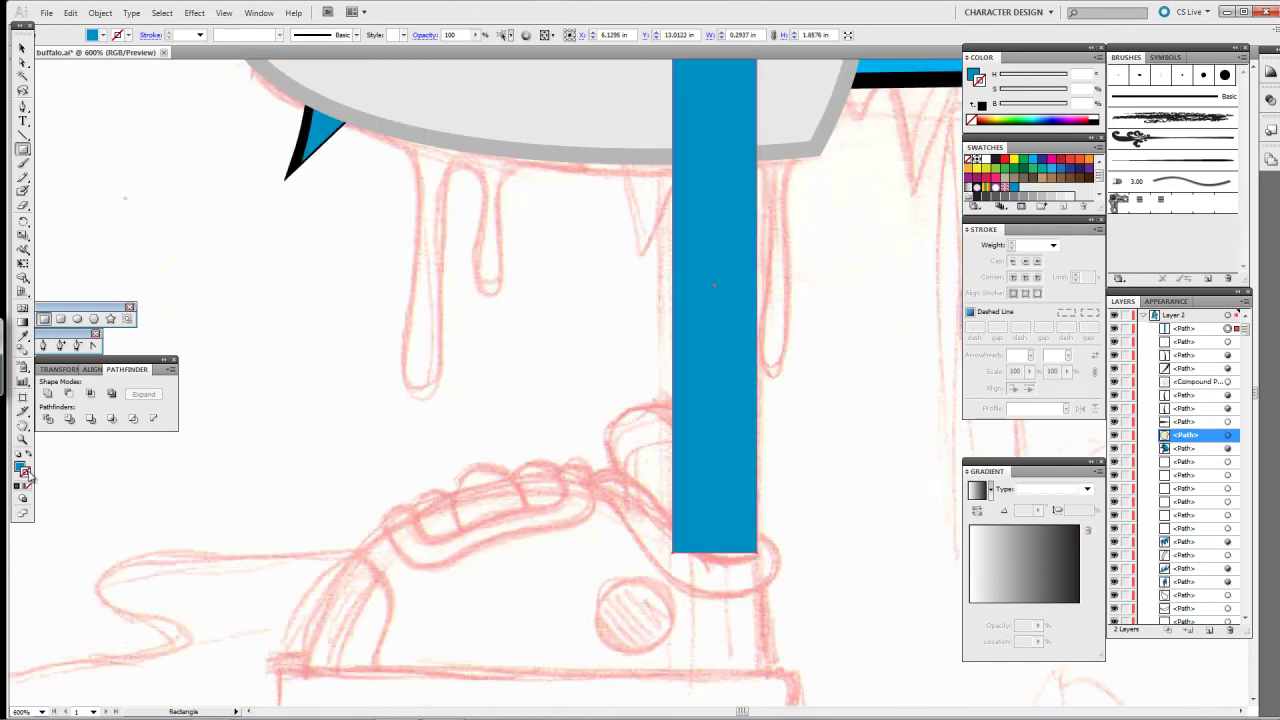
{"action": "key", "text": "ctrl+shift+a"}
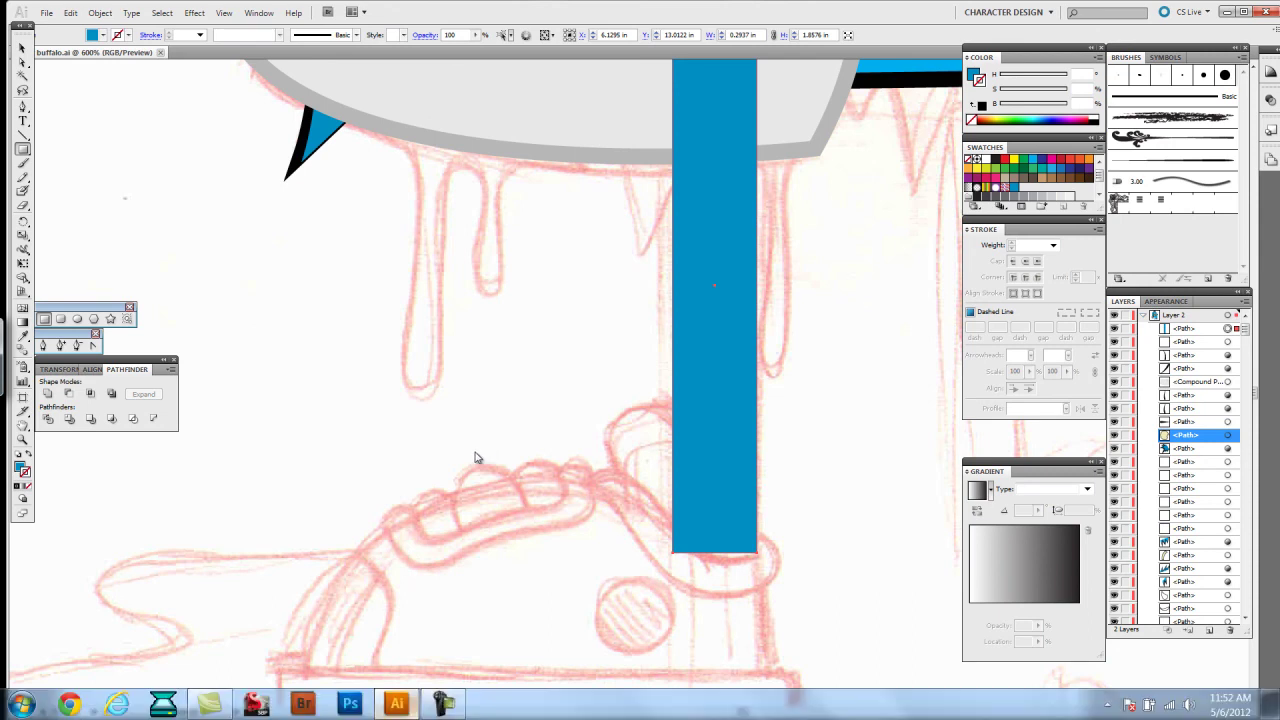